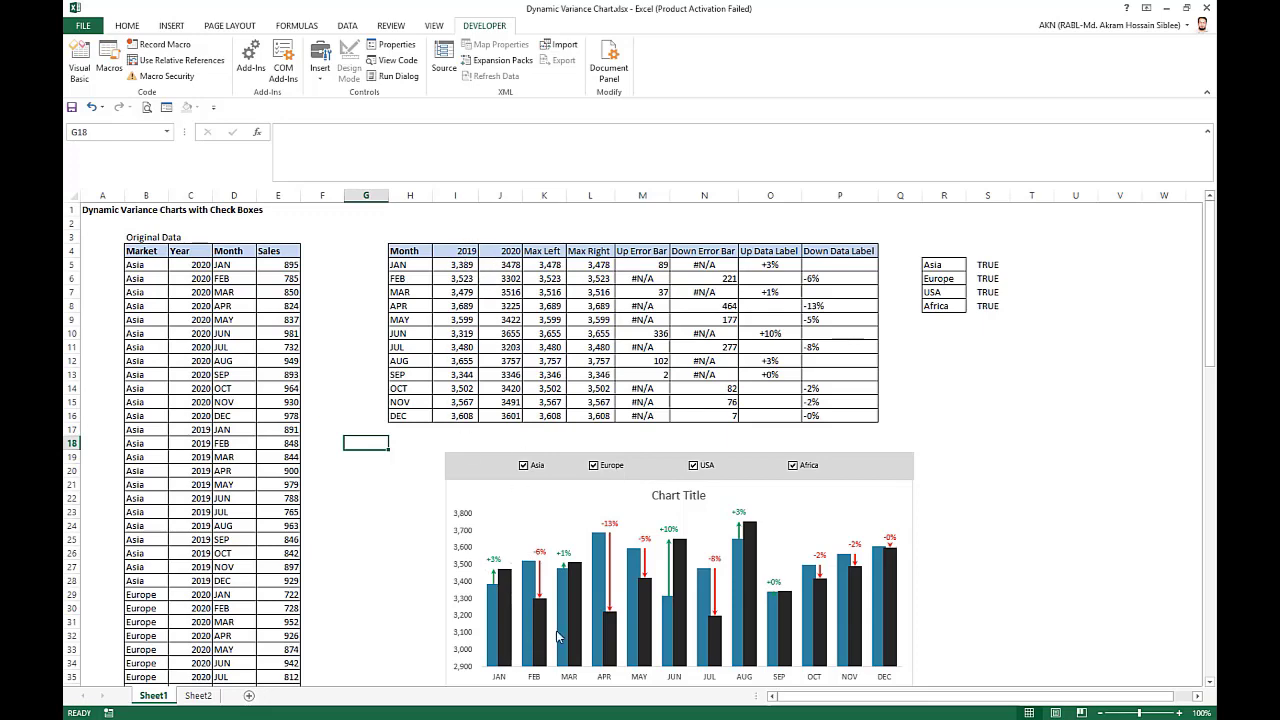
scroll(669, 612, "down", 2)
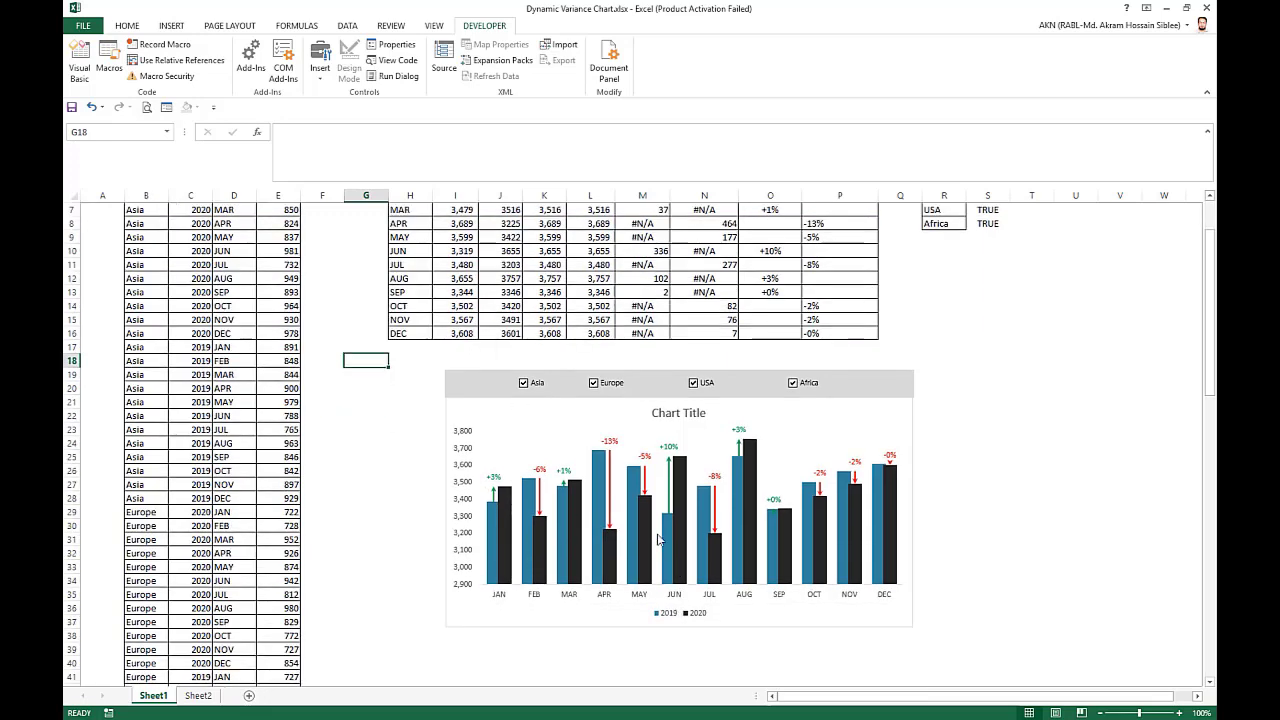
scroll(614, 443, "up", 1)
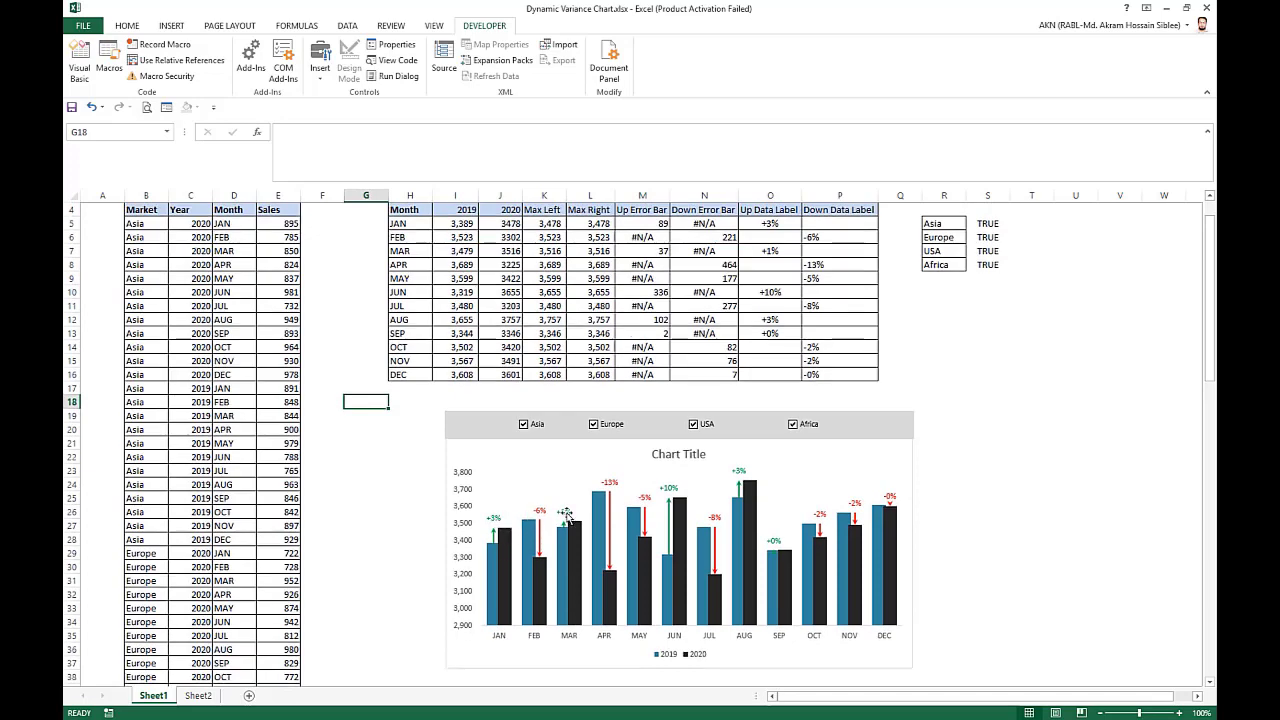
left_click(979, 429)
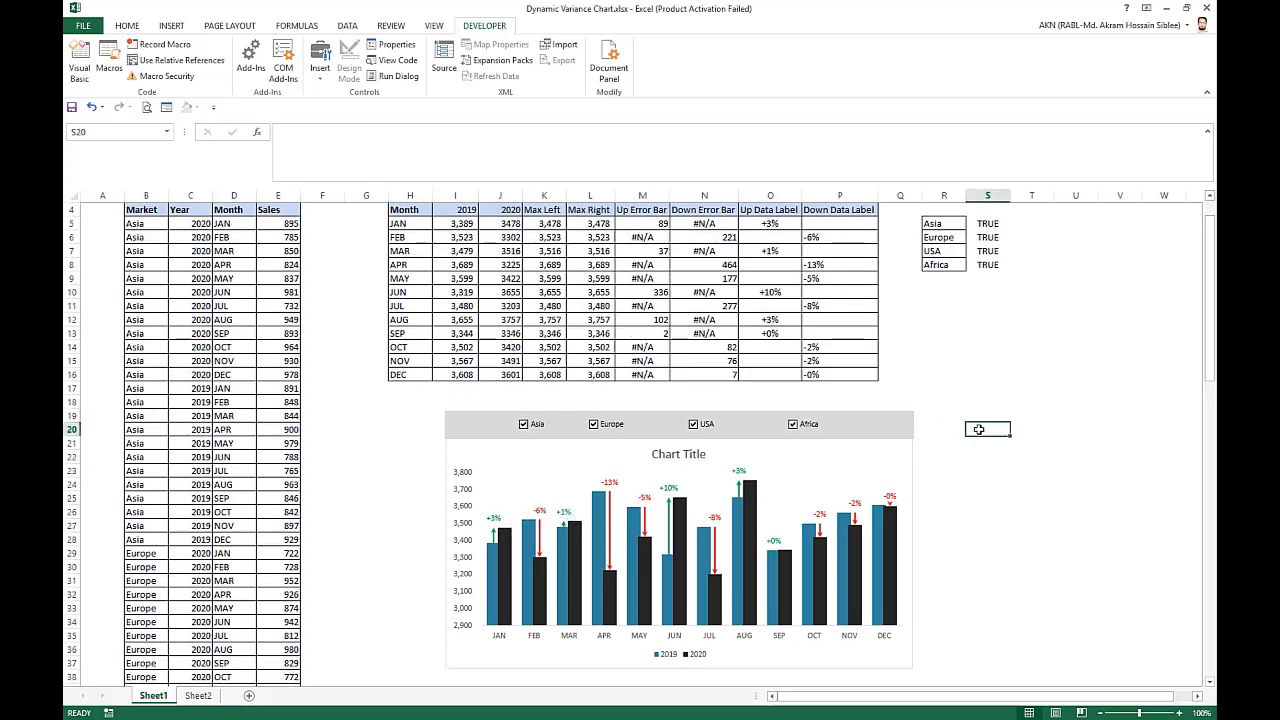
scroll(936, 438, "up", 1)
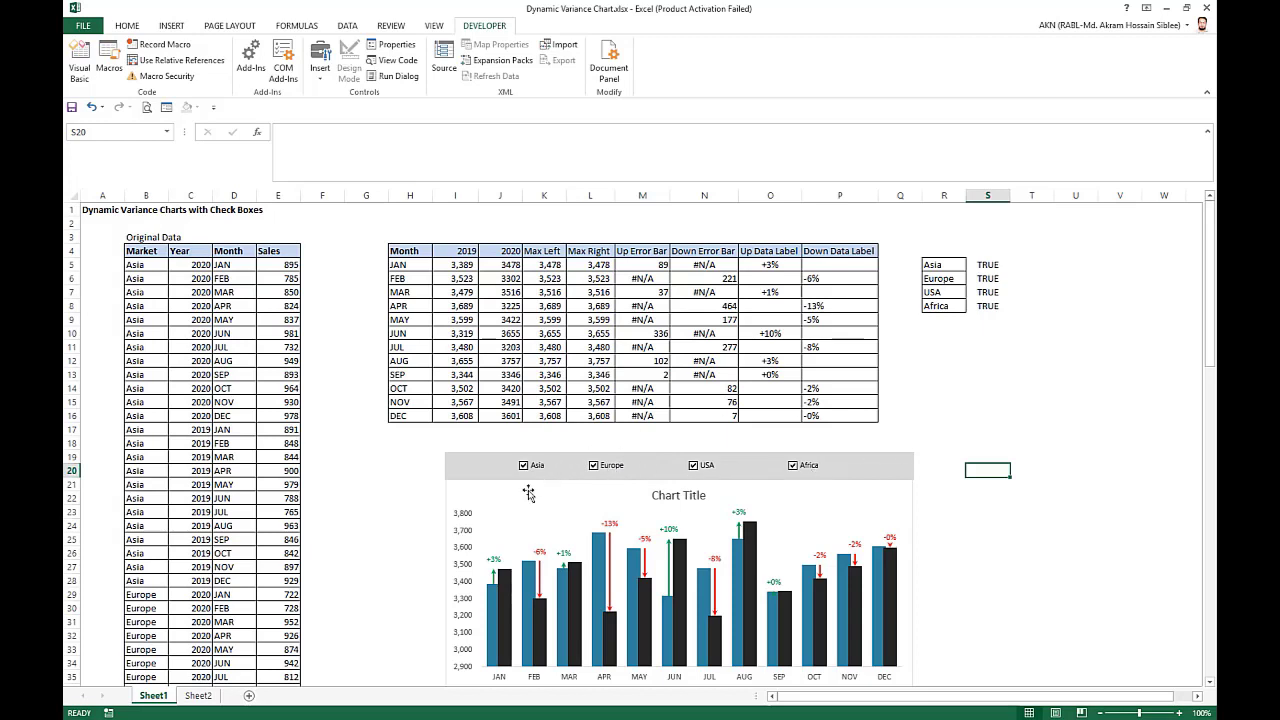
left_click(372, 446)
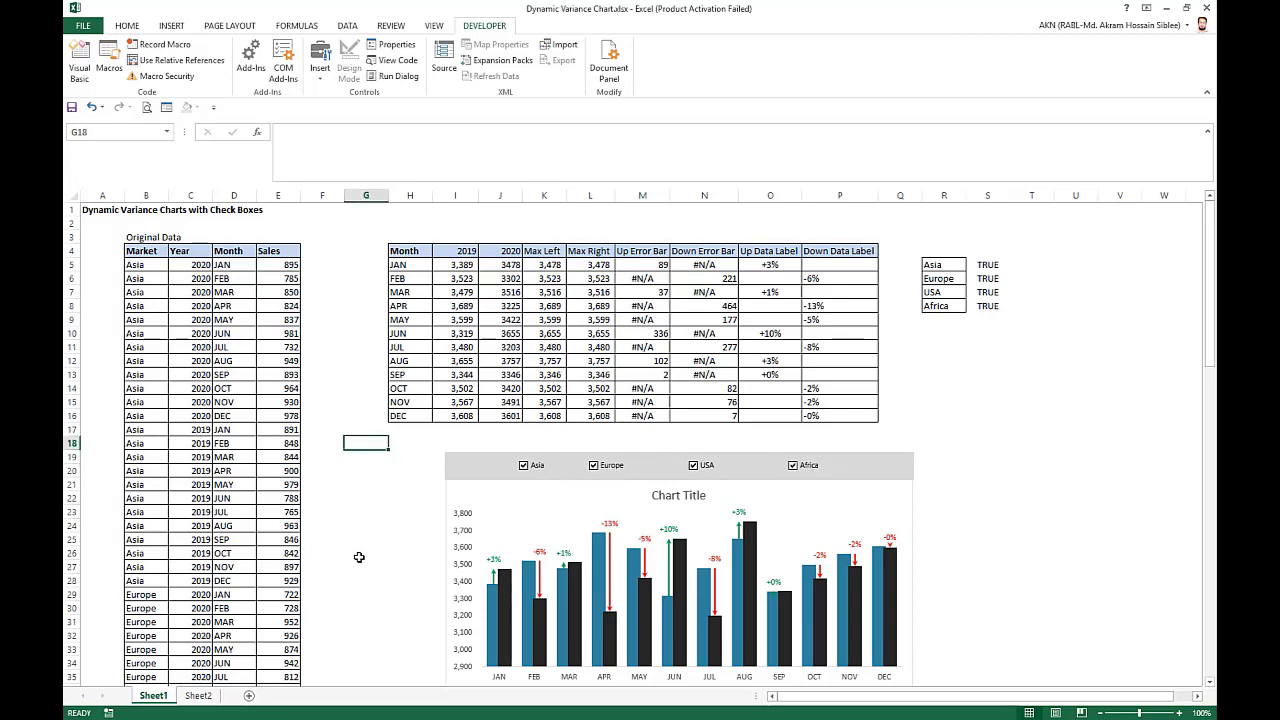
Copy columns A to F with the original data from Sheet1 and paste them into Sheet2 at cell A1.
left_click_drag(91, 213, 310, 469)
key("ctrl+space")
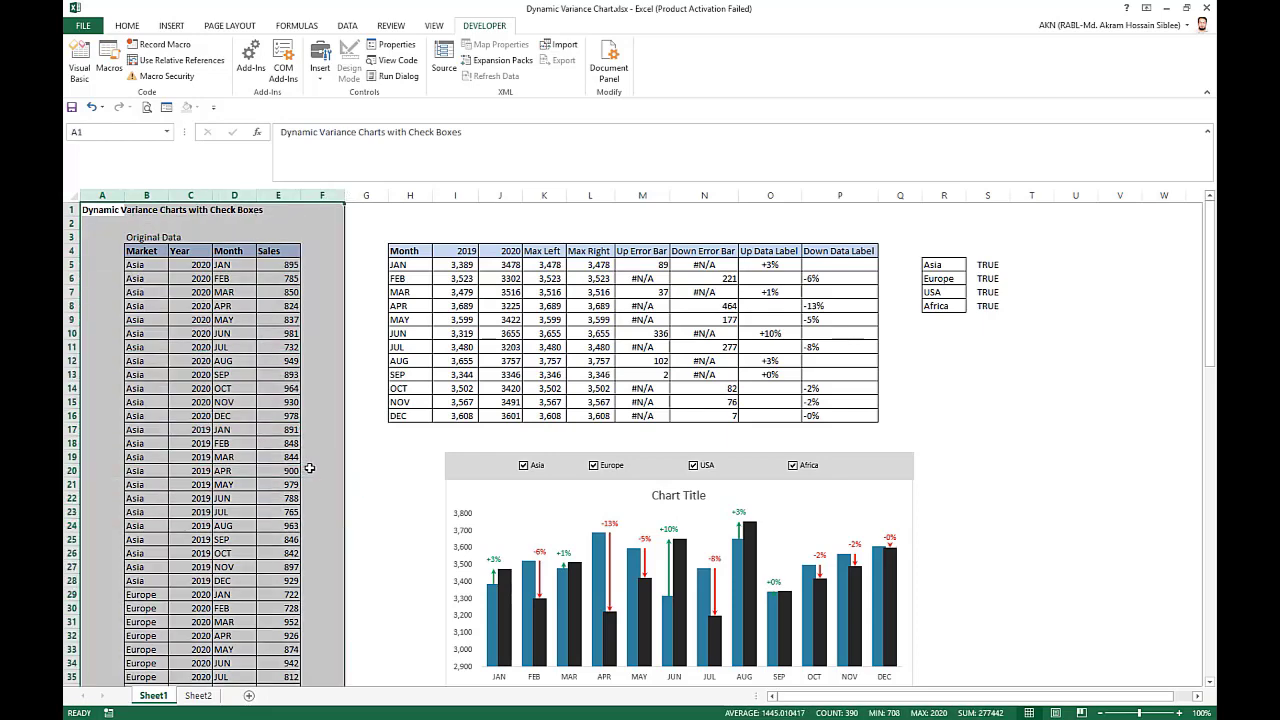
key("ctrl+c")
scroll(334, 603, "down", 18)
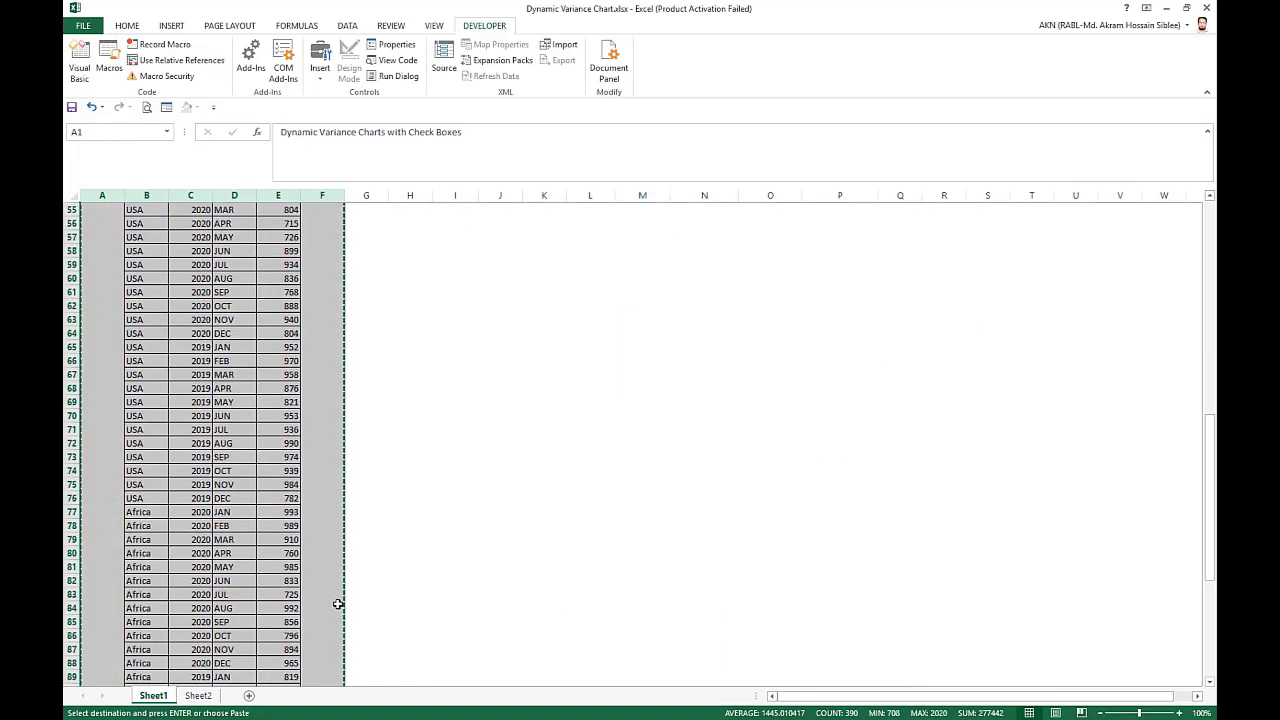
scroll(338, 603, "down", 15)
left_click(198, 695)
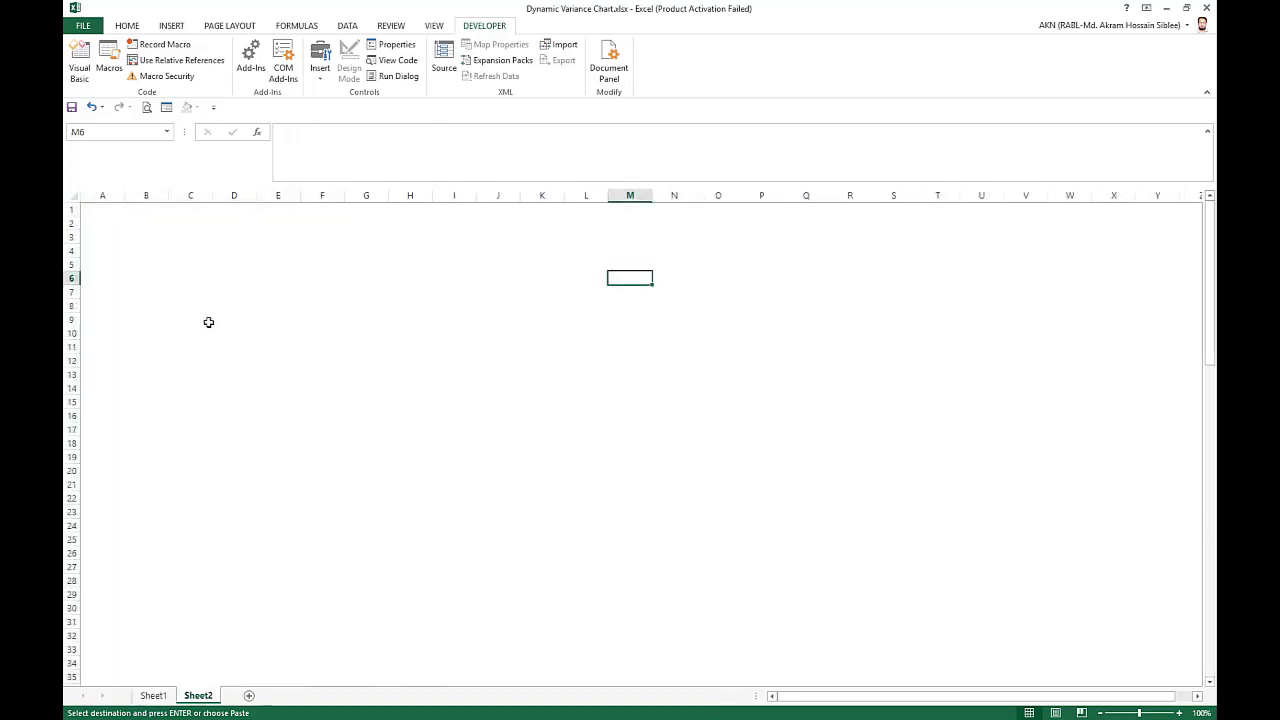
left_click(101, 209)
key("ctrl+v")
left_click(510, 335)
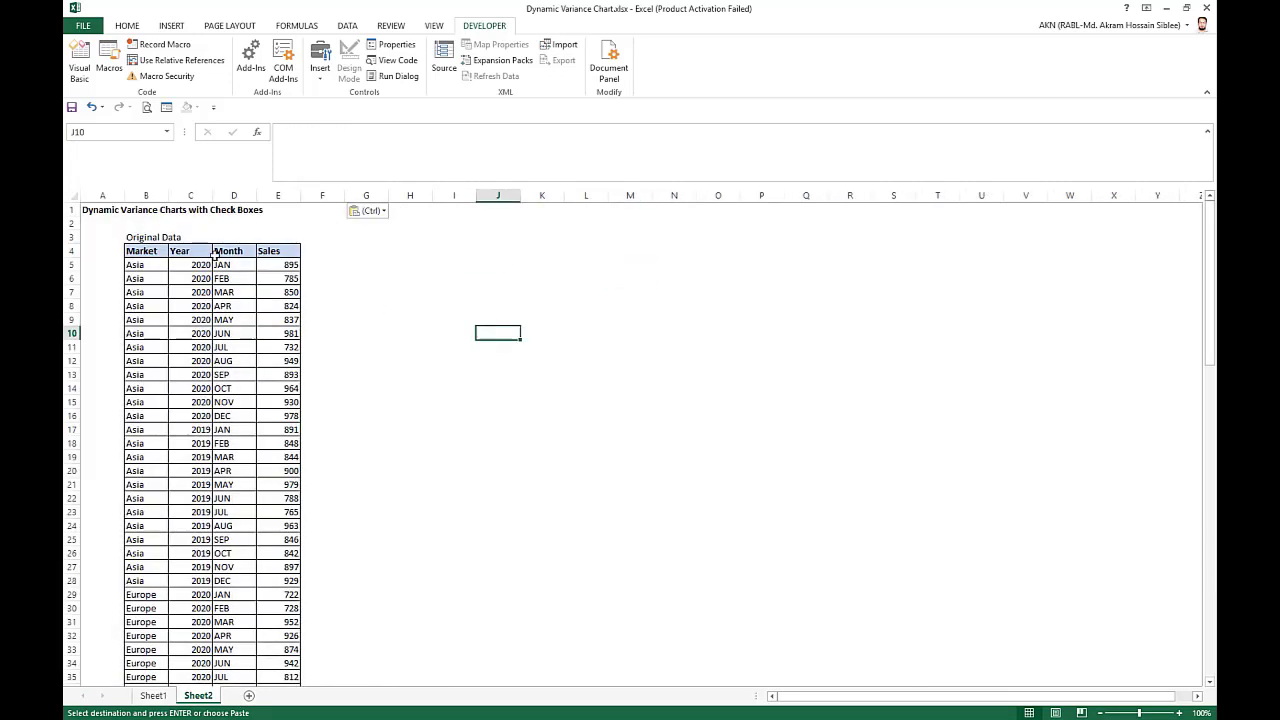
left_click(152, 252)
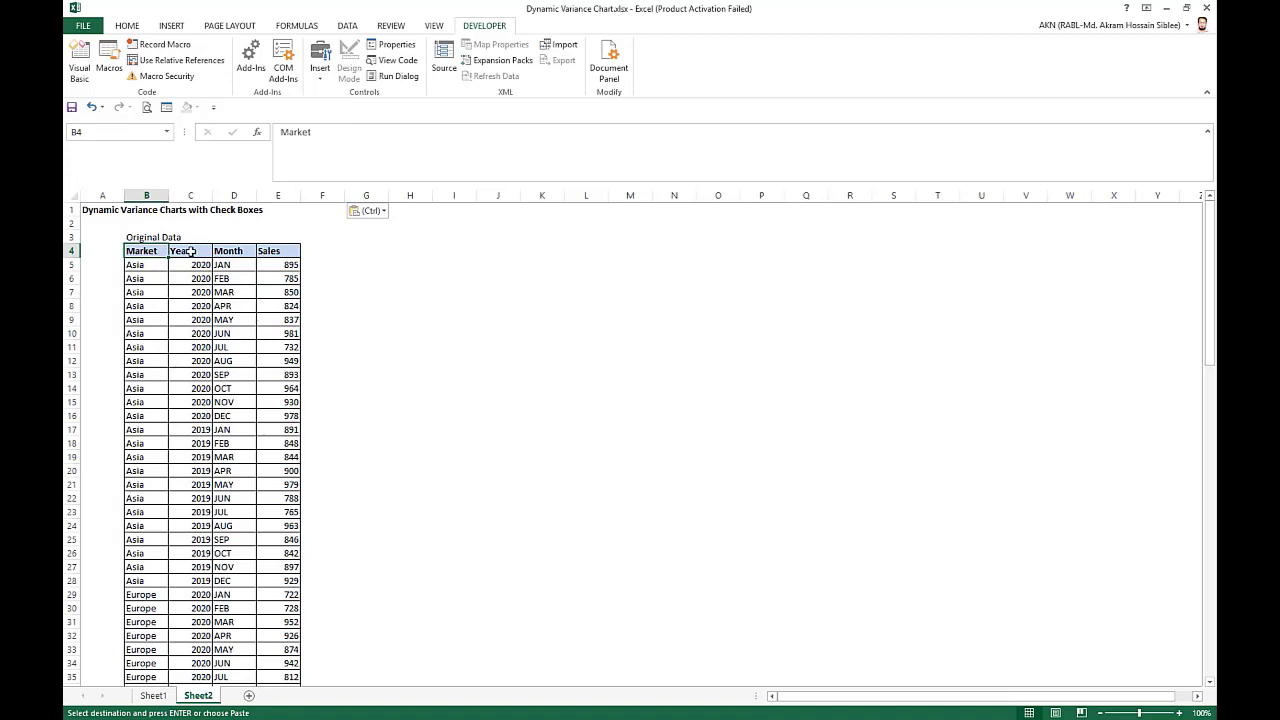
left_click(406, 298)
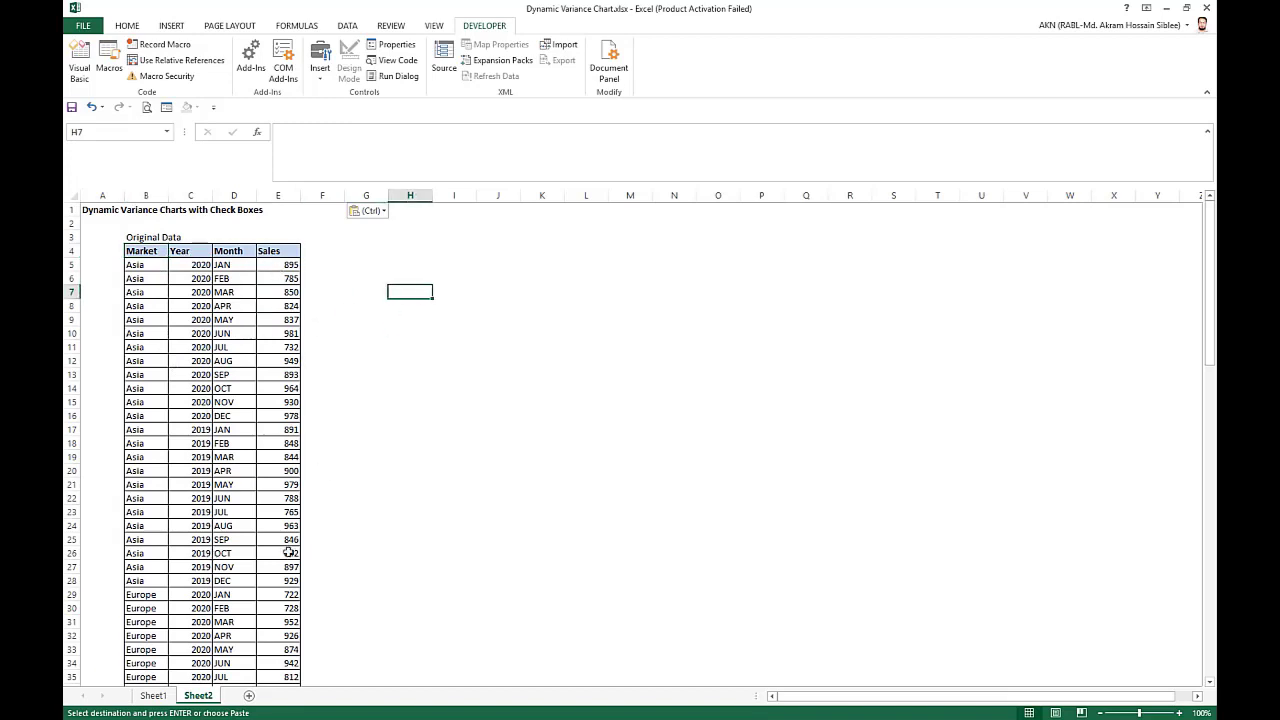
Copy the monthly summary table and market list, H4:R16, from Sheet1 and paste them into Sheet2 at cell H4.
left_click(153, 695)
scroll(634, 430, "up", 20)
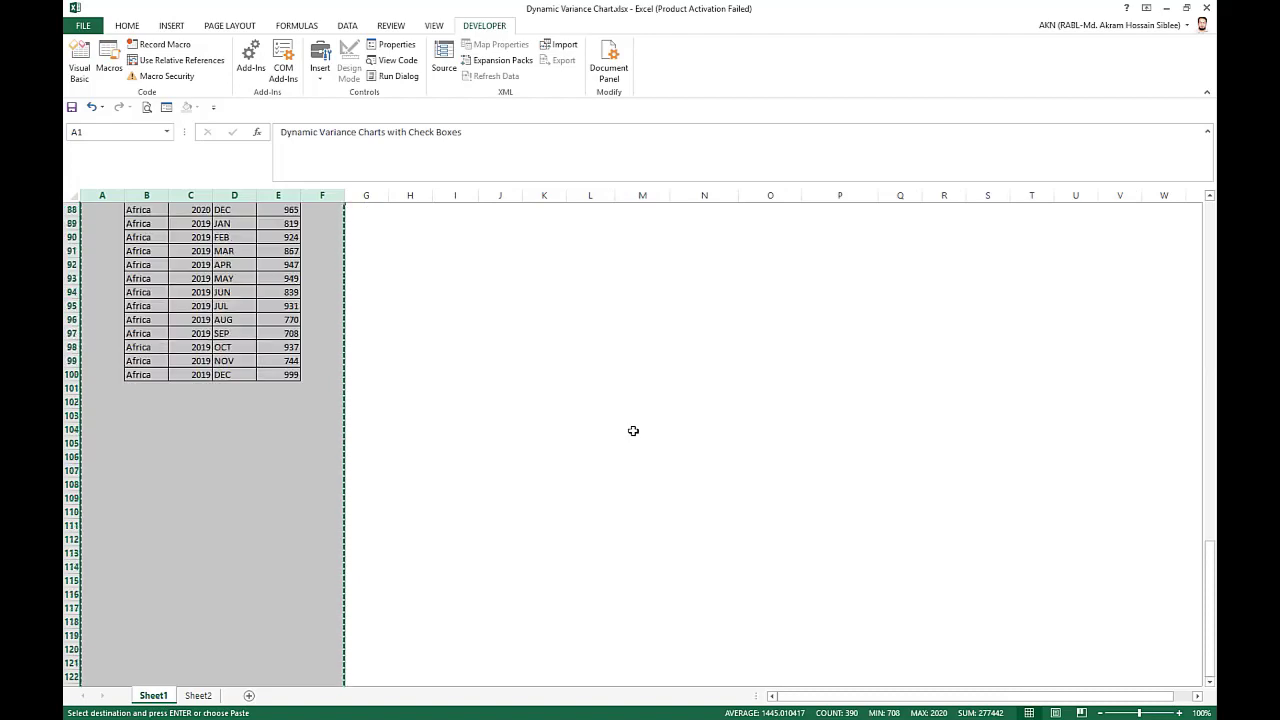
left_click_drag(427, 251, 860, 417)
key("ctrl+c")
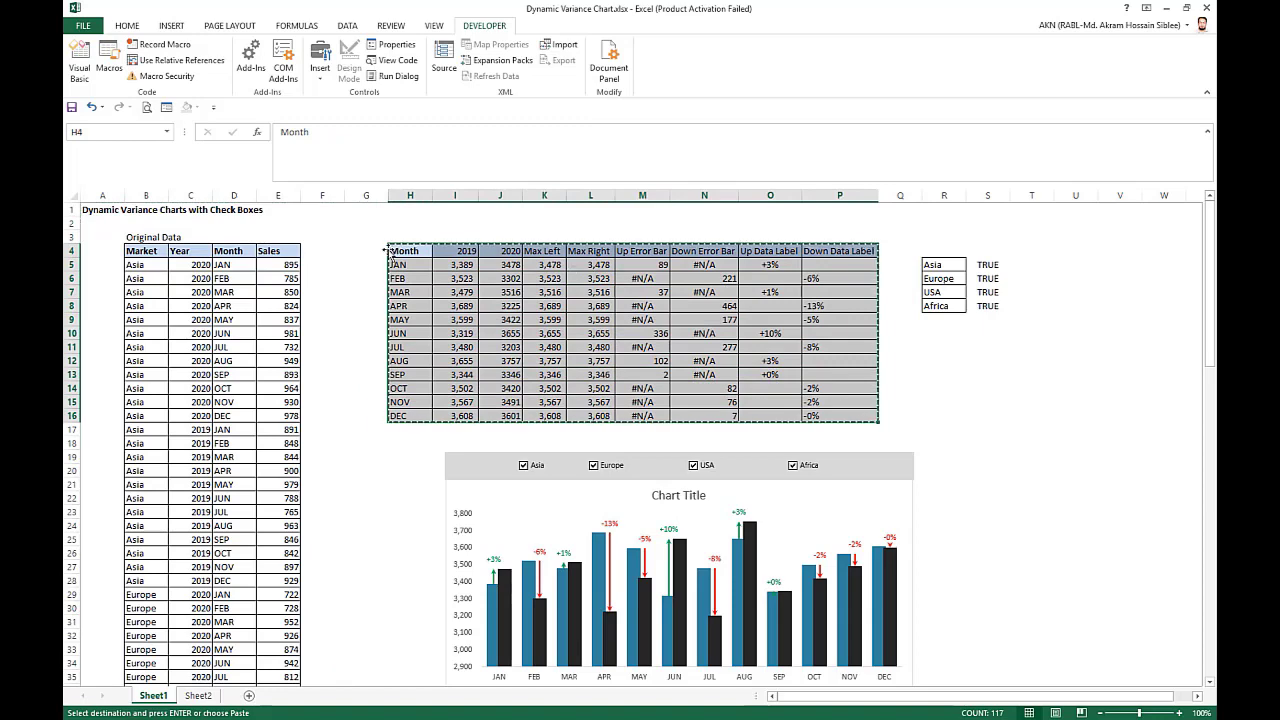
left_click_drag(405, 251, 958, 416)
key("ctrl+c")
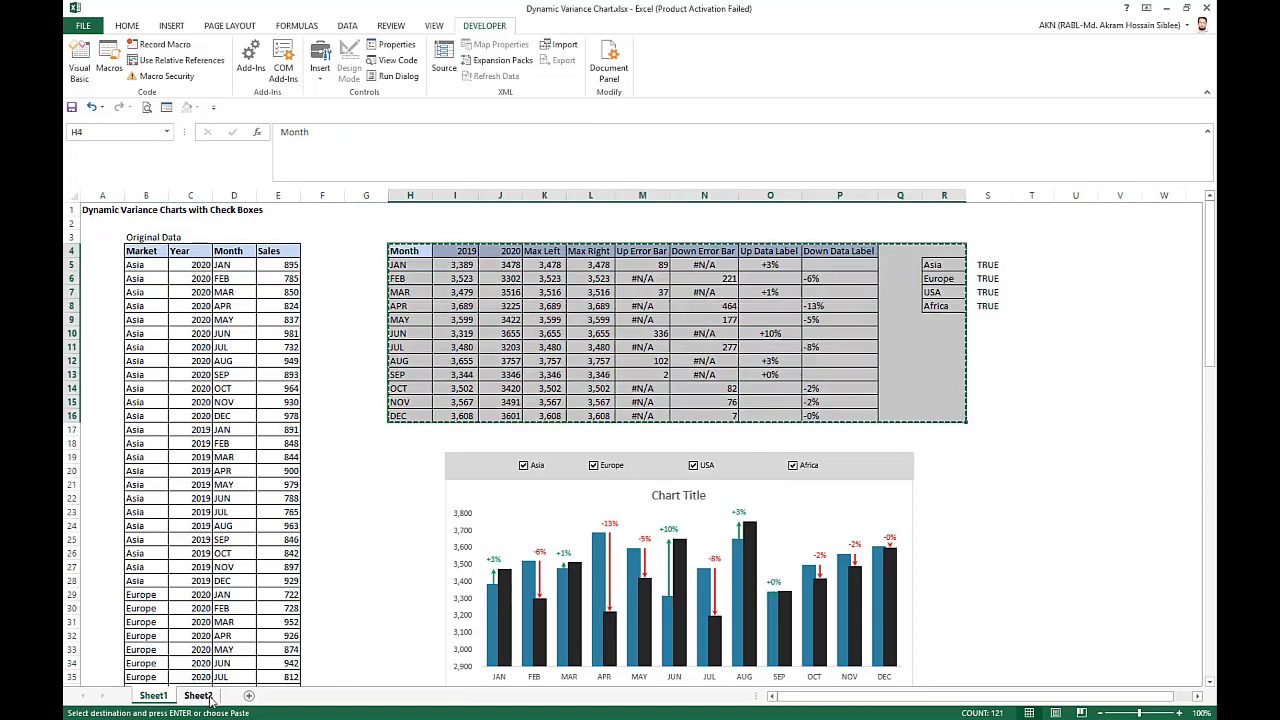
left_click(197, 695)
left_click(431, 260)
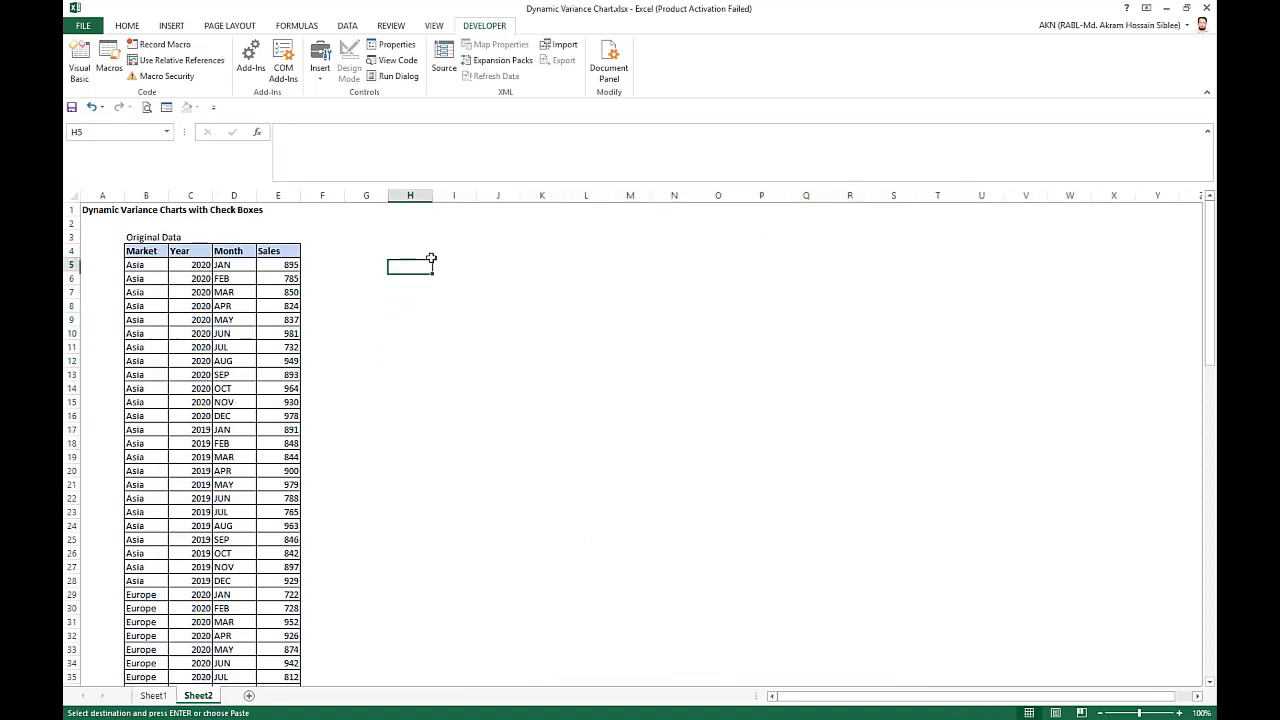
left_click(423, 251)
key("ctrl+v")
left_click(680, 405)
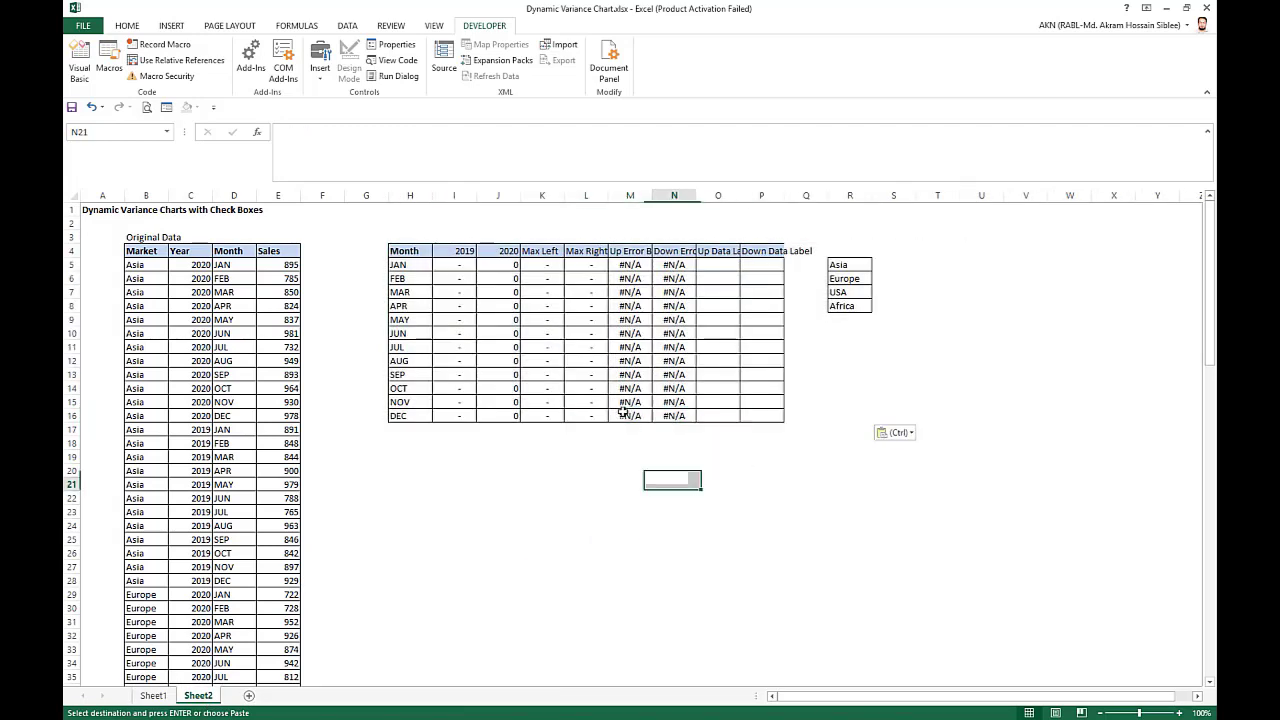
Clear the pasted formulas from I5:P16, keeping the table's headers and month names.
left_click_drag(466, 264, 768, 421)
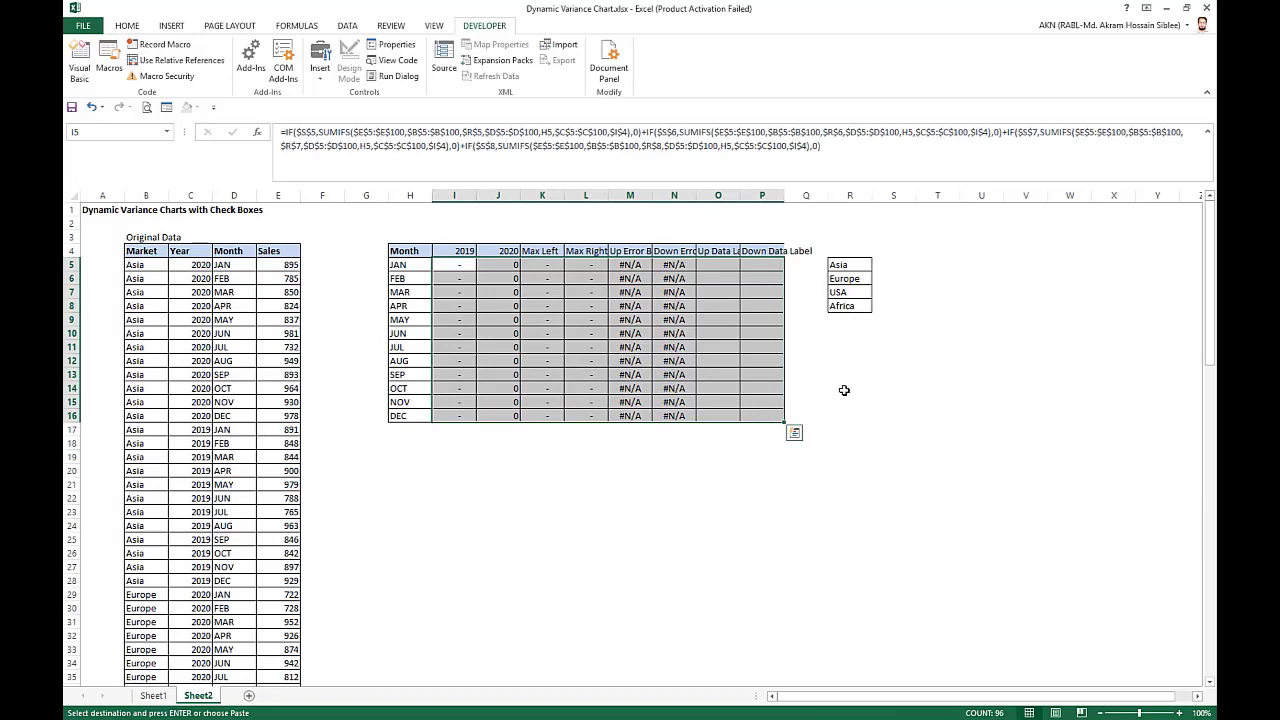
key("Delete")
left_click(920, 319)
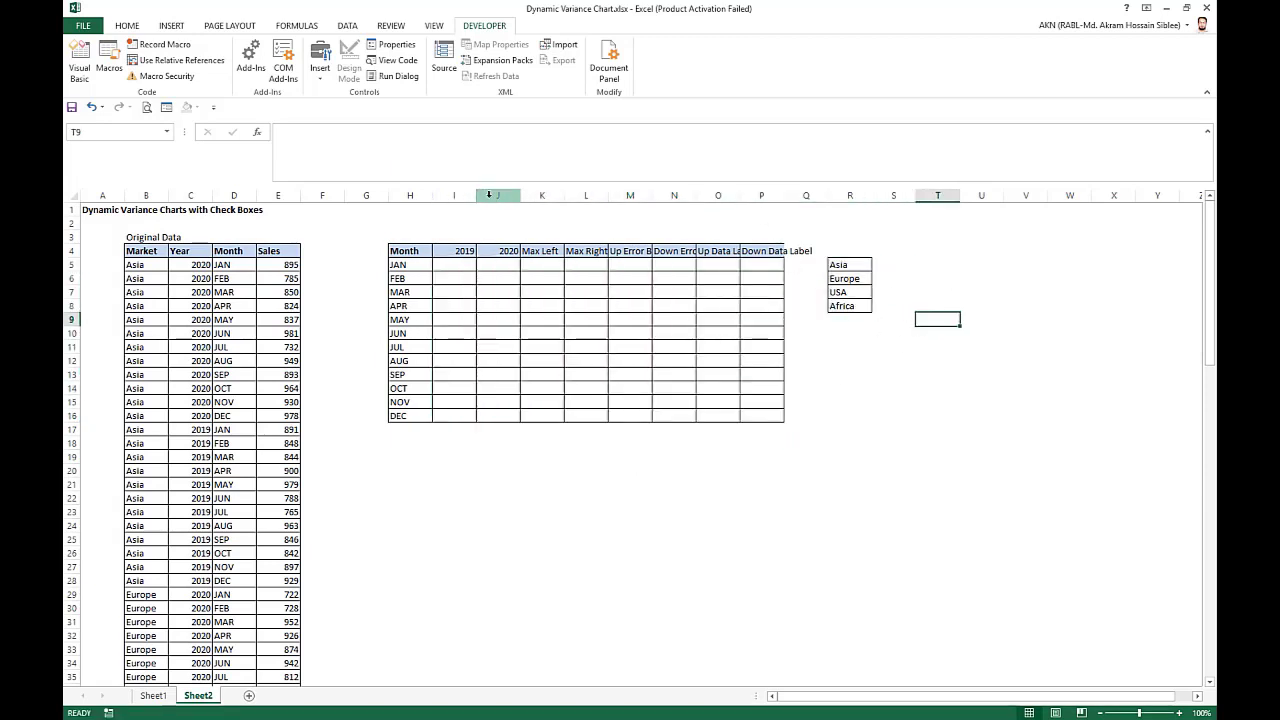
Autofit columns J to P to their headers, and widen the 2020 column slightly.
left_click_drag(498, 195, 785, 196)
double_click(785, 196)
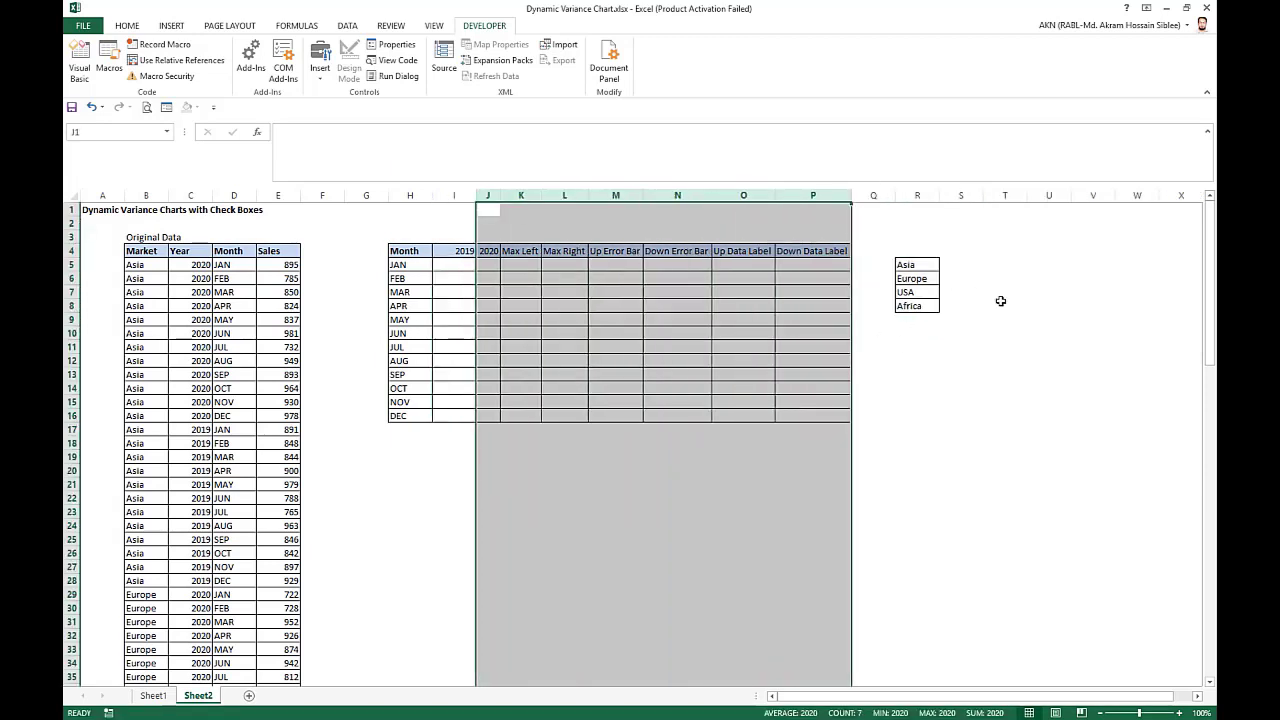
left_click(1004, 305)
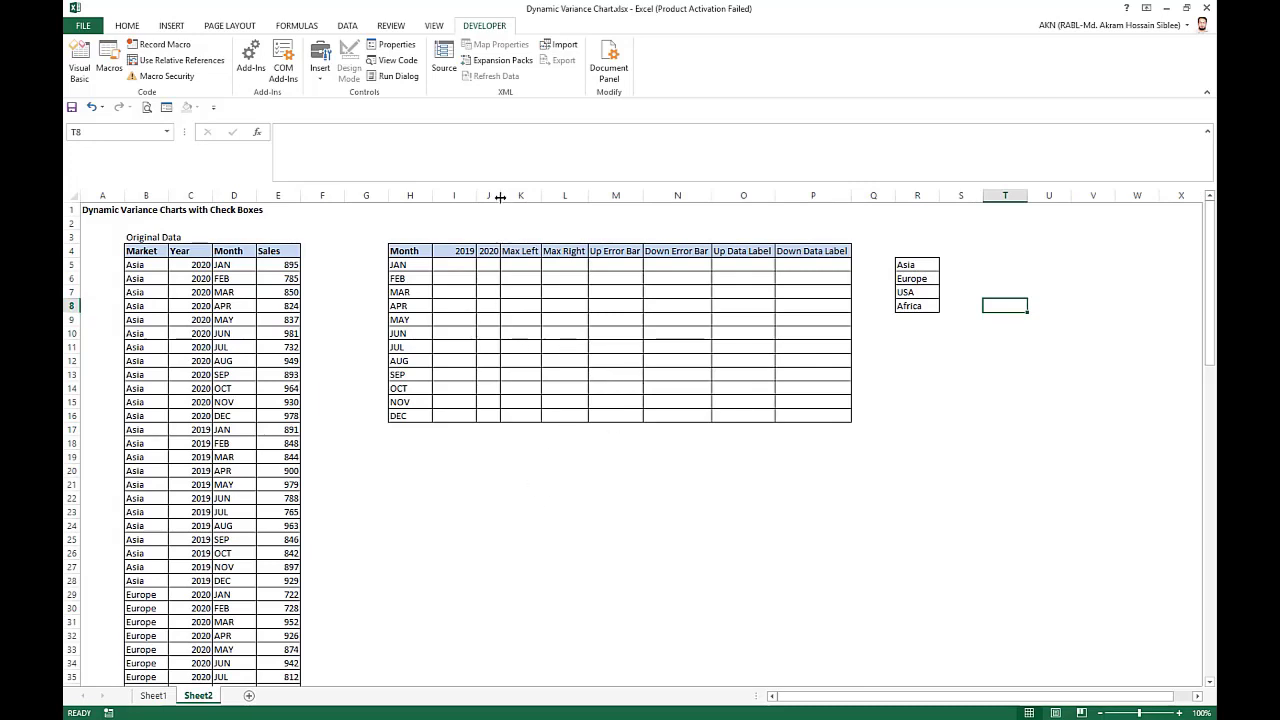
left_click_drag(500, 196, 527, 198)
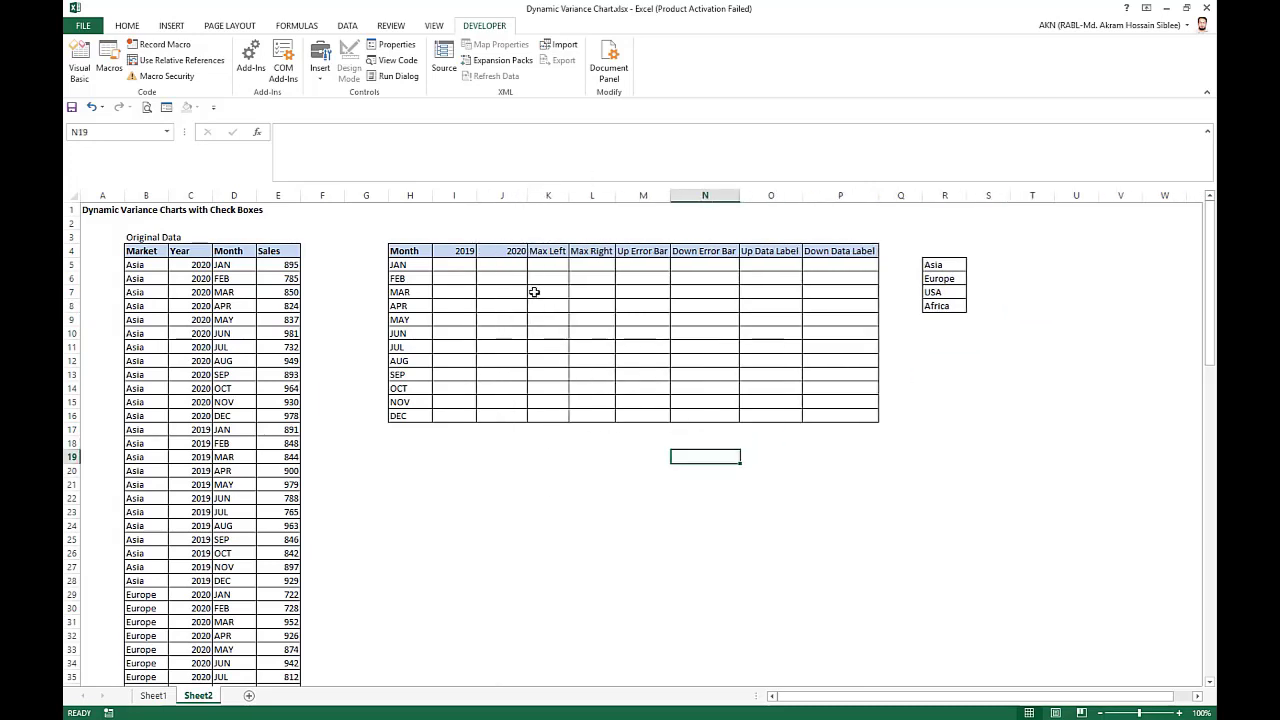
Insert a form-control check box below the summary table around row 20 and label it Asia.
left_click(440, 26)
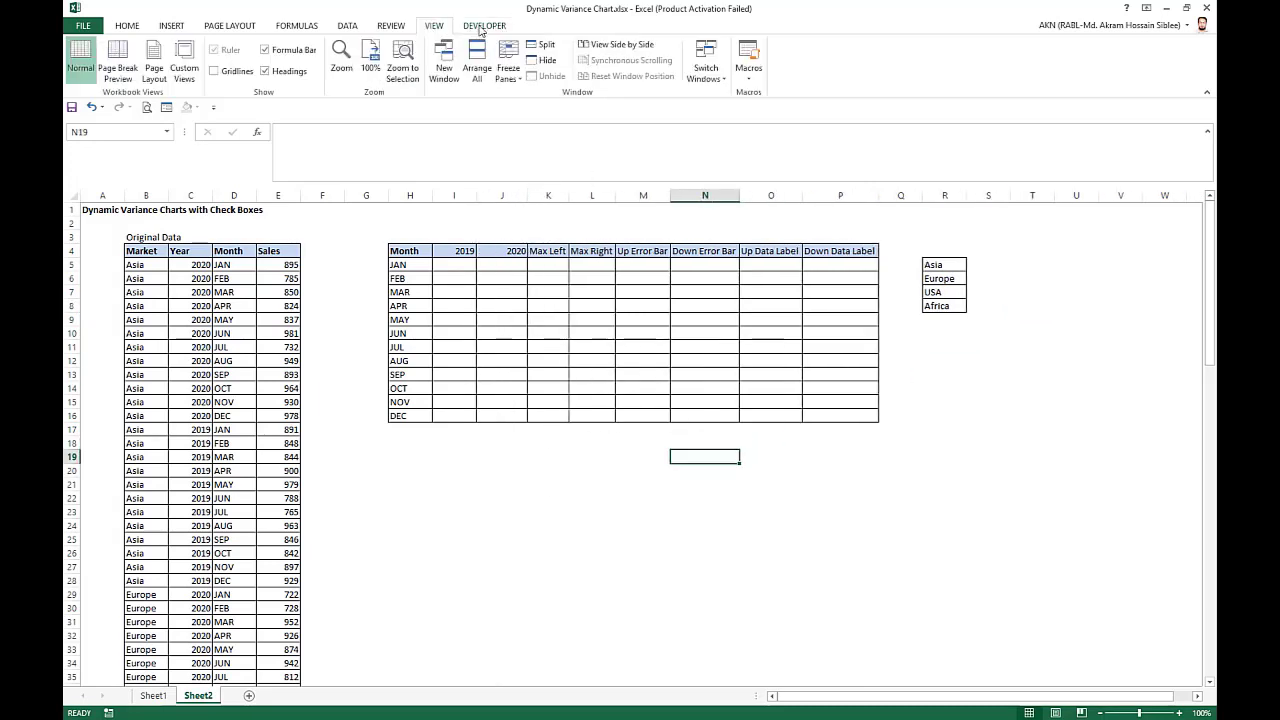
left_click(484, 26)
left_click(320, 80)
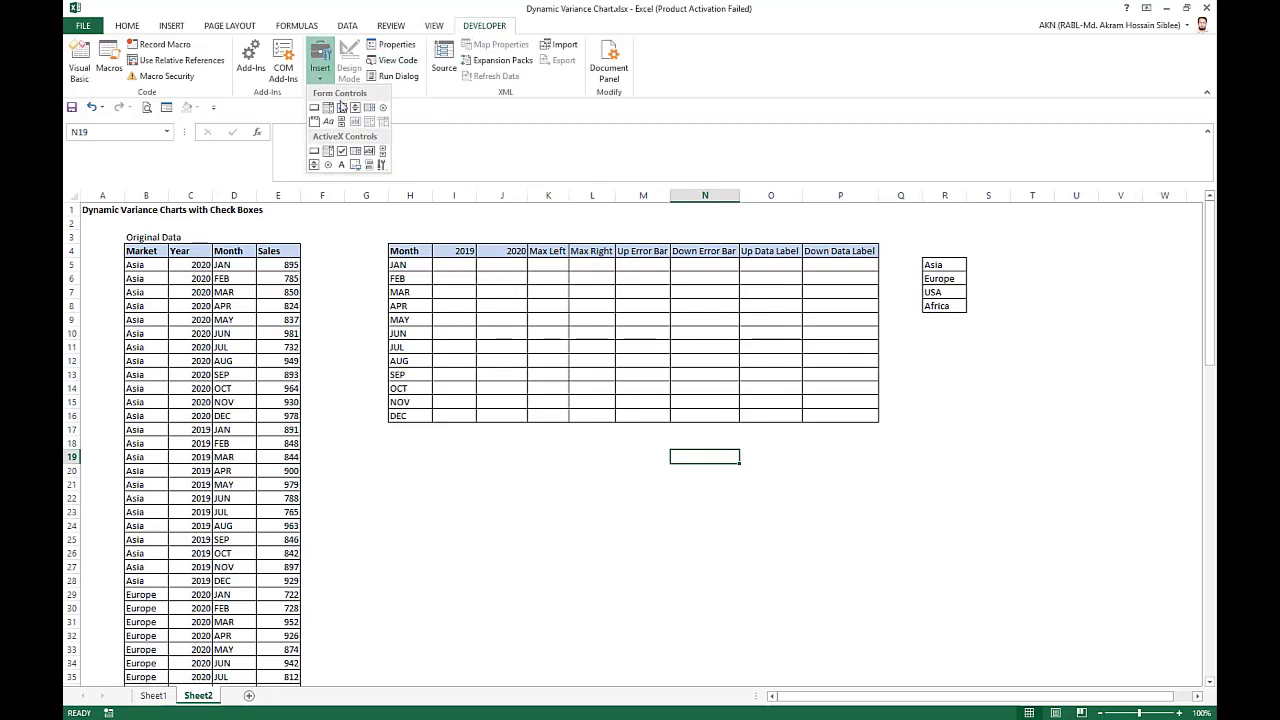
left_click(341, 107)
left_click_drag(415, 468, 518, 481)
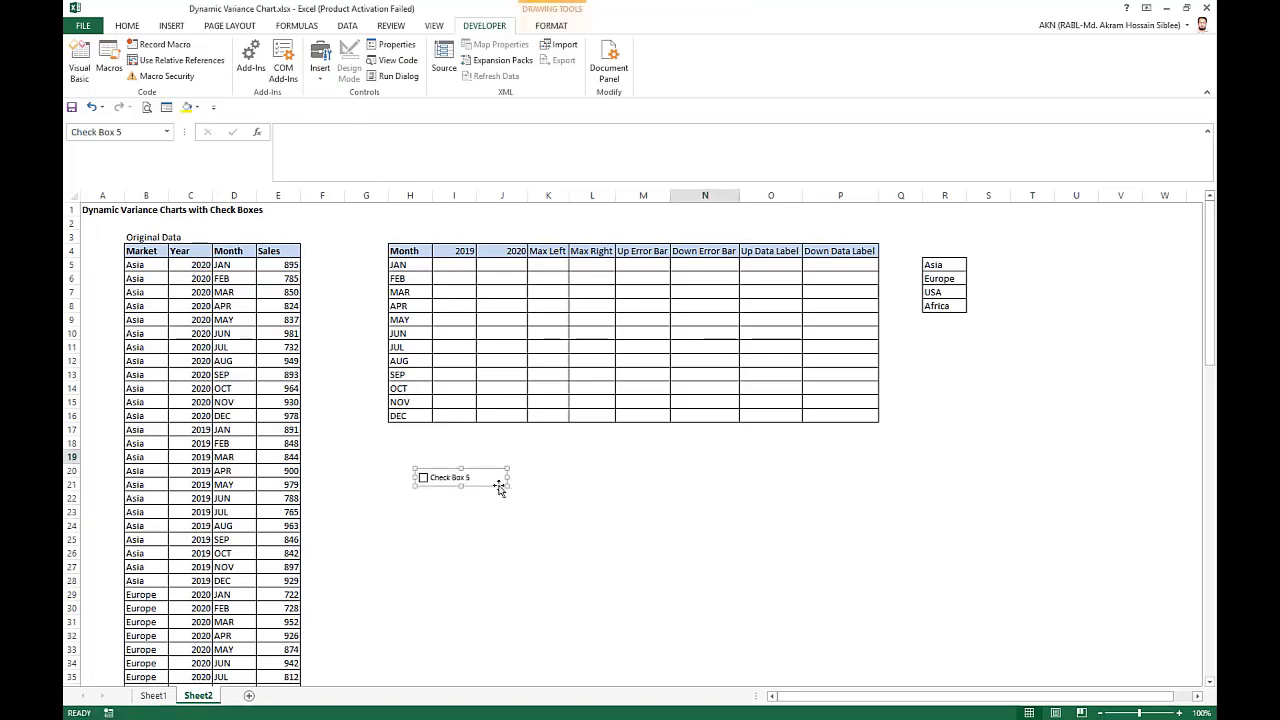
key("Delete")
key("Delete")
key("Delete")
key("Delete")
key("Delete")
key("Delete")
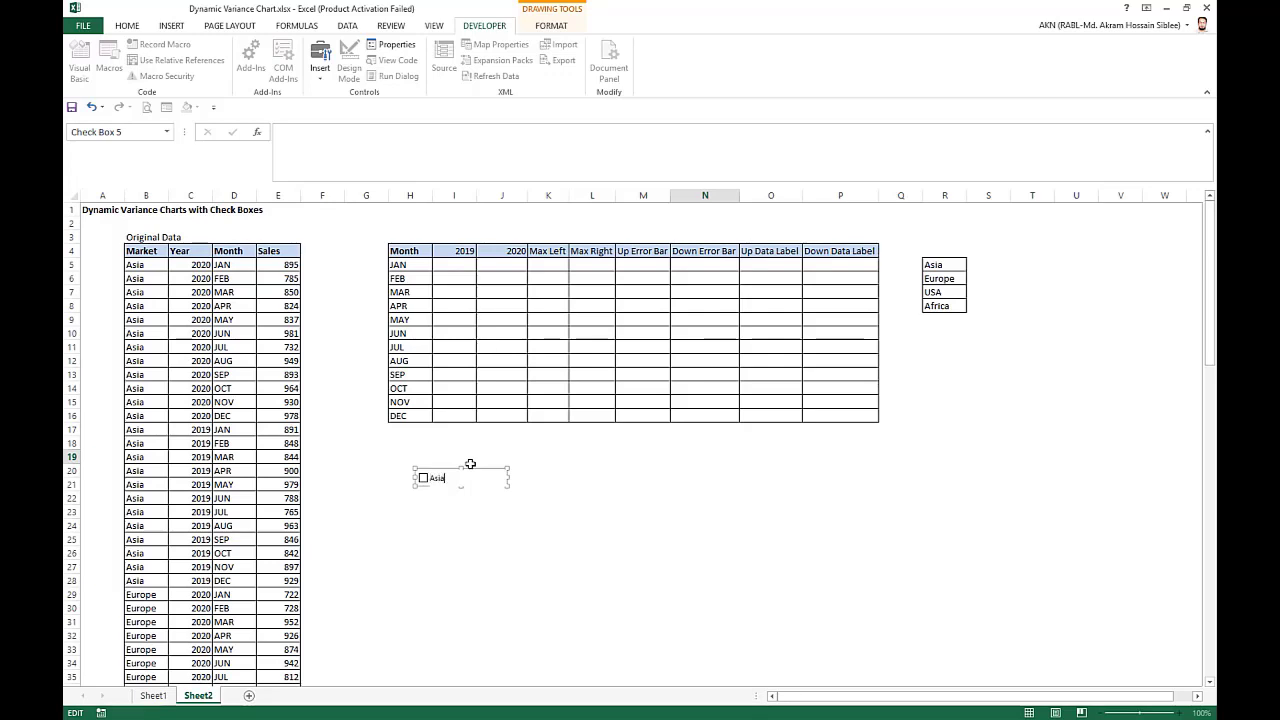
left_click(572, 550)
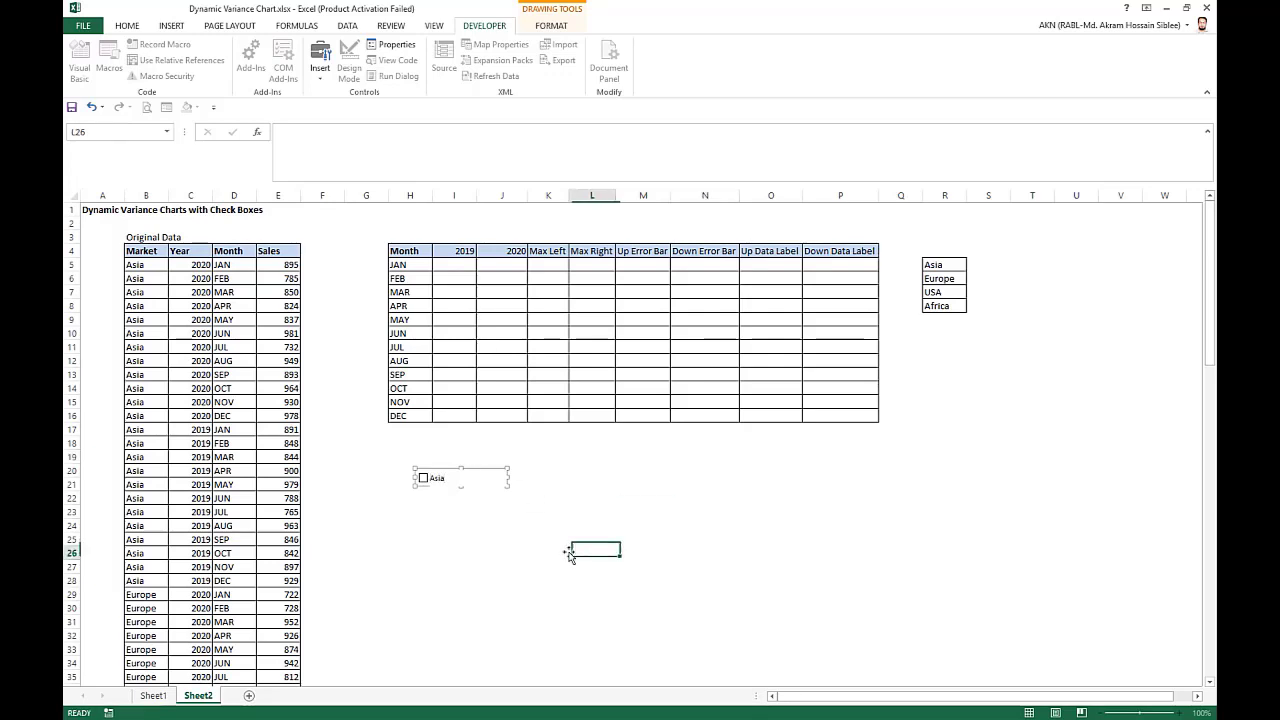
Duplicate the Asia check box three times, spacing the copies out in one row below the table.
right_click(456, 478)
key("Escape")
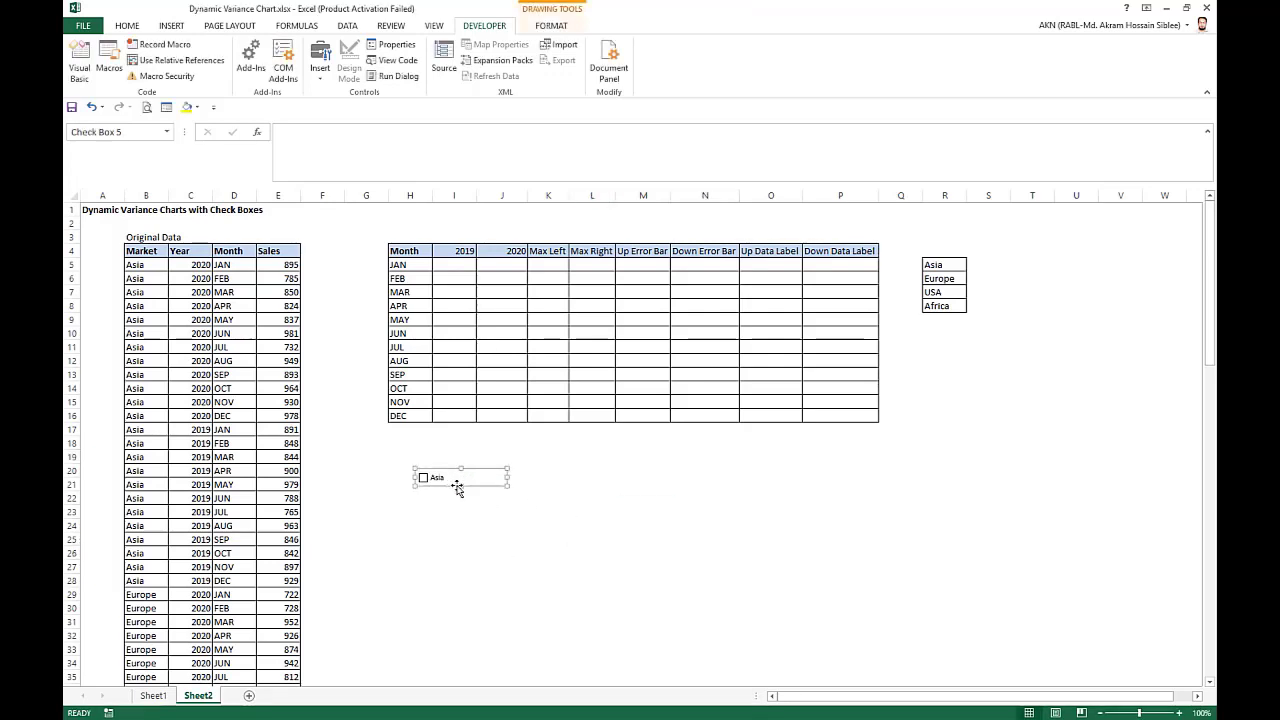
left_click_drag(531, 494, 814, 477)
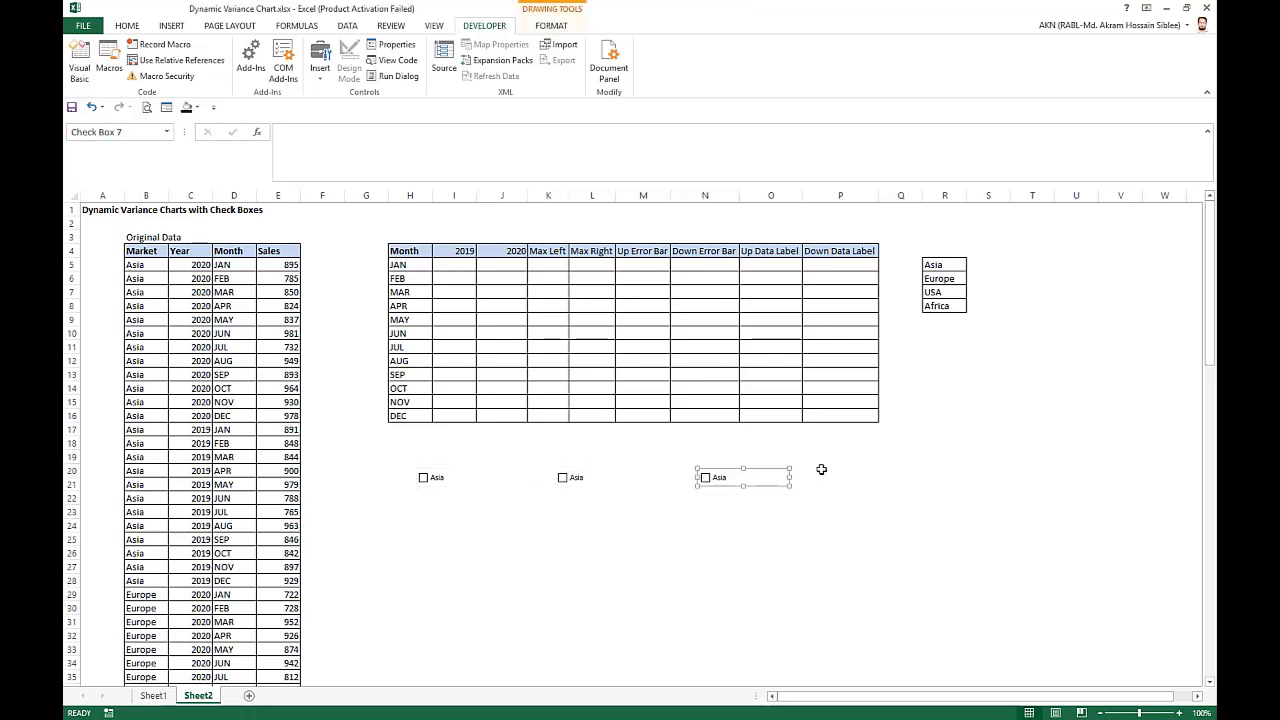
left_click(820, 466)
key("ctrl+v")
Change the label of the second check box in the row to Europe.
right_click(582, 476)
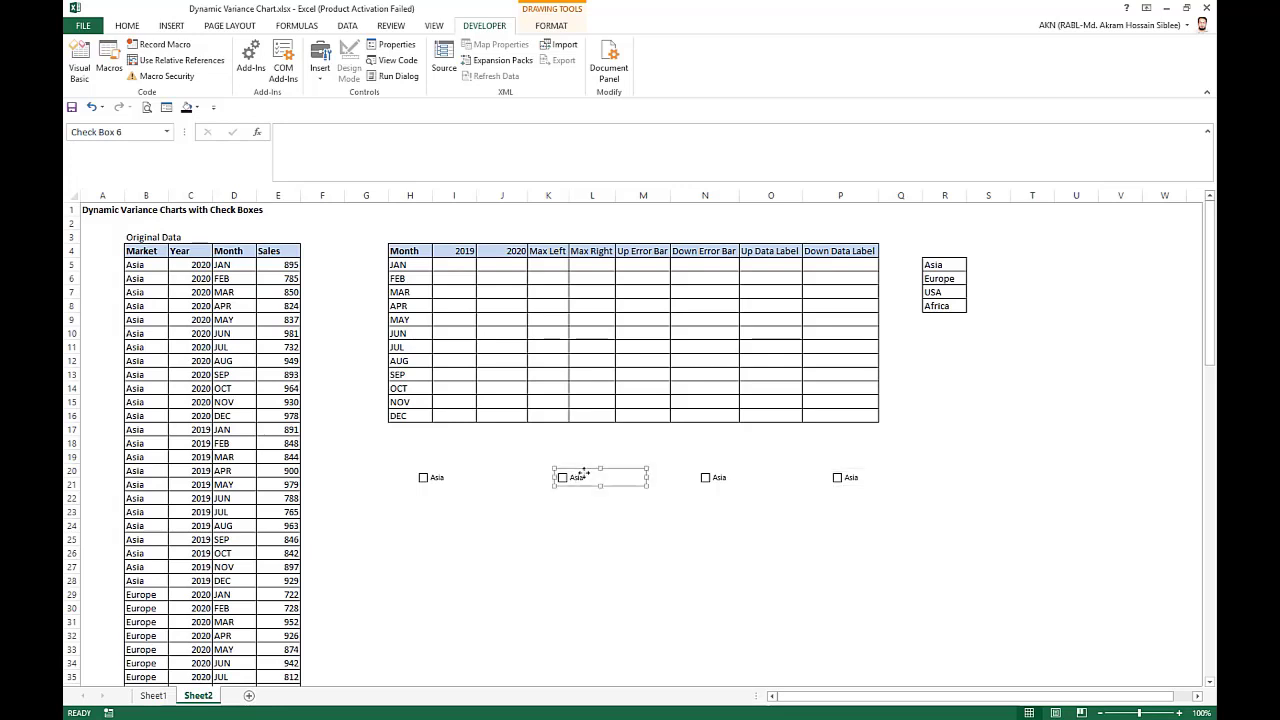
left_click(583, 479)
left_click(584, 477)
key("Delete")
key("Delete")
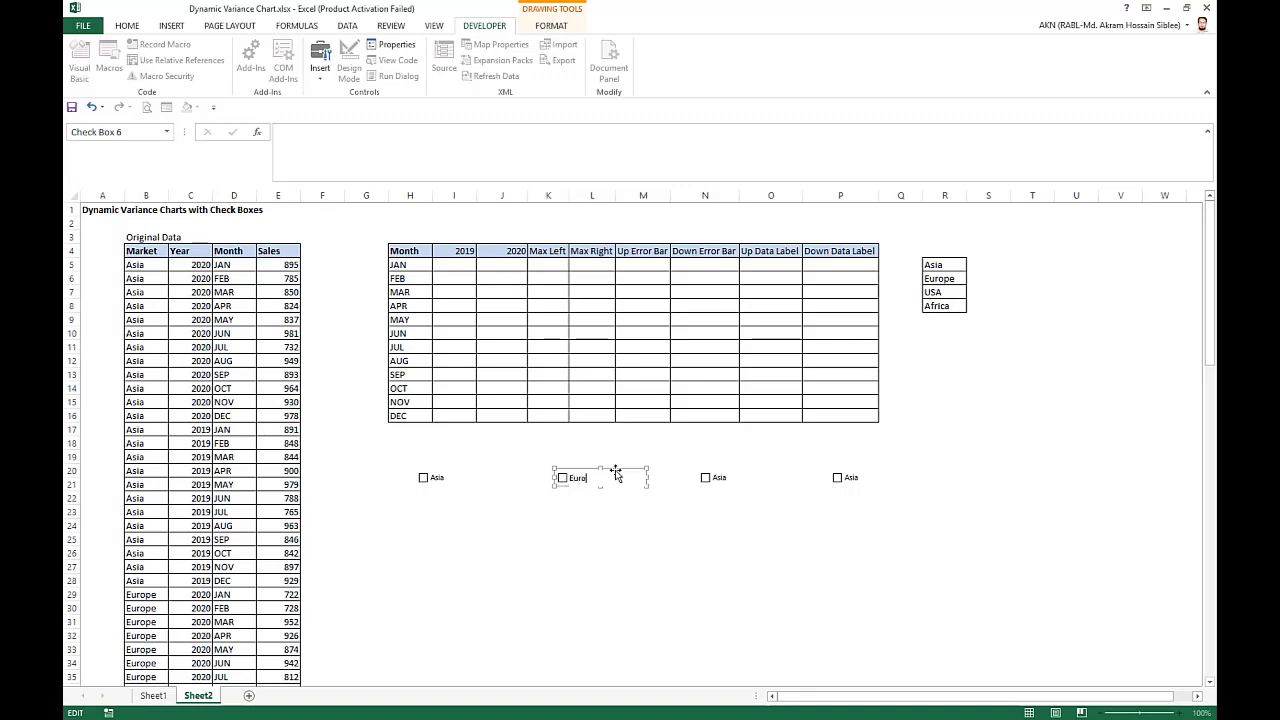
Change the label of the third check box in the row to USA.
left_click(721, 483, "ctrl")
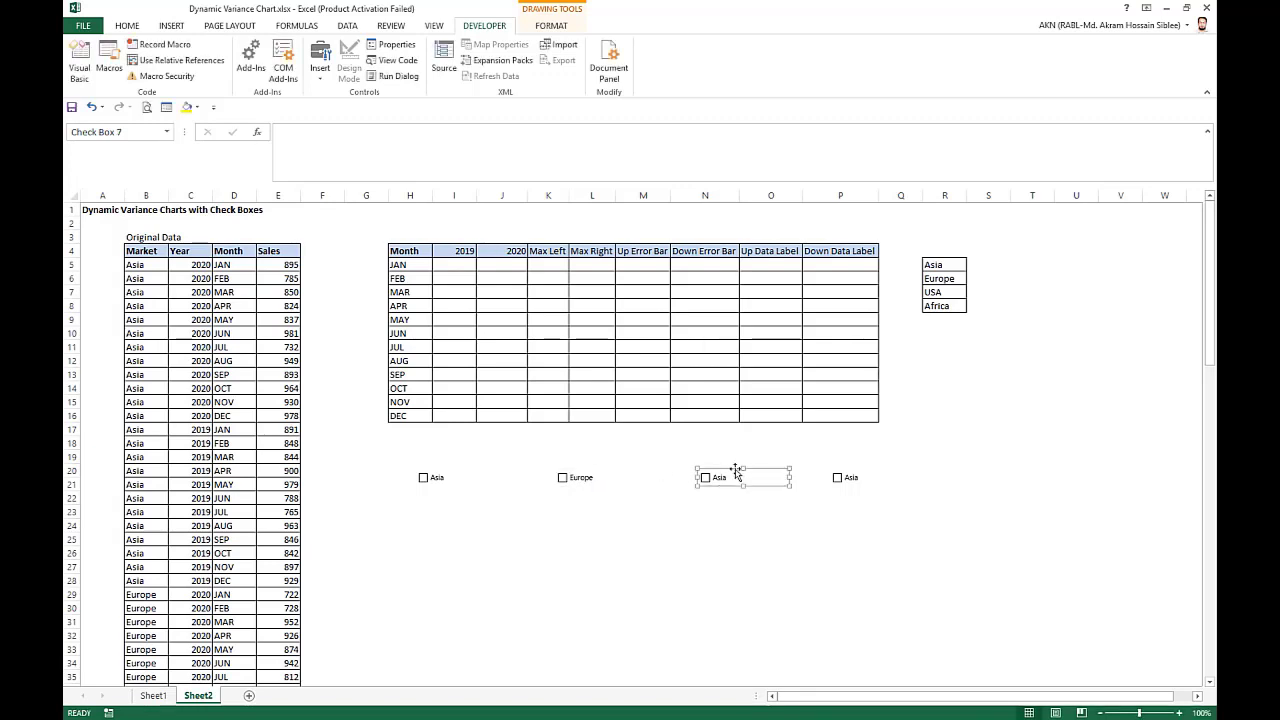
left_click(719, 478)
key("Delete")
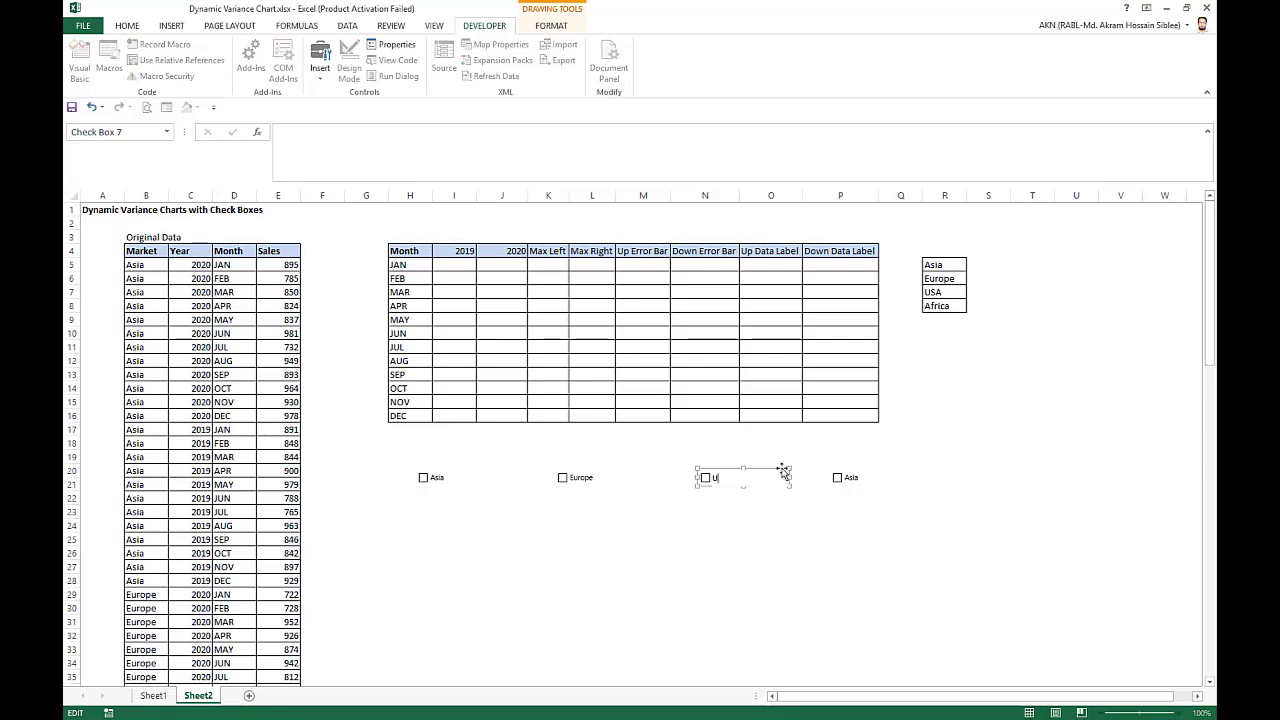
Change the label of the fourth check box in the row to Africa.
right_click(852, 477)
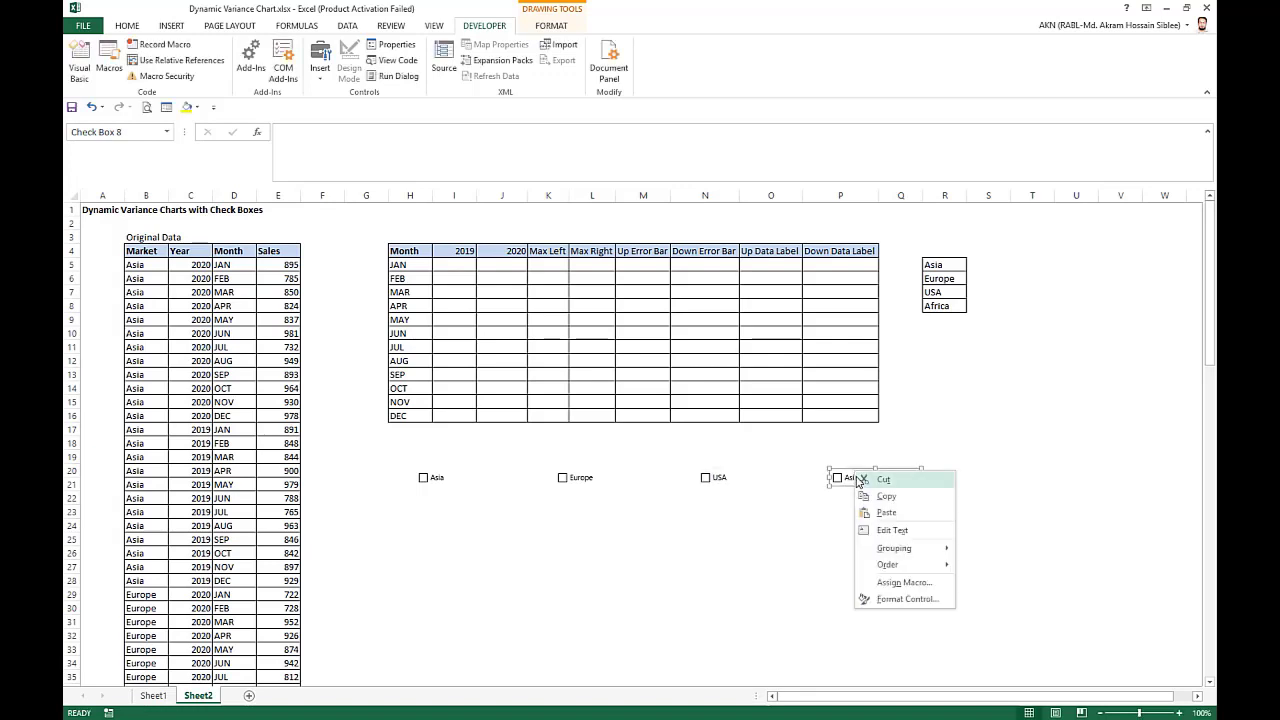
key("Escape")
left_click(851, 477)
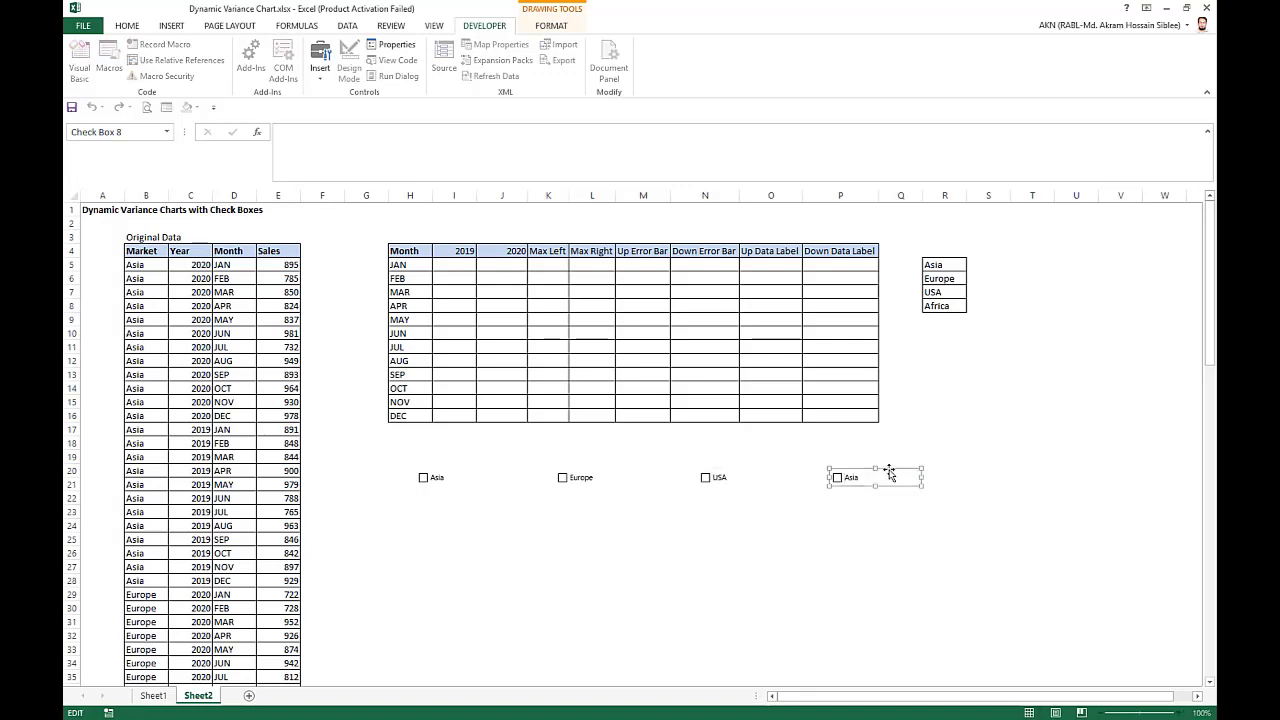
key("Delete")
key("Delete")
key("Delete")
left_click(752, 518)
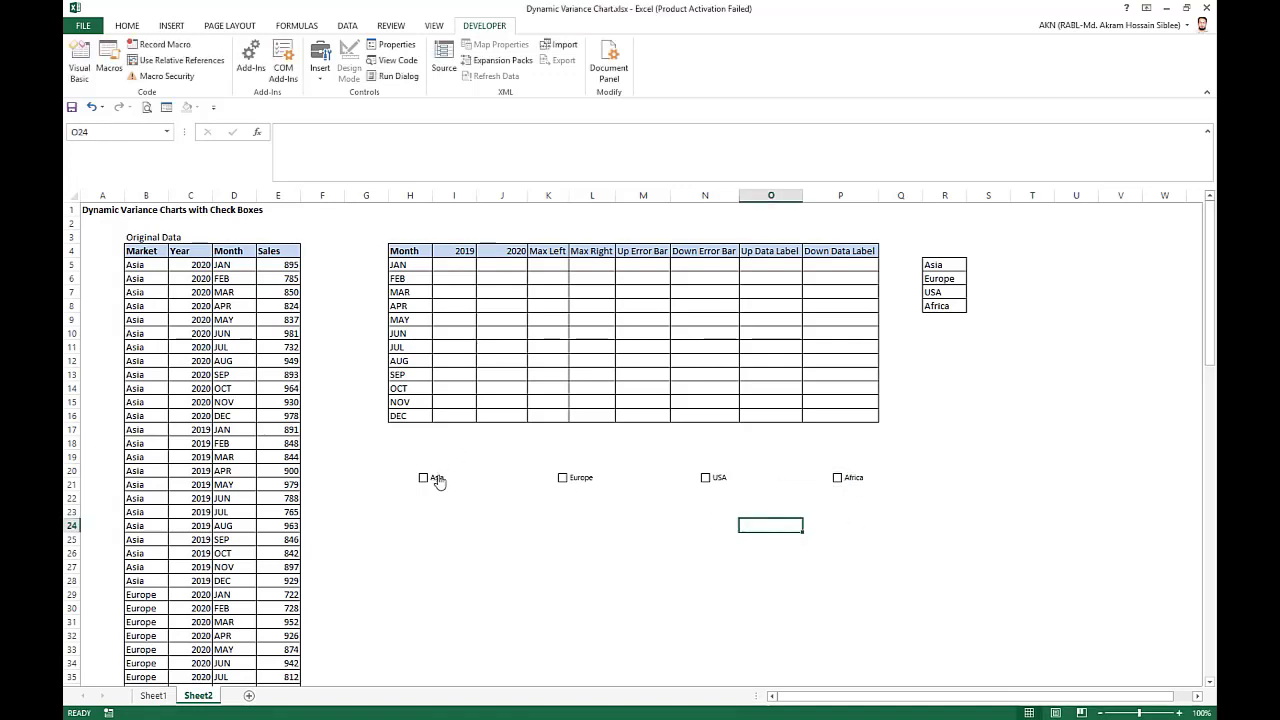
Link the Asia check box to cell S5, beside Asia in the market list.
left_click(437, 477, "ctrl")
right_click(437, 477)
left_click(475, 605)
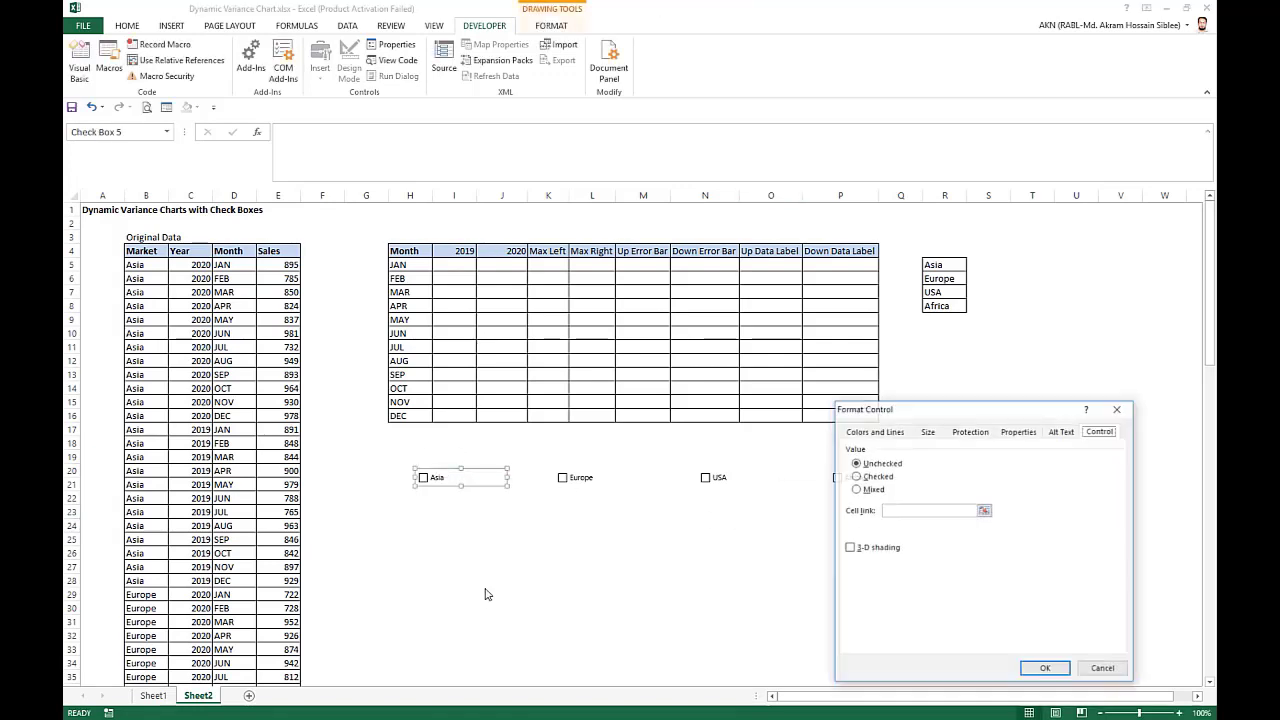
left_click(908, 511)
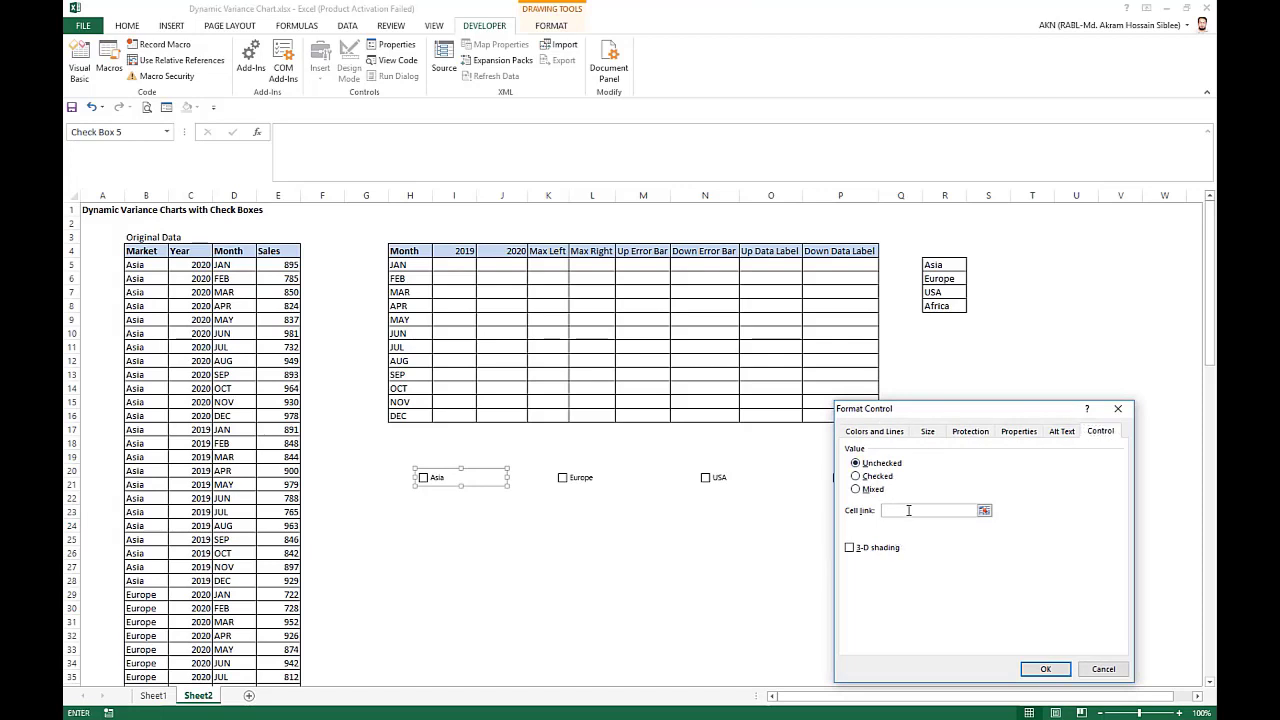
left_click(988, 264)
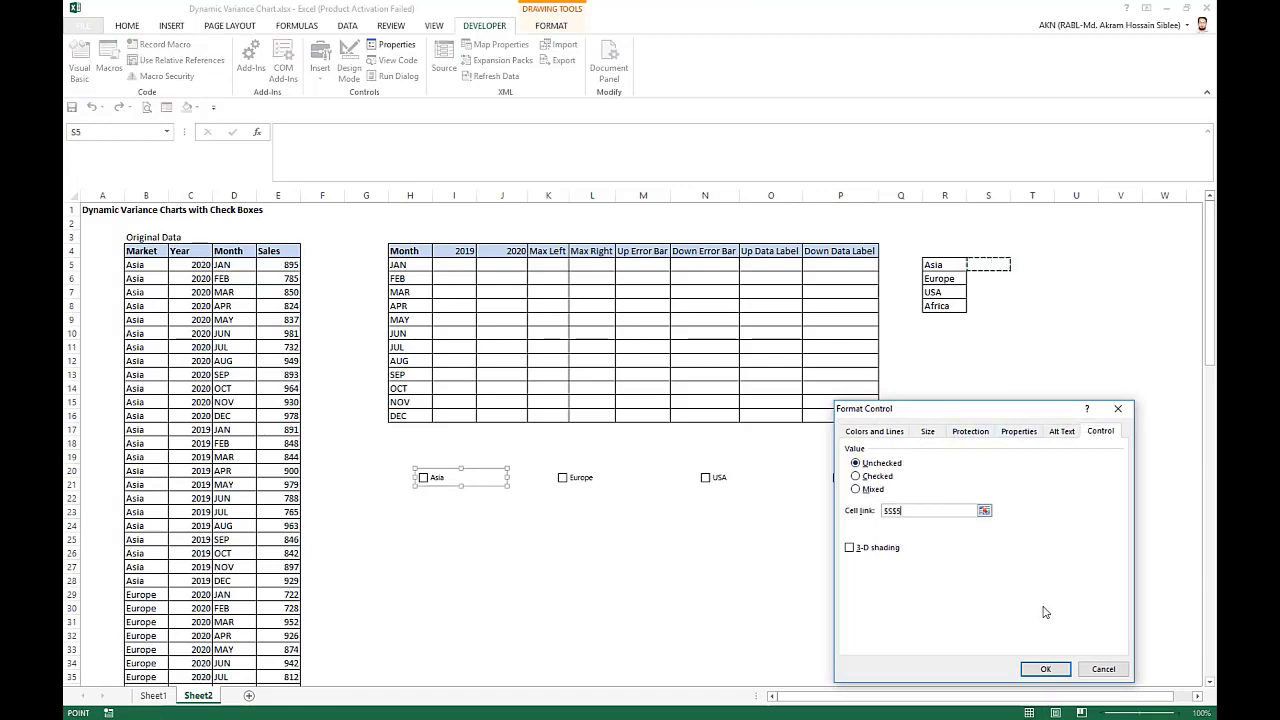
left_click(1047, 669)
Link the Europe check box to cell S6.
right_click(584, 478)
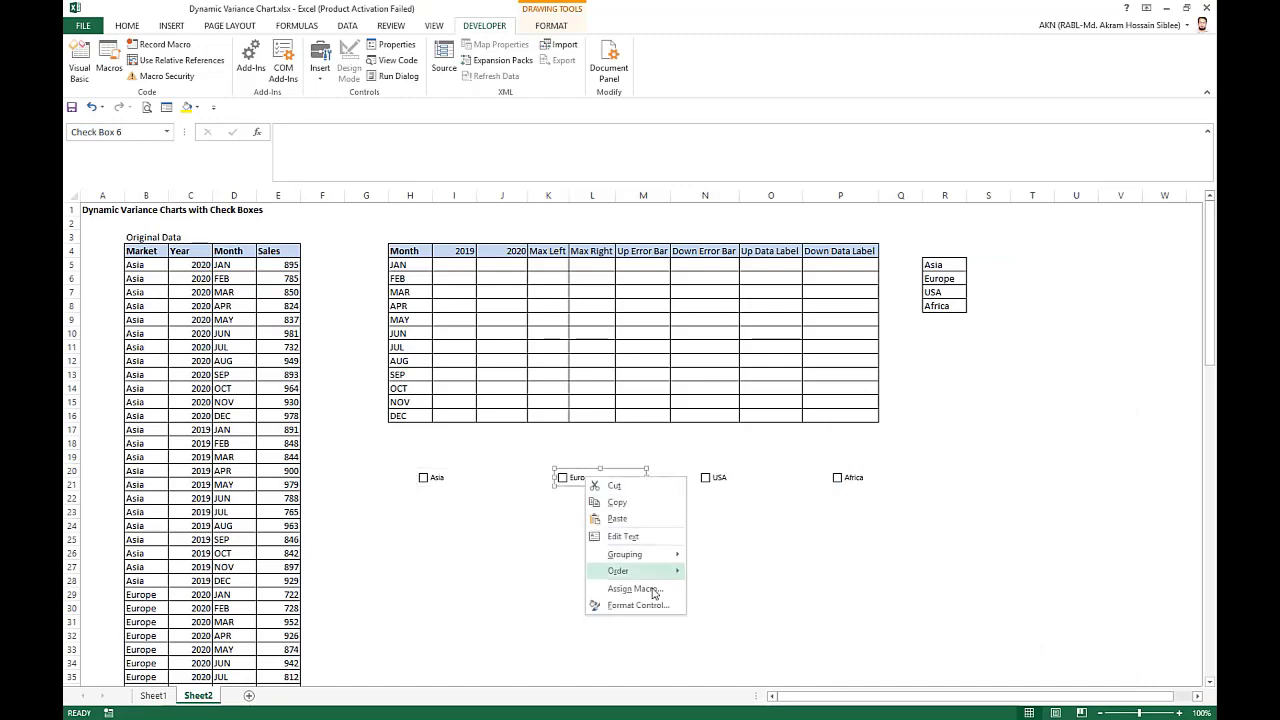
left_click(630, 606)
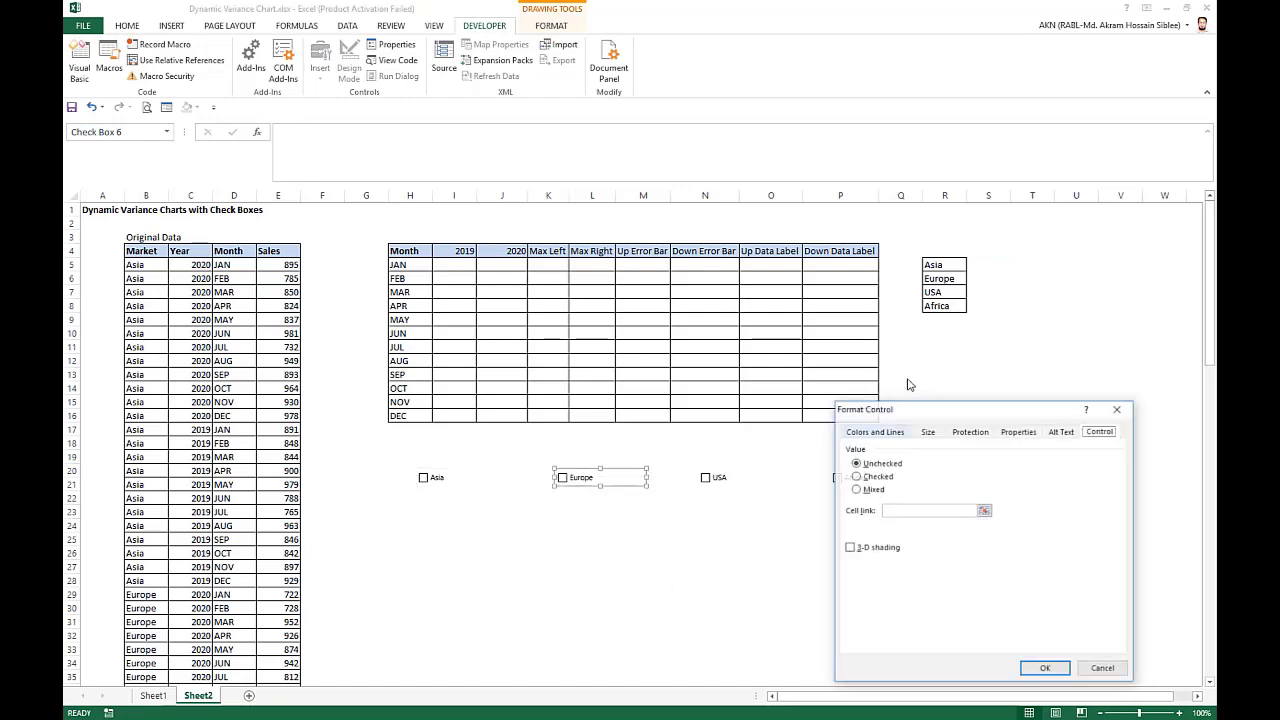
left_click(908, 511)
left_click(992, 278)
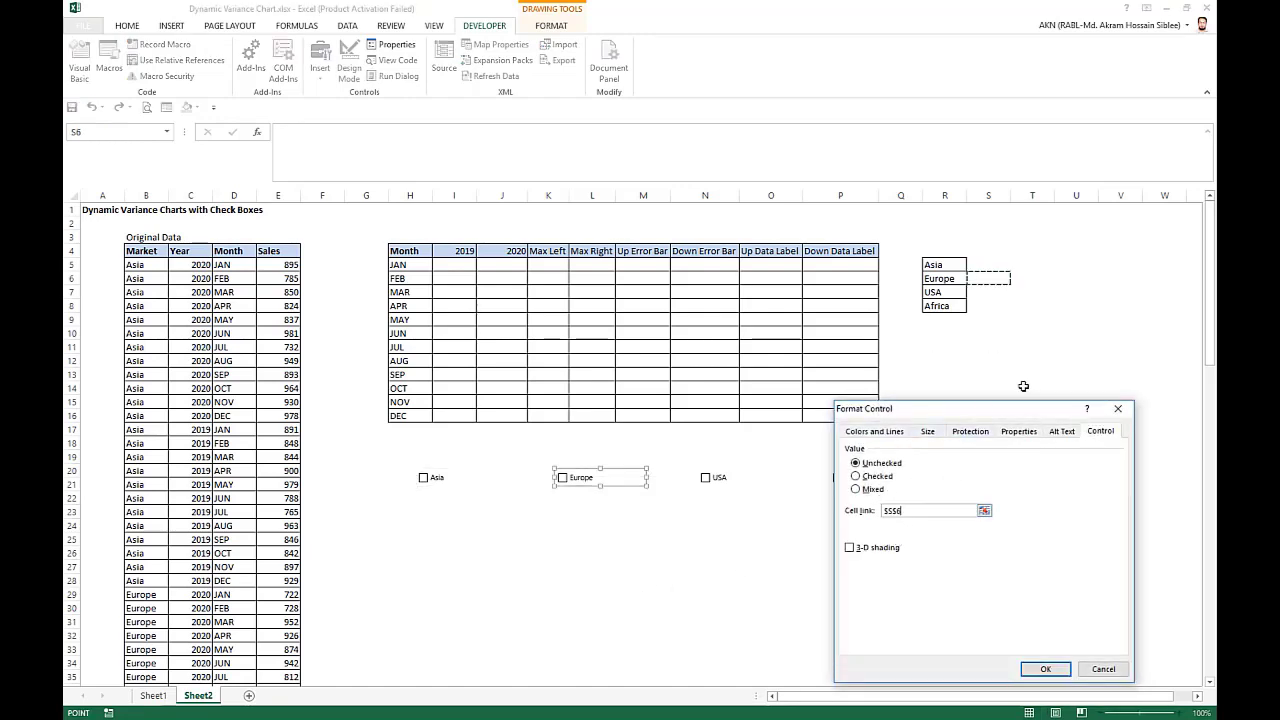
left_click(1045, 669)
Link the USA check box to cell S7.
right_click(720, 479)
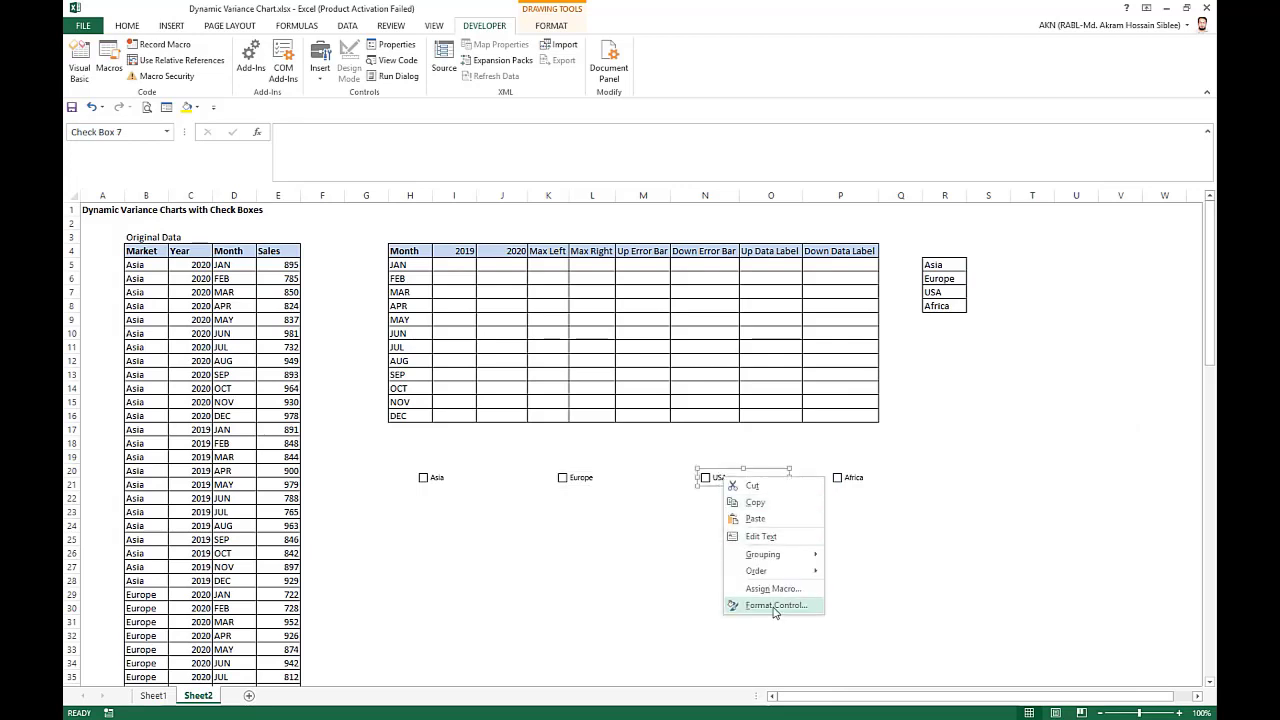
left_click(775, 606)
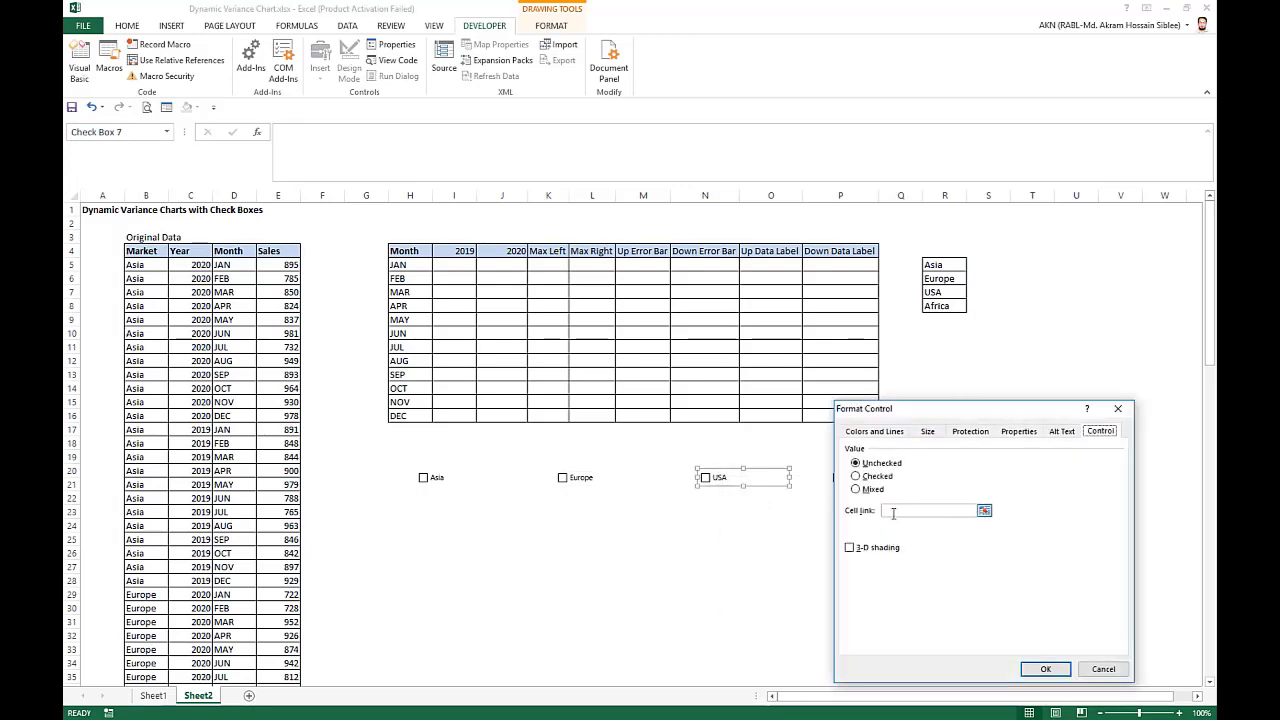
left_click(893, 512)
left_click(988, 291)
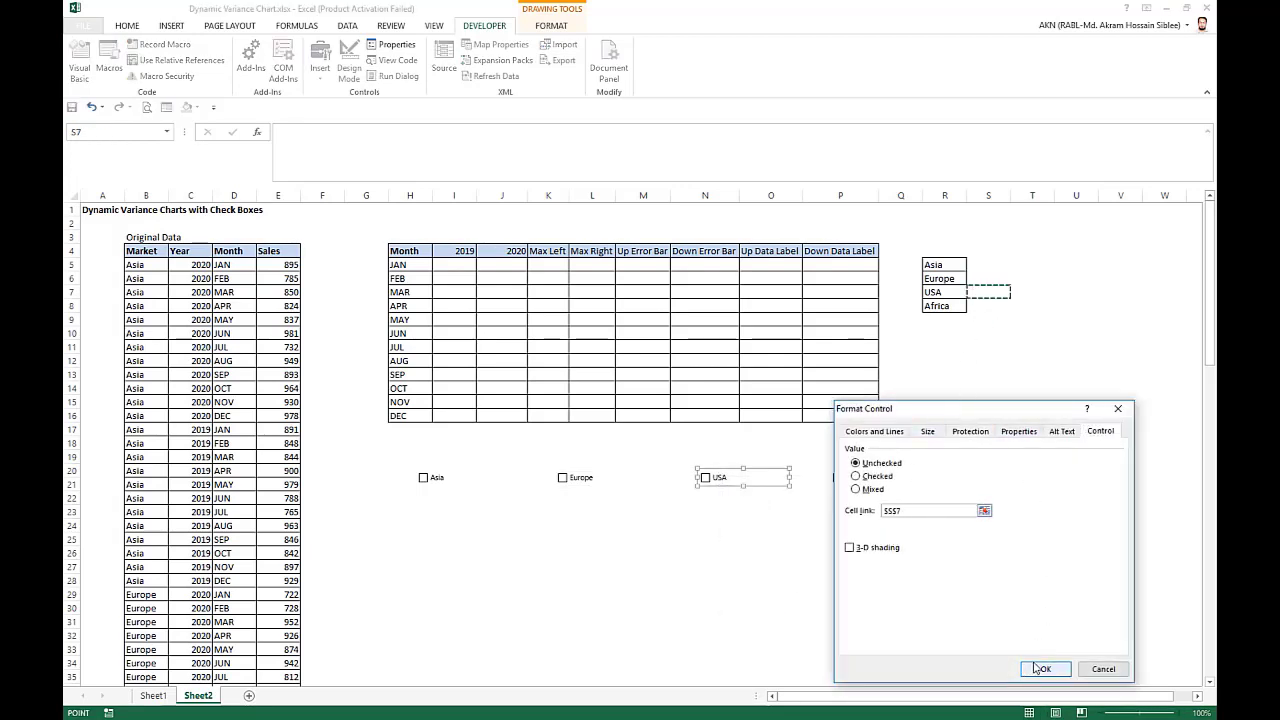
left_click(1038, 667)
Link the Africa check box to cell S8 and deselect the control.
right_click(856, 478)
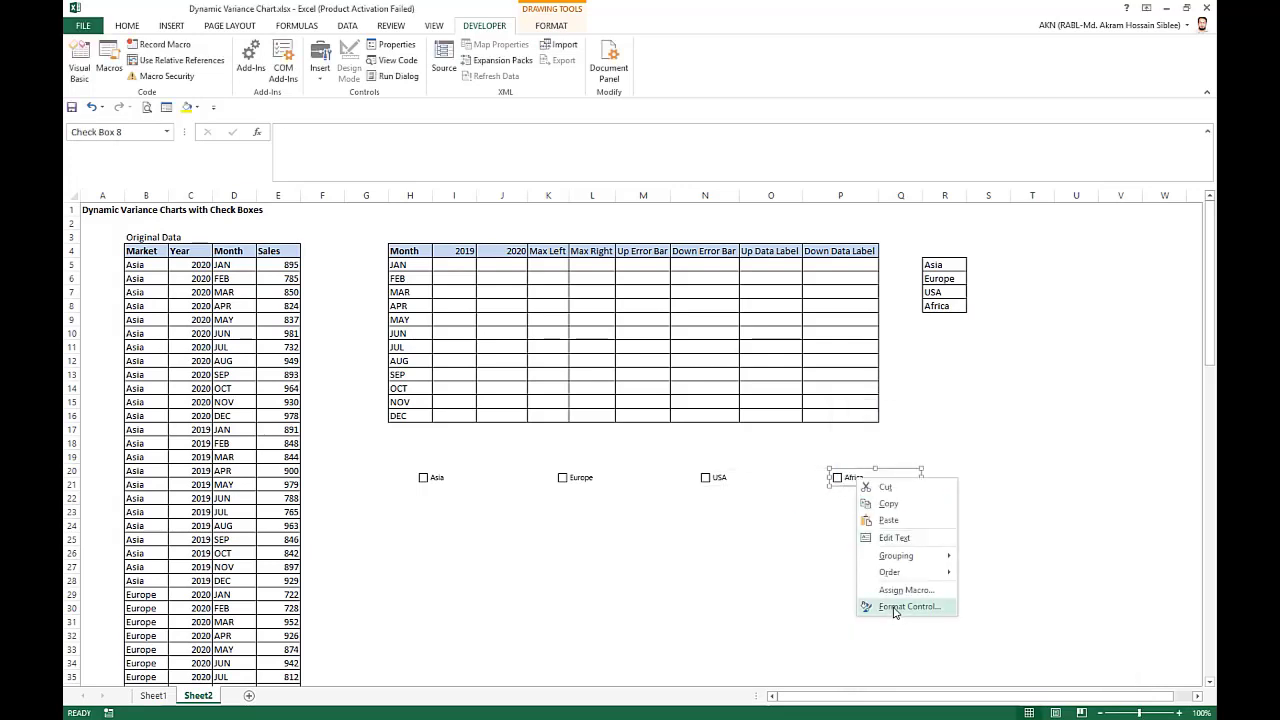
left_click(894, 607)
left_click(902, 510)
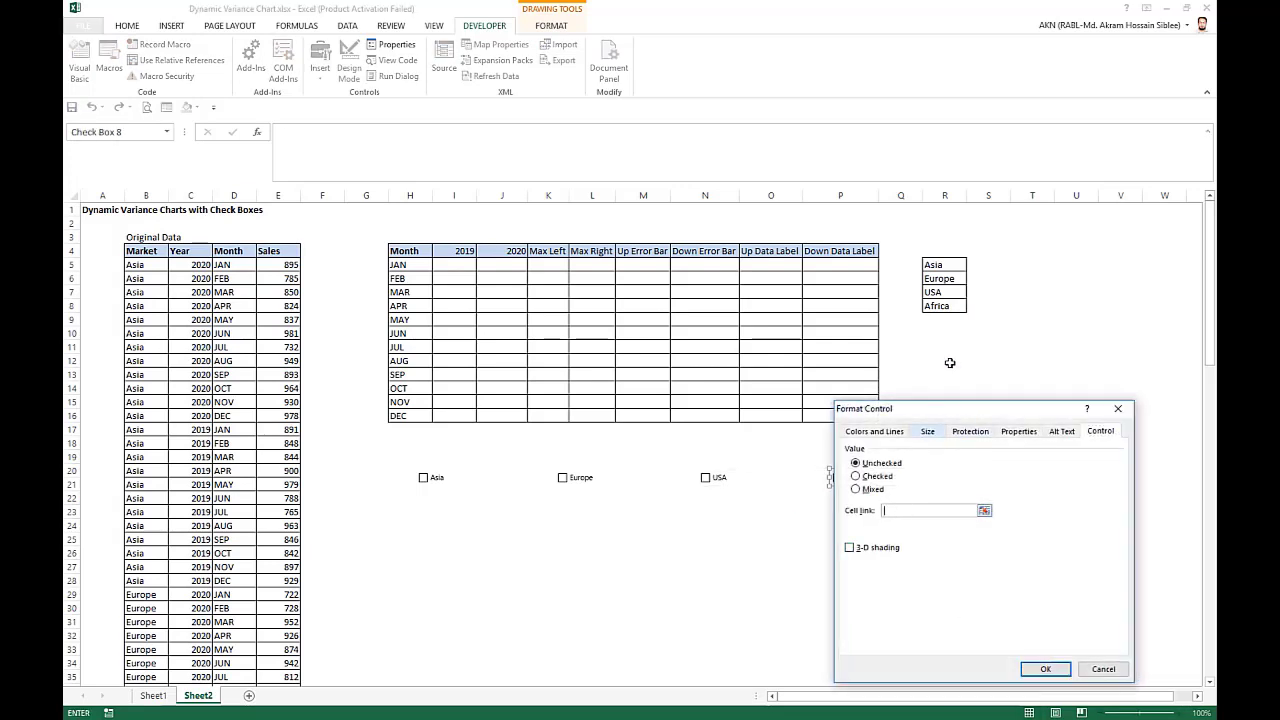
left_click(978, 307)
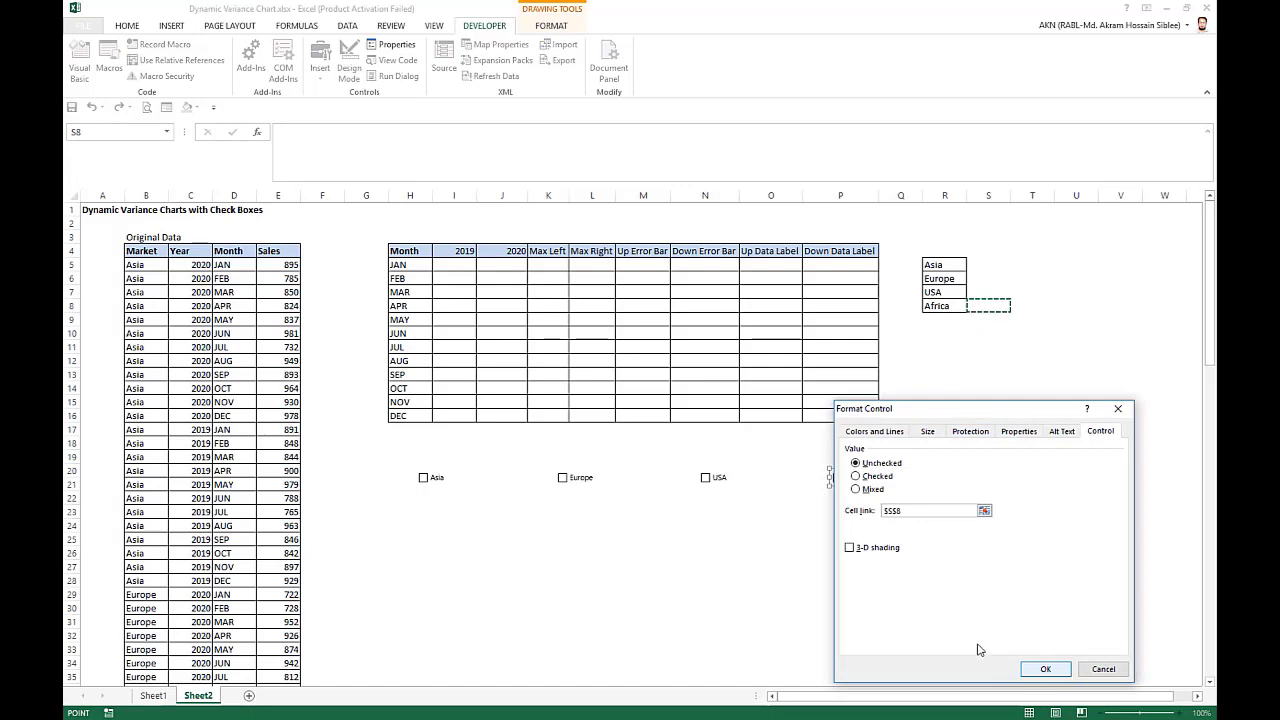
left_click(1044, 669)
left_click(768, 609)
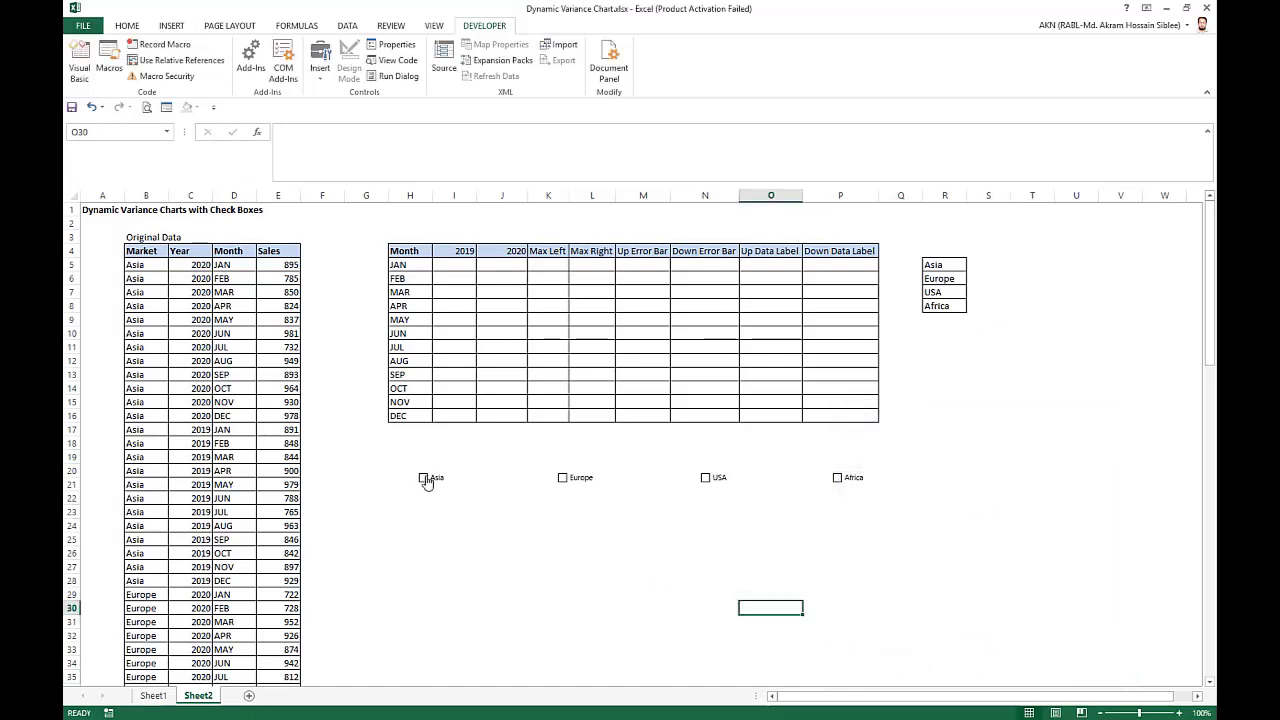
Tick all four market check boxes: Asia, Europe, USA and Africa.
left_click(424, 479)
left_click(705, 479)
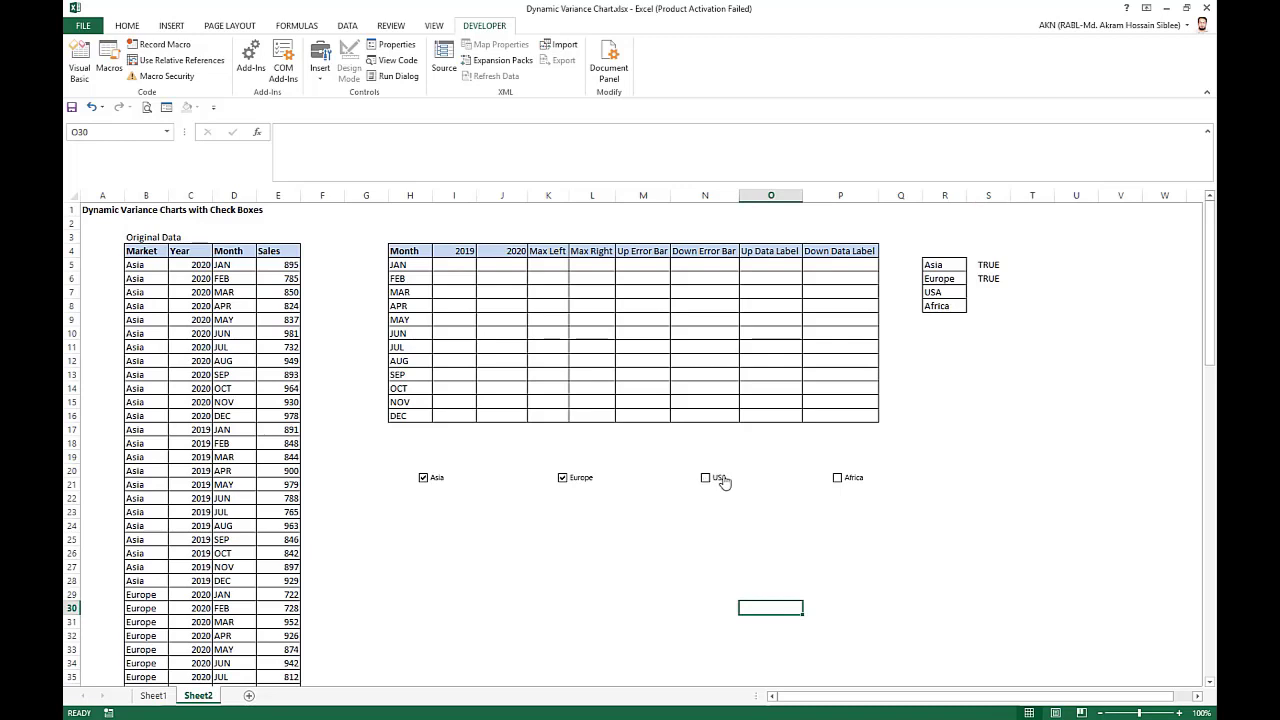
left_click(839, 483)
left_click(831, 542)
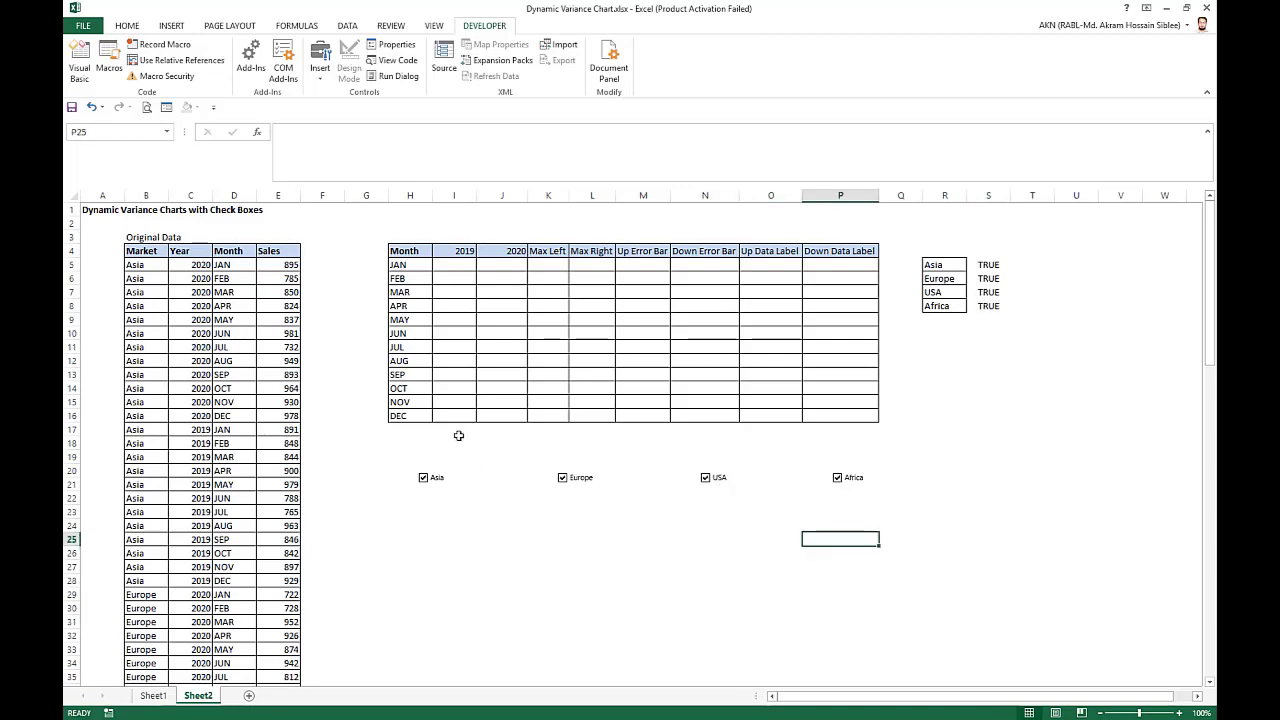
Begin the January 2019 formula in I5 with an IF test on $S$5 and a SUMIFS summing the sales in $E$5:$E$100.
left_click(462, 266)
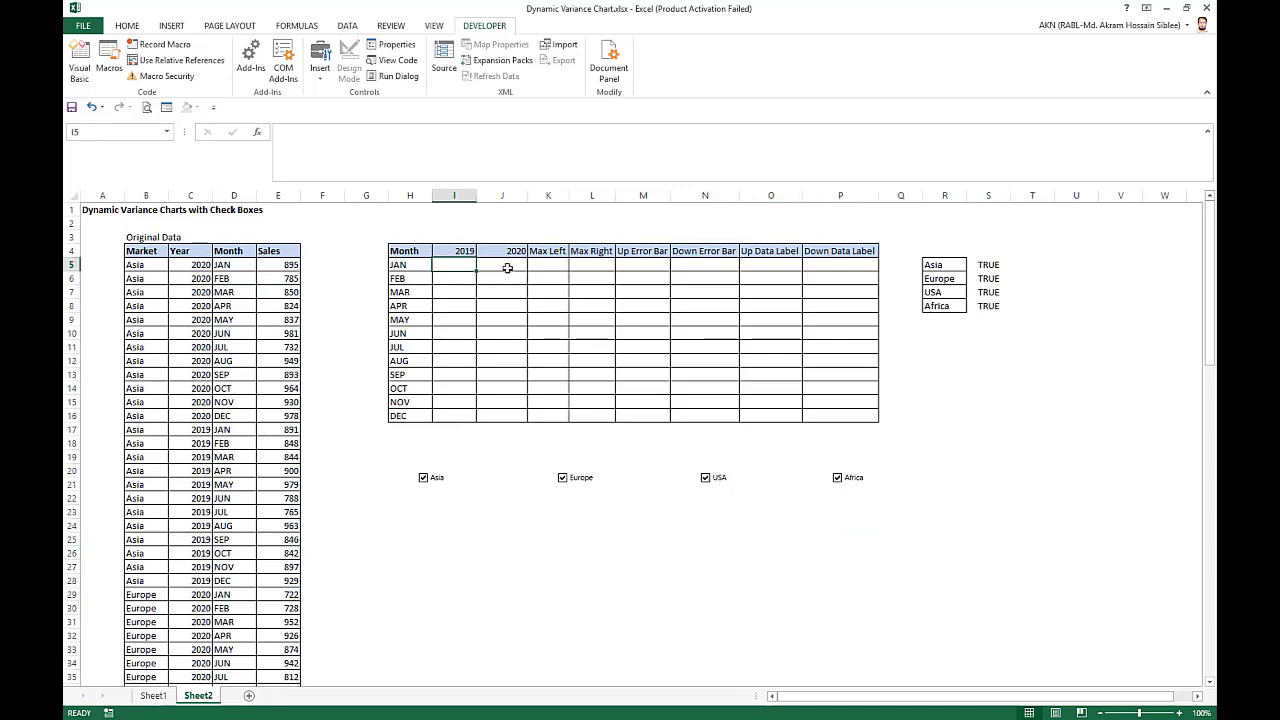
type("=IF(")
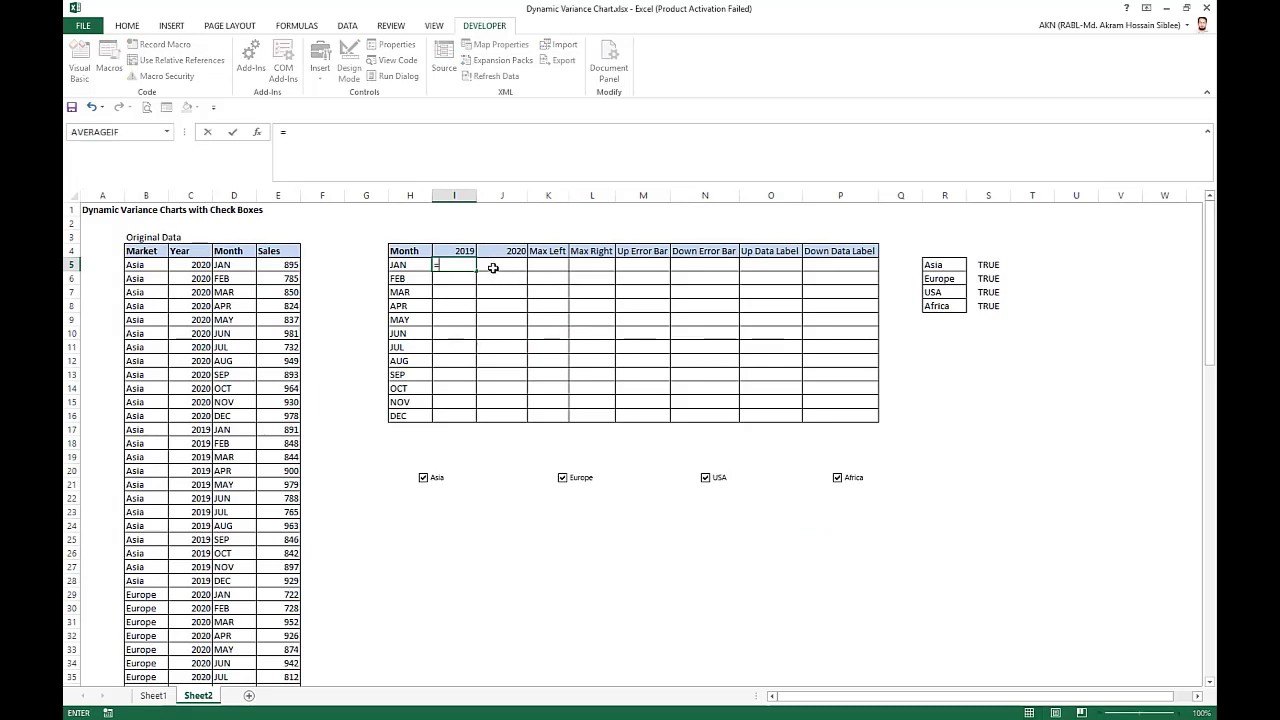
left_click(990, 264)
key("F4")
type(",")
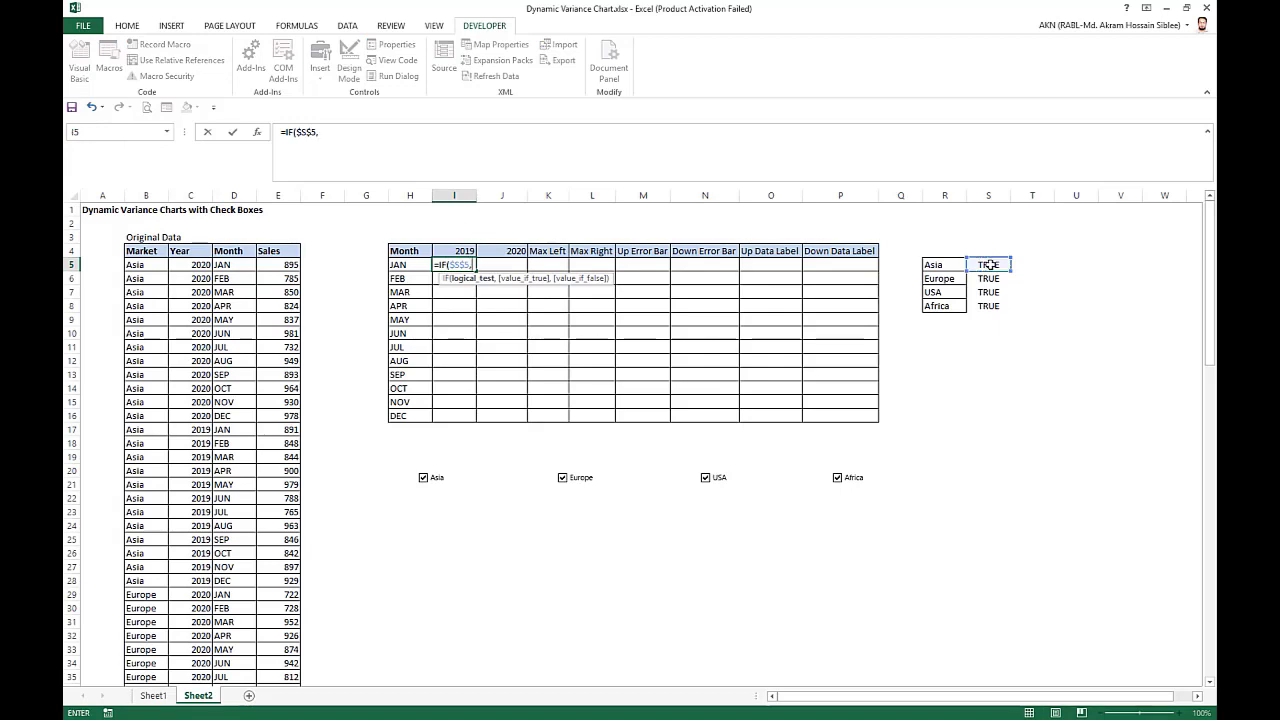
type("sumifs")
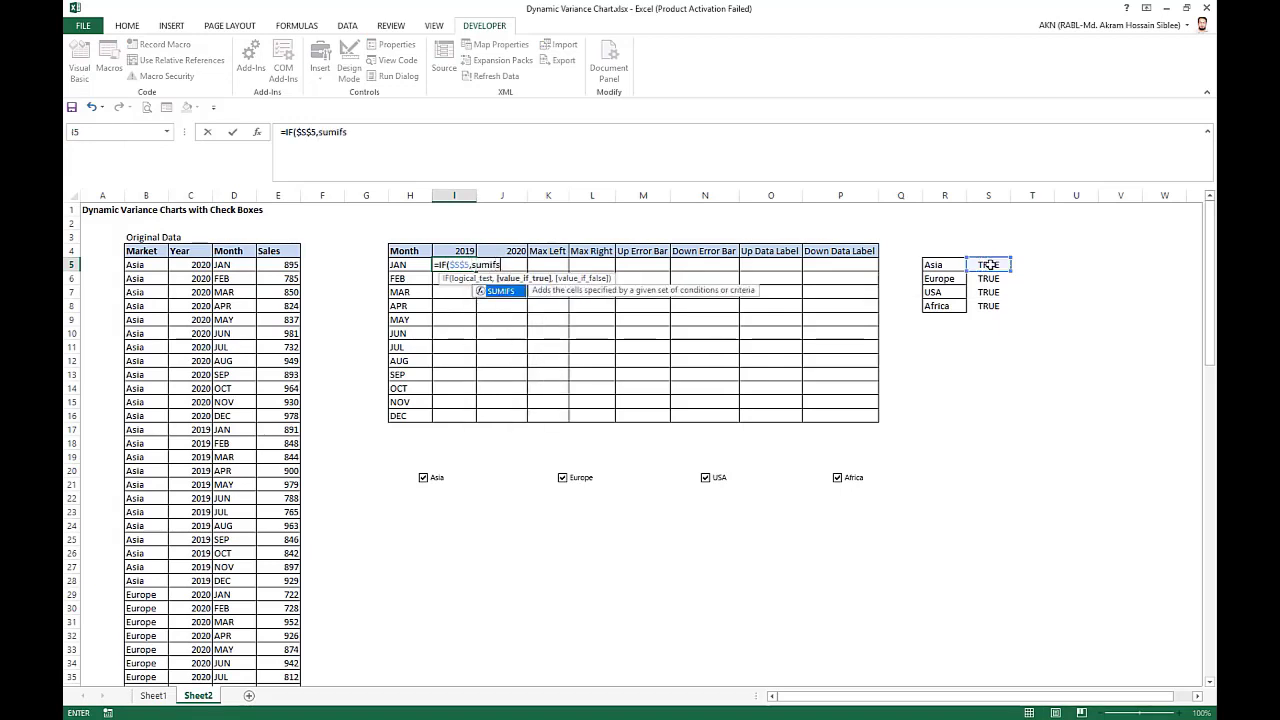
key("Tab")
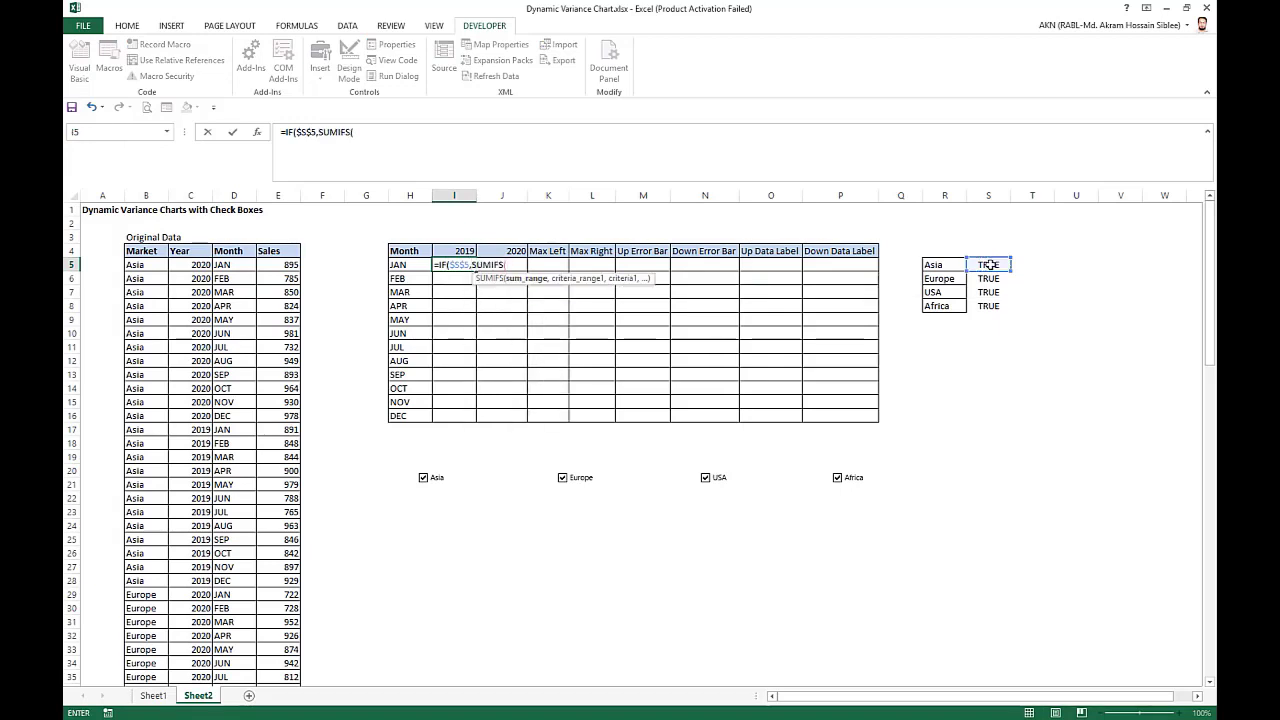
left_click(289, 264)
key("ctrl+shift+Down")
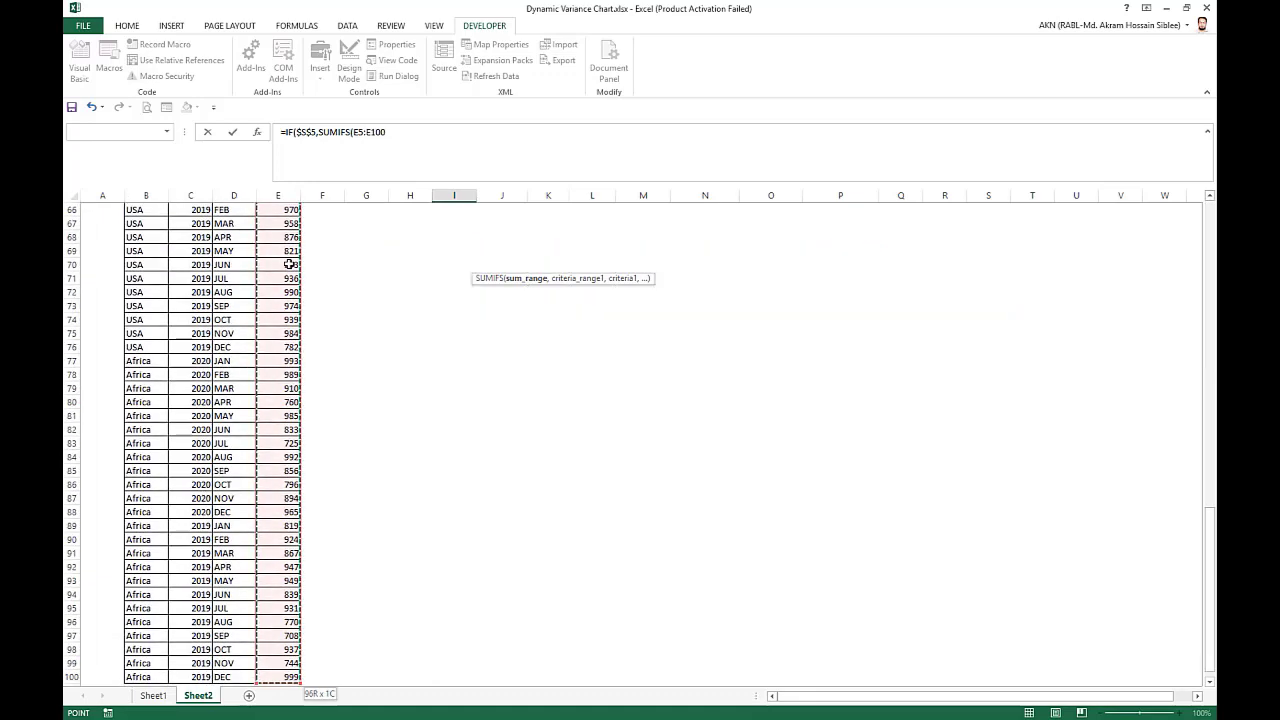
key("F4")
type(",")
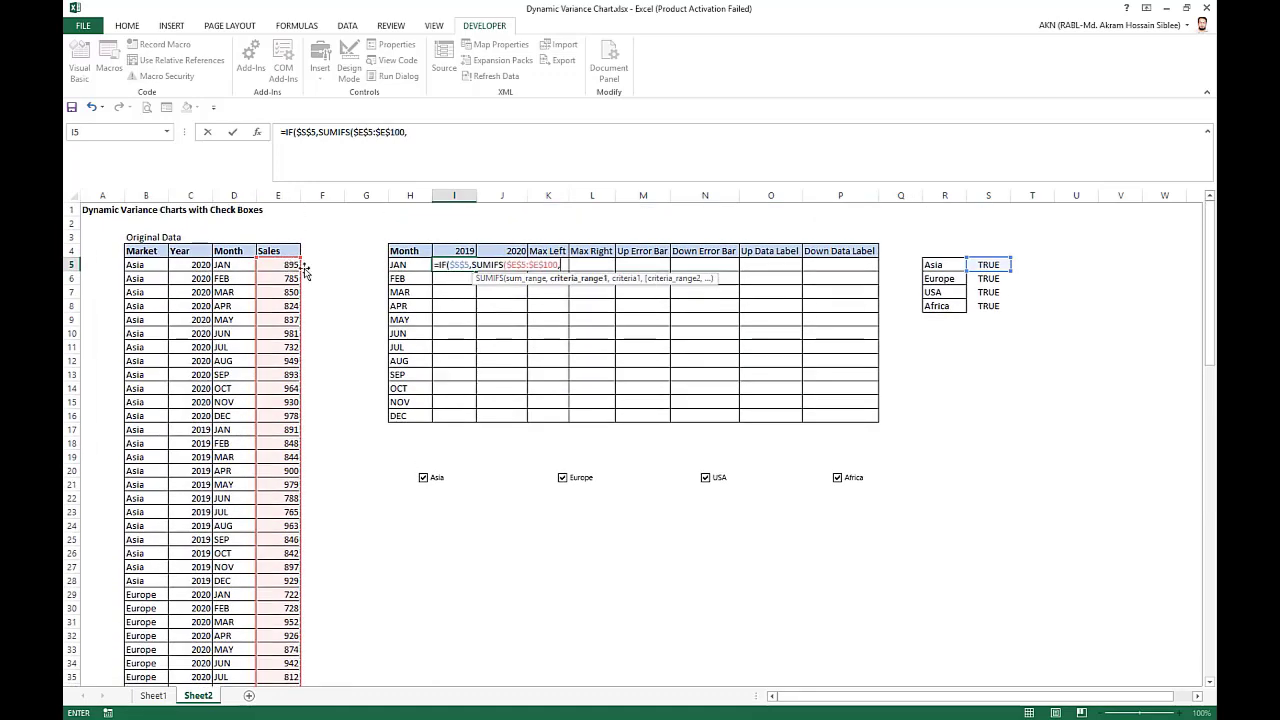
Add the market criterion to the SUMIFS, matching $B$5:$B$100 against the Asia cell $R$5.
left_click(147, 264)
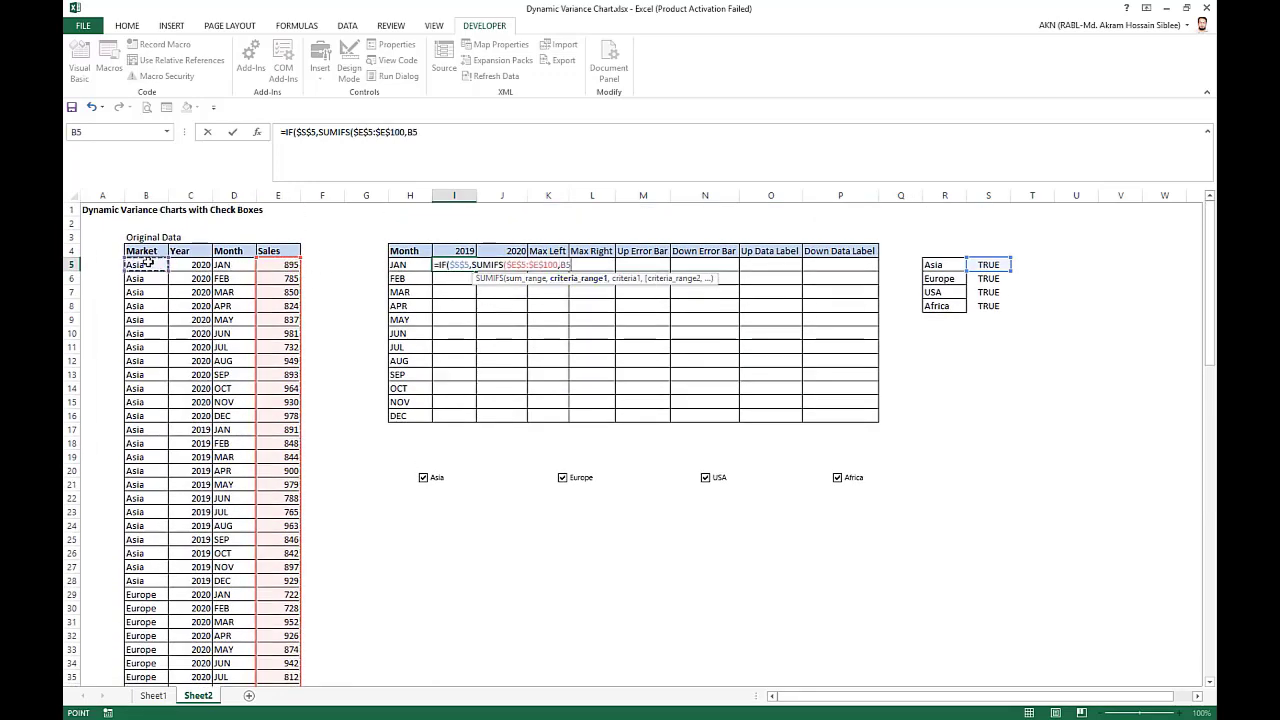
key("ctrl+shift+Down")
key("F4")
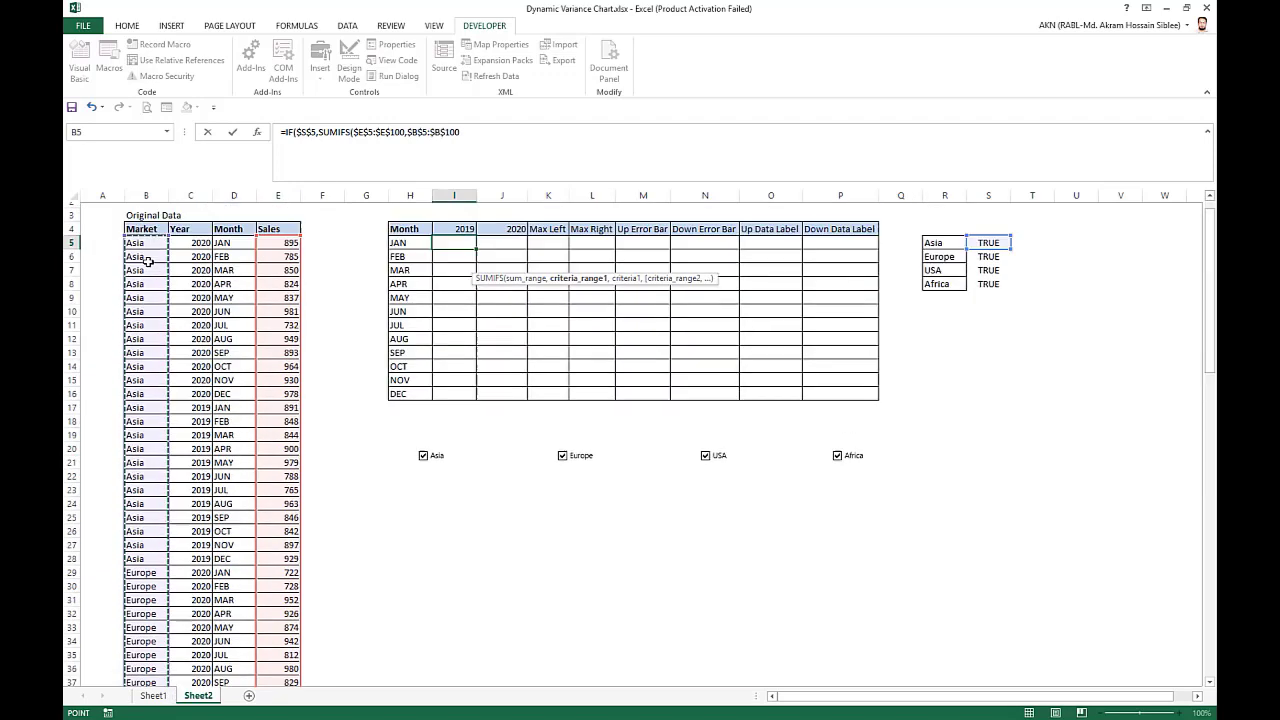
type(",")
left_click(950, 264)
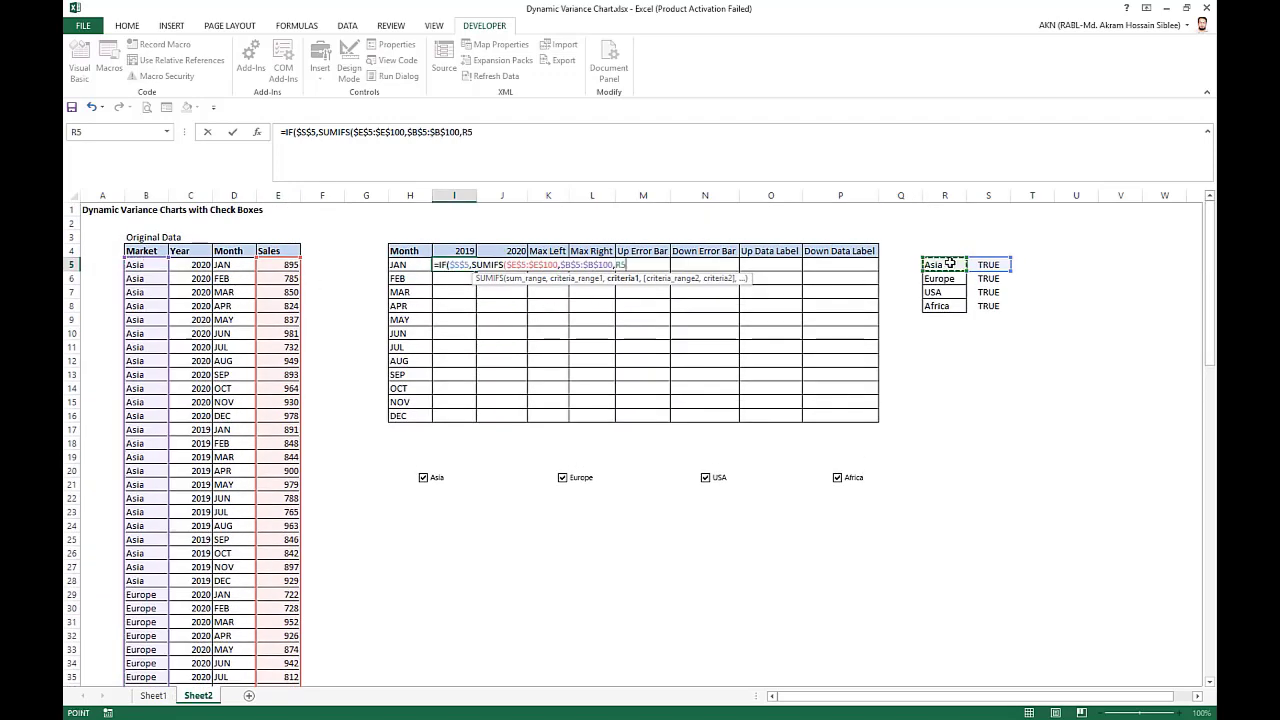
key("F4")
type(",")
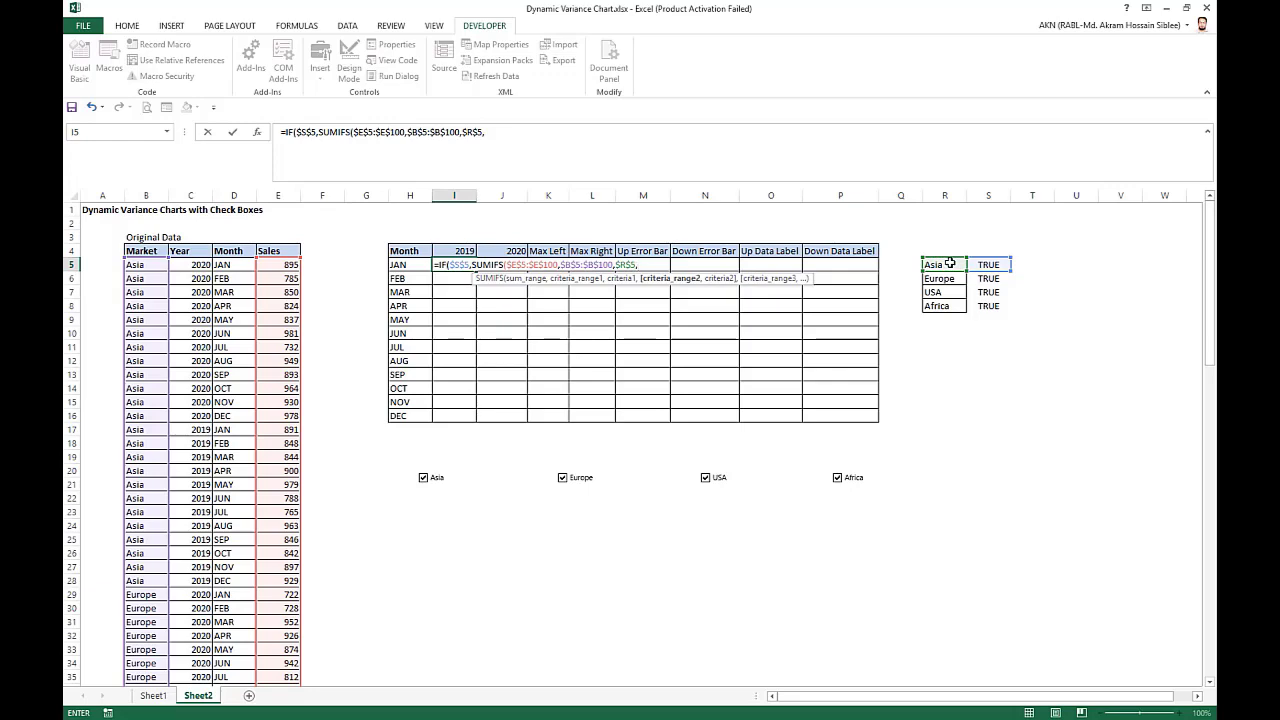
Add the month criterion to the SUMIFS, matching $D$5:$D$100 against the relative cell H5.
left_click(238, 264)
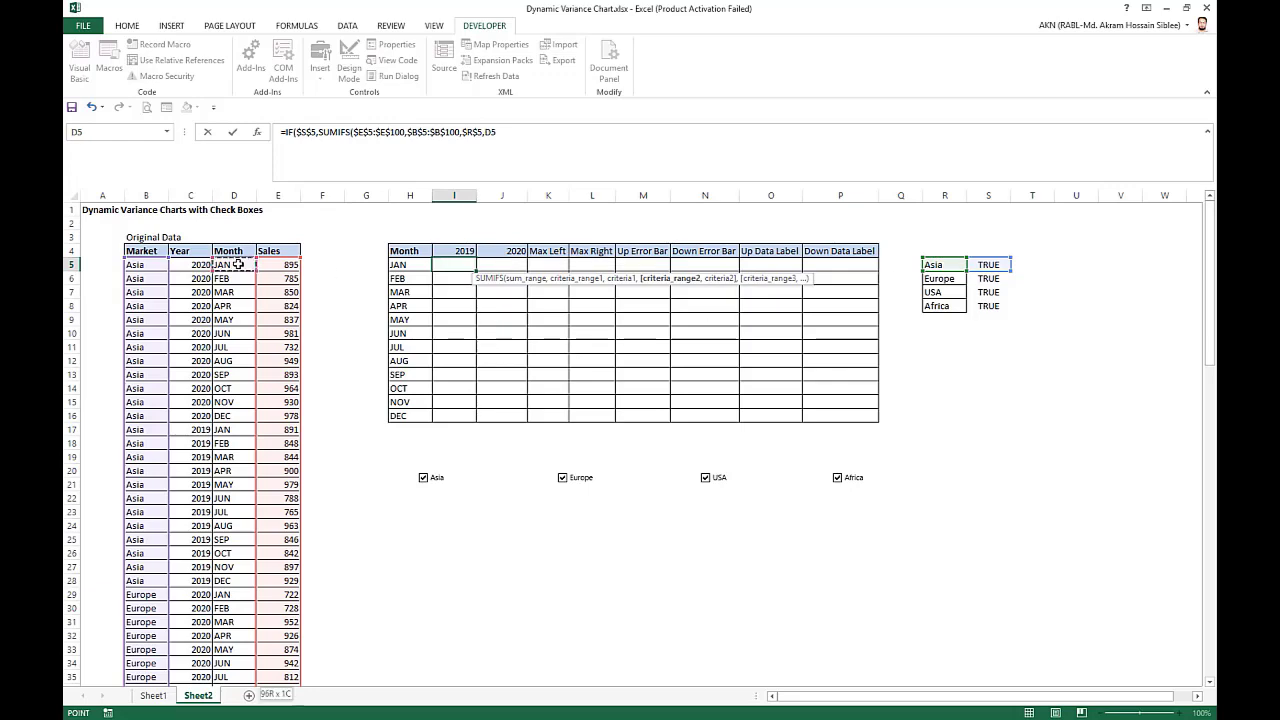
key("ctrl+shift+Down")
key("F4")
type(",")
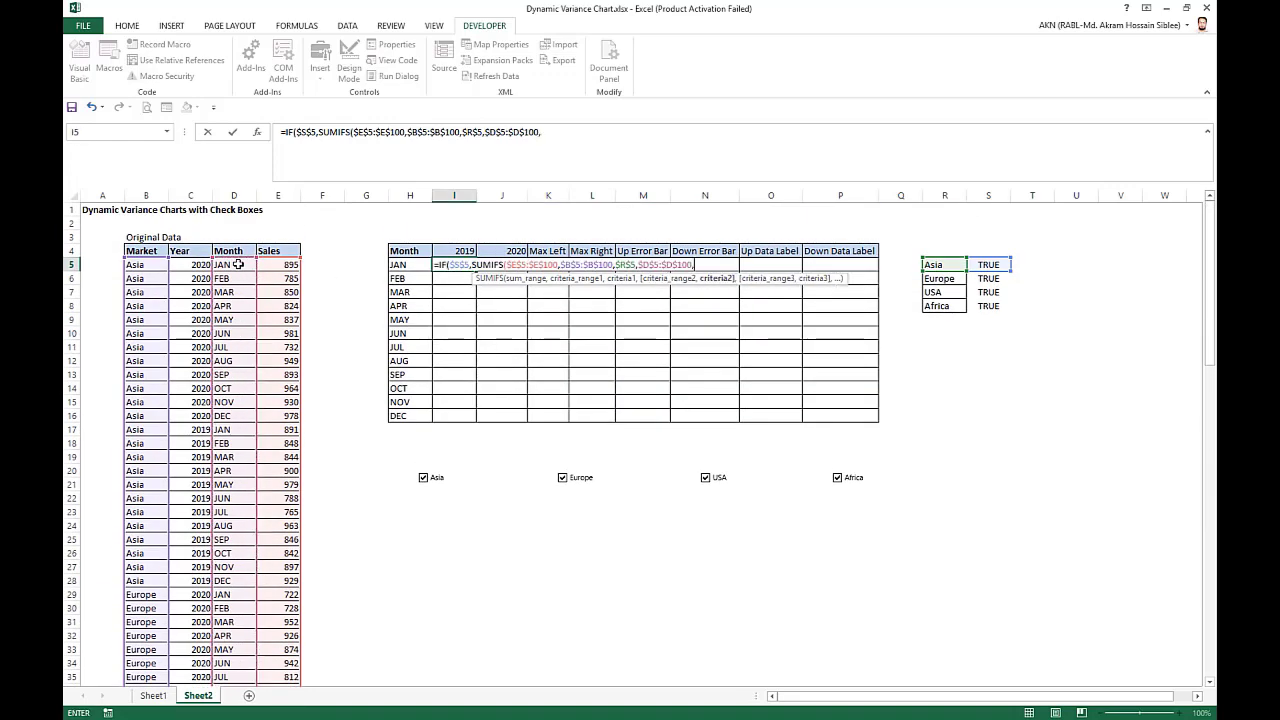
left_click(409, 267)
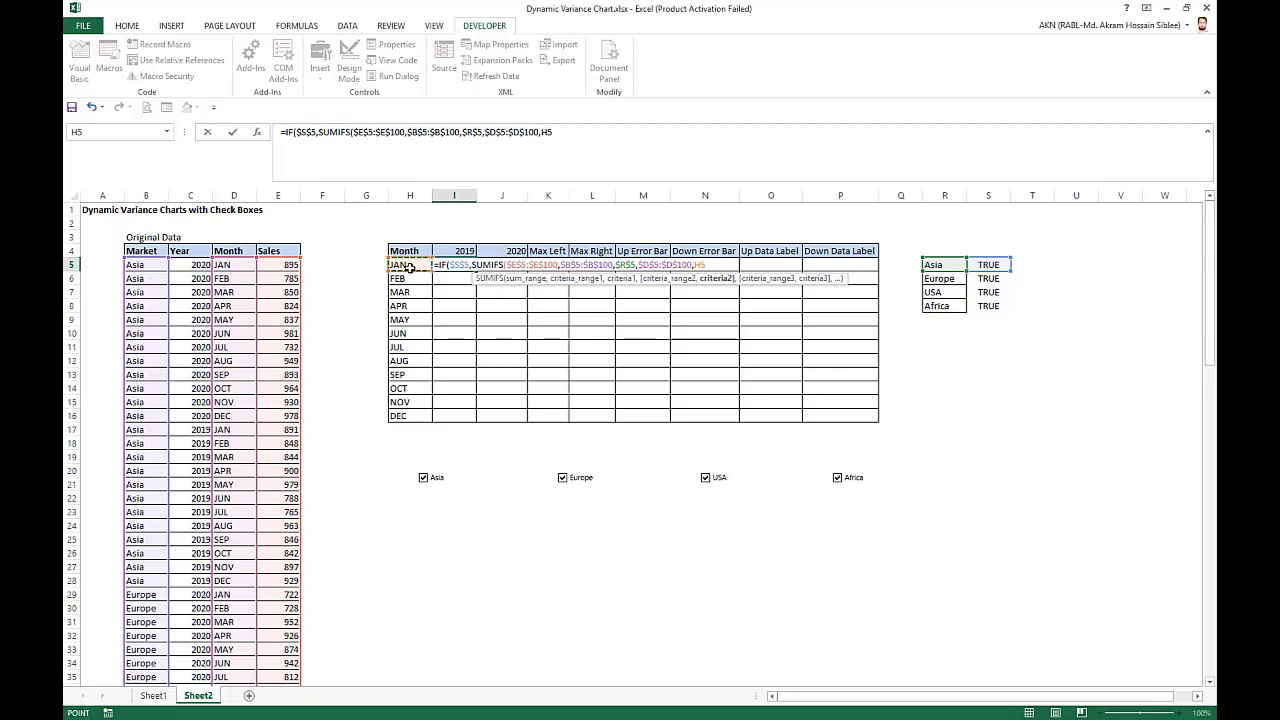
type(",")
Add the year criterion $C$5:$C$100 against $I$4, complete the IF with 0 as the false value, and reselect I5.
left_click(183, 265)
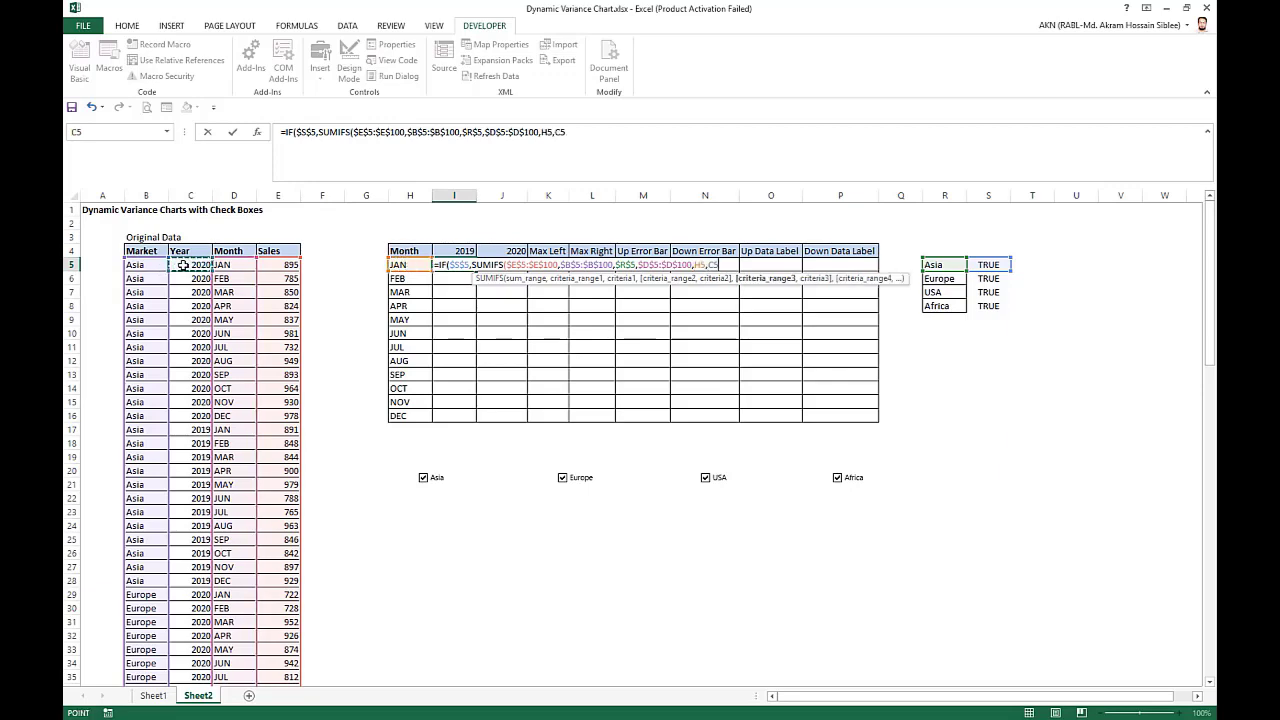
key("ctrl+shift+Down")
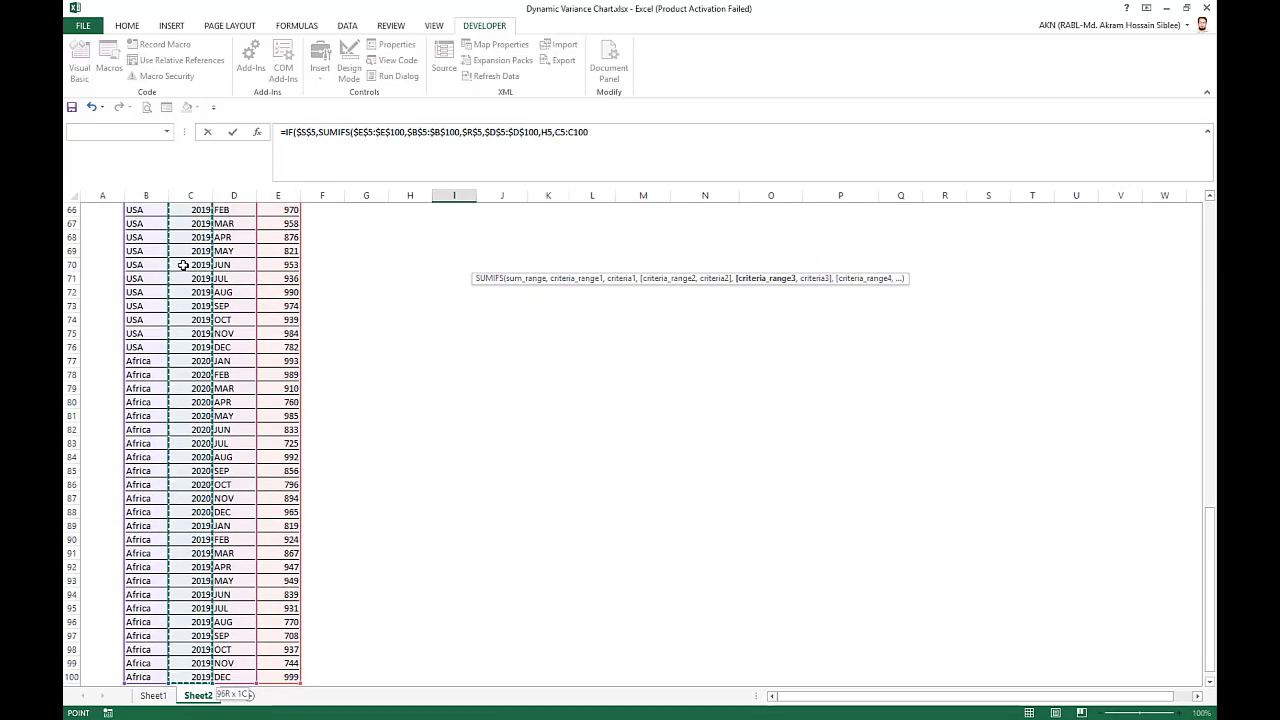
key("F4")
type(",")
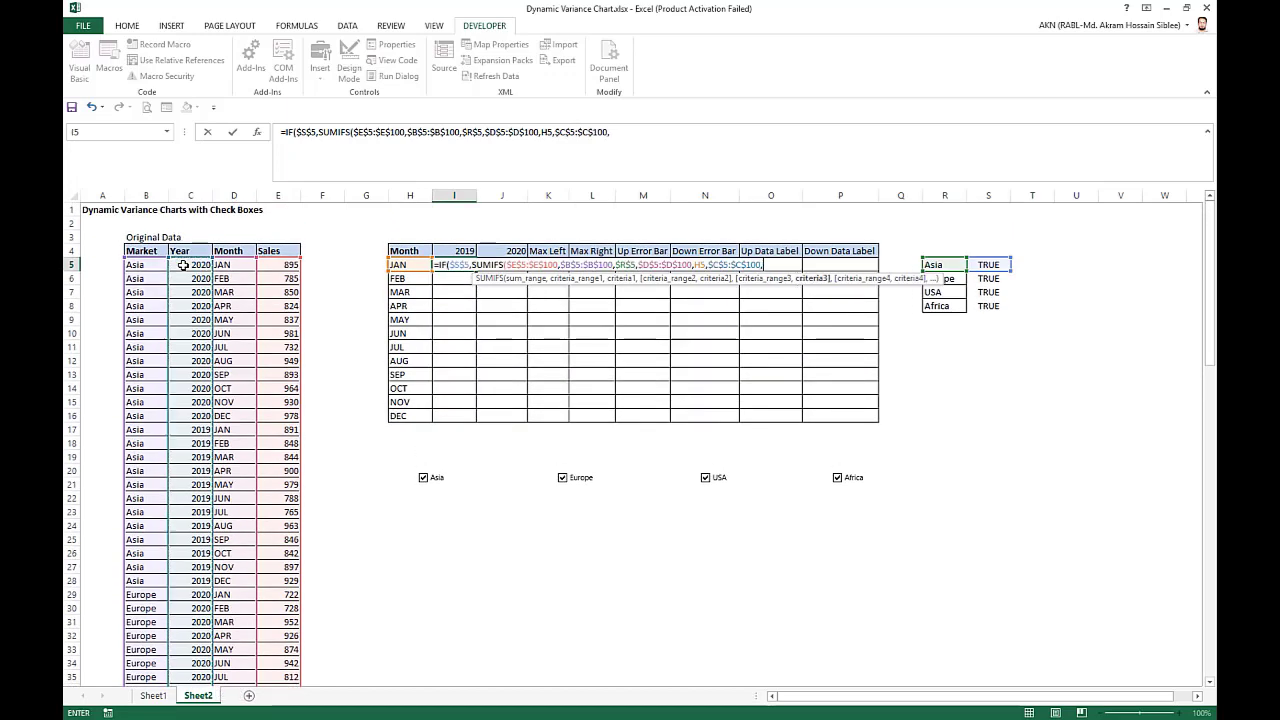
left_click(460, 248)
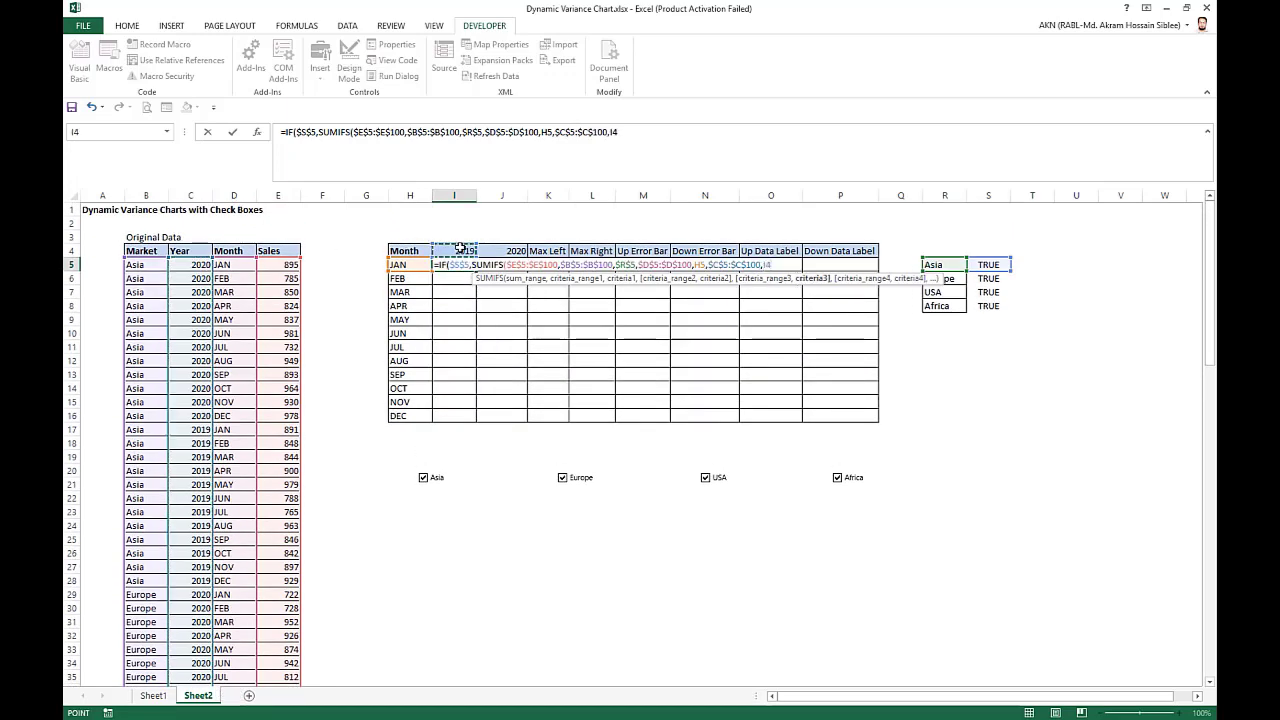
key("F4")
type("),0")
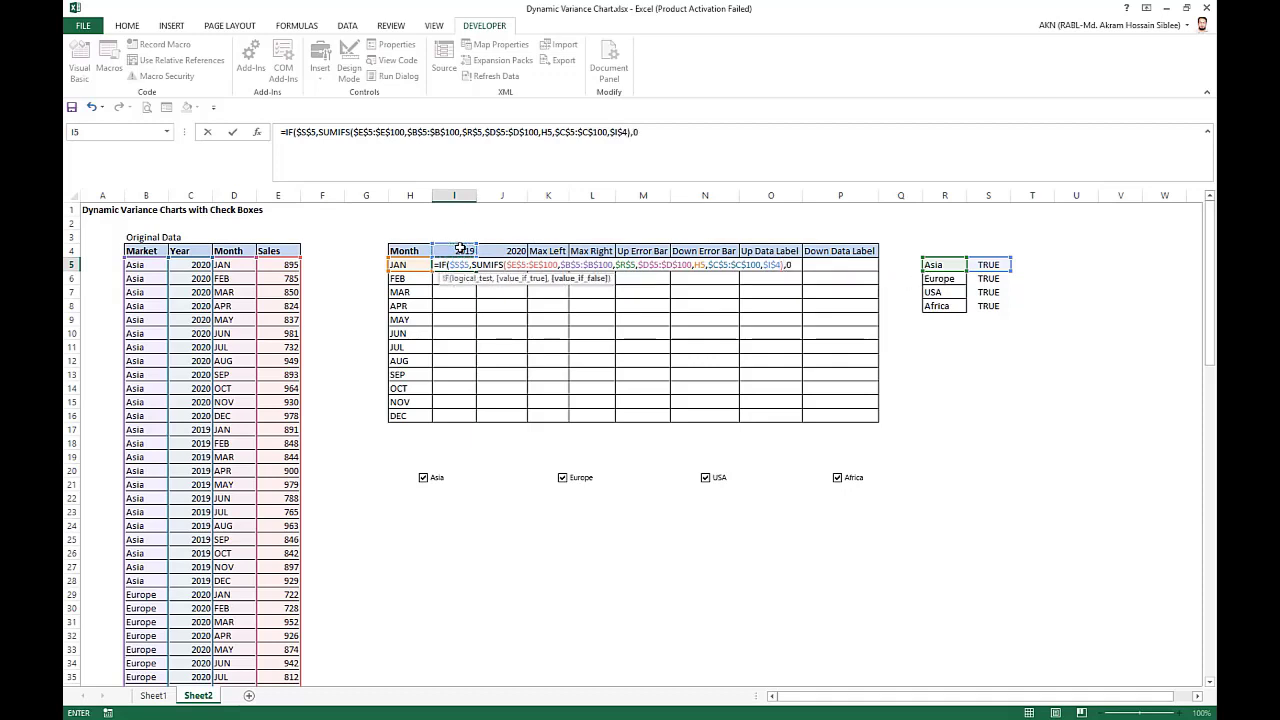
key("Return")
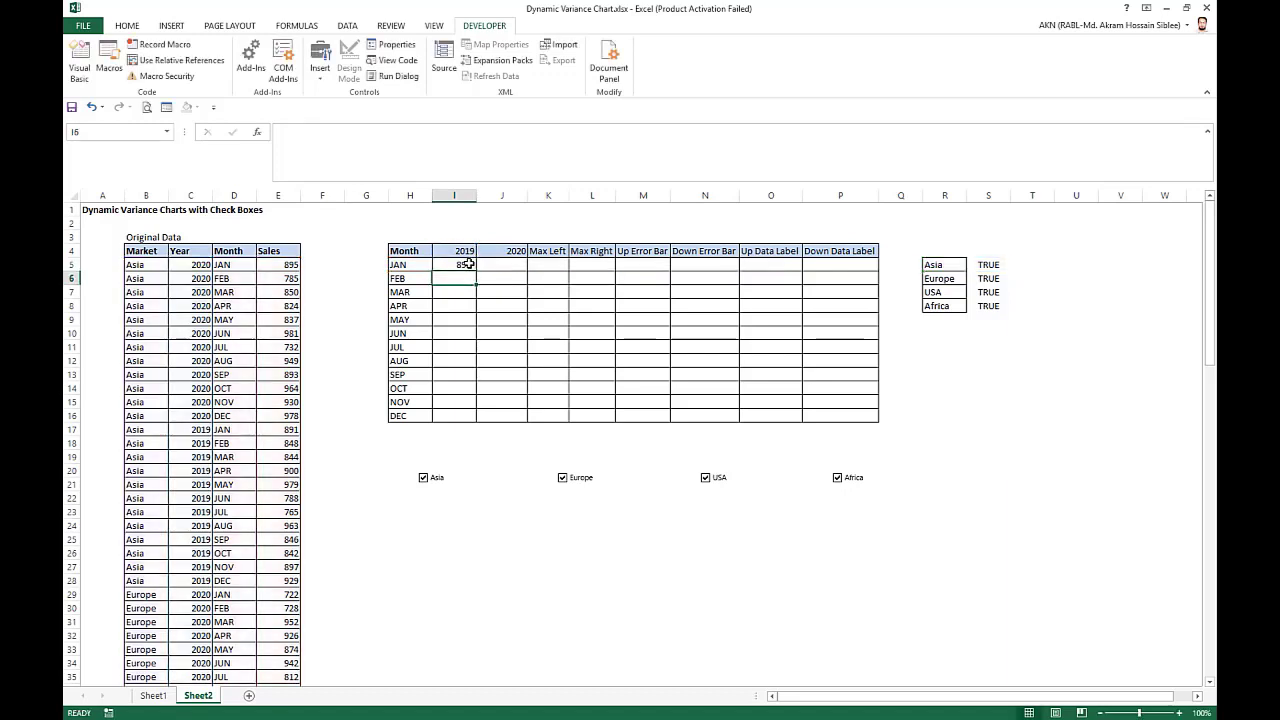
left_click(467, 264)
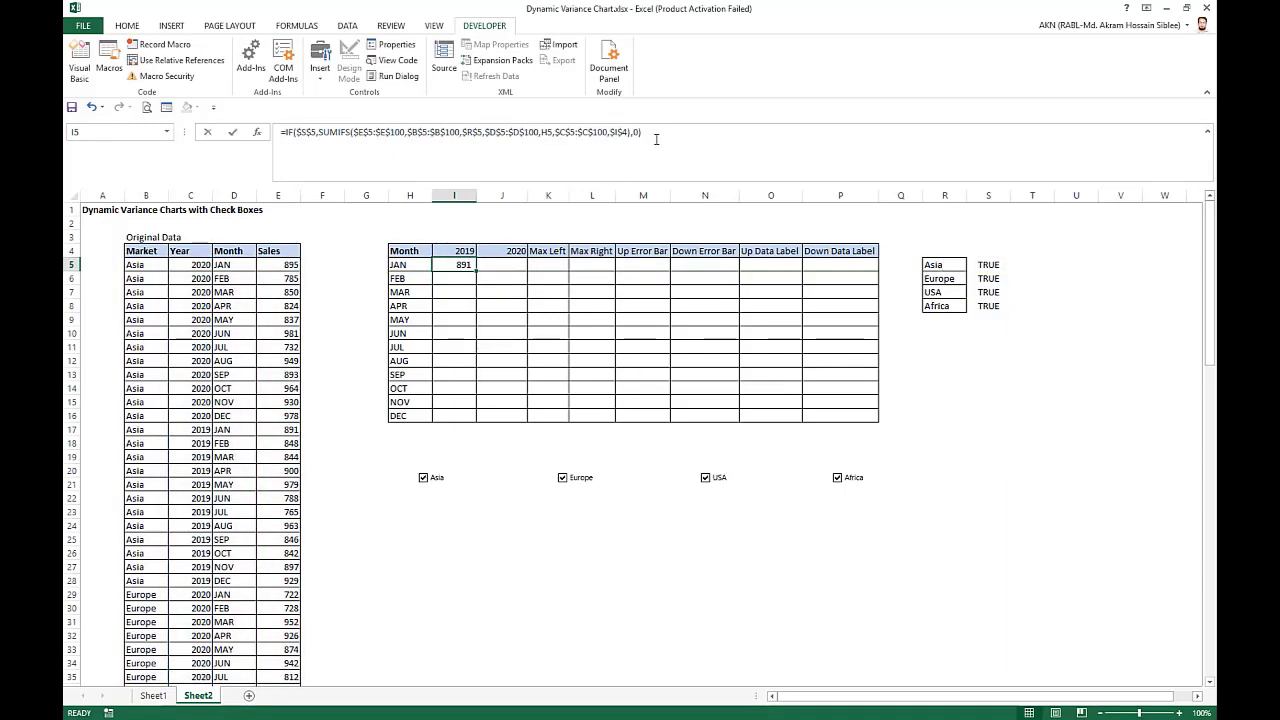
Add a second copy of the IF/SUMIFS term to the I5 formula and point its test at Europe's linked cell $S$6.
left_click_drag(656, 139, 282, 131)
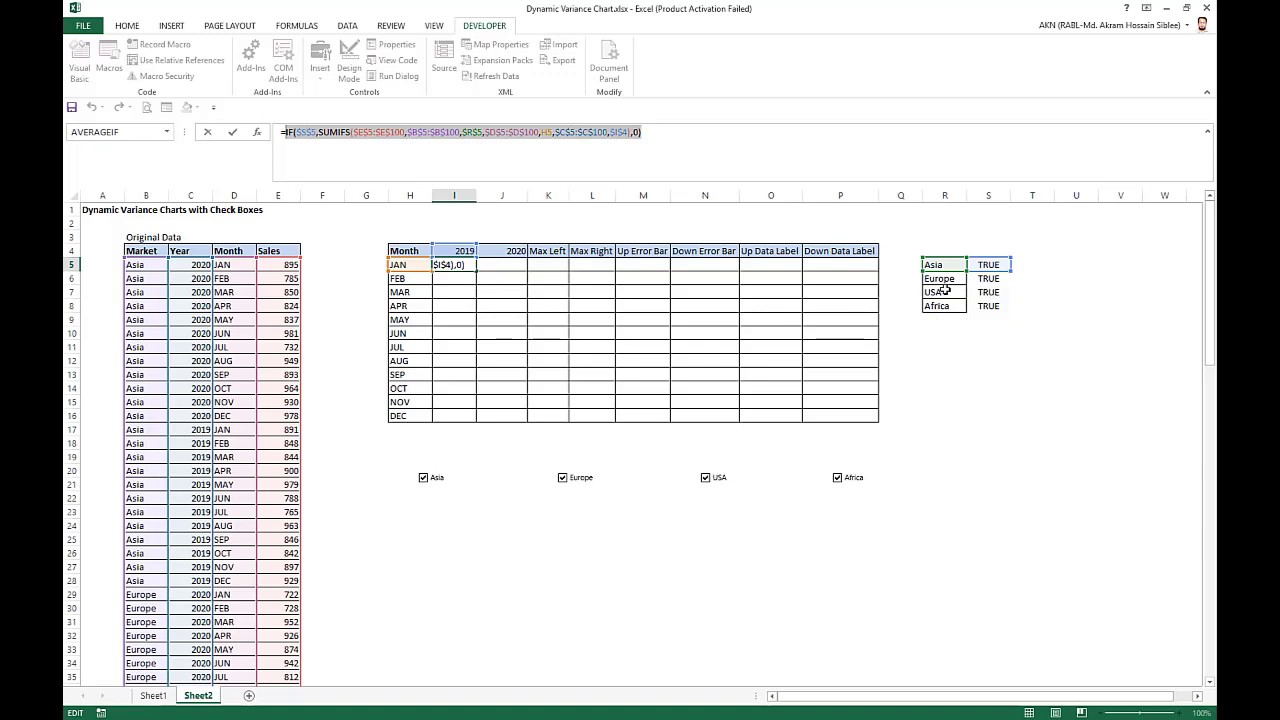
left_click(664, 138)
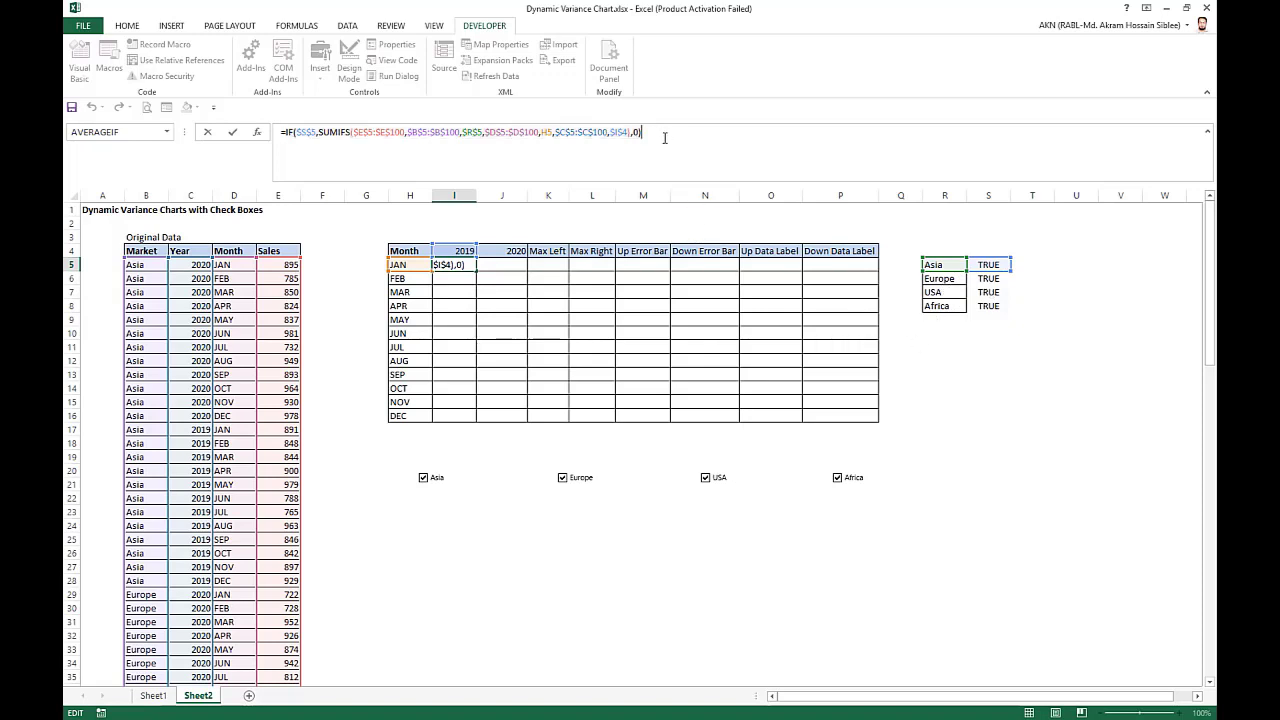
key("ctrl+v")
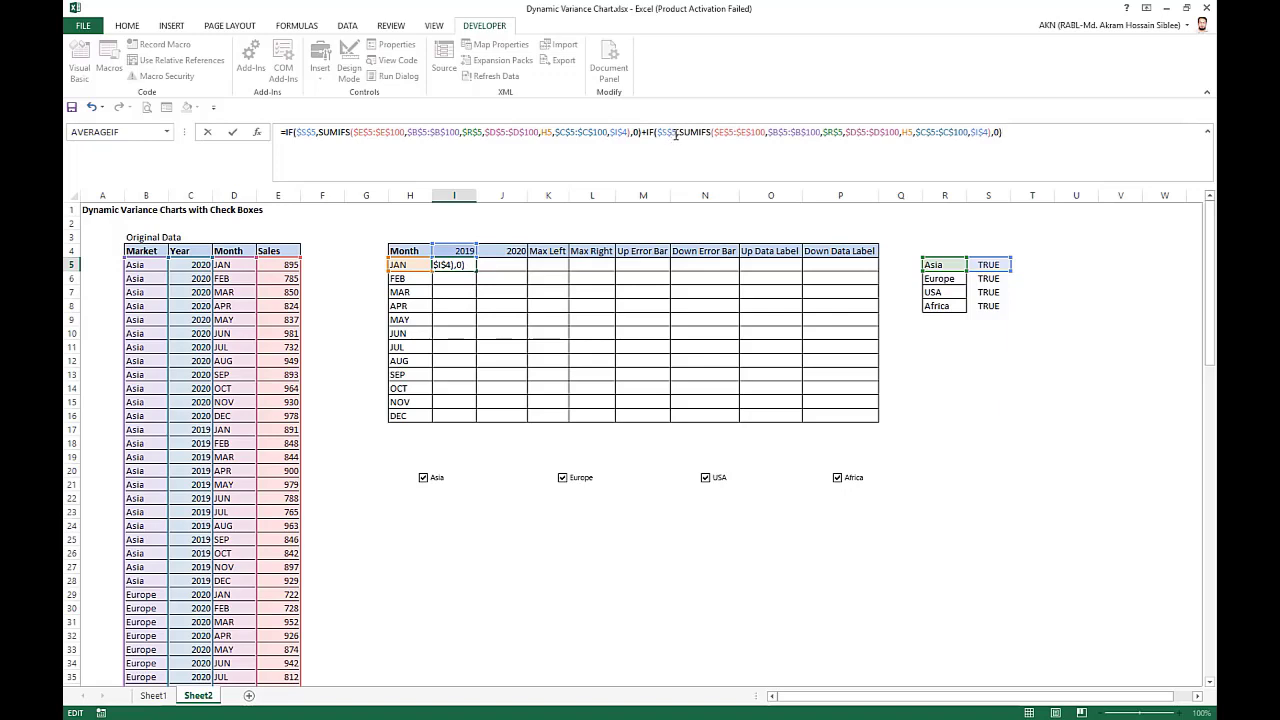
left_click(676, 134)
key("BackSpace")
key("BackSpace")
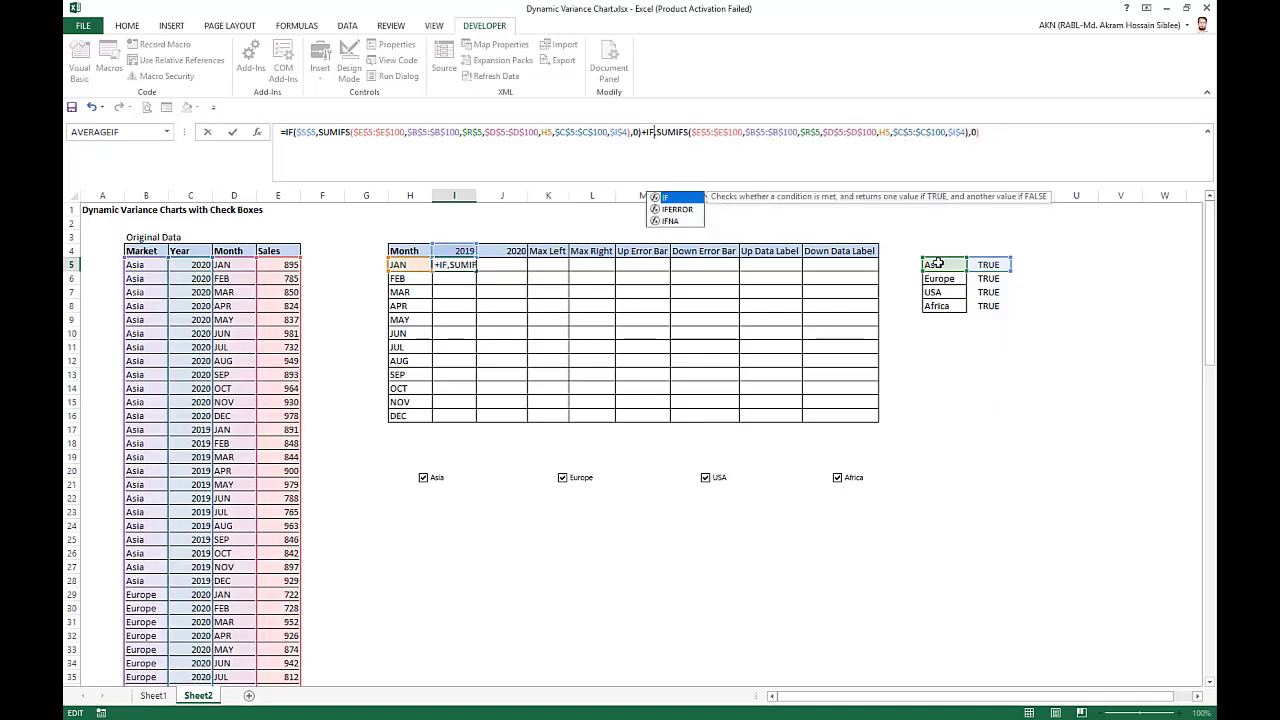
type("(")
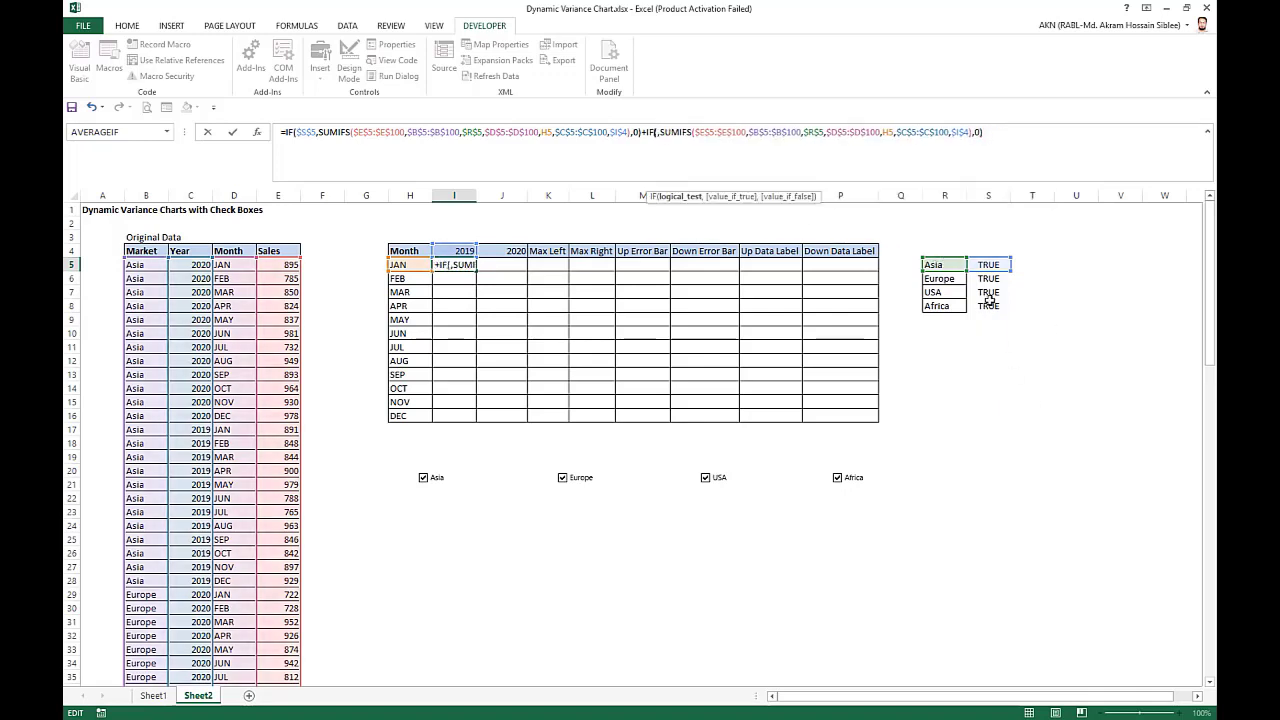
left_click(997, 278)
key("F4")
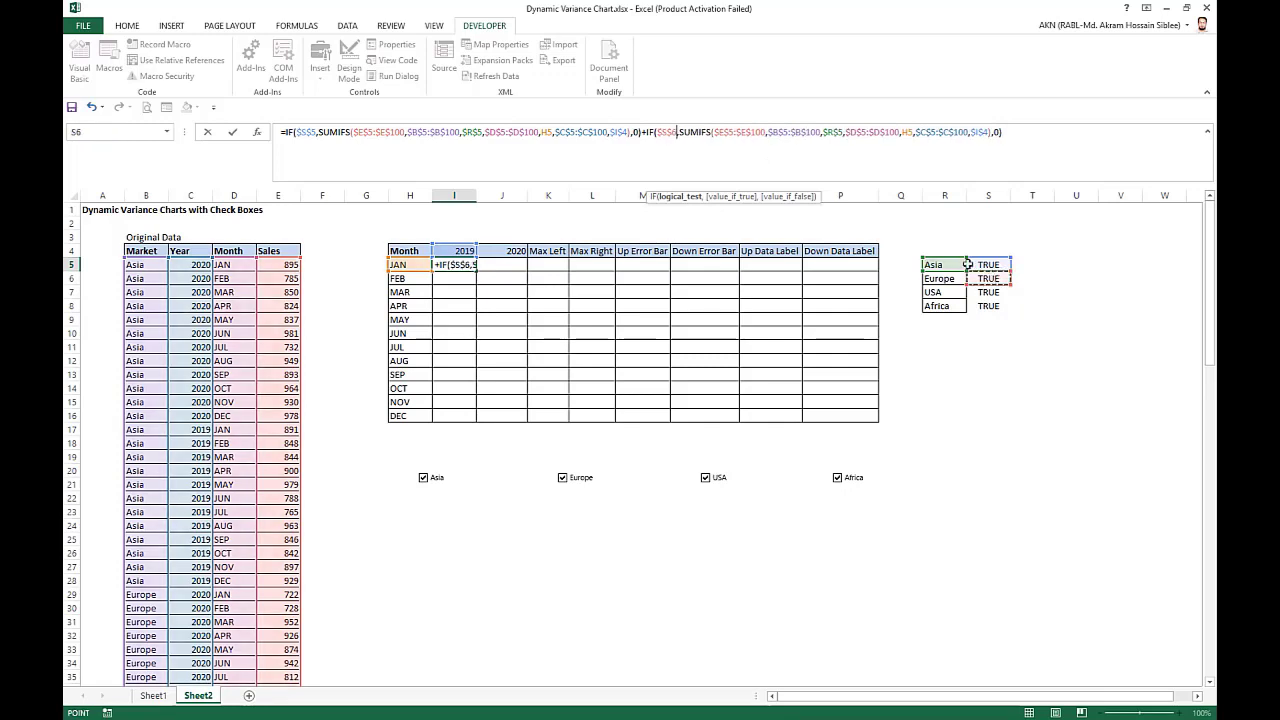
Change the market criterion in the second SUMIFS of I5 to the Europe cell $R$6.
left_click(736, 131)
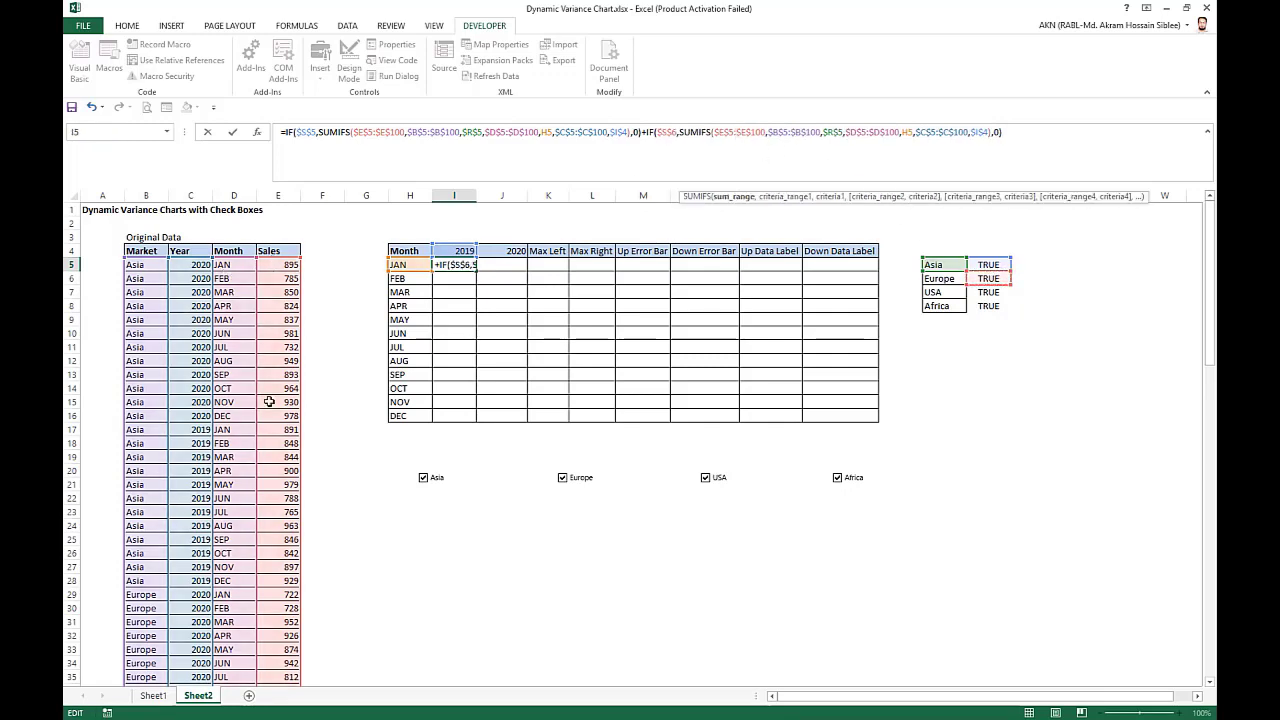
left_click(793, 134)
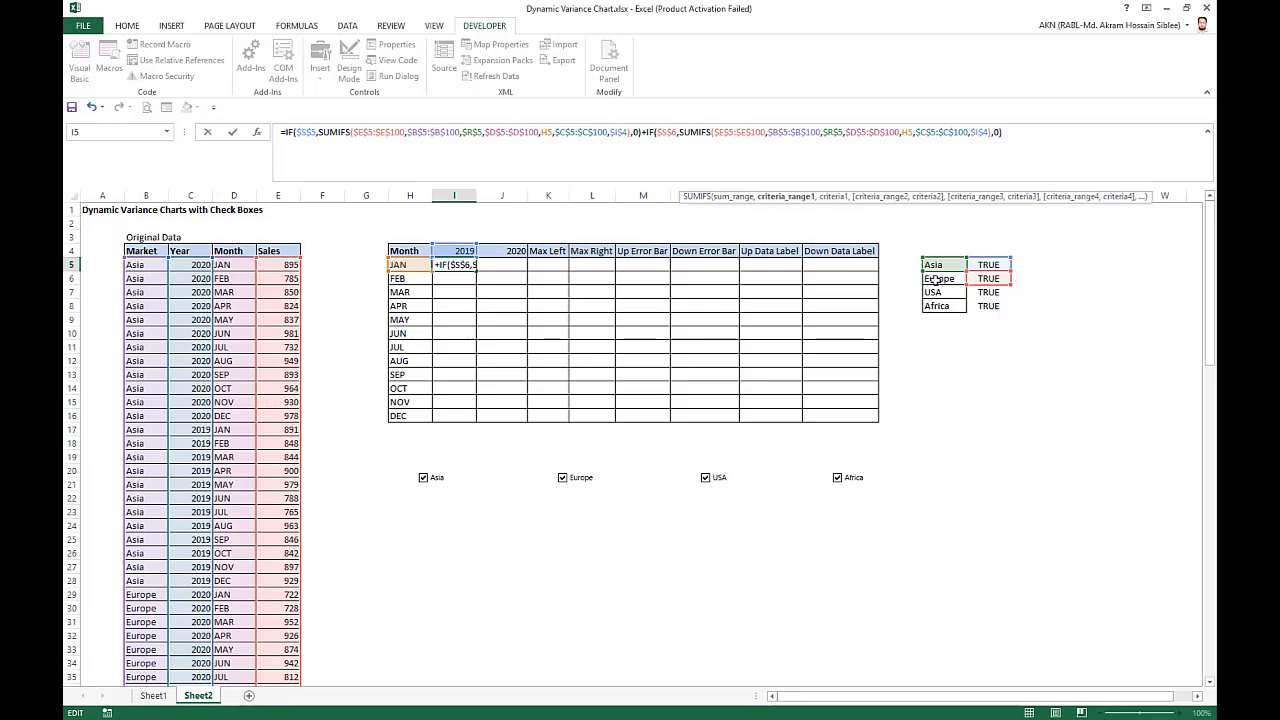
left_click(844, 131)
key("BackSpace")
key("BackSpace")
key("BackSpace")
key("BackSpace")
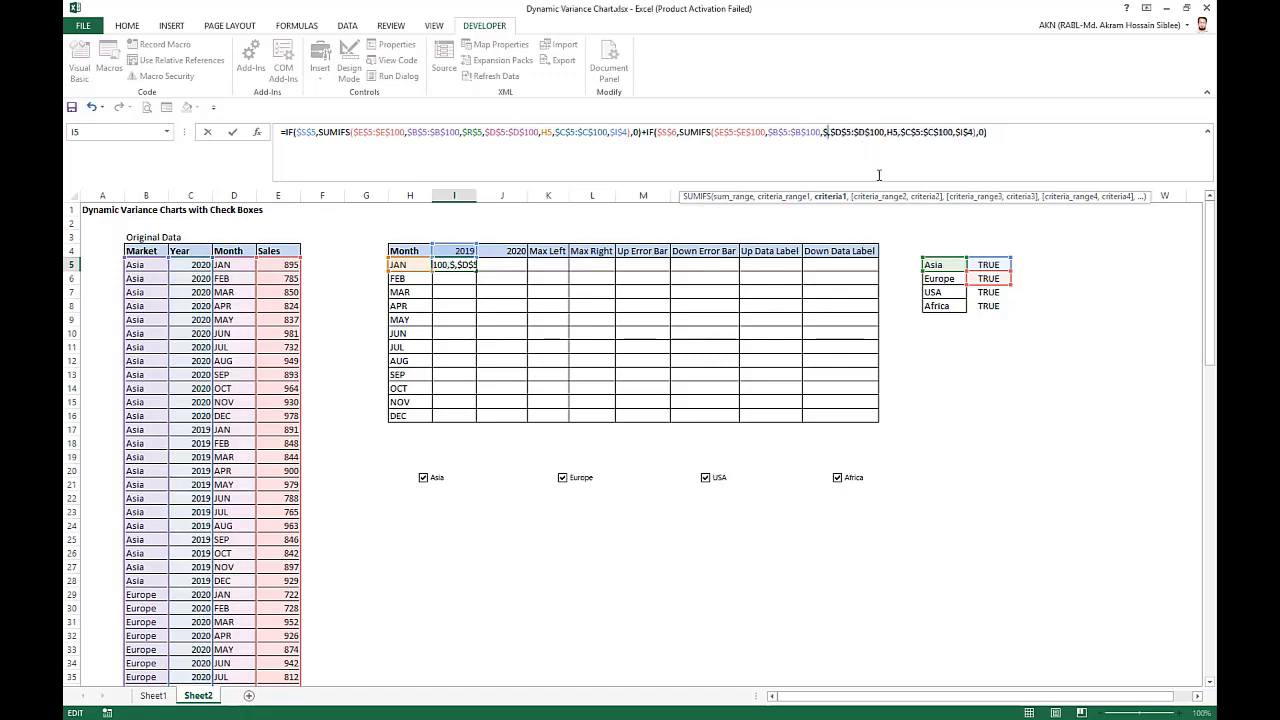
left_click(940, 279)
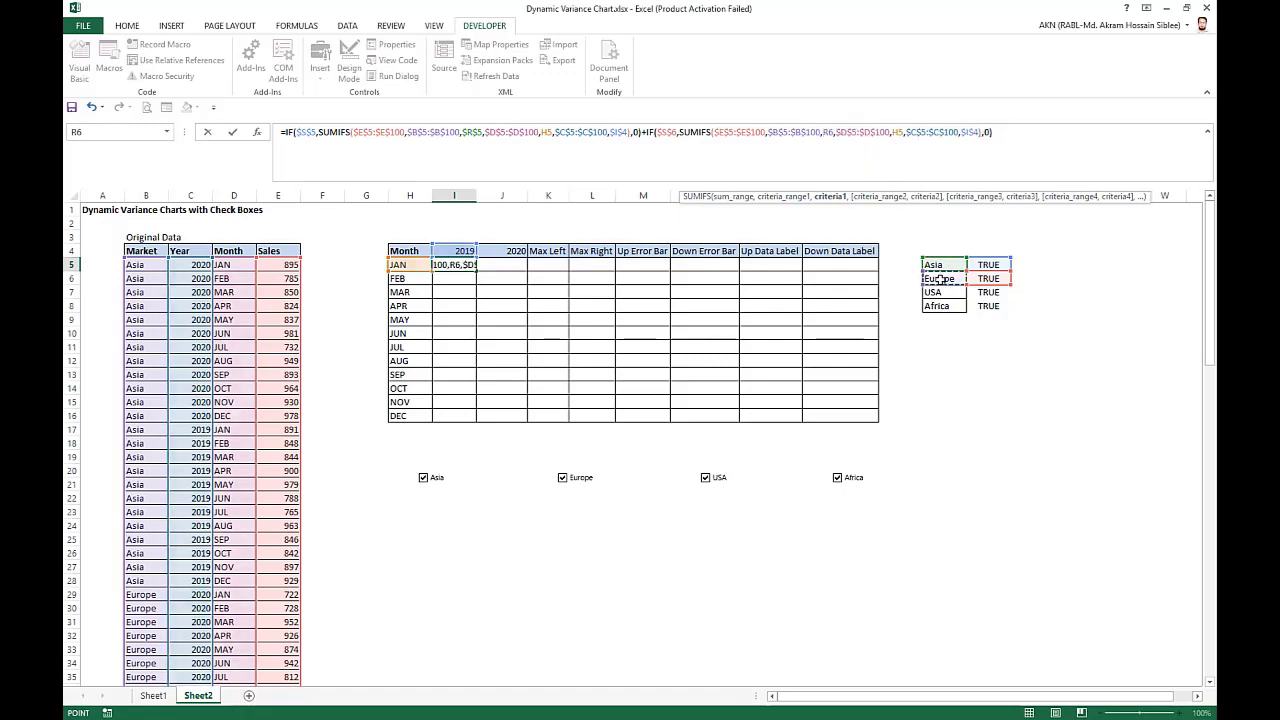
key("F4")
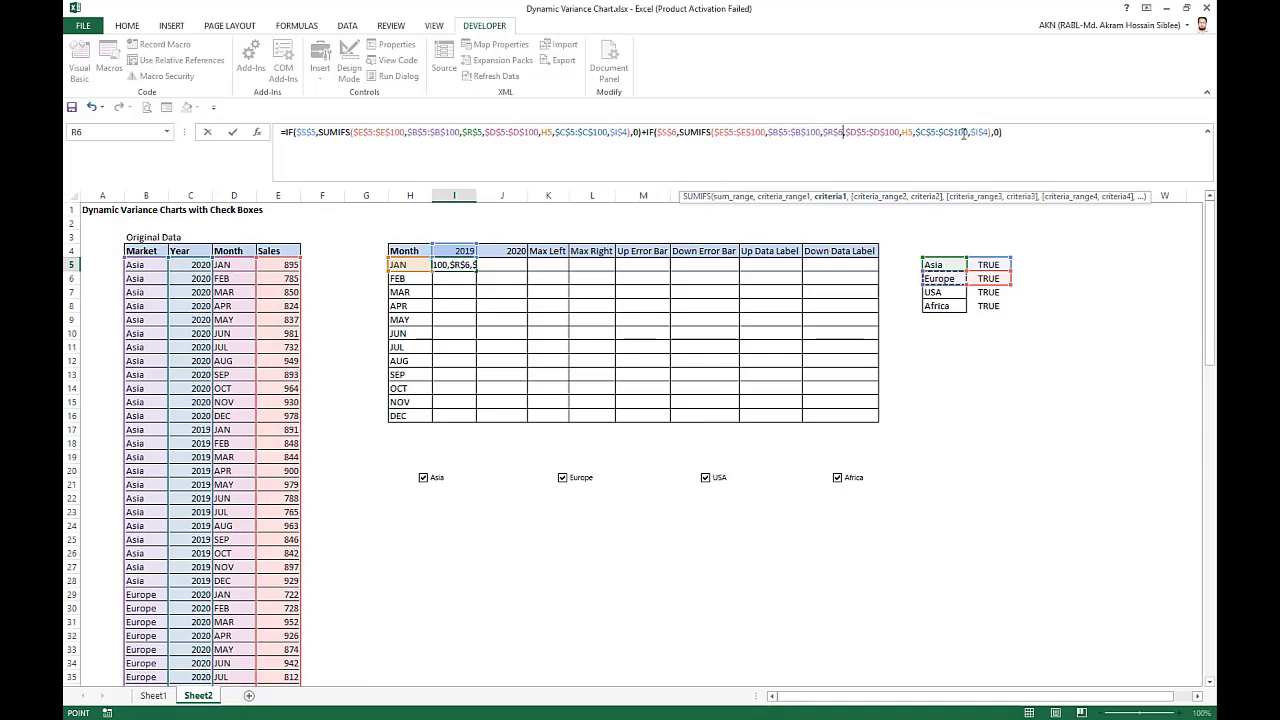
Add a third copy of the IF/SUMIFS term to the I5 formula and point its test at USA's linked cell $S$7.
left_click(1022, 132)
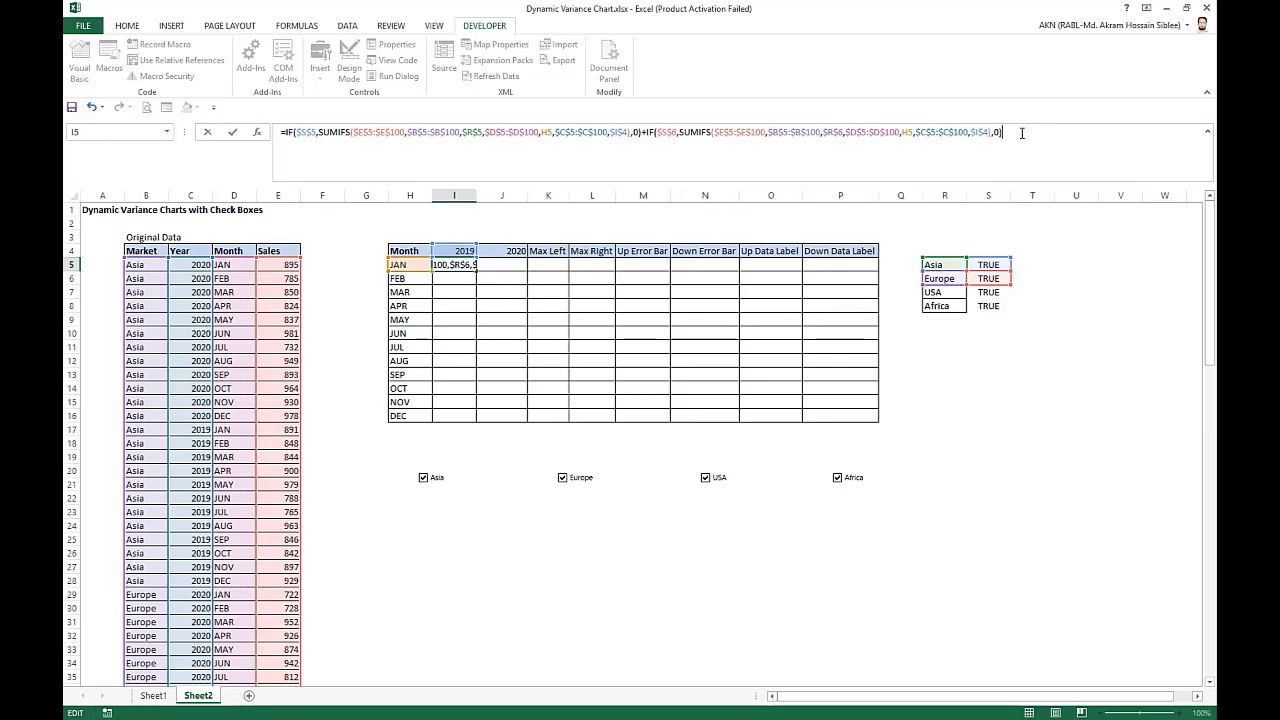
key("ctrl+v")
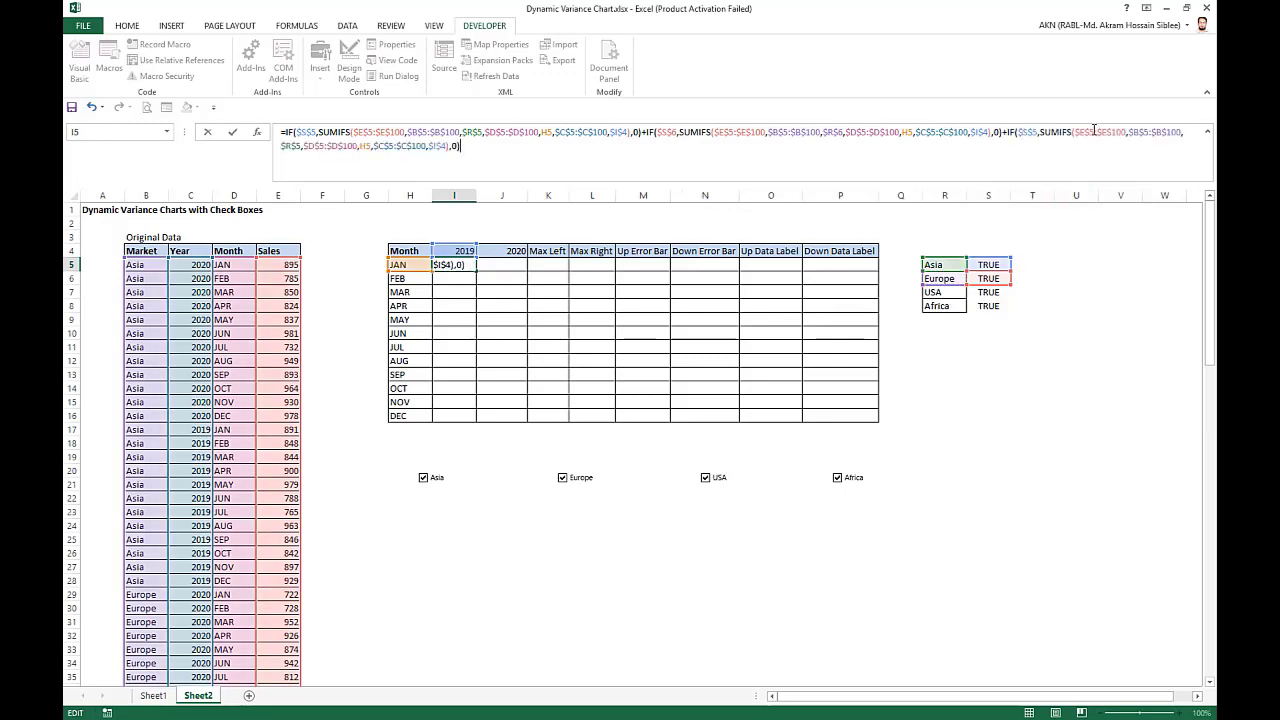
left_click(1038, 133)
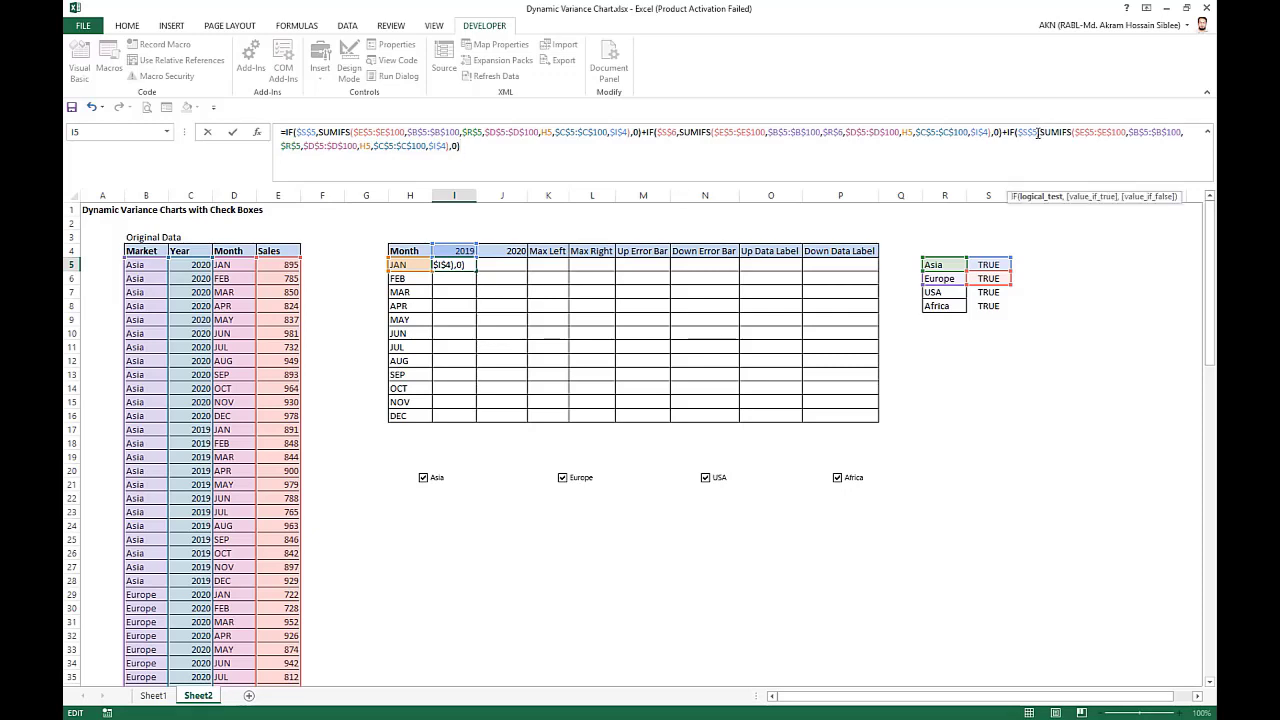
key("BackSpace")
key("BackSpace")
key("BackSpace")
key("BackSpace")
left_click(990, 292)
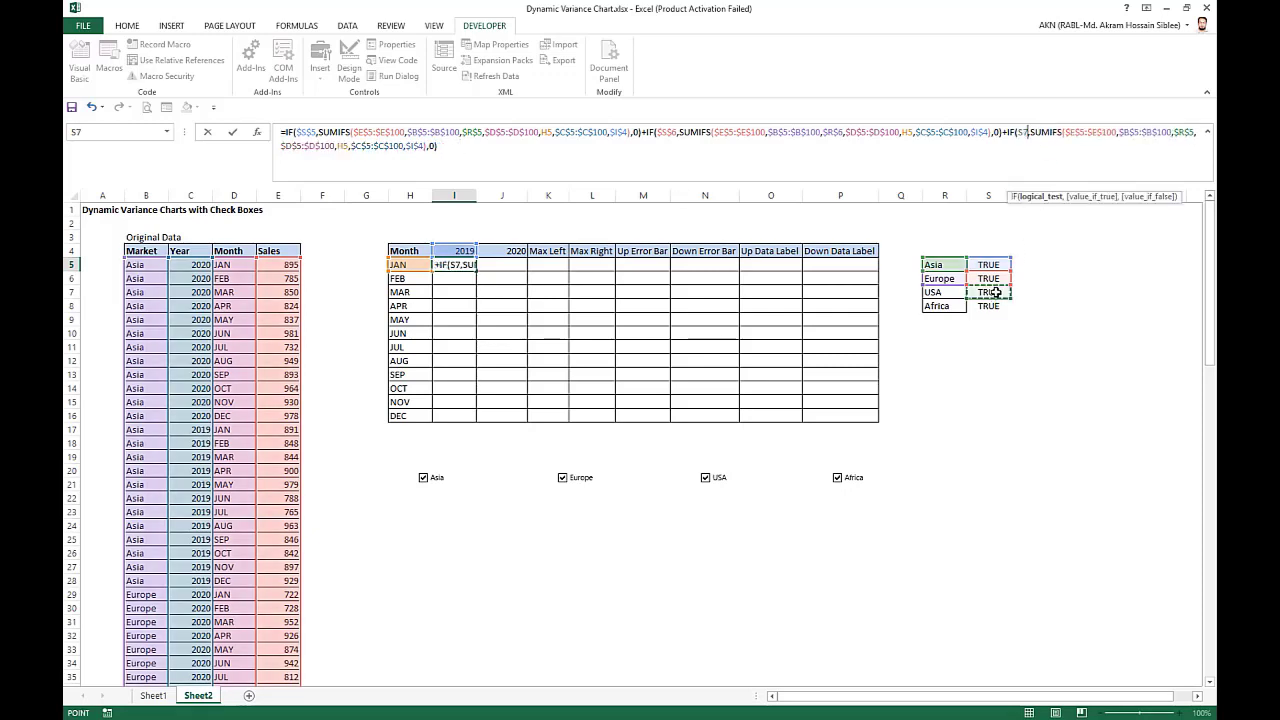
key("F4")
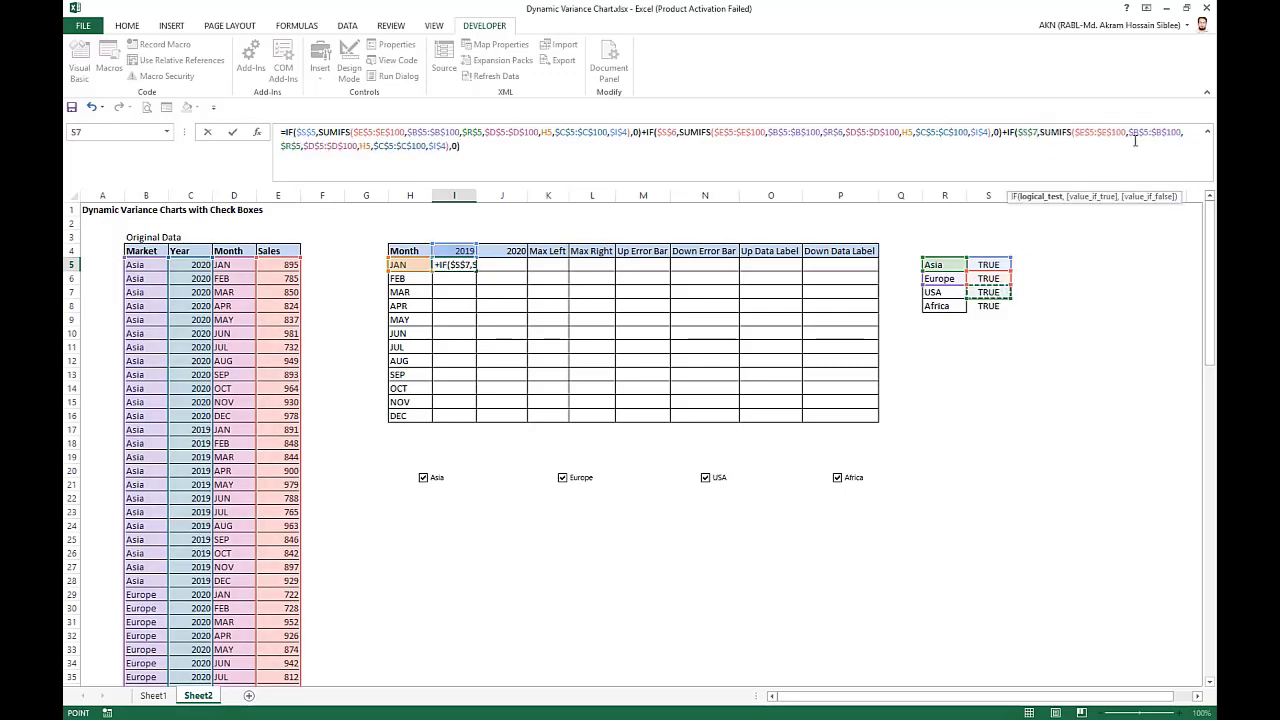
Change the market criterion in the third SUMIFS of I5 to the USA cell $R$7.
left_click(1152, 133)
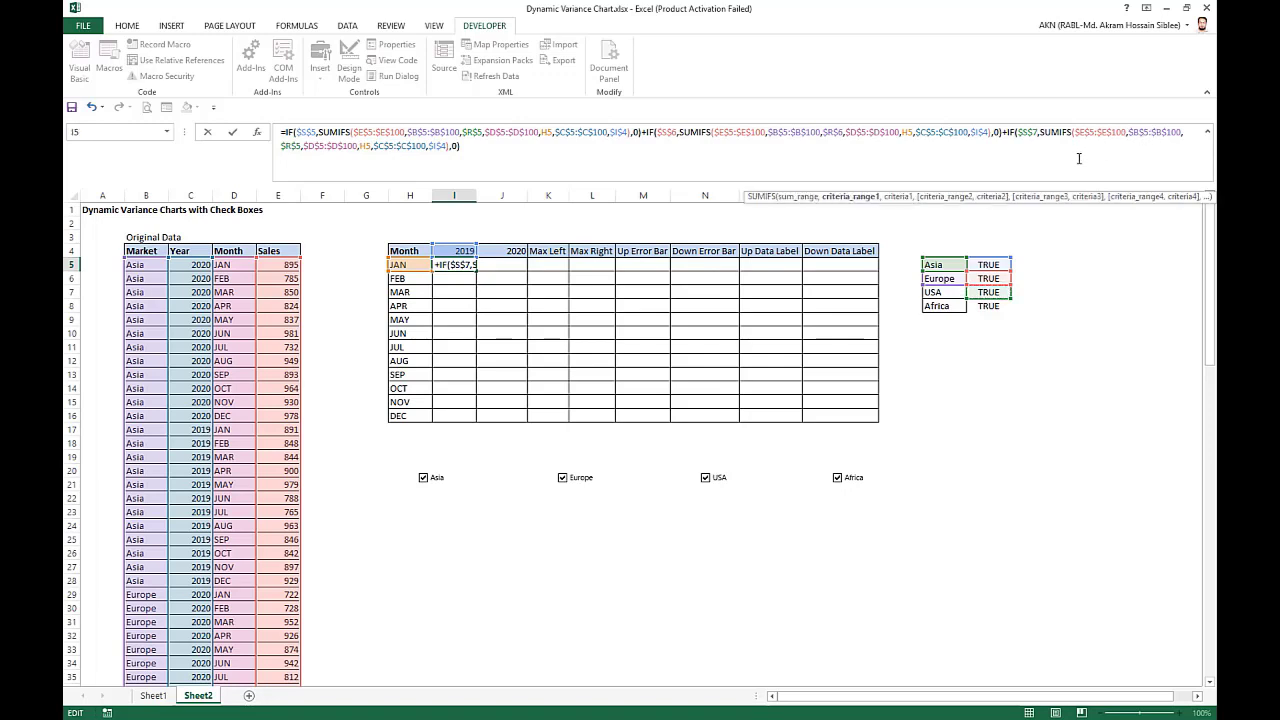
left_click(302, 144)
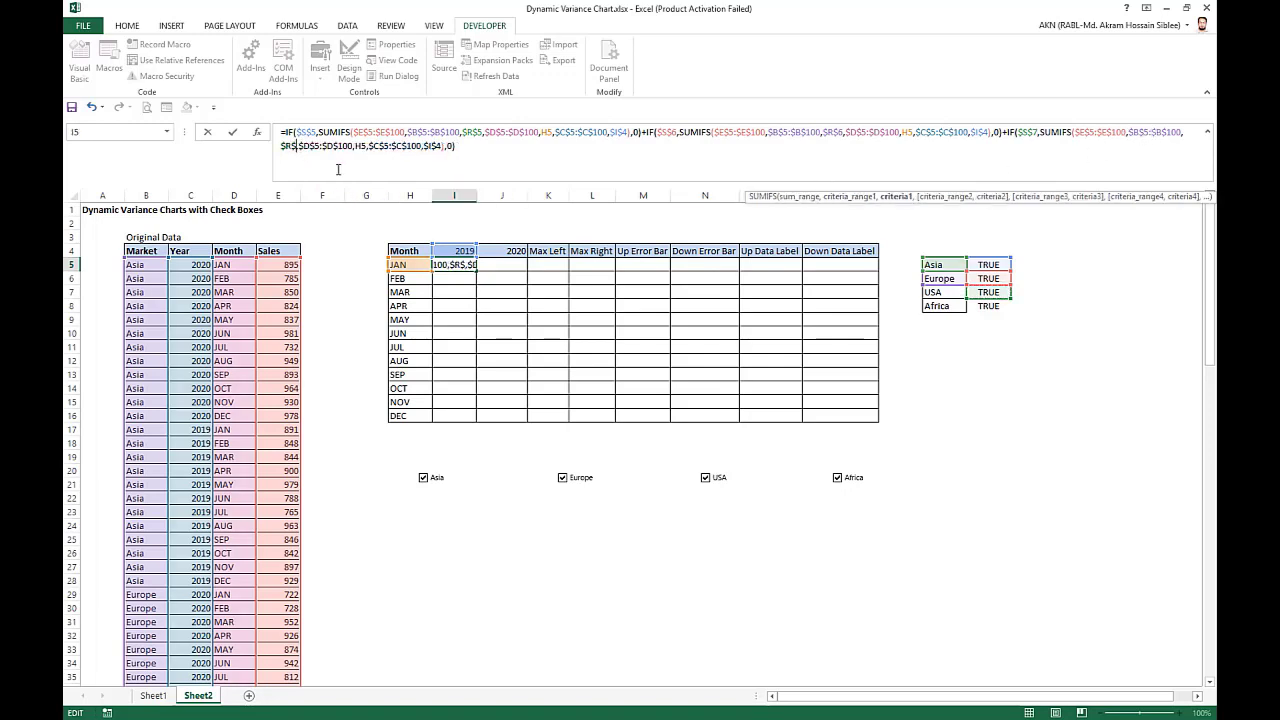
key("BackSpace")
key("BackSpace")
key("BackSpace")
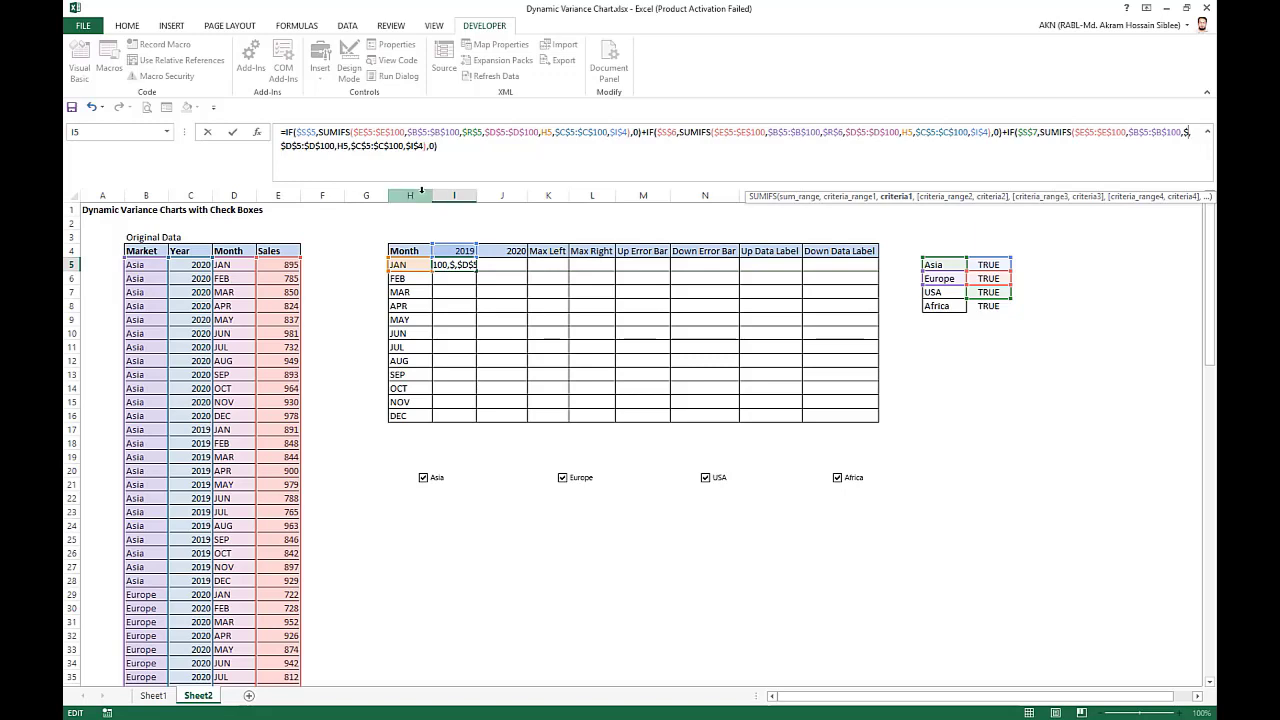
key("BackSpace")
left_click(940, 292)
key("F4")
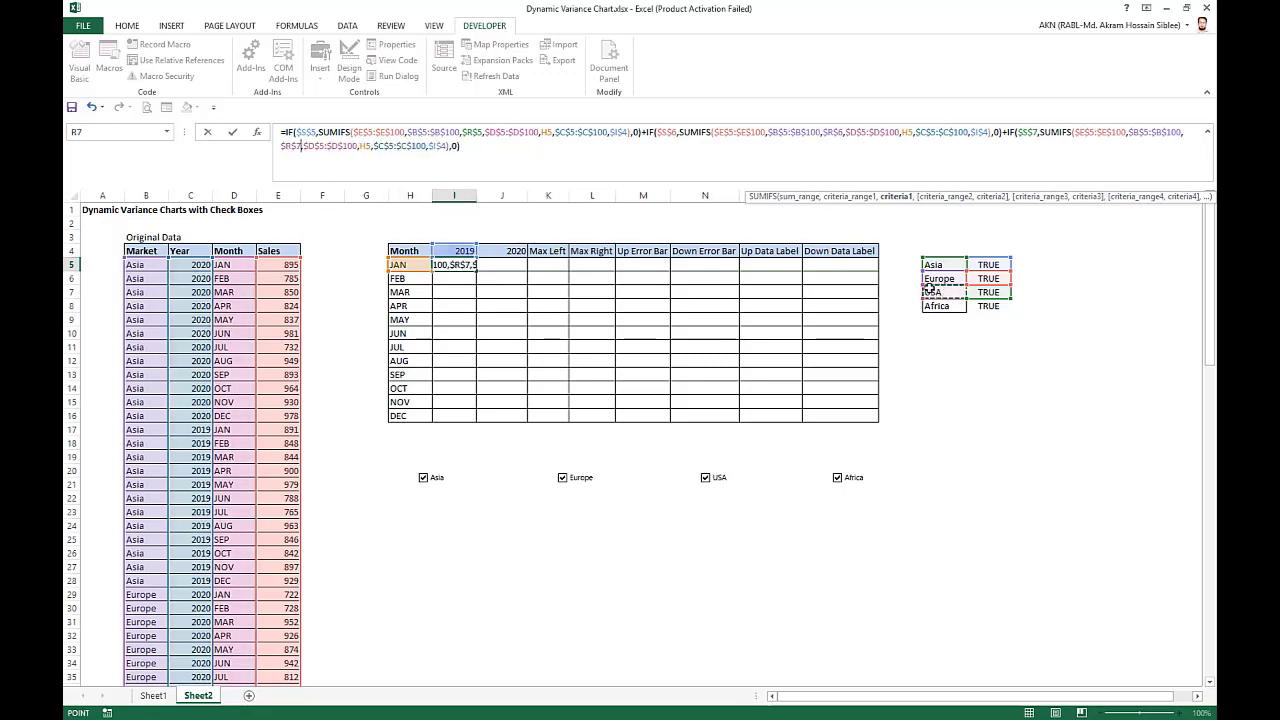
Add a fourth copy of the IF/SUMIFS term to the I5 formula and point its test at Africa's linked cell $S$8.
left_click(474, 146)
type("+")
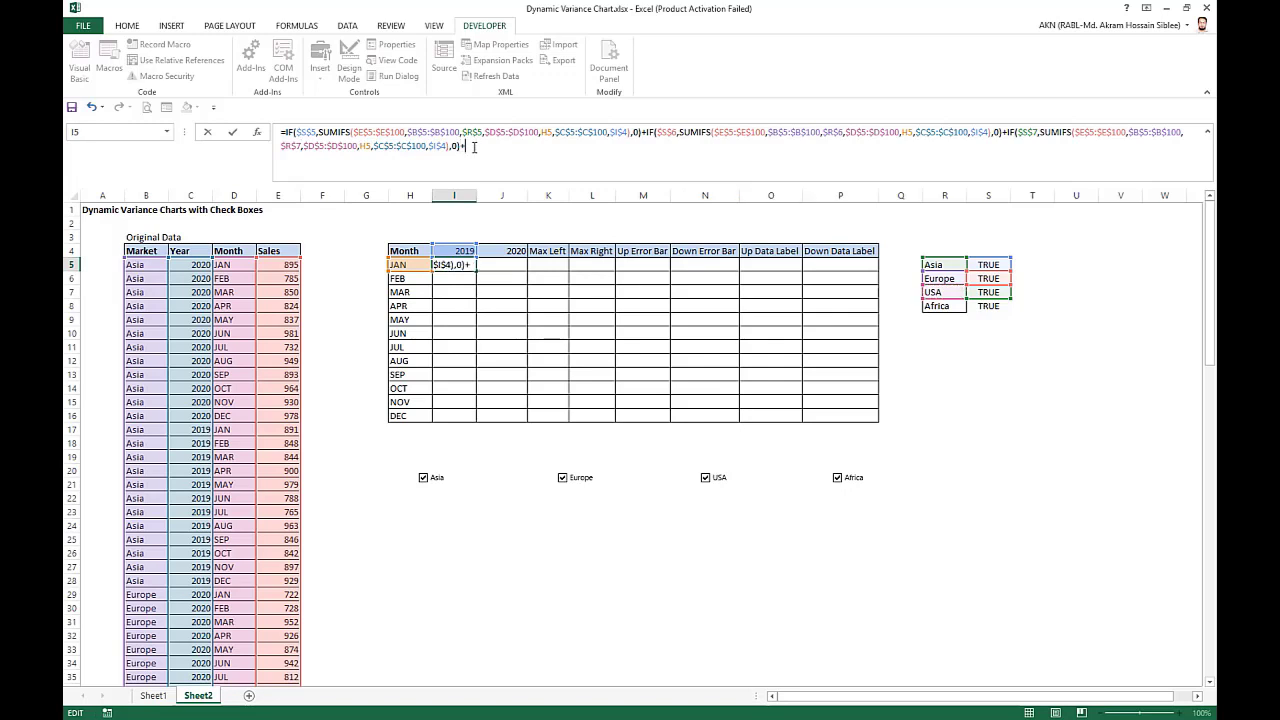
key("ctrl+v")
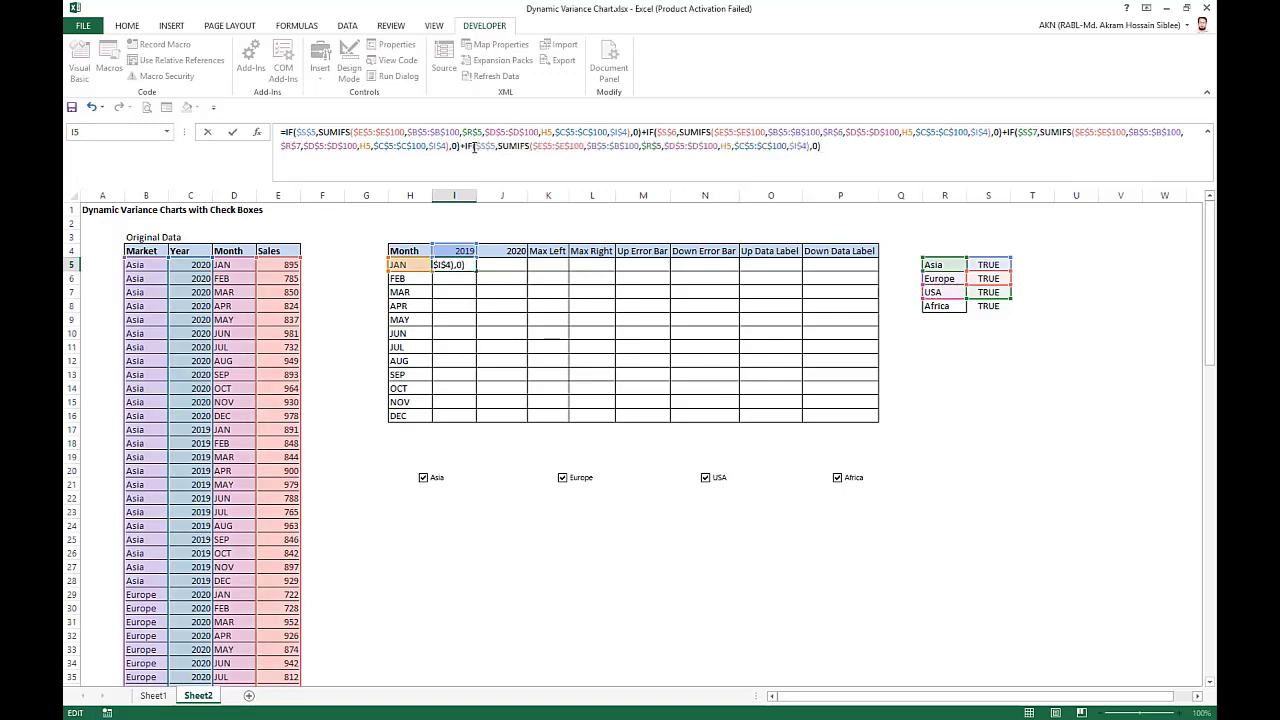
left_click(496, 146)
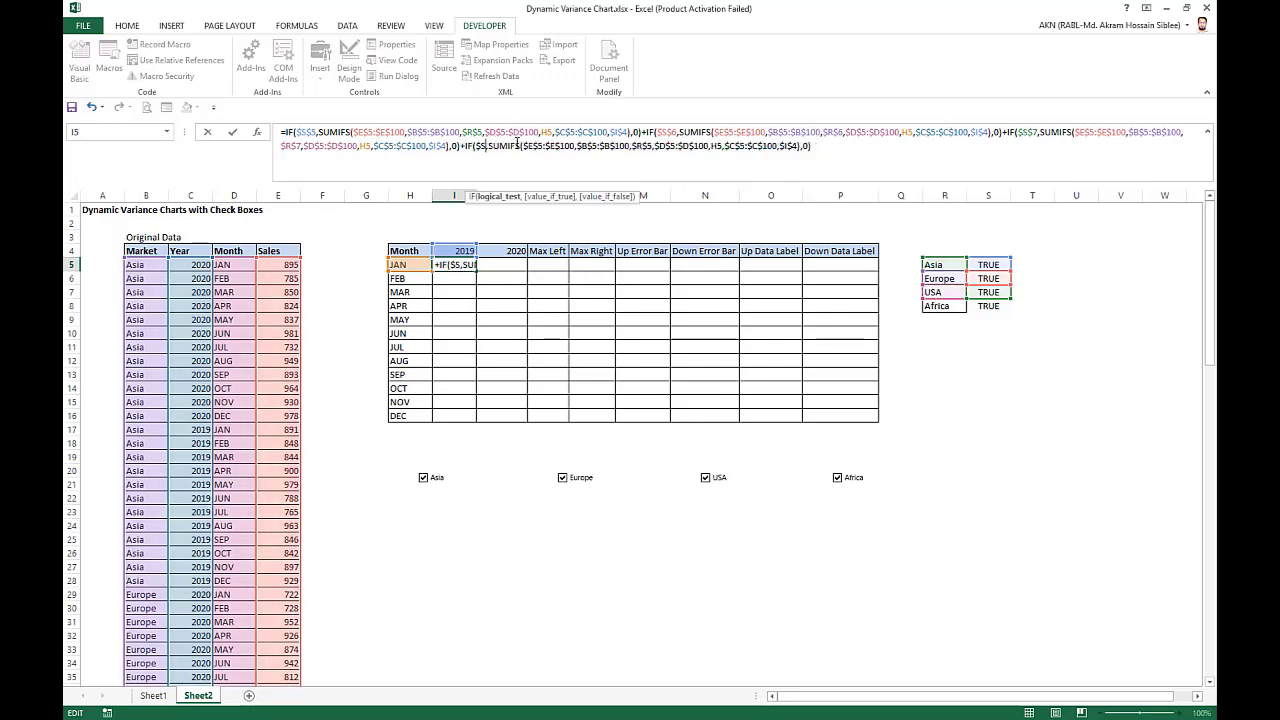
key("BackSpace")
key("BackSpace")
key("BackSpace")
key("BackSpace")
left_click(993, 307)
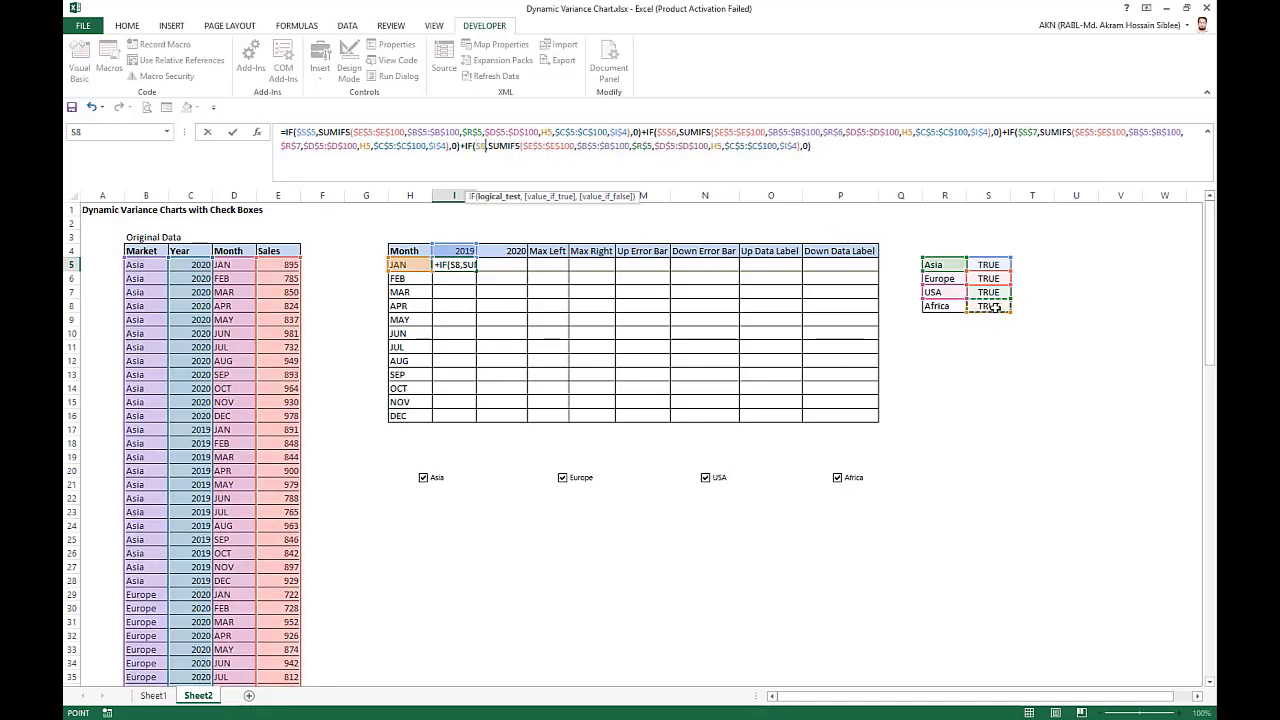
key("F4")
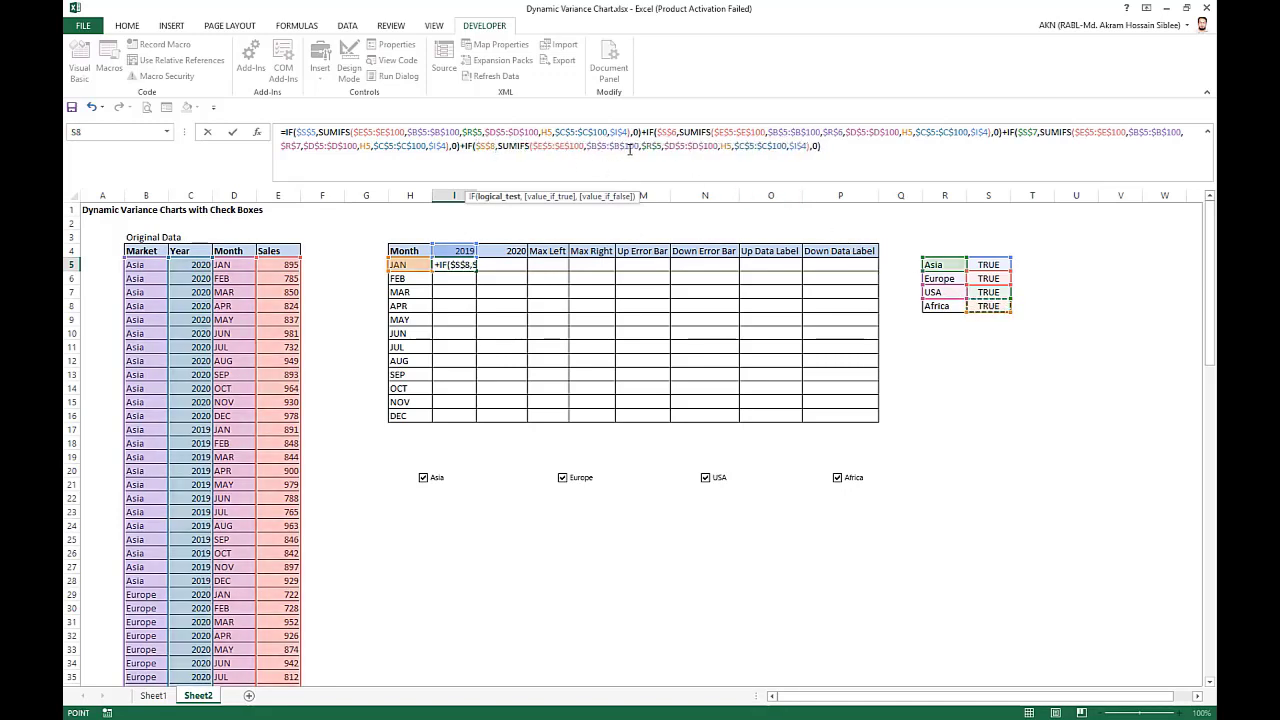
Change the market criterion in the fourth SUMIFS to the Africa cell $R$8 and enter the completed I5 formula.
left_click(663, 146)
key("BackSpace")
key("BackSpace")
key("BackSpace")
key("BackSpace")
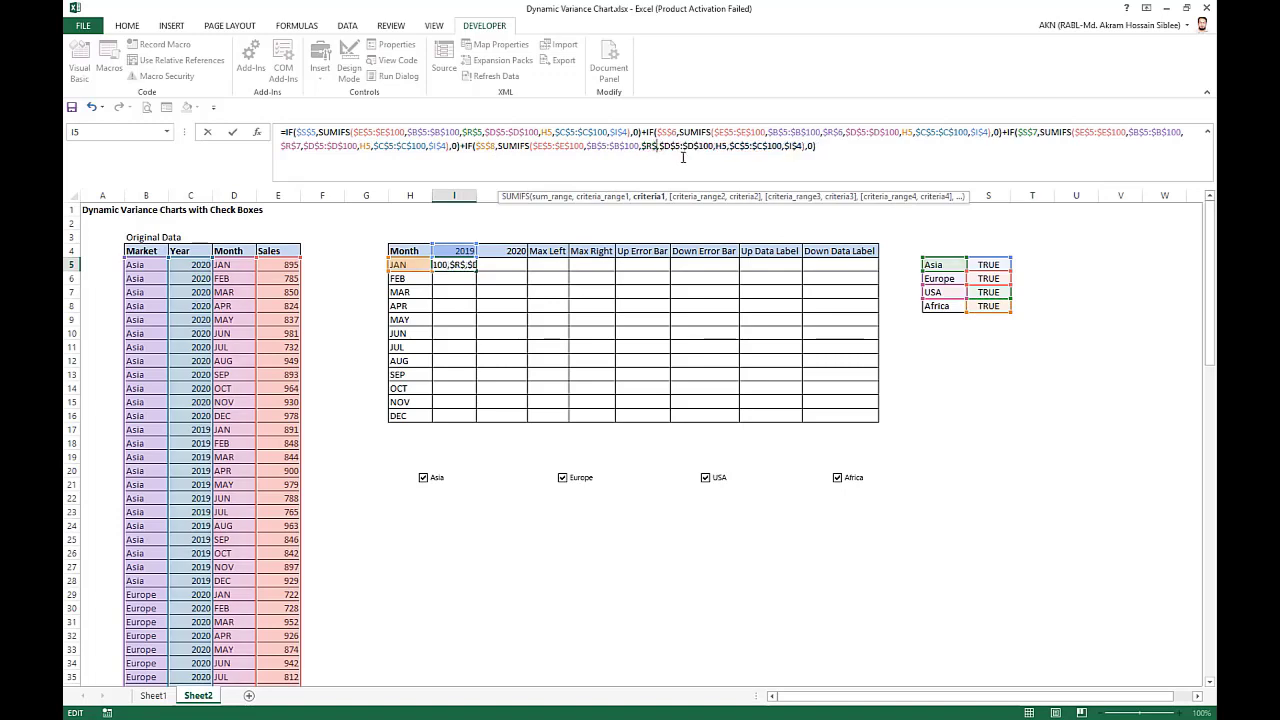
left_click(938, 305)
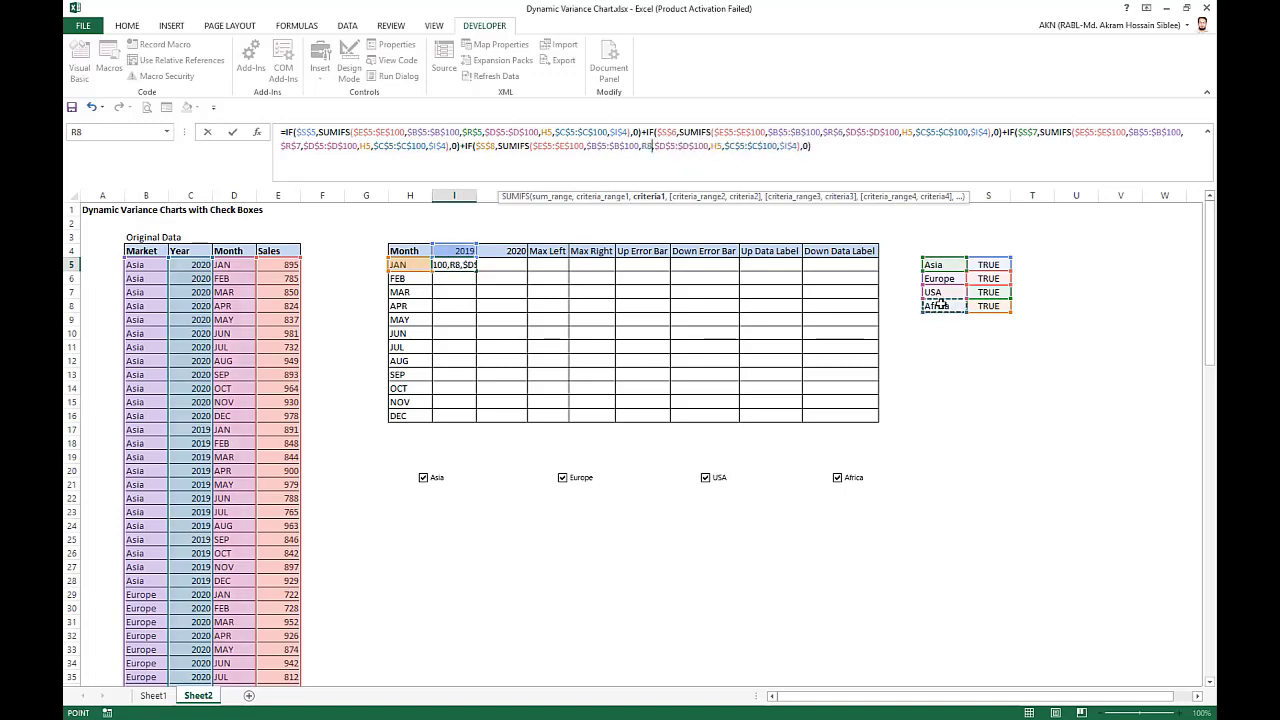
key("F4")
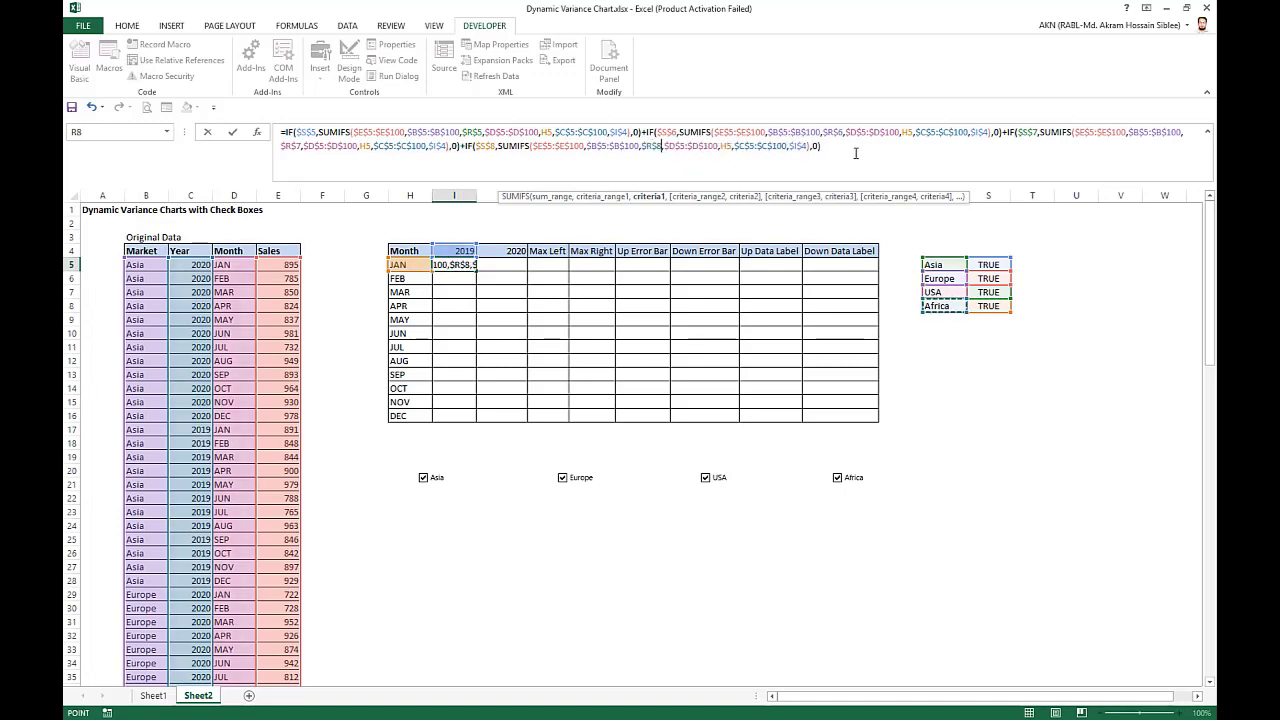
key("Return")
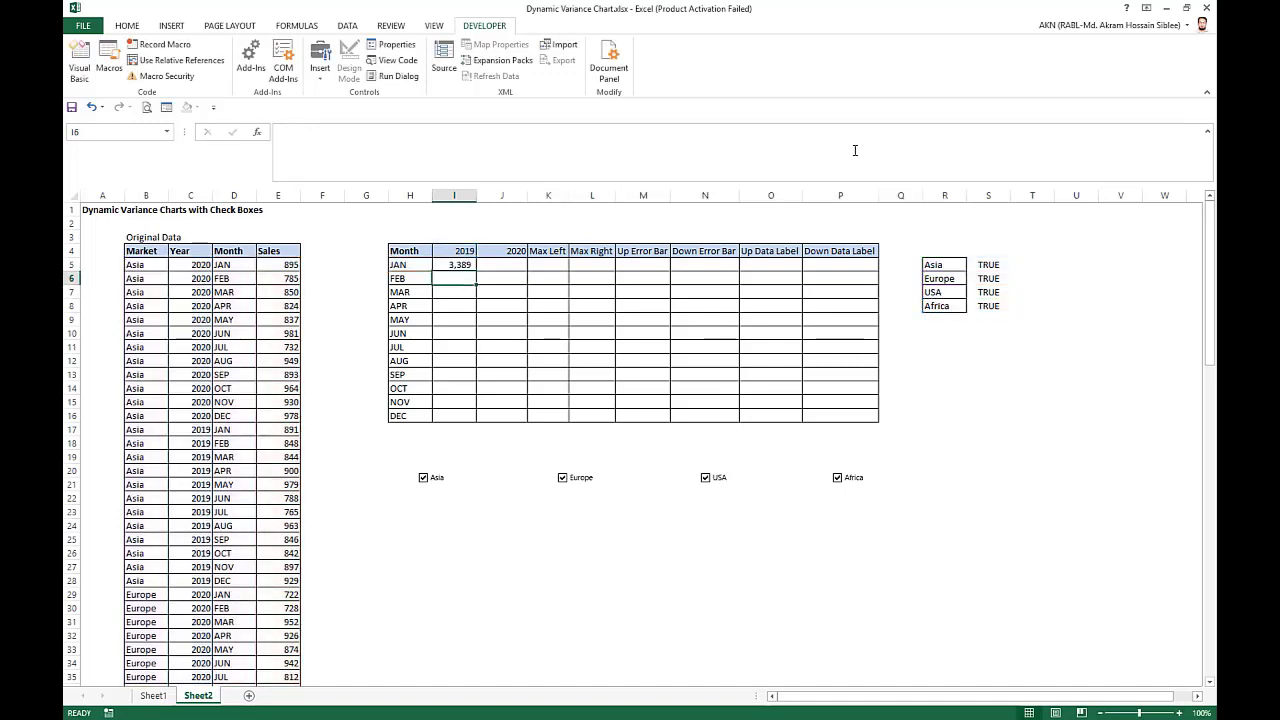
Fill the I5 formula down through I16 to cover every month of 2019.
left_click(453, 263)
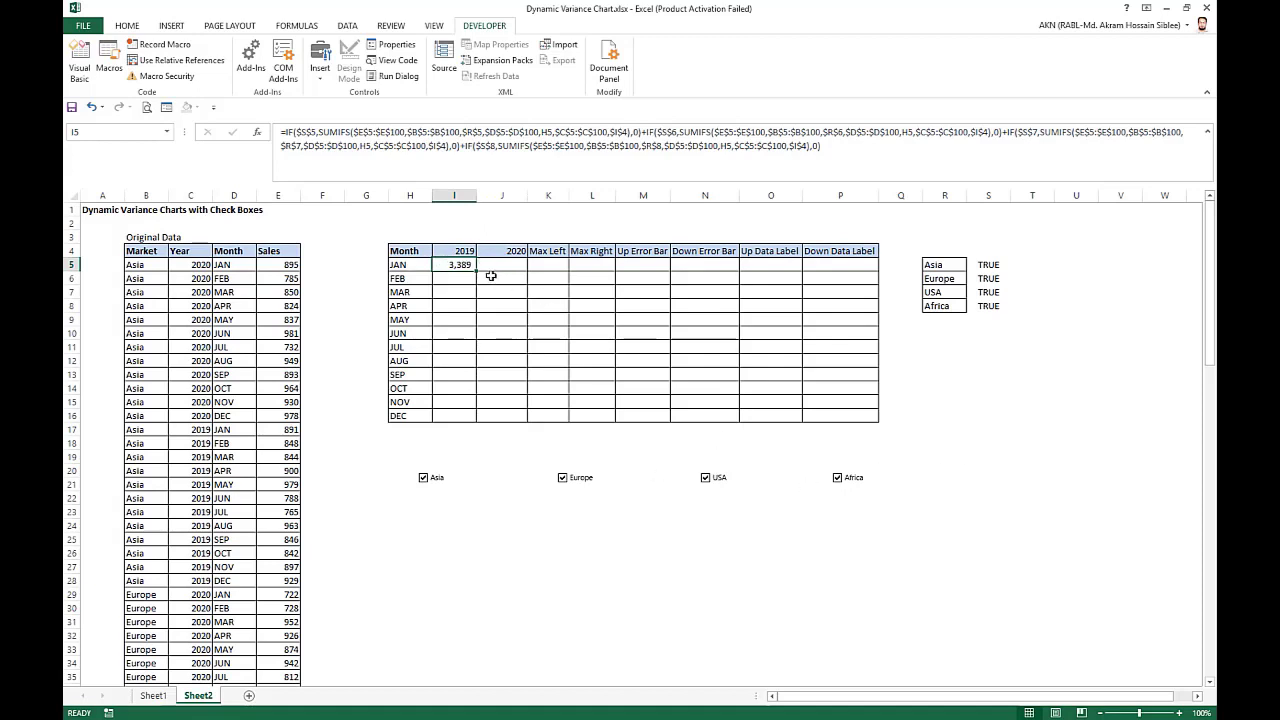
left_click_drag(478, 271, 462, 418)
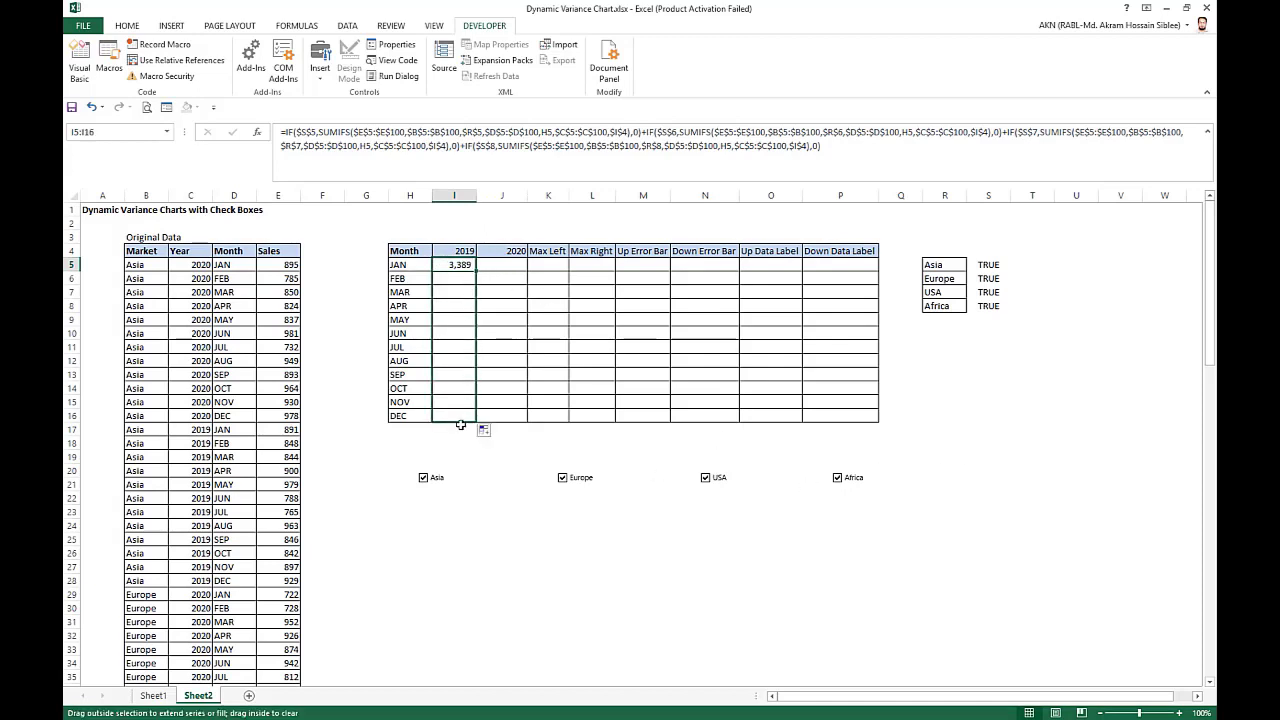
Copy the formula text of I5 and paste it into J5, the January 2020 cell, keeping its references unshifted.
left_click(462, 264)
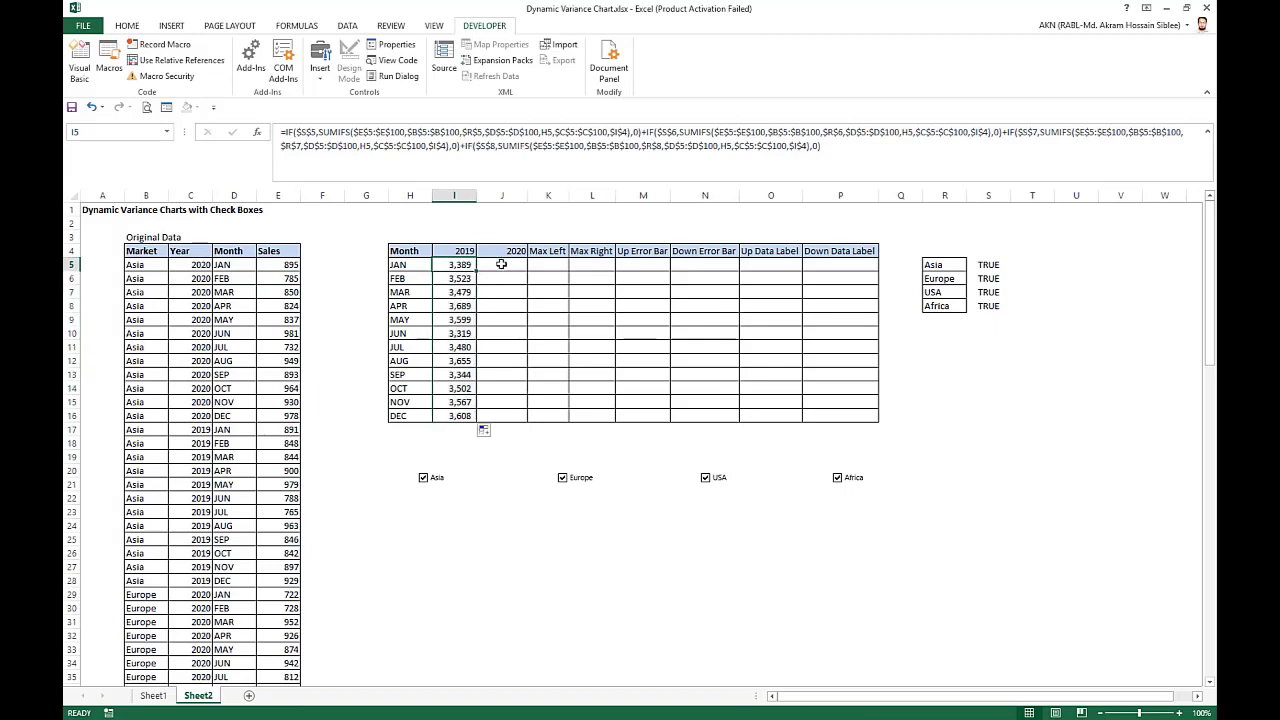
left_click(830, 150)
key("ctrl+c")
key("Escape")
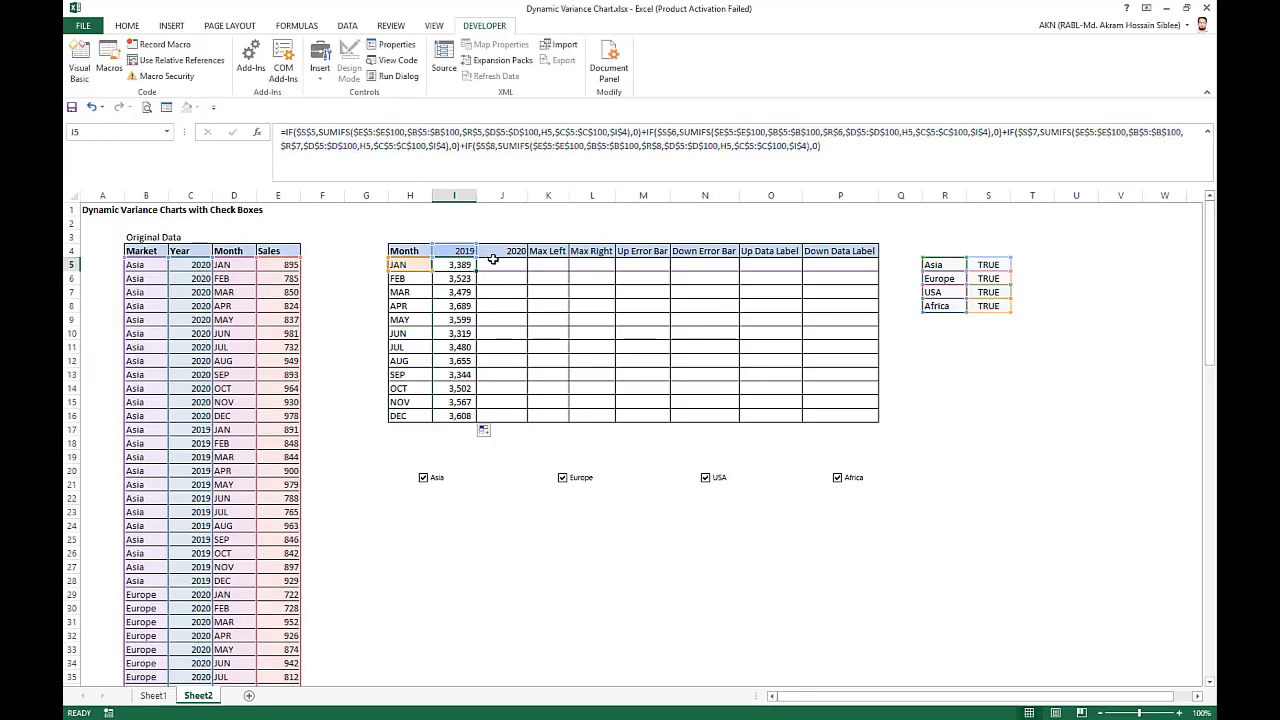
left_click(495, 261)
key("ctrl+v")
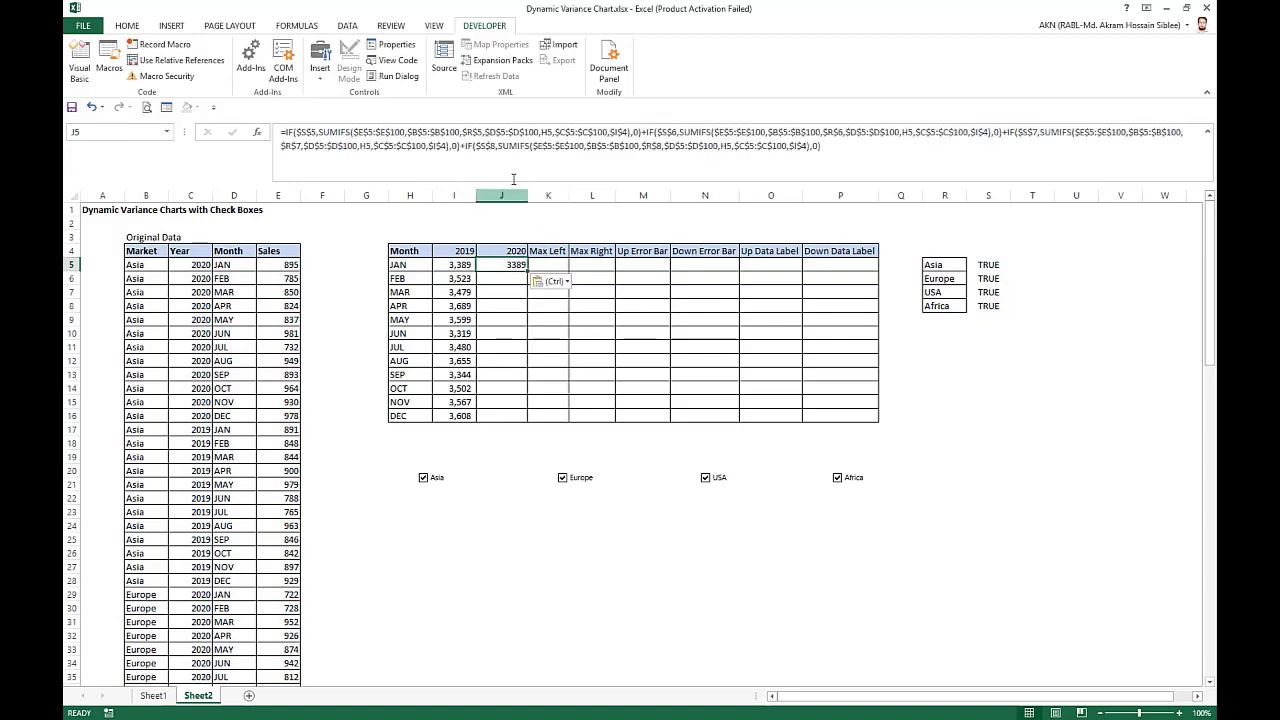
Change the year criterion in all four SUMIFS terms of J5 to $J$4 and fill the formula down through J16.
key("F2")
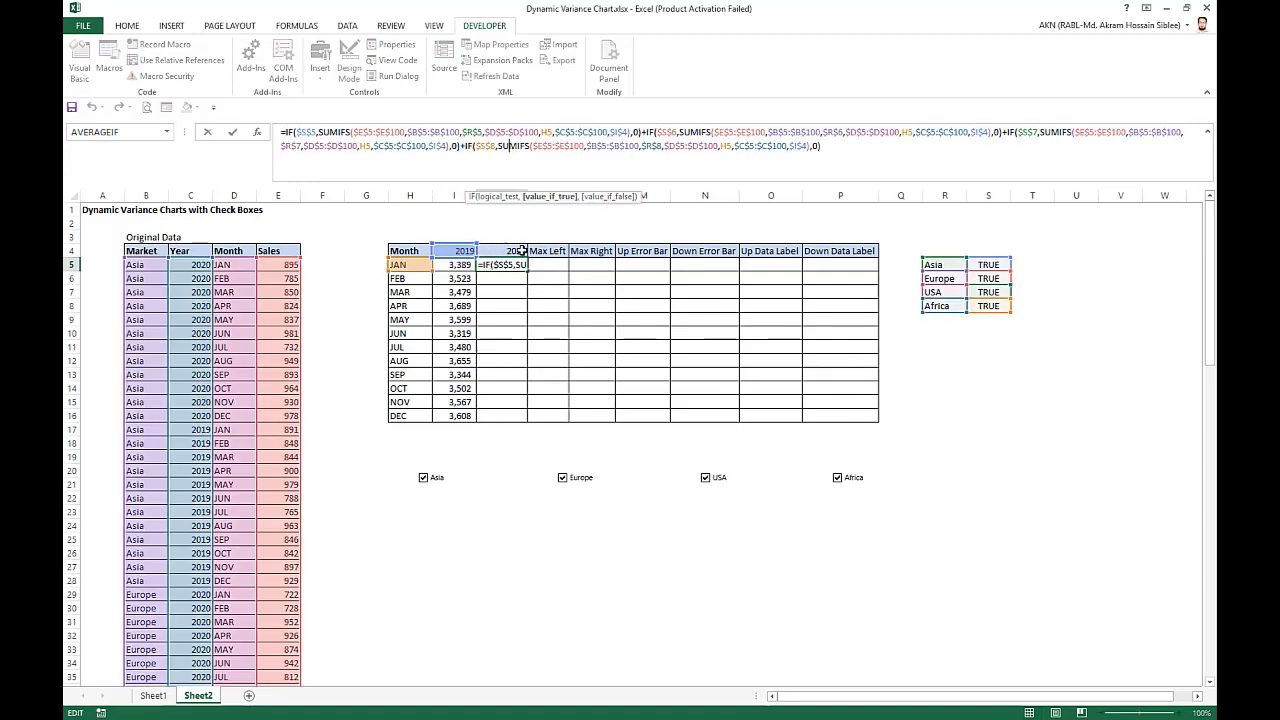
left_click_drag(475, 254, 503, 252)
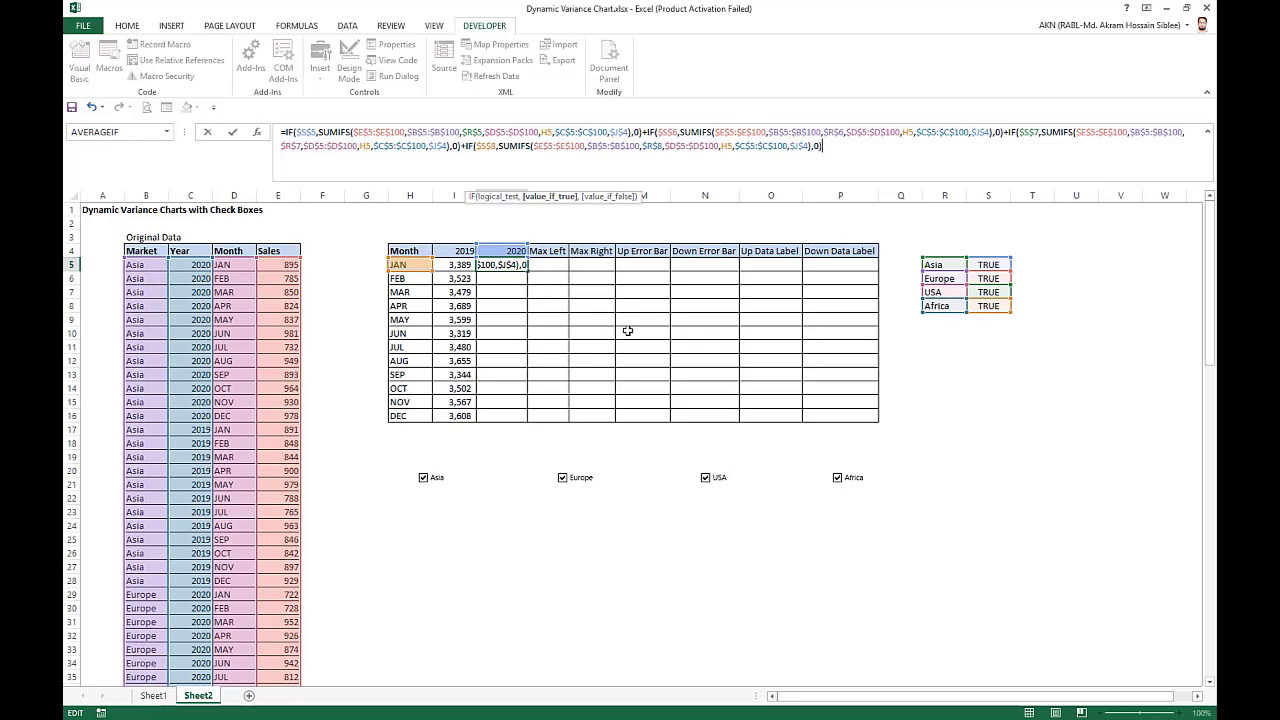
key("ctrl+Return")
left_click_drag(528, 269, 517, 412)
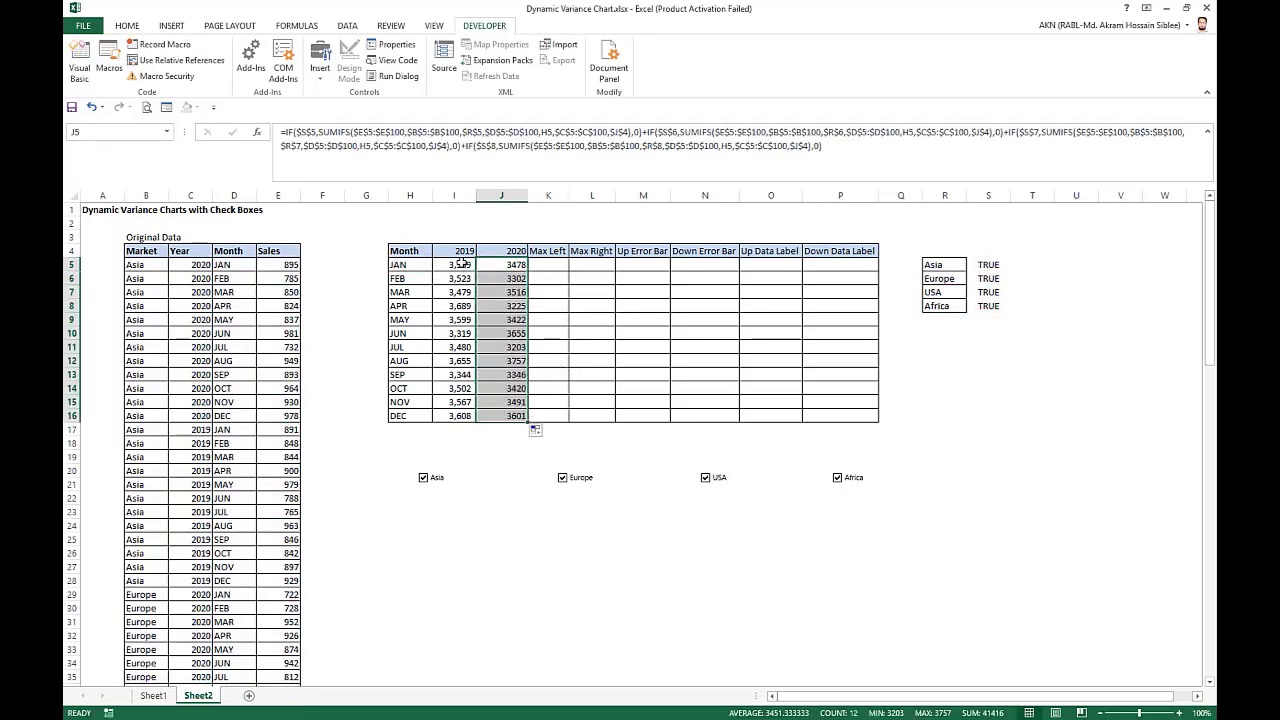
Compare the sum of the 2019 and 2020 results in I5:J16 with the sum of the original sales in E5:E100.
left_click_drag(463, 263, 520, 415)
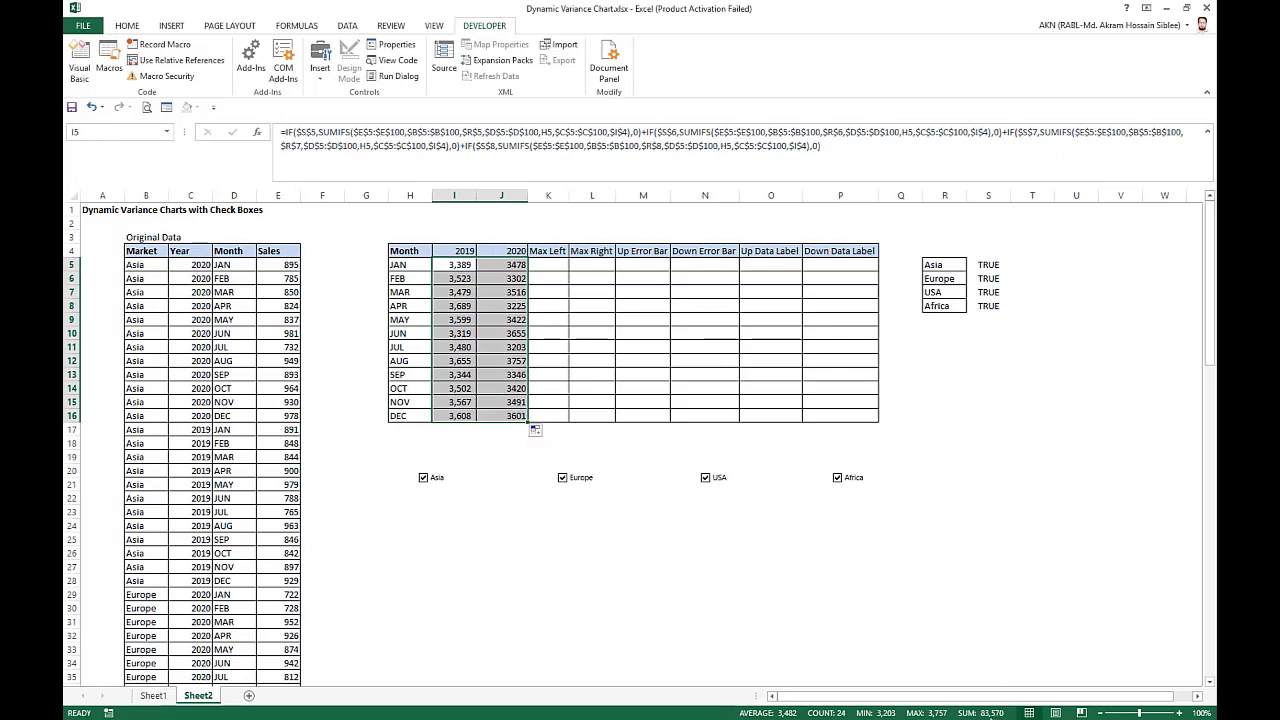
left_click(283, 265)
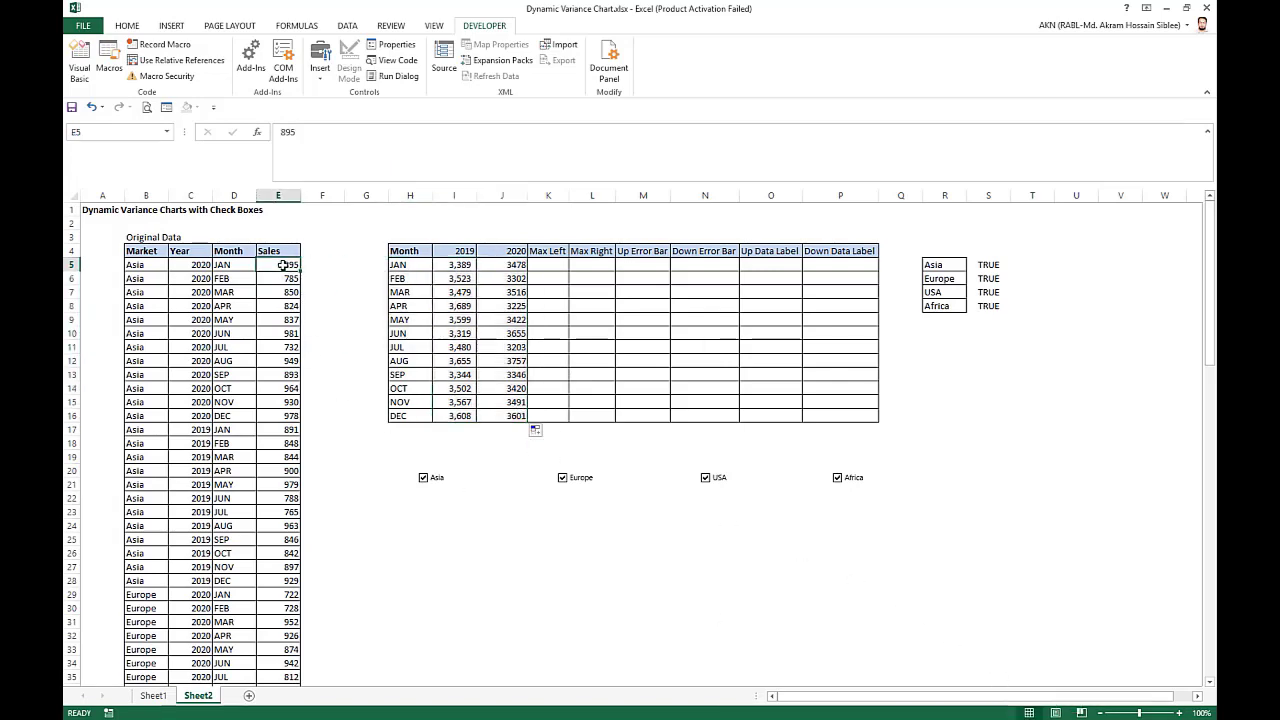
key("ctrl+shift+Down")
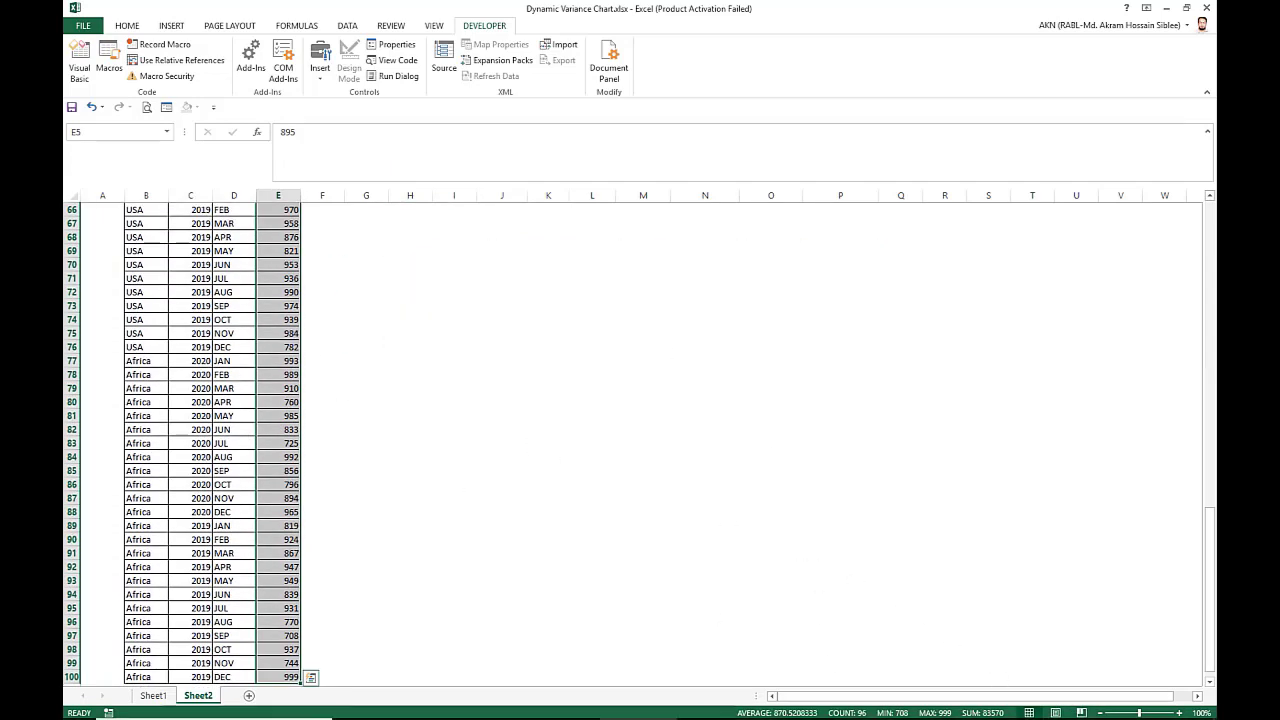
left_click(983, 442)
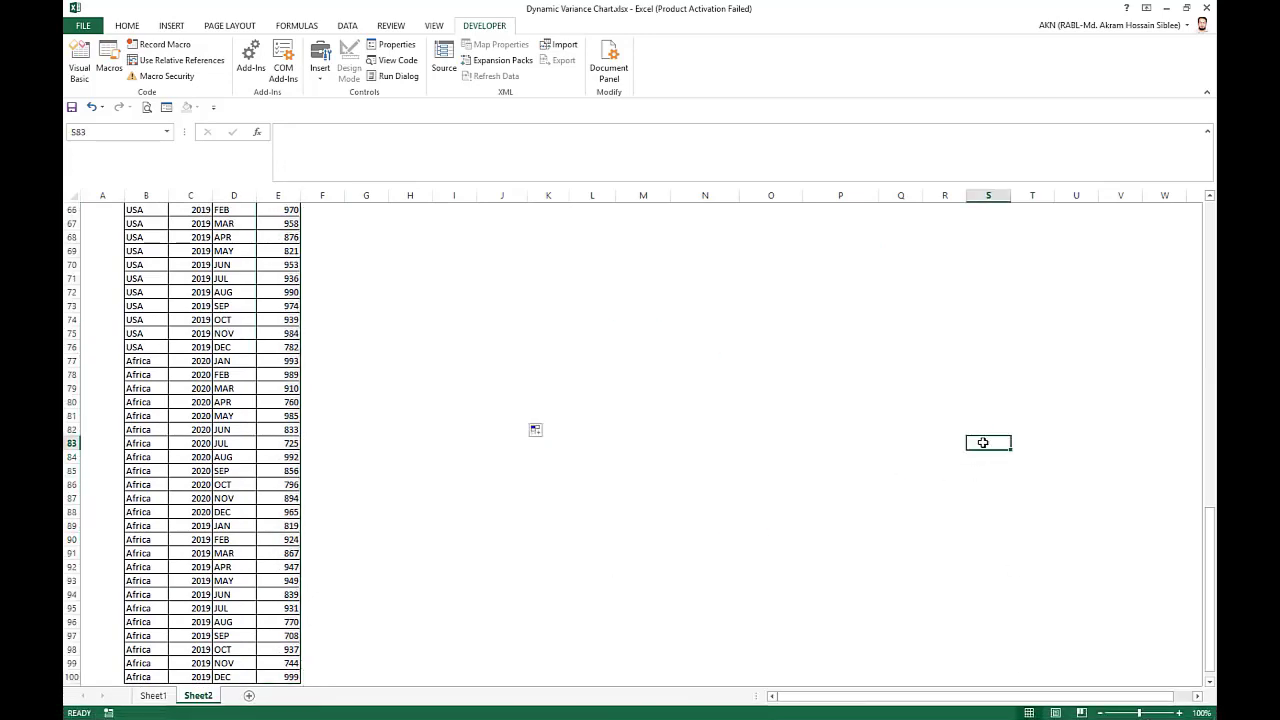
key("ctrl+Home")
Enter =MAX(I5:J5) in K5 under Max Left and fill it down through K16.
left_click(549, 262)
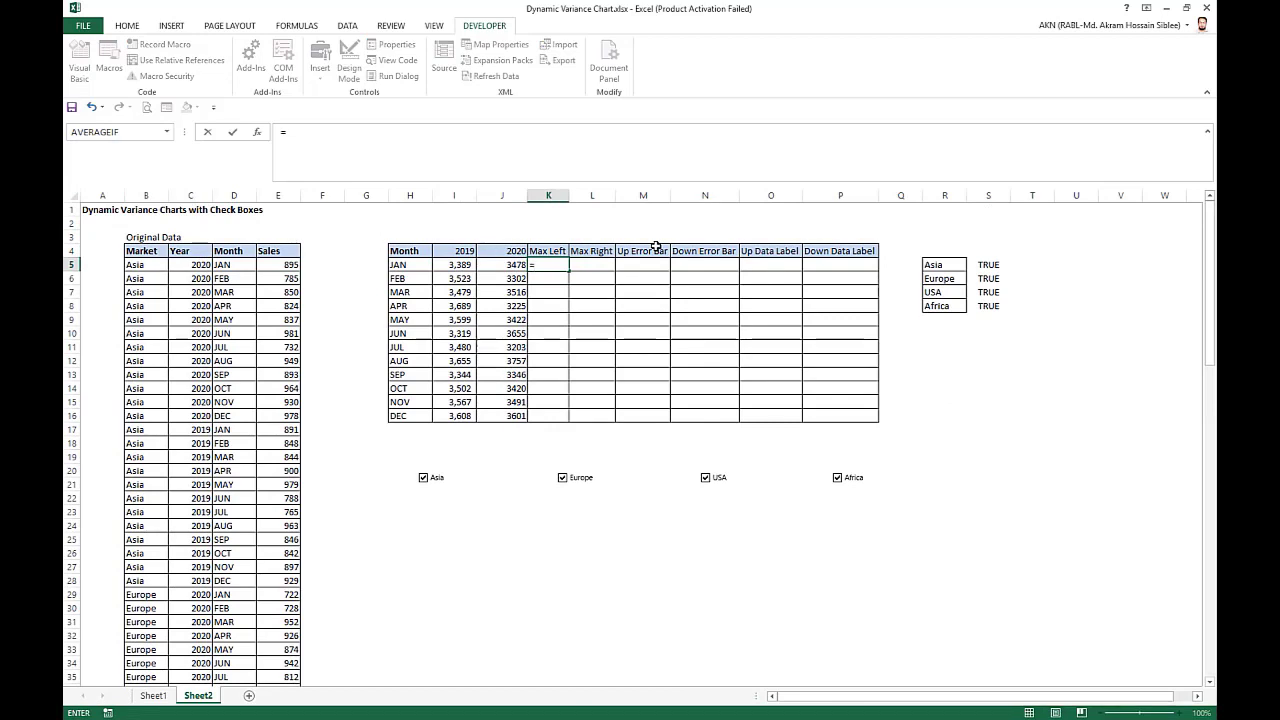
type("=max")
key("Tab")
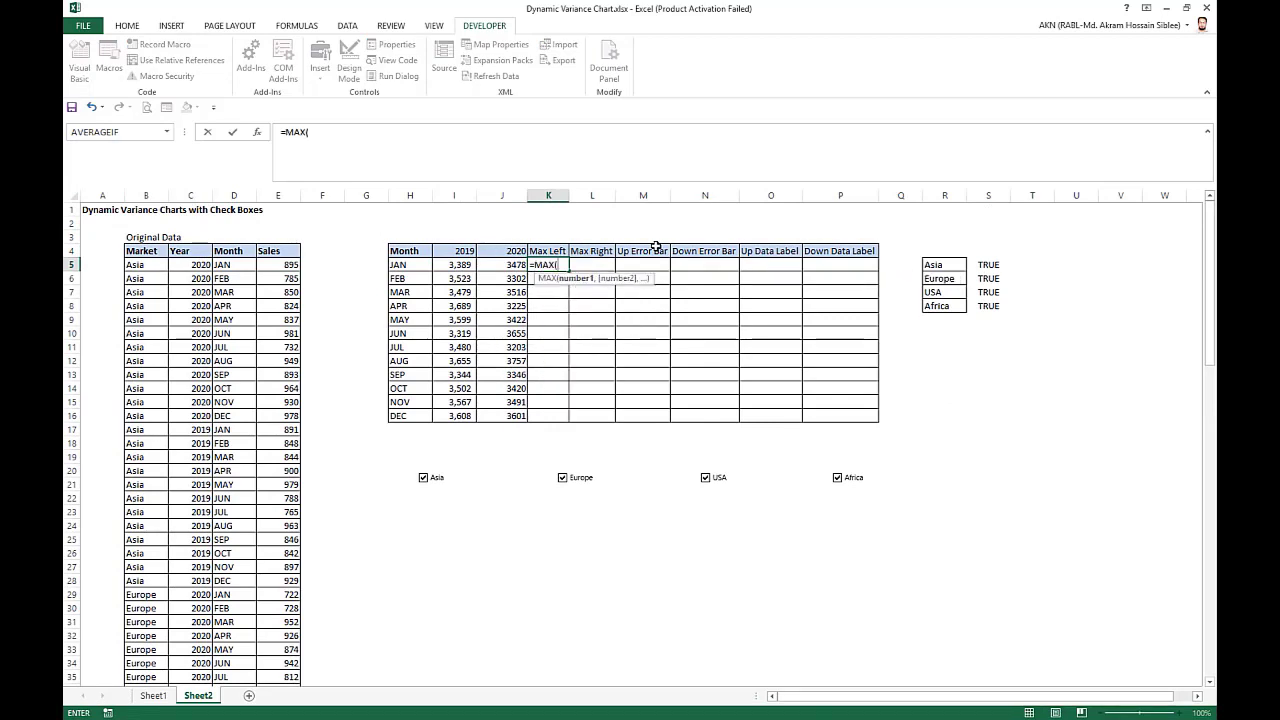
left_click_drag(462, 265, 499, 265)
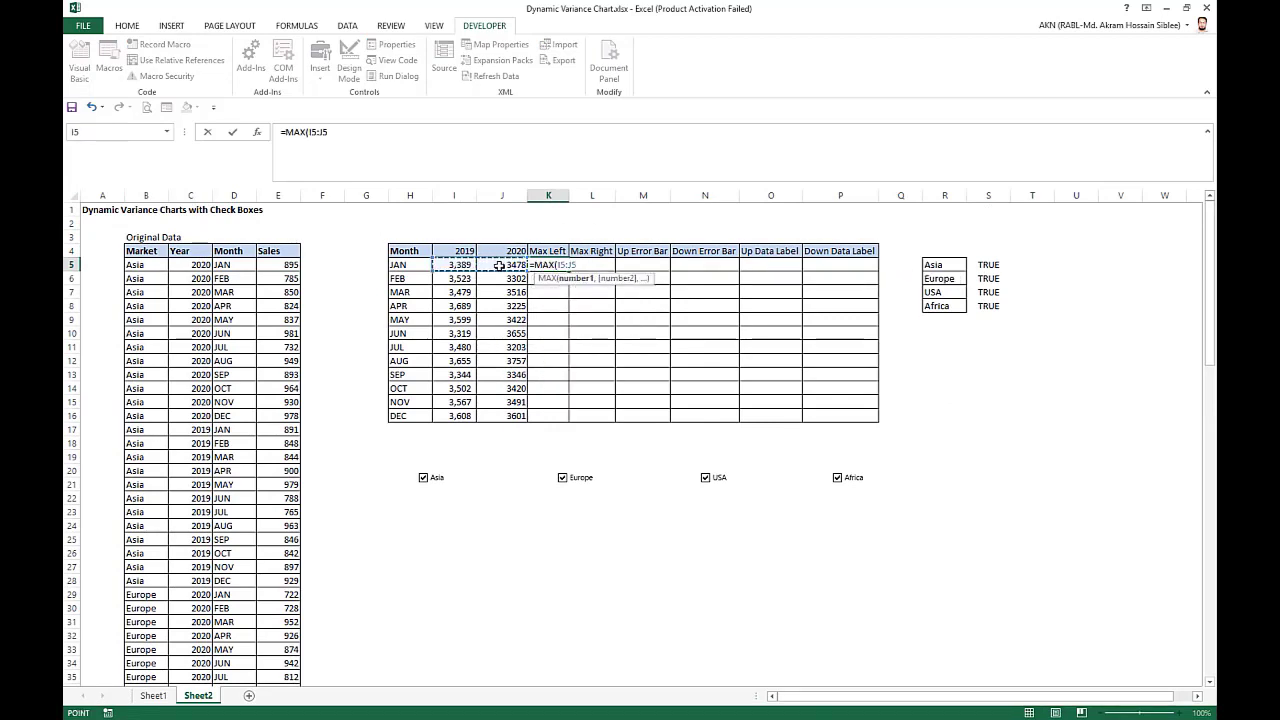
key("Return")
left_click(552, 265)
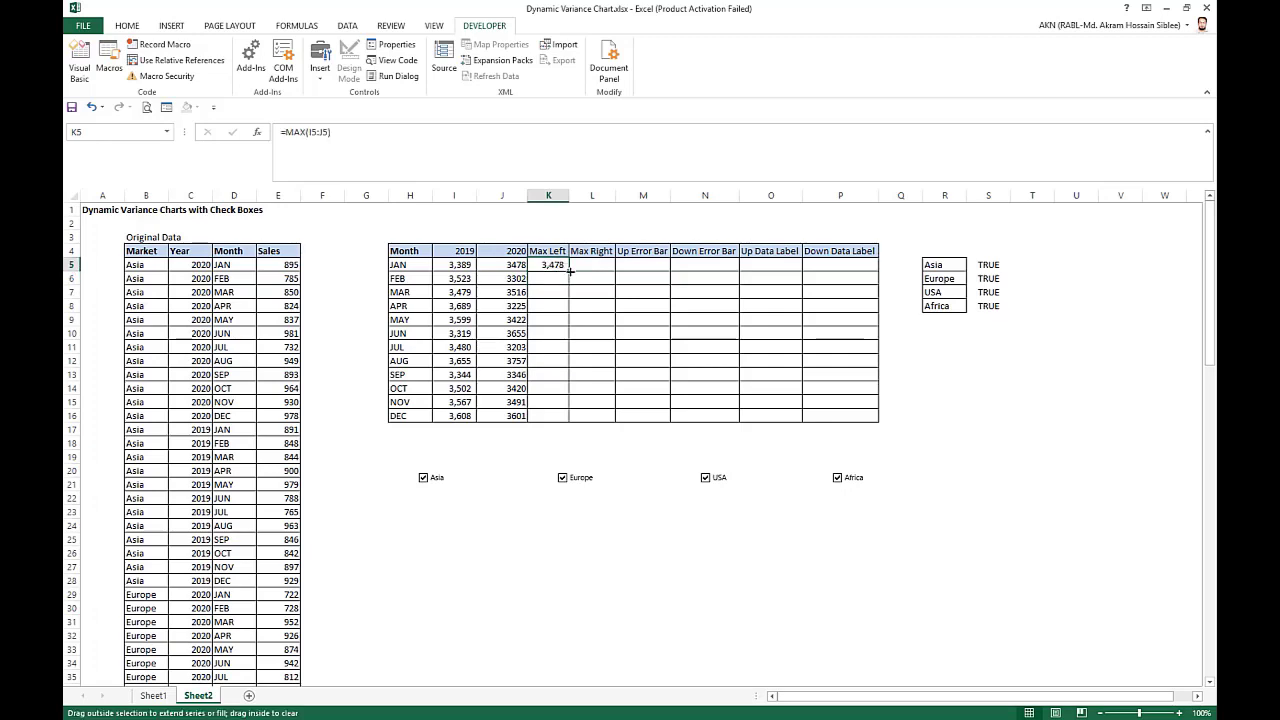
double_click(569, 271)
Enter =K5 in L5 under Max Right and fill it down through L16.
left_click(602, 256)
left_click(597, 264)
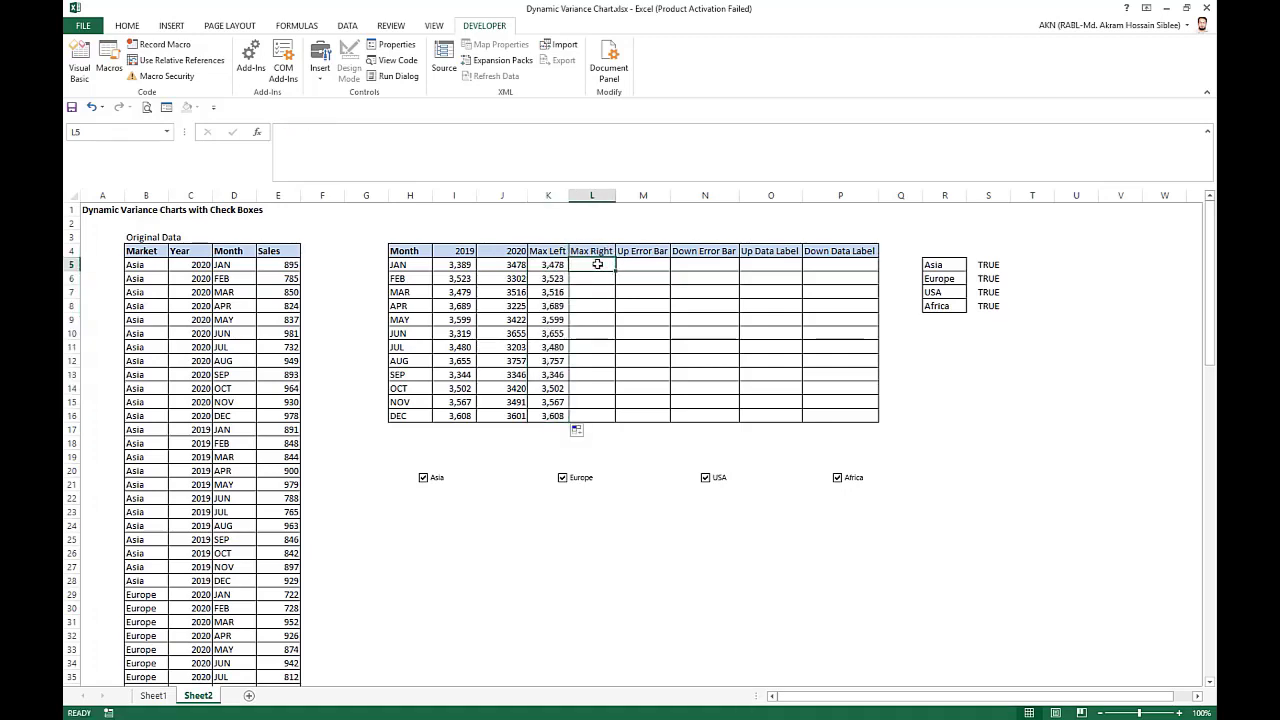
type("=")
left_click(548, 265)
key("Return")
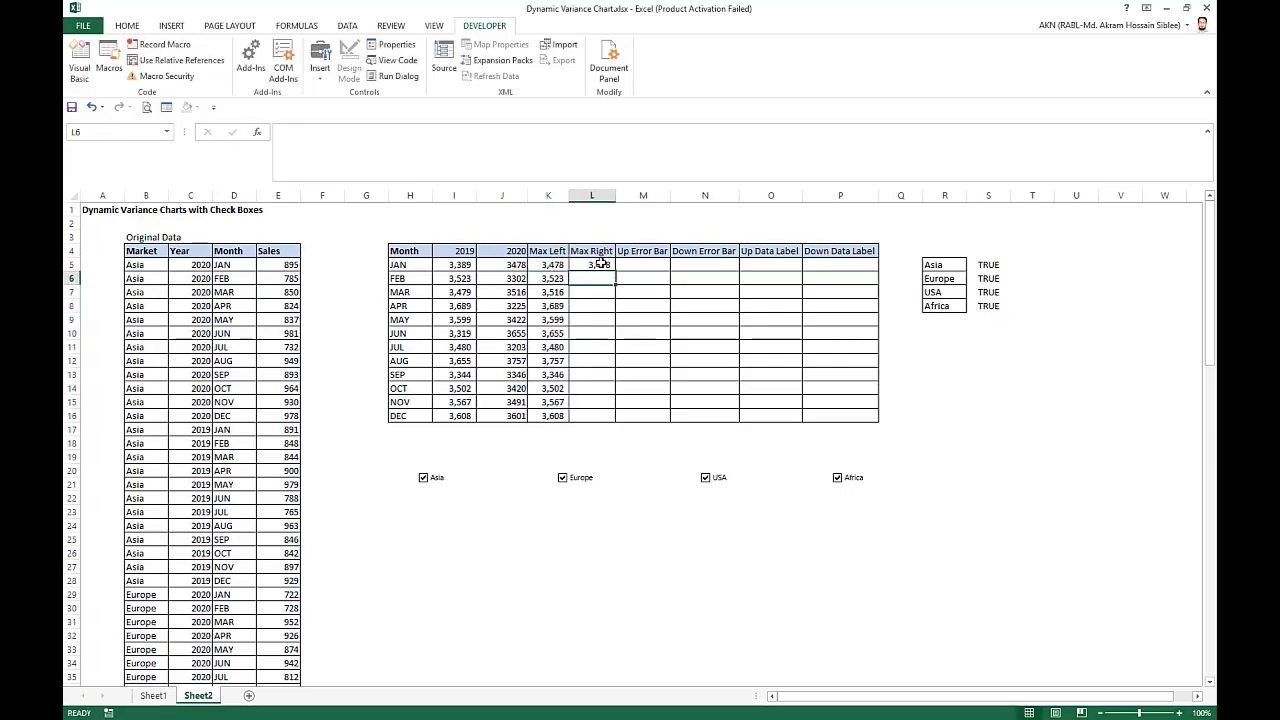
left_click(600, 265)
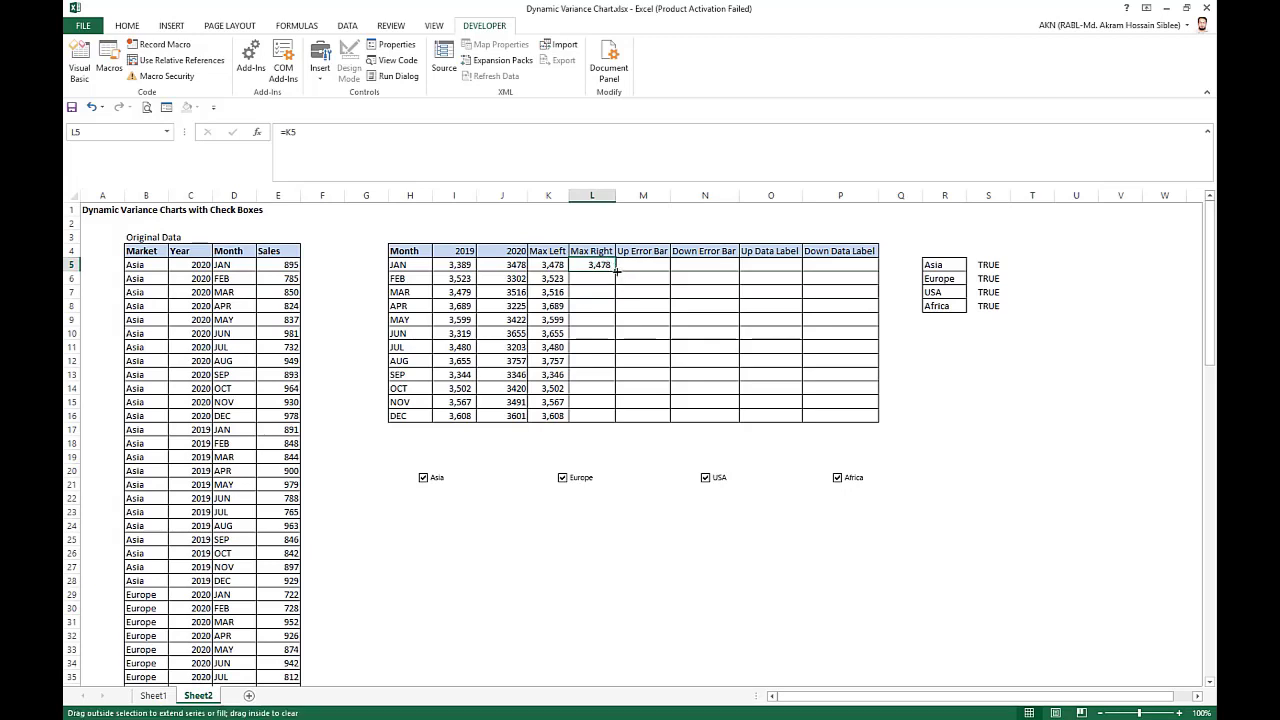
double_click(616, 271)
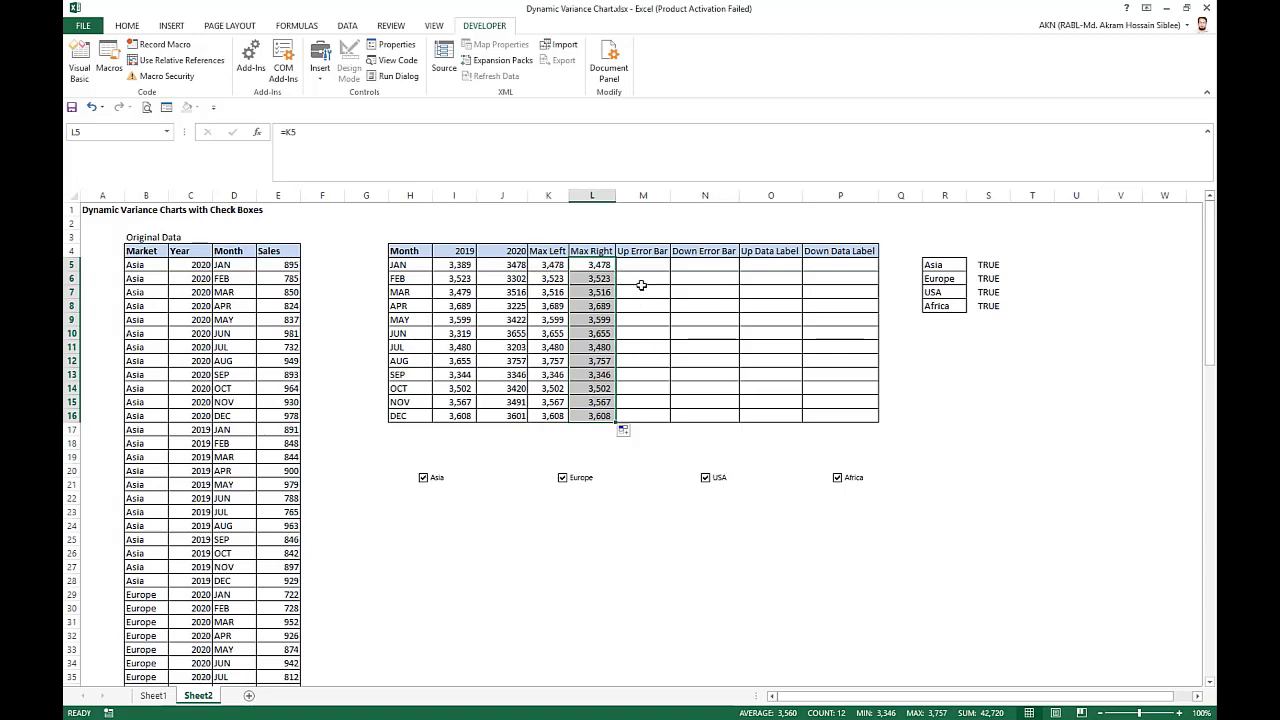
Start an IF formula in M5 under Up Error Bar with the test J5>I5.
left_click(645, 265)
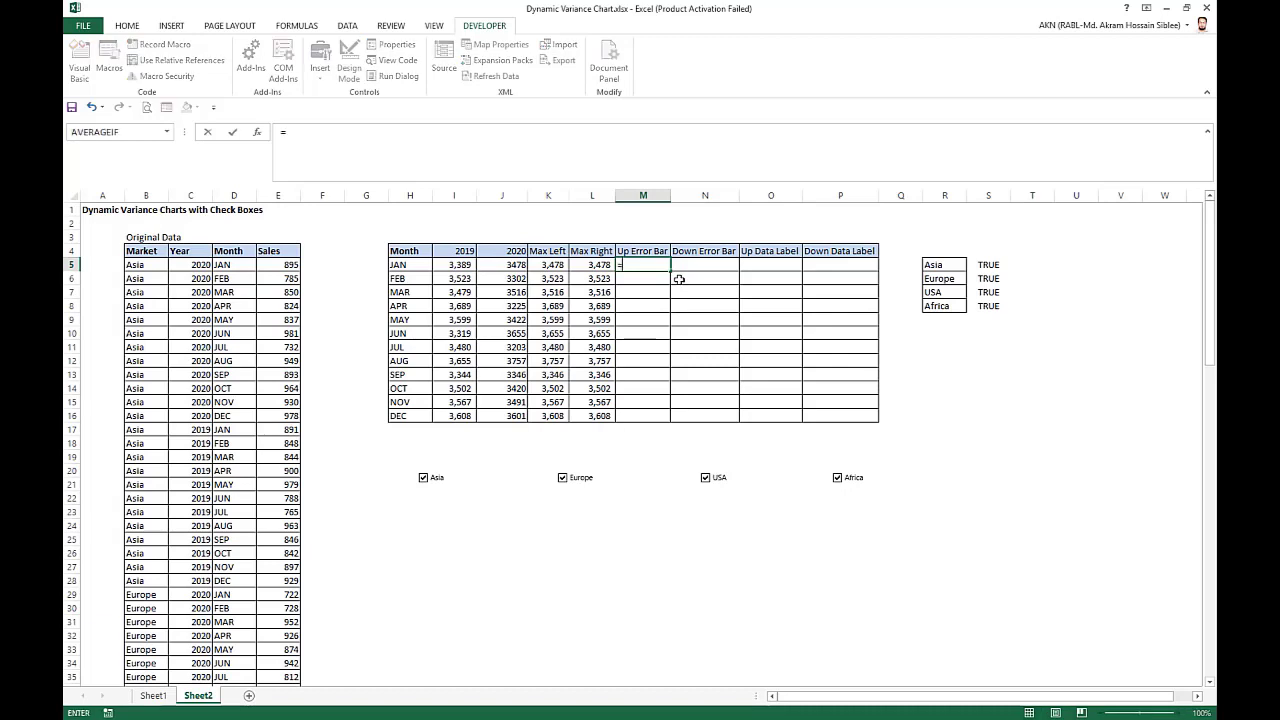
type("=i")
key("Tab")
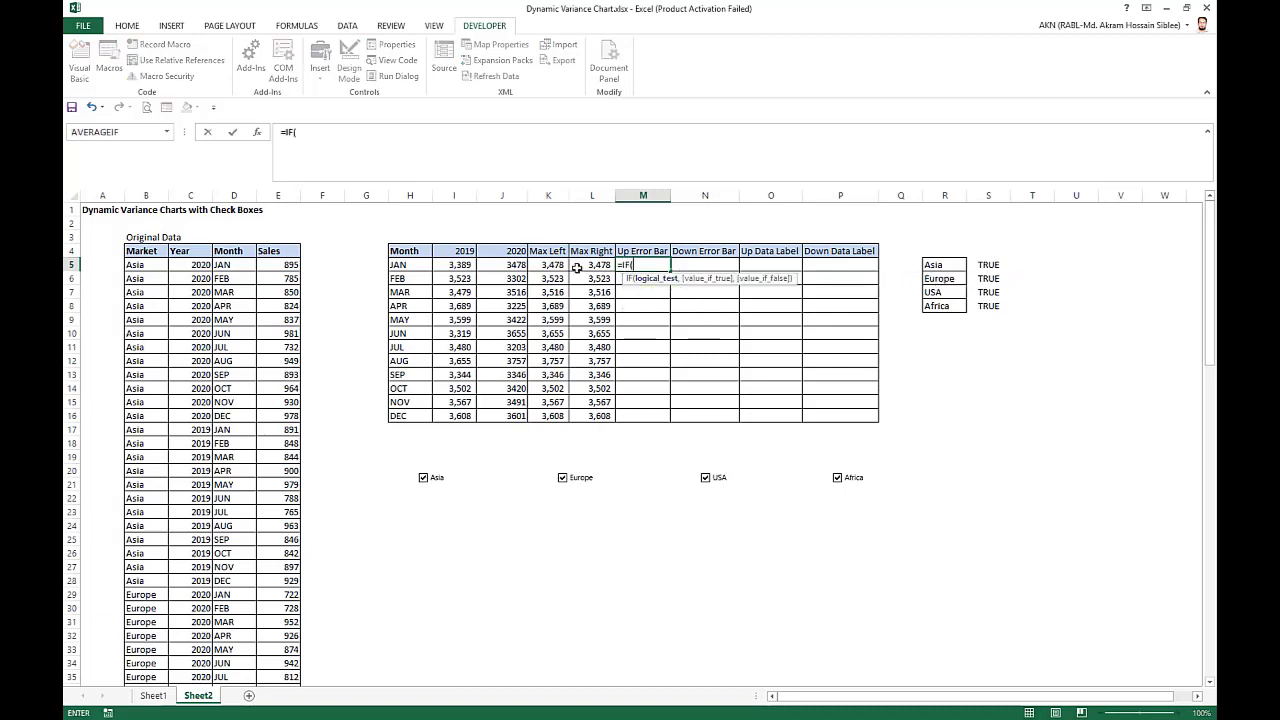
left_click(513, 265)
type(">")
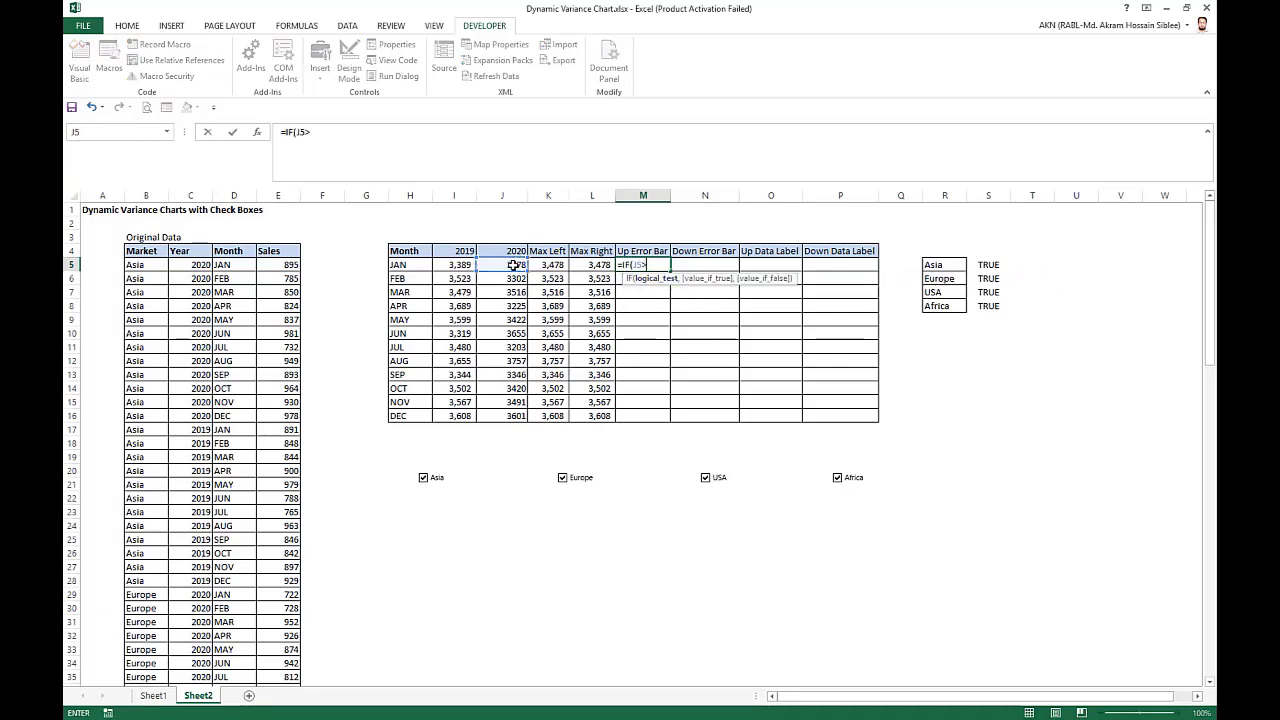
left_click(453, 265)
type(",")
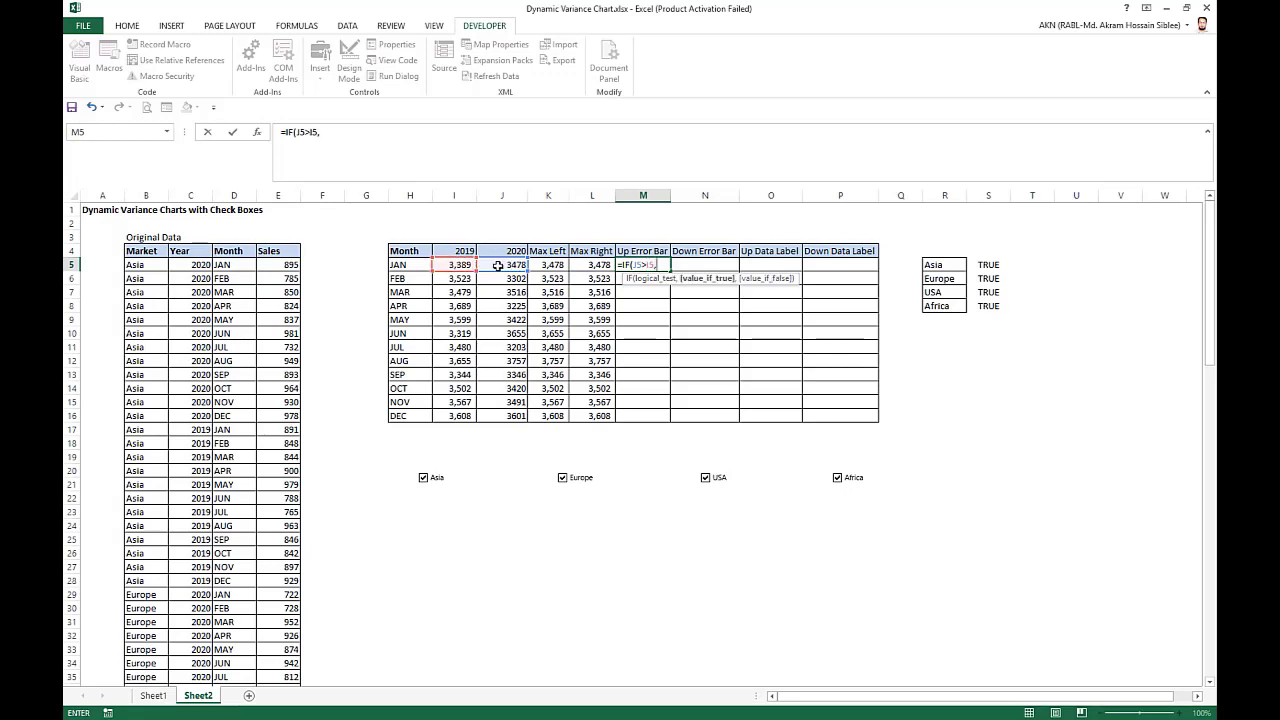
Complete the M5 formula with J5-I5 if true and NA() if false, and fill it down through M16.
left_click(496, 265)
type("-")
left_click(458, 266)
type(",NA(")
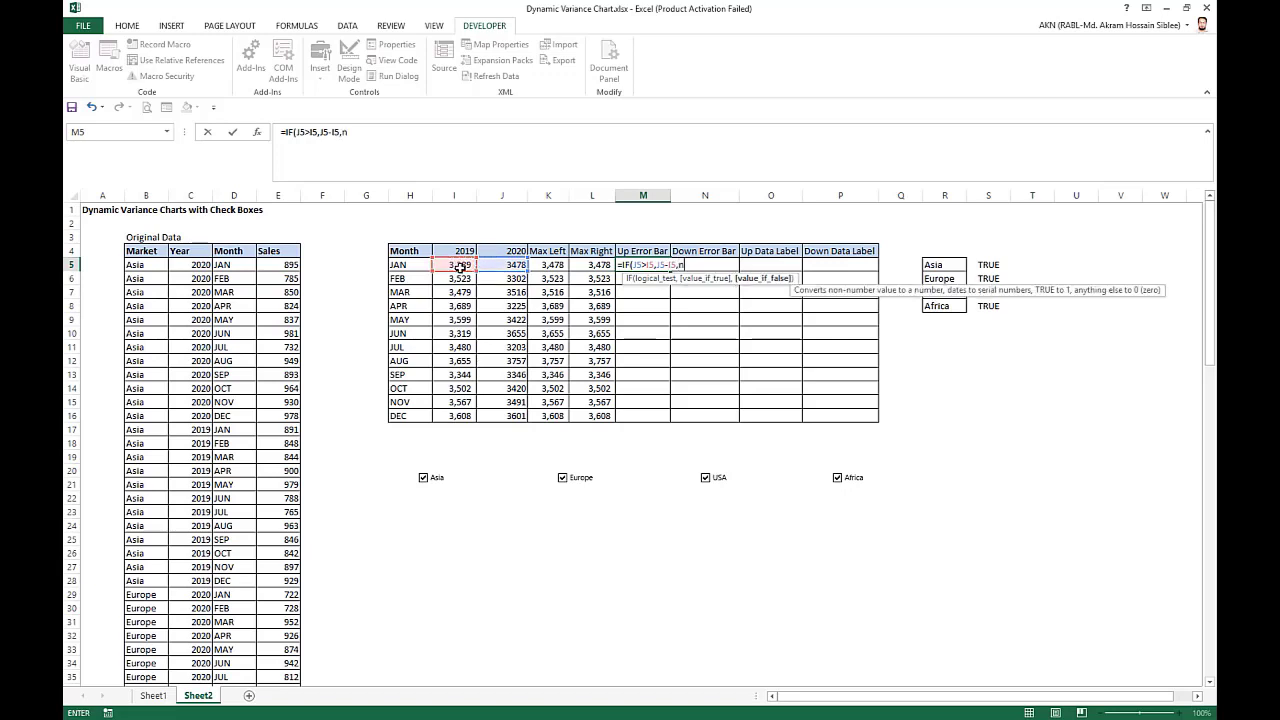
type(")")
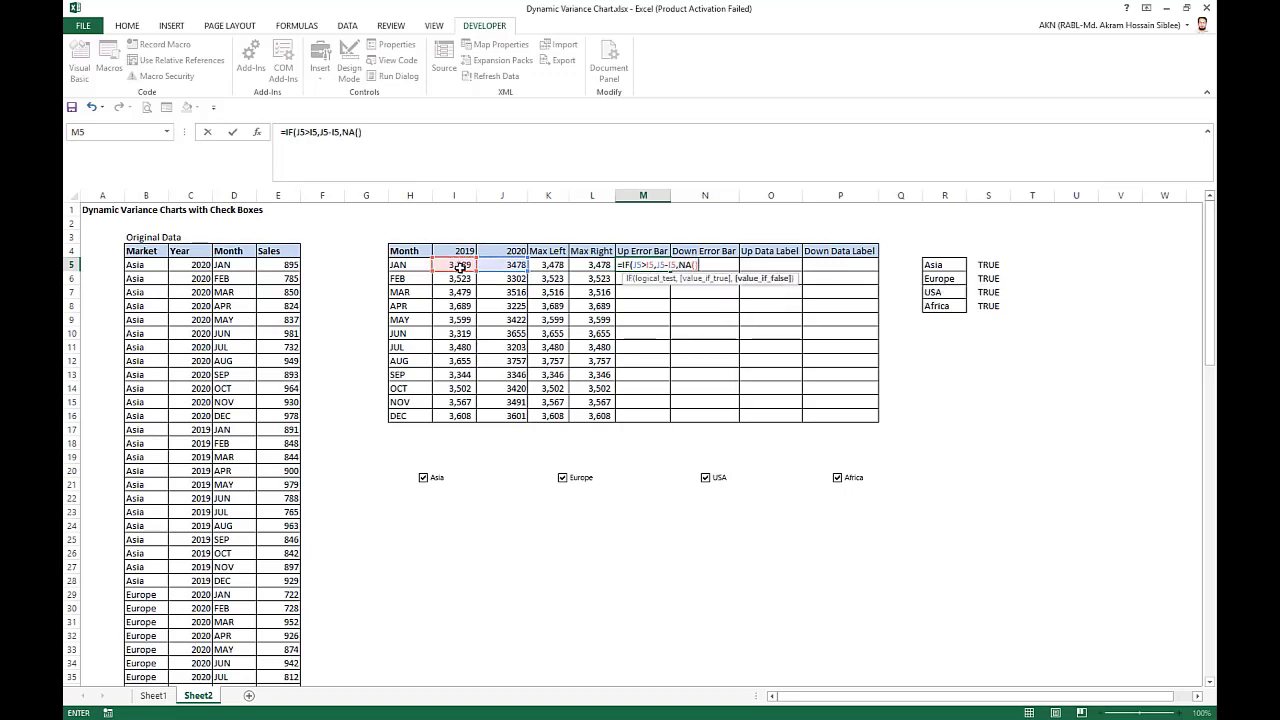
key("Return")
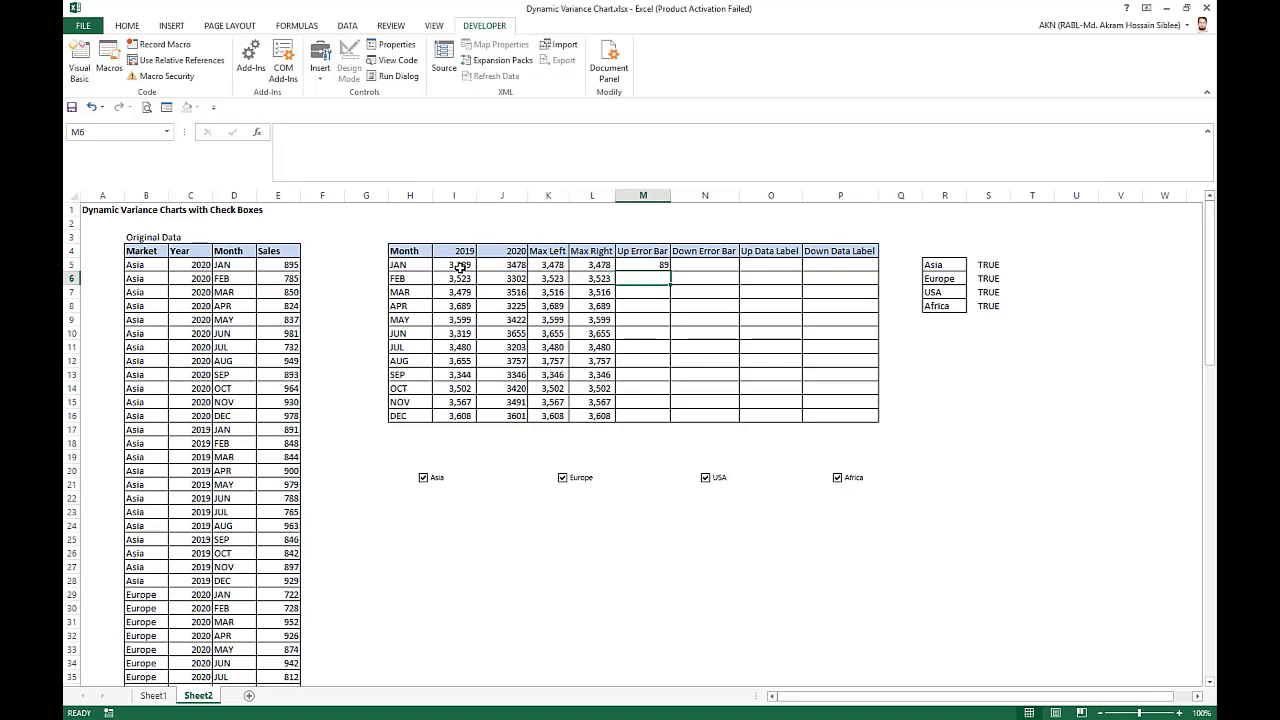
left_click(656, 264)
left_click_drag(669, 271, 674, 423)
Start an IF formula in N5 under Down Error Bar with the test J5<I5.
left_click(720, 272)
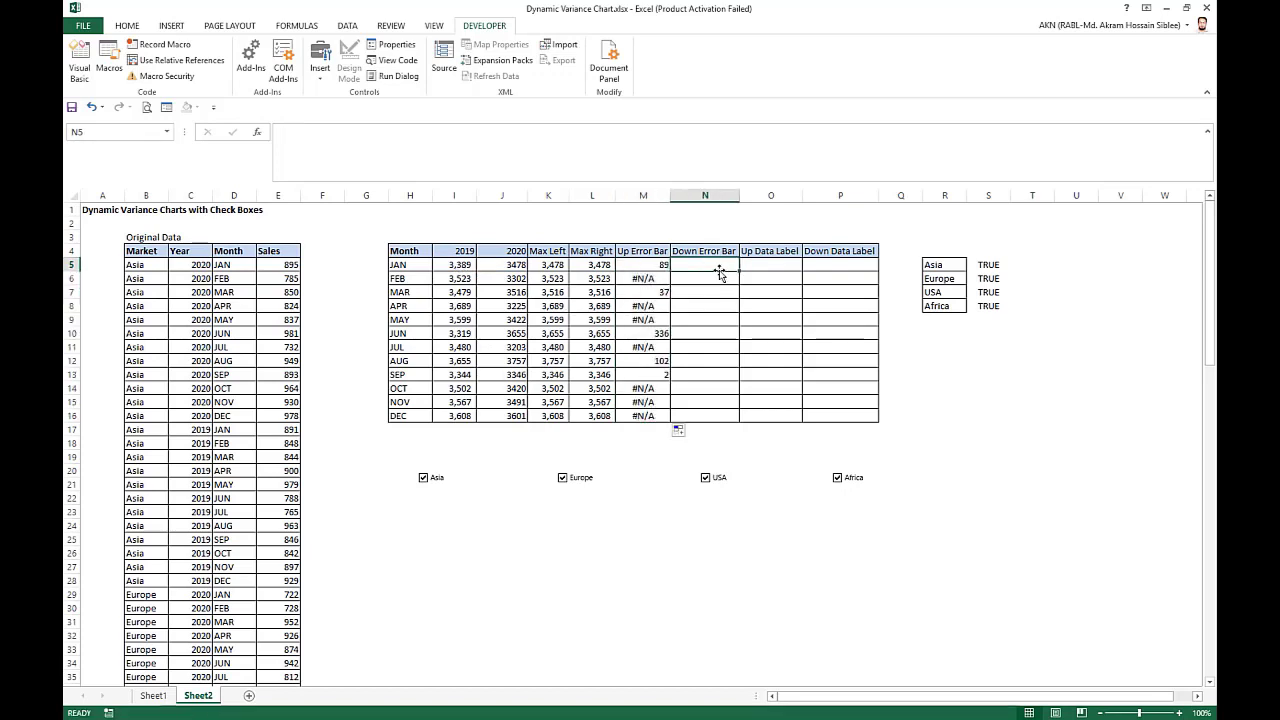
type("=")
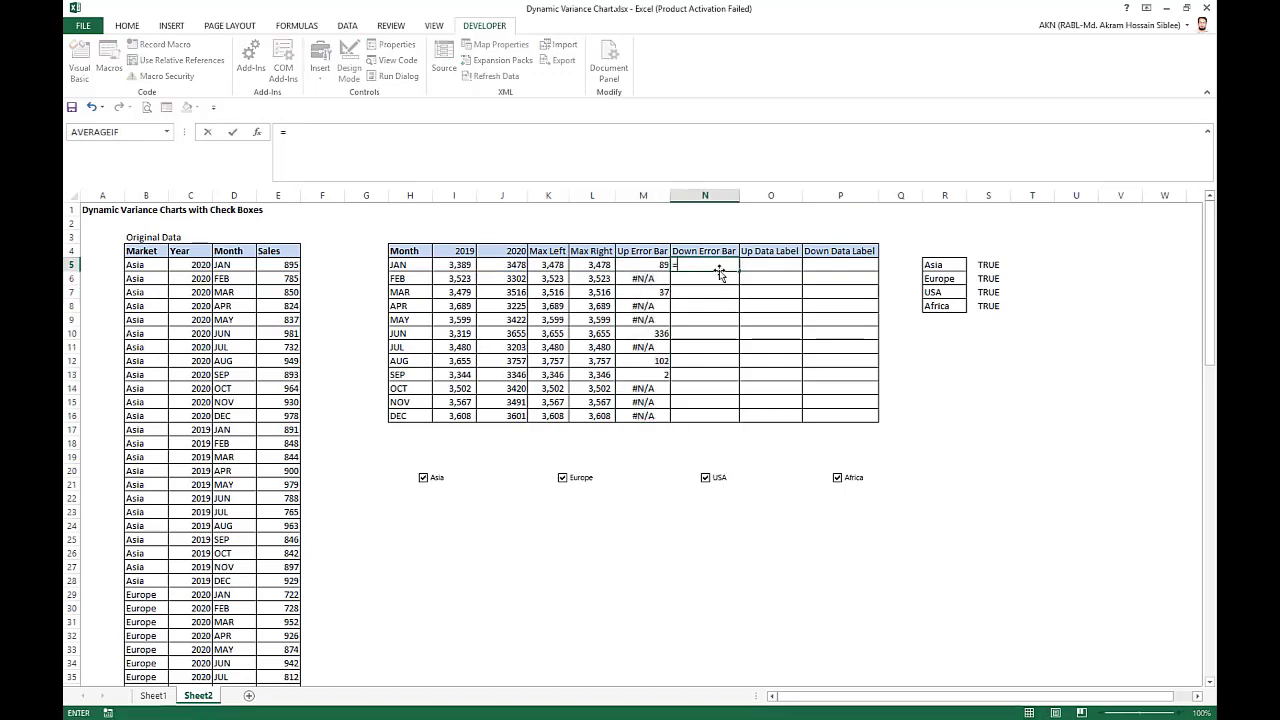
type("IF(")
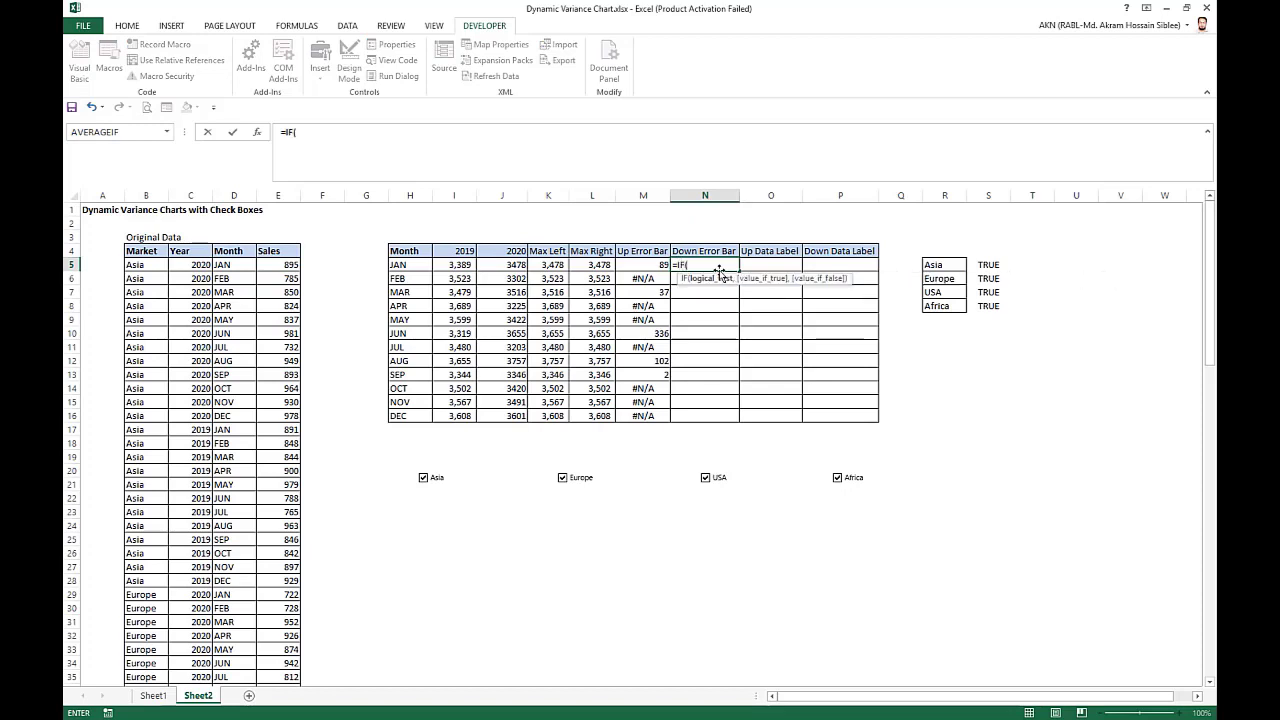
left_click(515, 266)
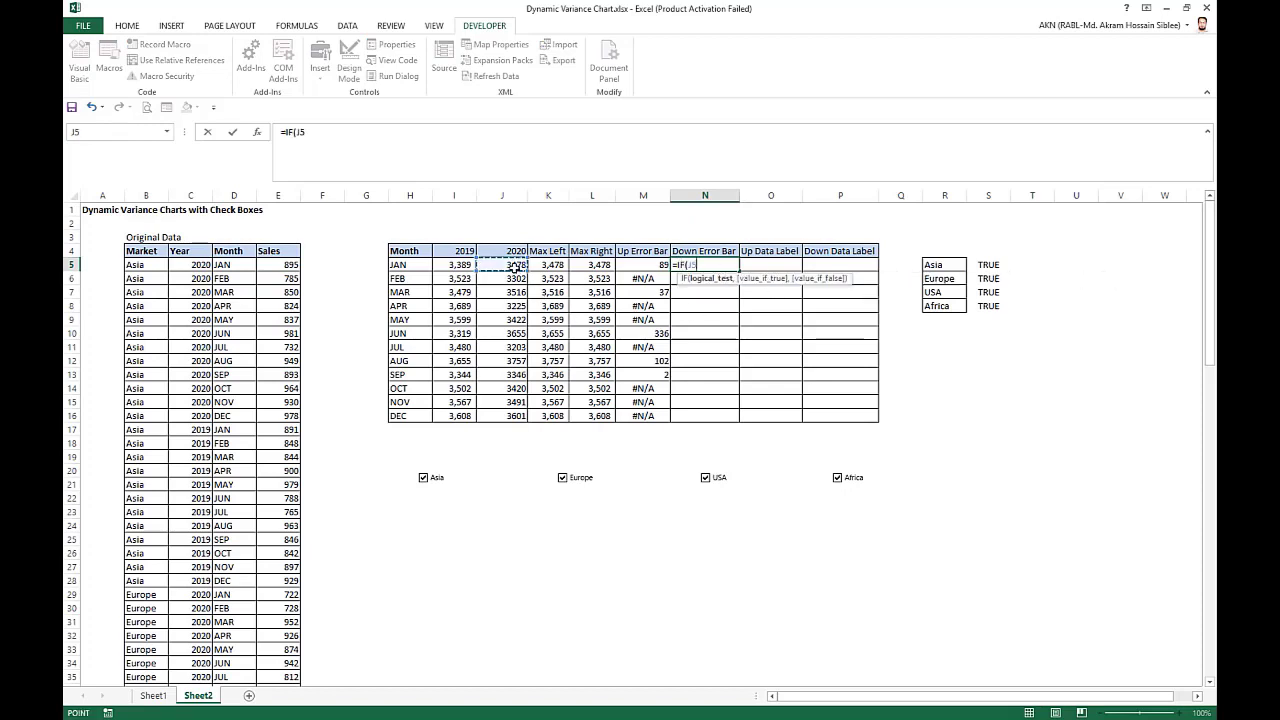
type("<")
left_click(452, 267)
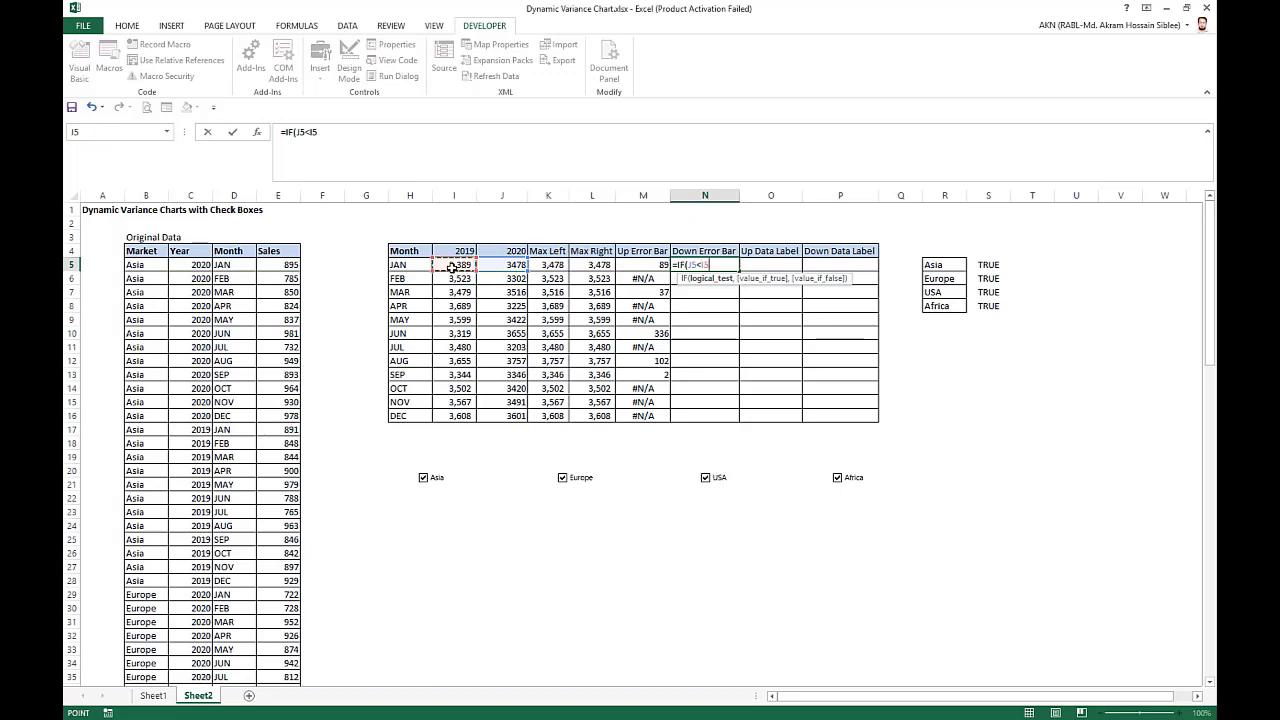
type(",")
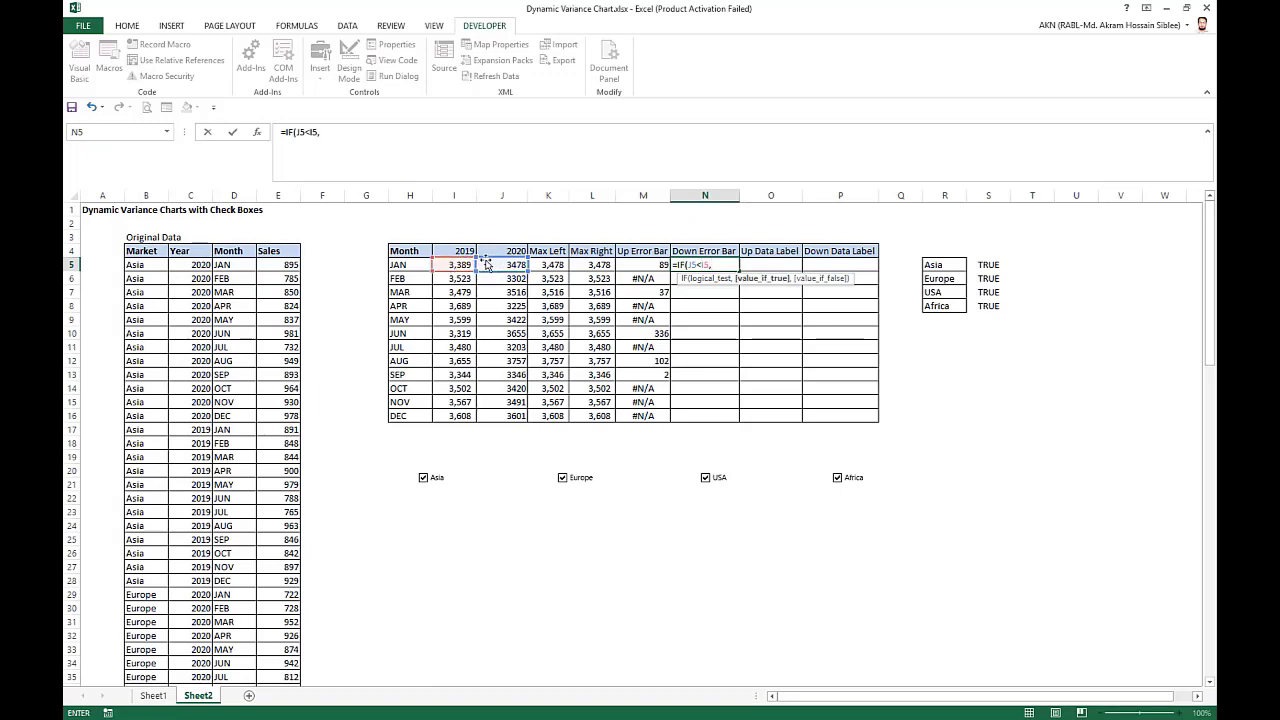
Complete the N5 formula with I5-J5 if true and NA() if false, and fill it down through N16.
left_click(454, 266)
type("-")
left_click(498, 264)
type(",NA(")
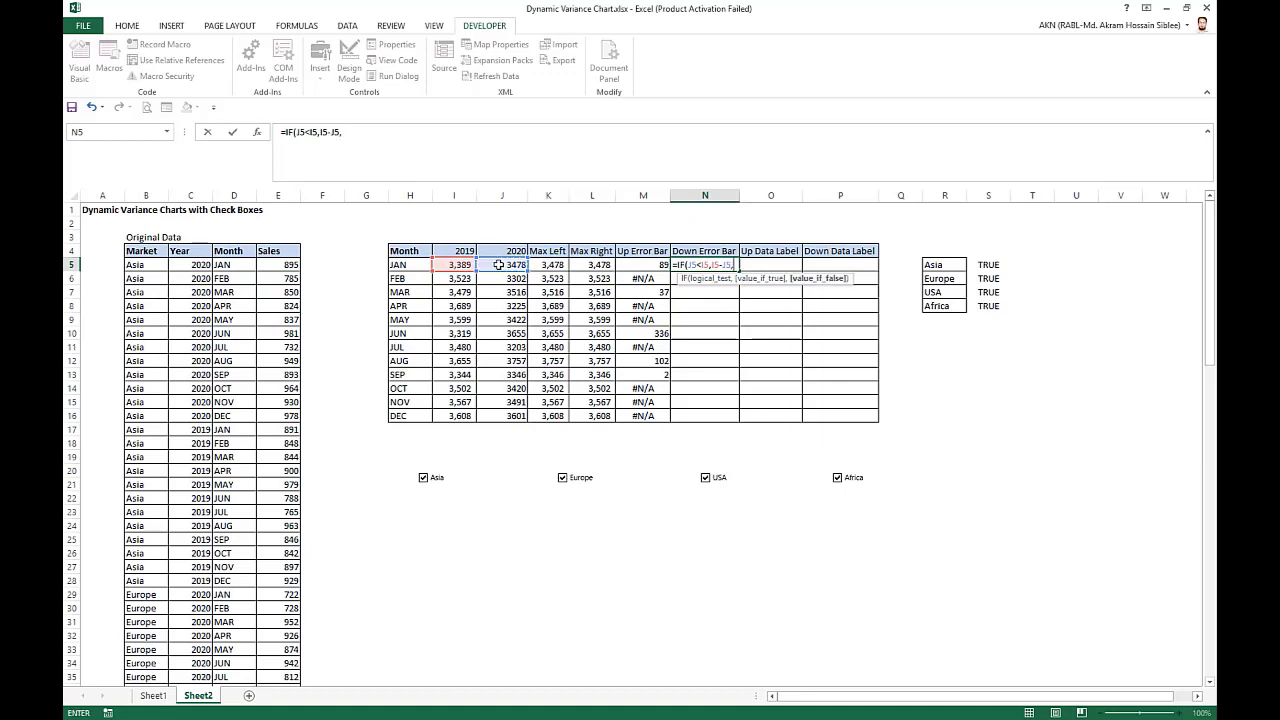
type("))")
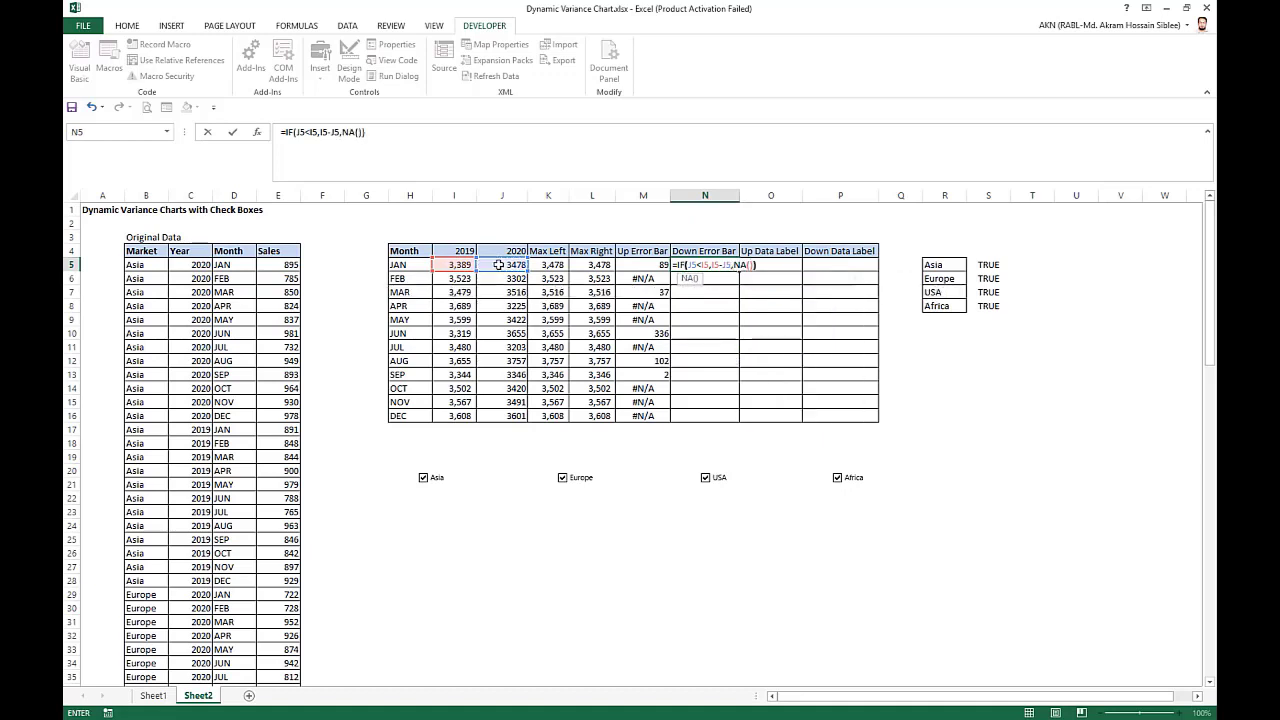
key("ctrl+Return")
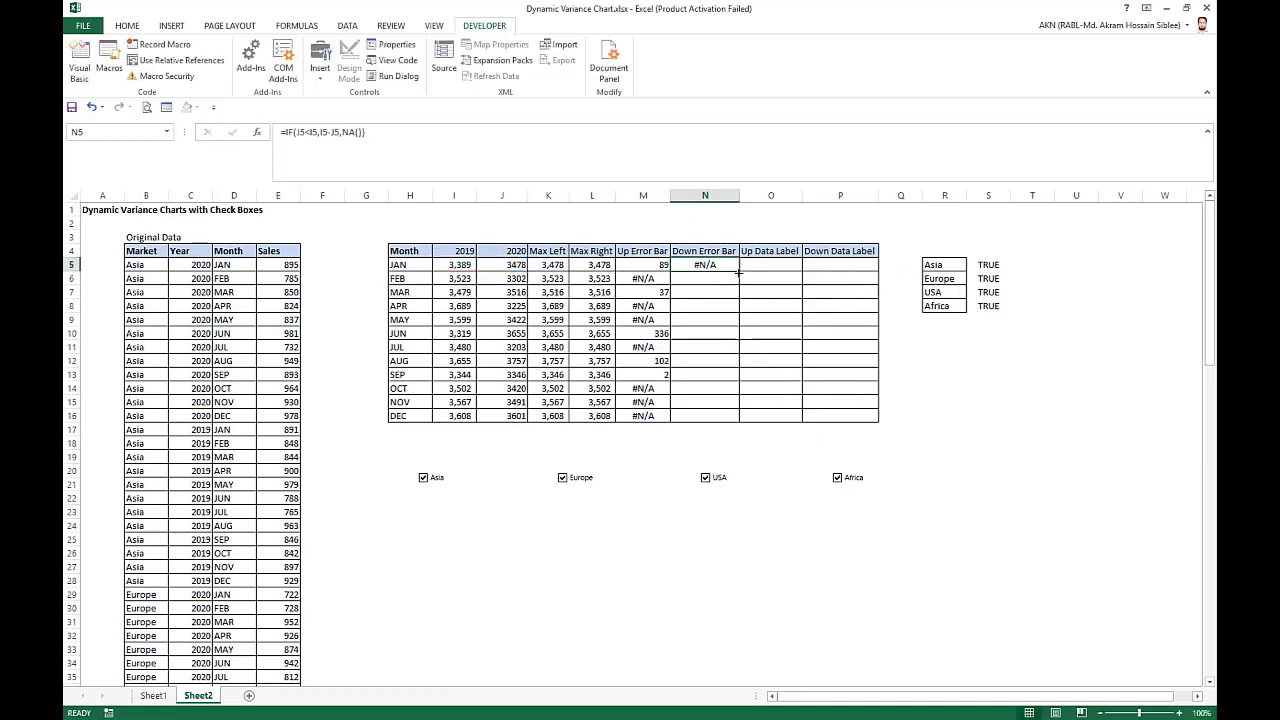
double_click(740, 270)
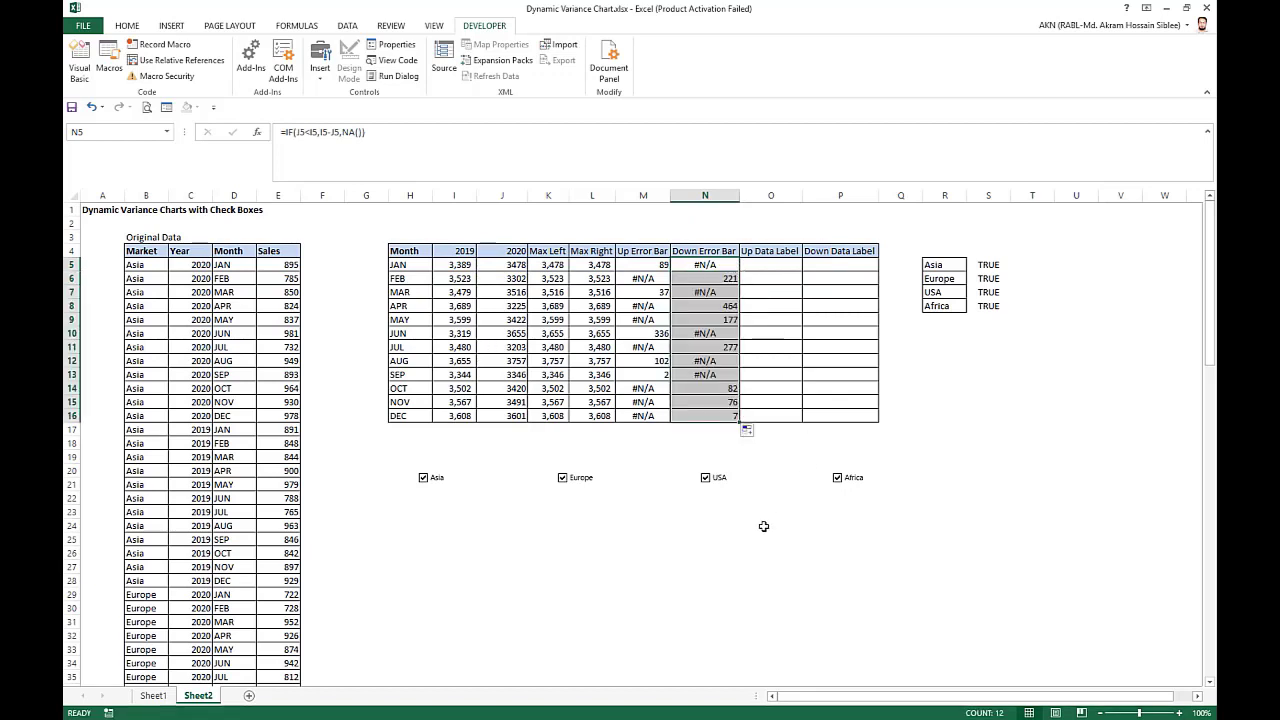
left_click(612, 539)
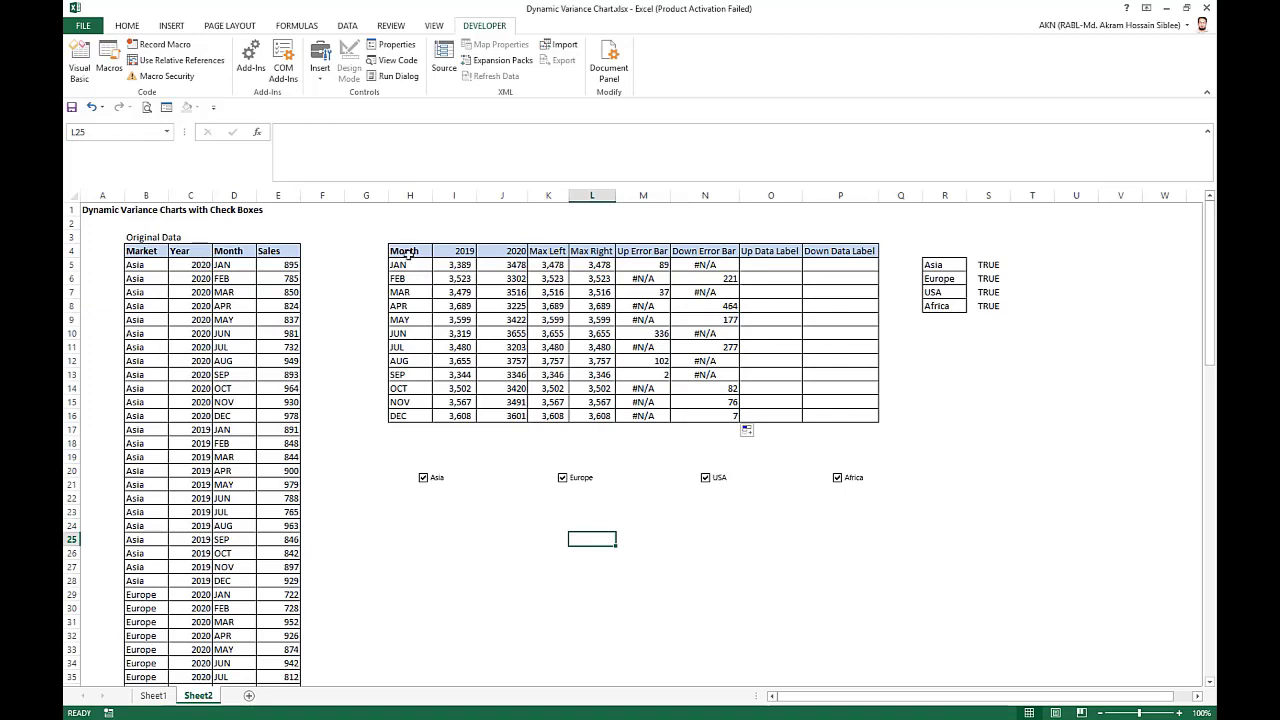
Insert a clustered column chart from the Month through Max Right data in H4:L16 and enlarge it.
left_click_drag(407, 255, 590, 415)
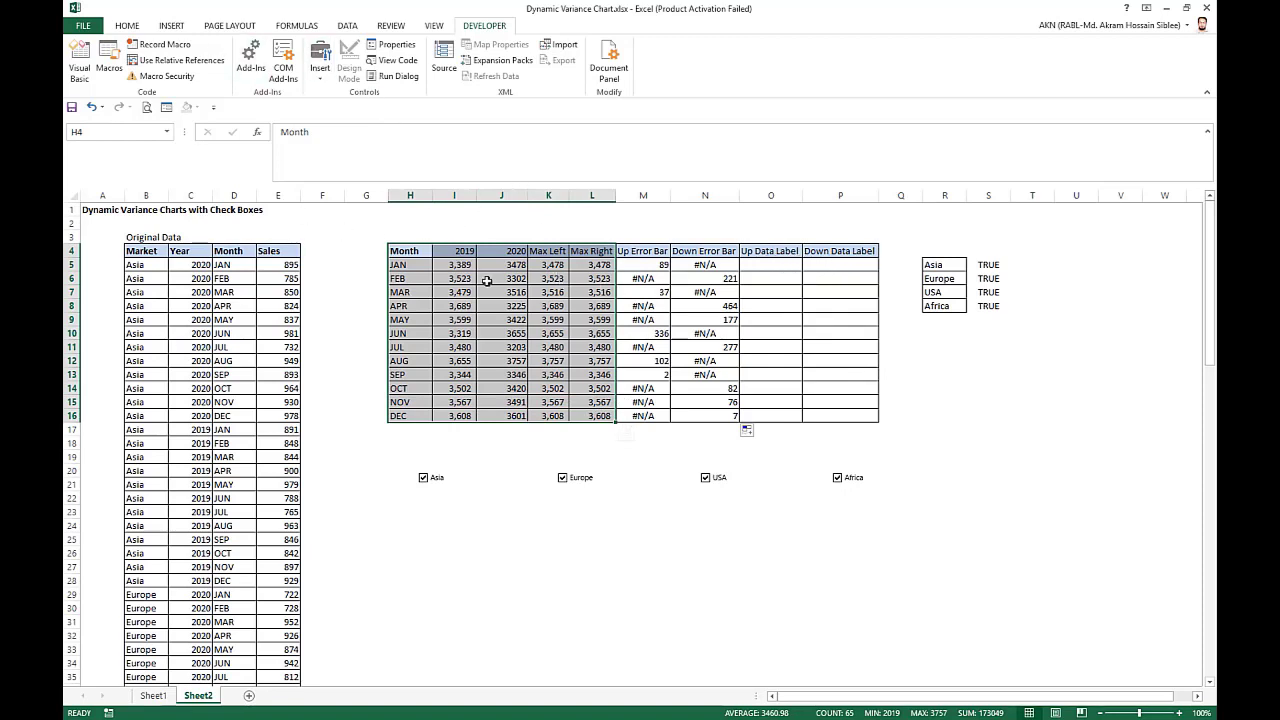
left_click(170, 25)
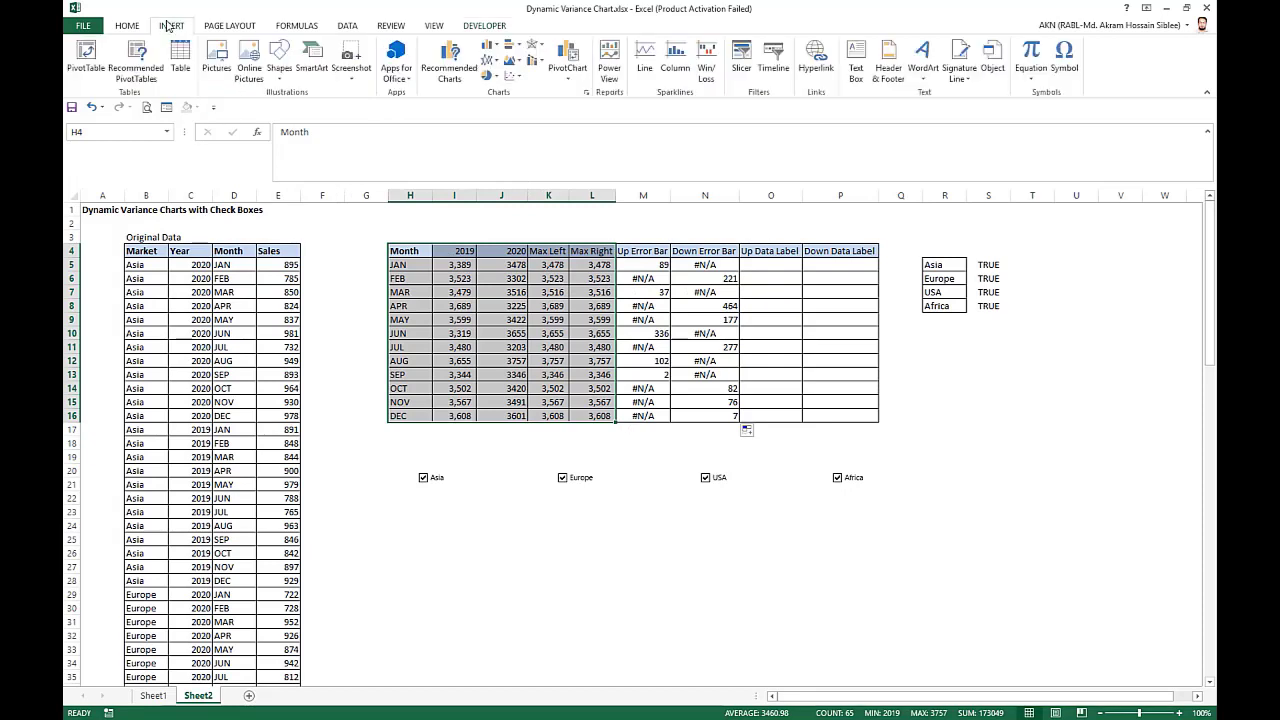
left_click(492, 46)
left_click(500, 92)
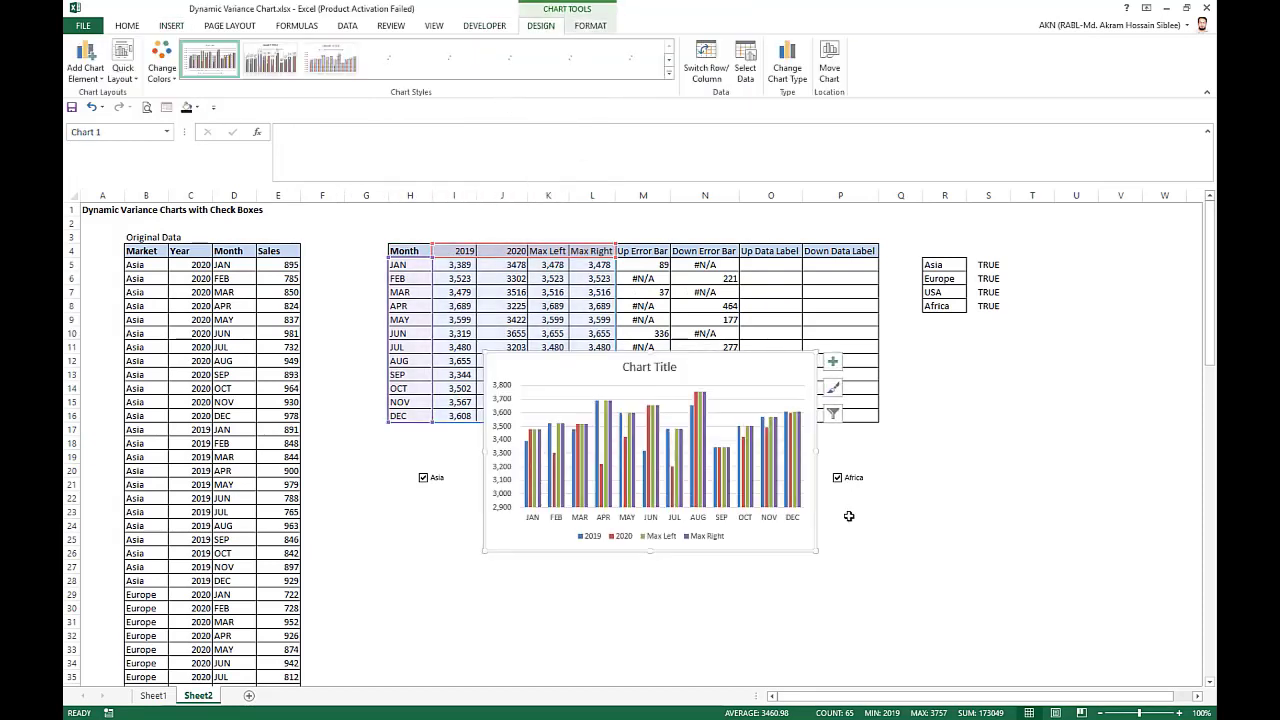
left_click_drag(817, 549, 975, 575)
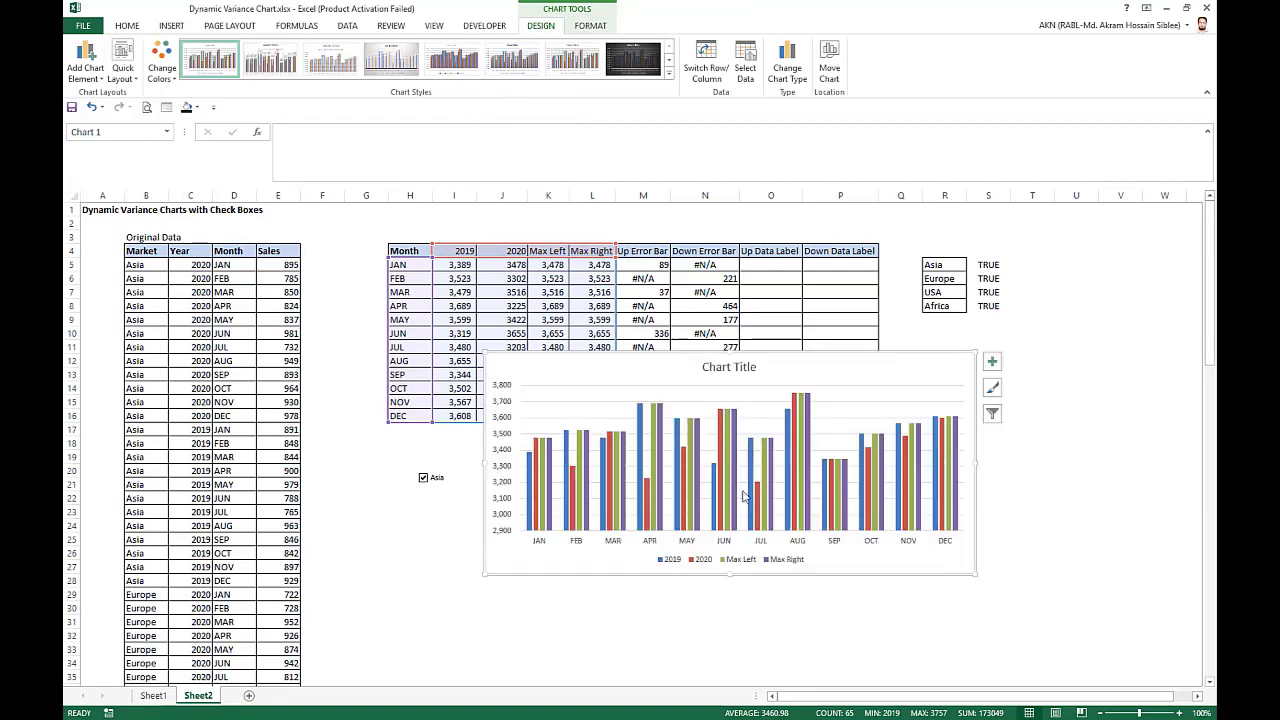
Reorder the chart's data series so that Max Left comes first, ahead of 2019 and 2020.
right_click(538, 467)
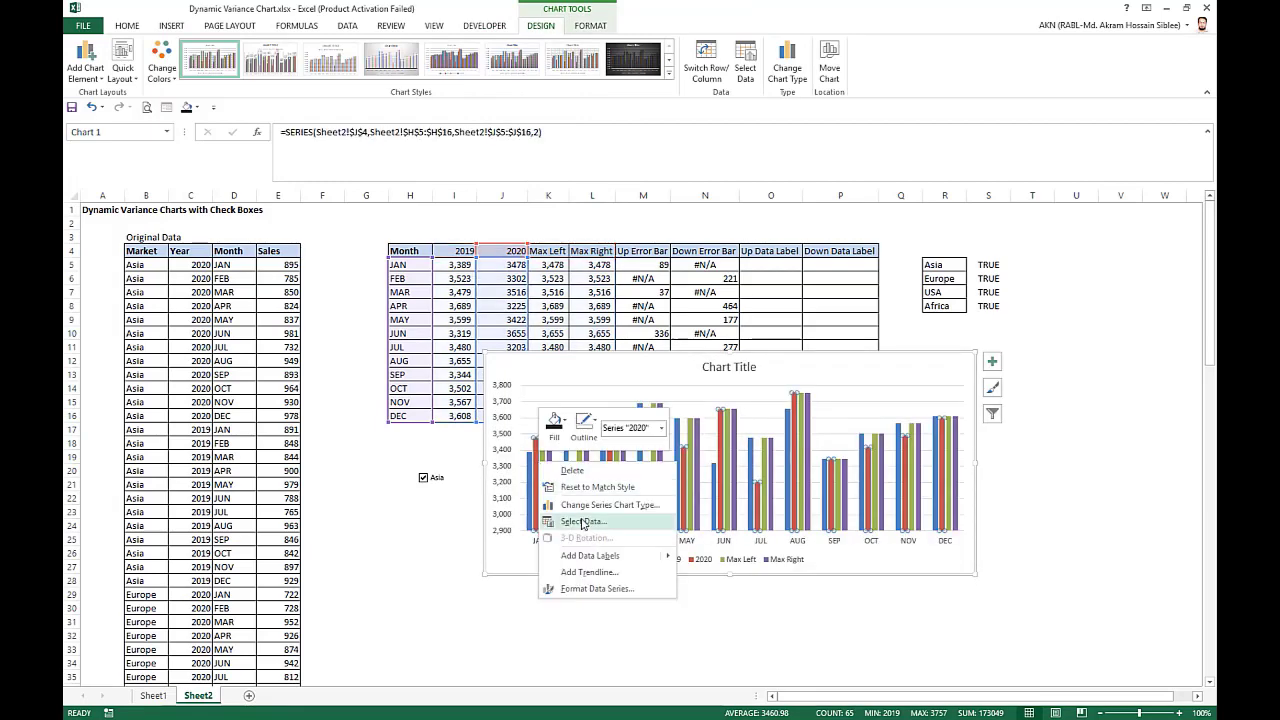
left_click(584, 522)
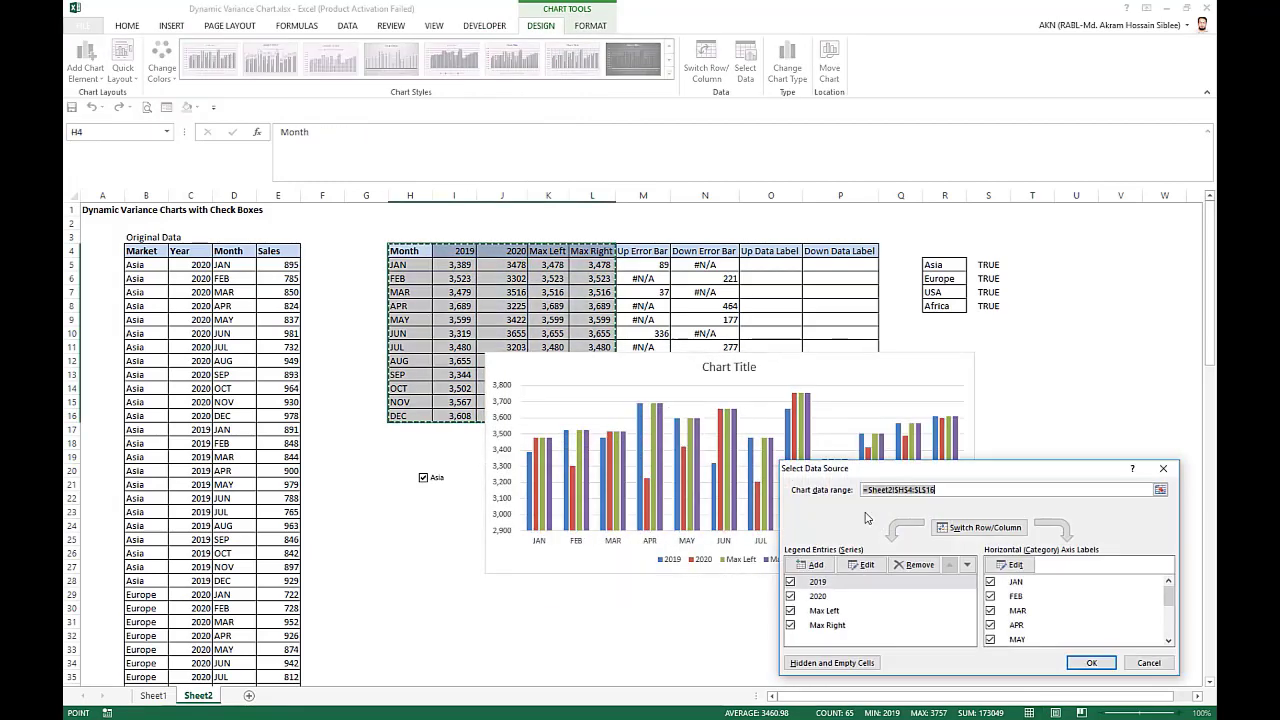
left_click(820, 612)
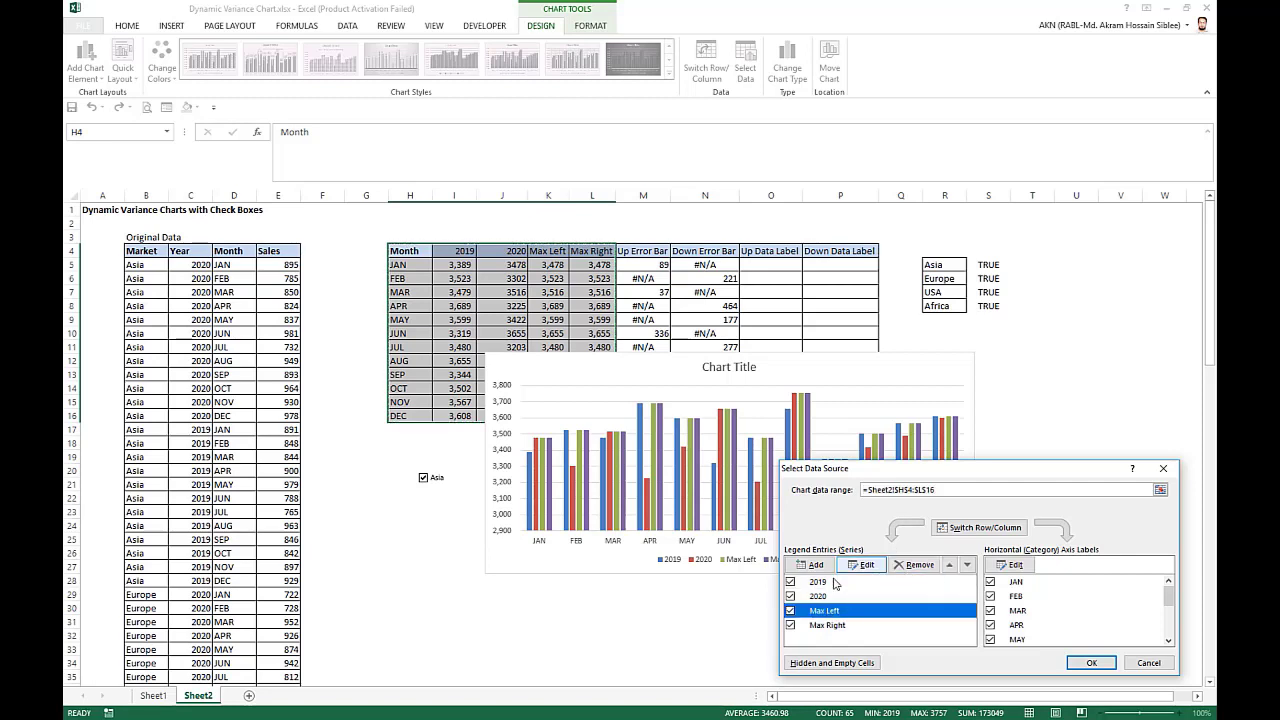
left_click(949, 565)
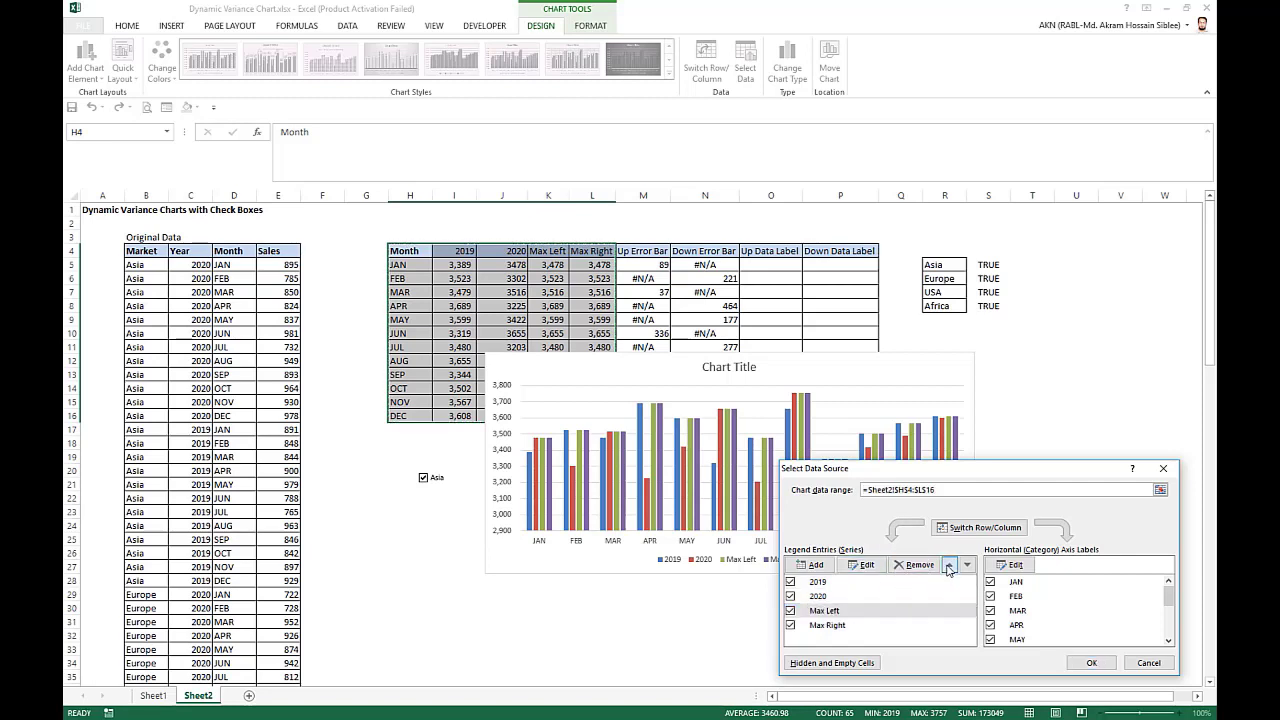
left_click(949, 565)
left_click(1092, 663)
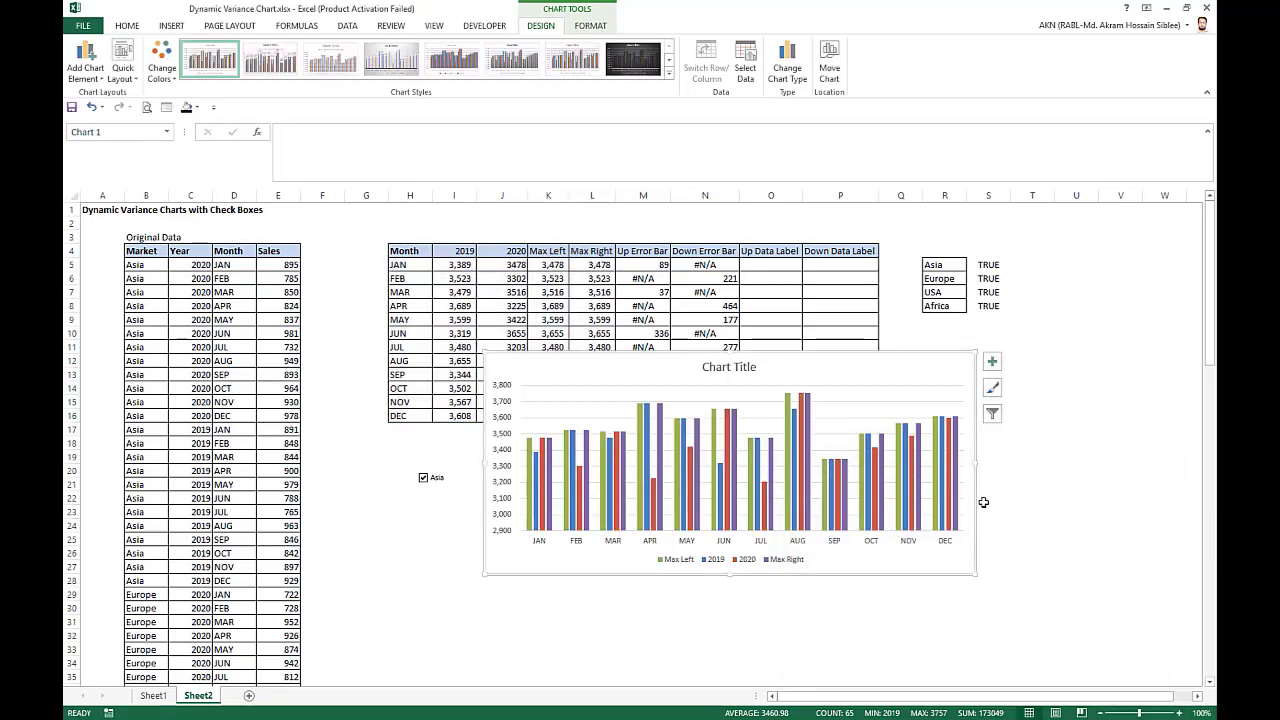
Add error bars to the Max Left series and to the Max Right series.
left_click(531, 481)
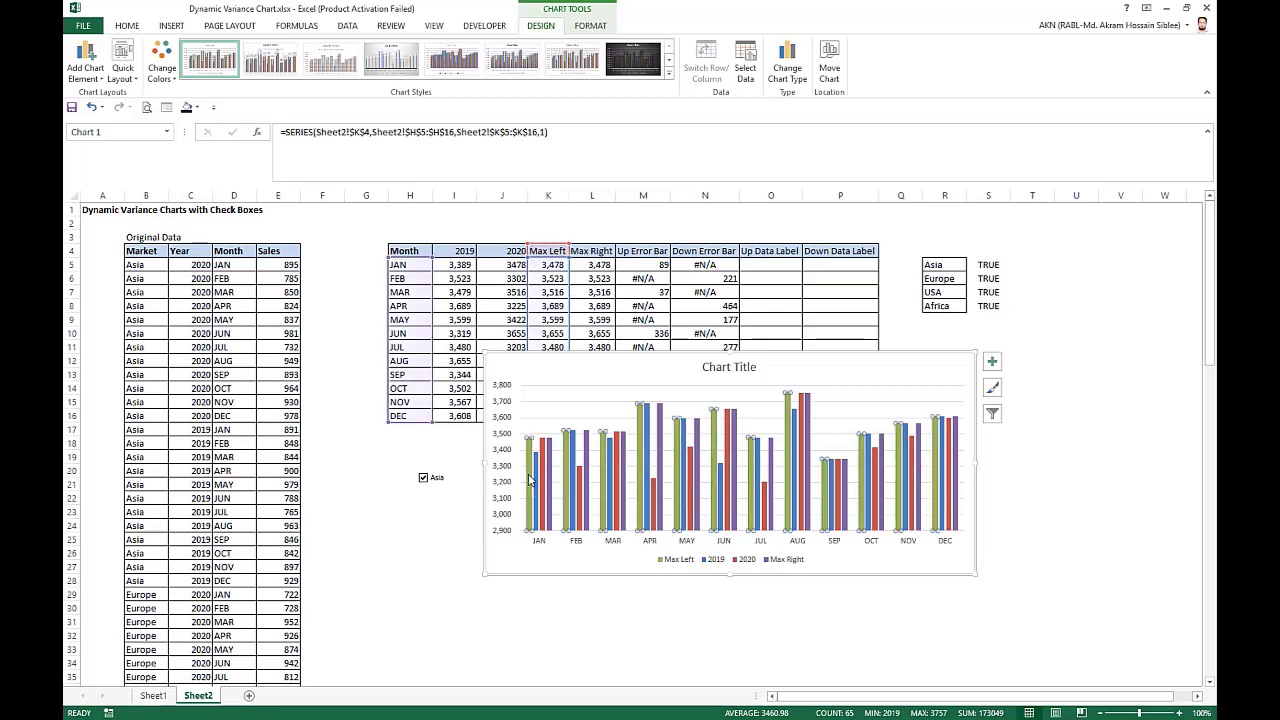
left_click(992, 361)
left_click(1025, 448)
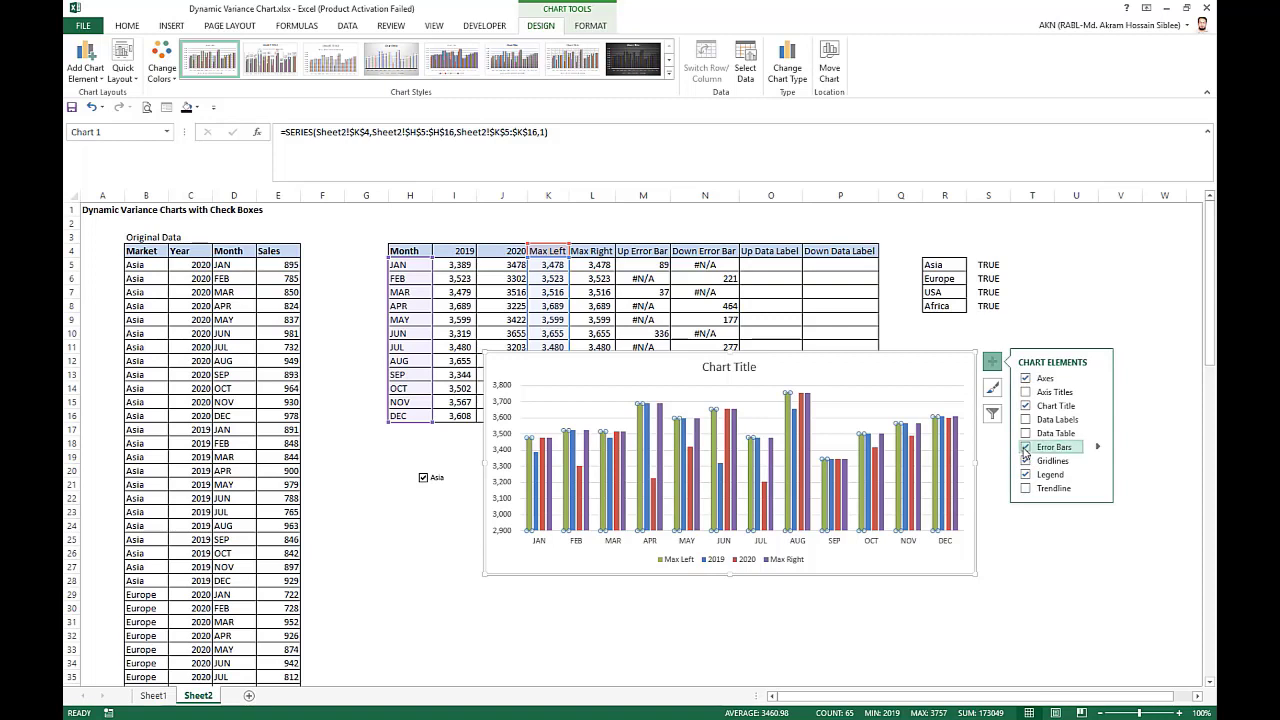
left_click(550, 466)
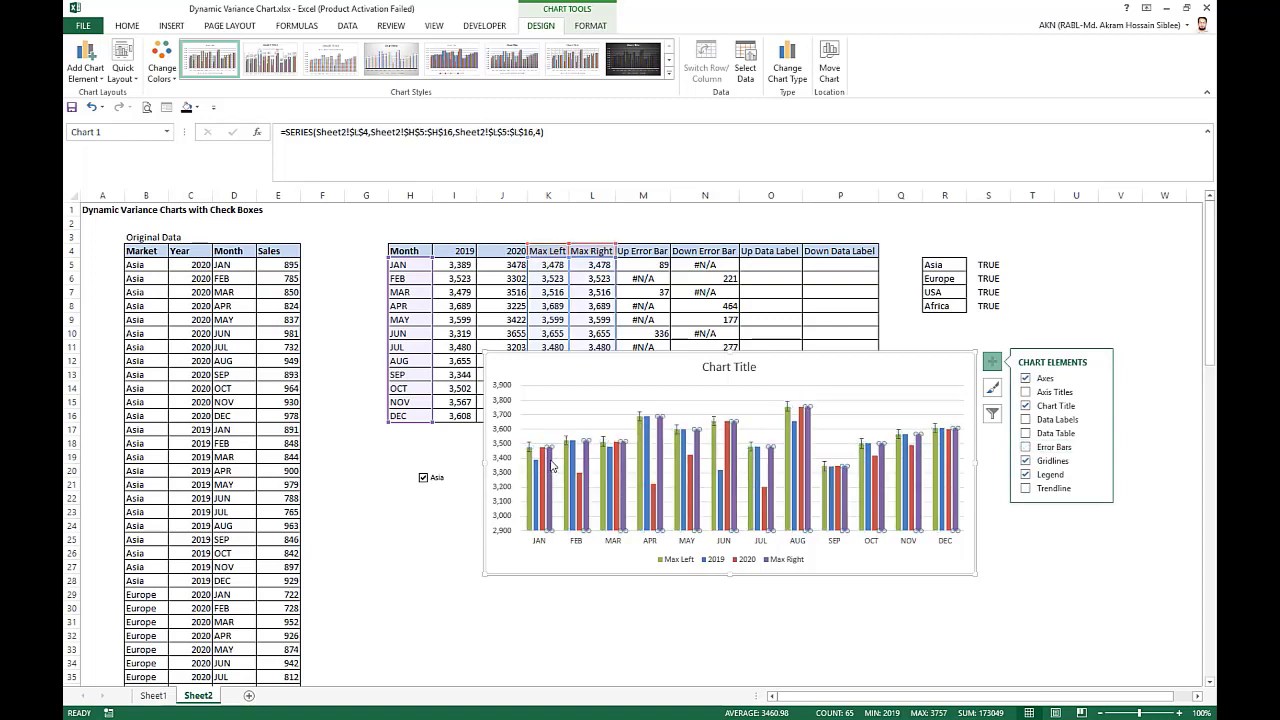
left_click(1025, 448)
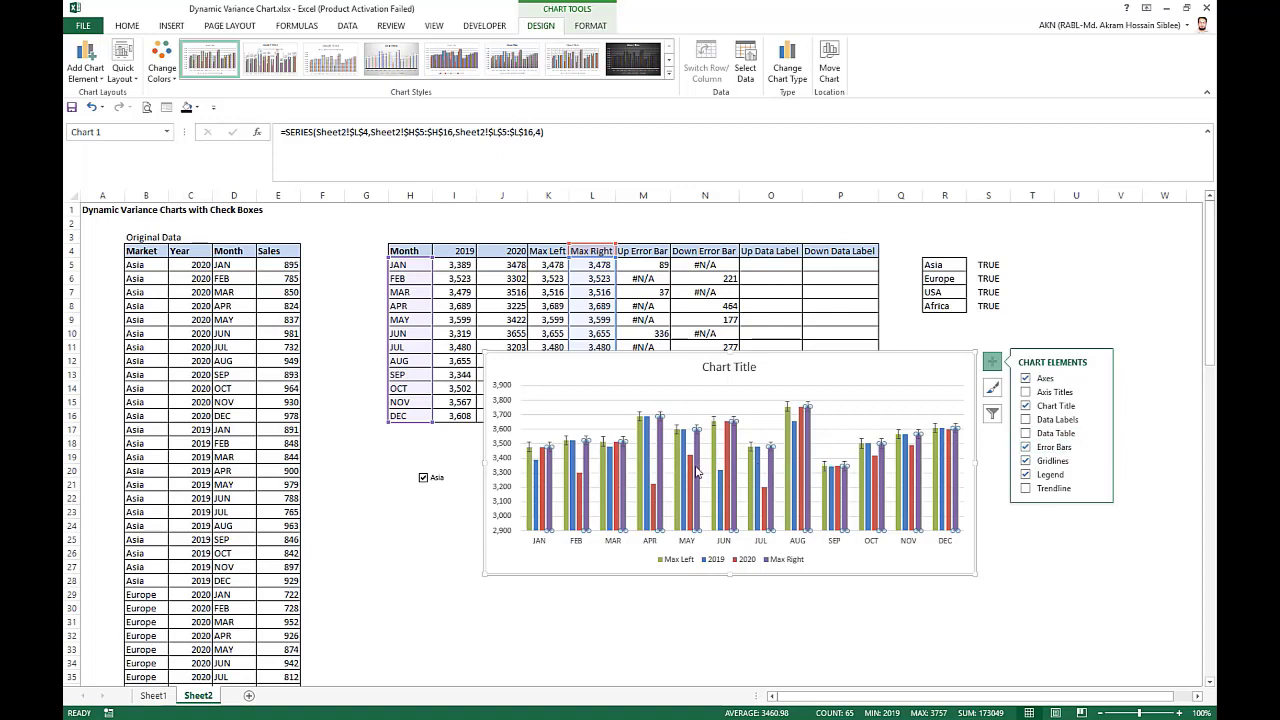
Format the Max Left error bars with Minus direction and No Cap end style.
right_click(529, 448)
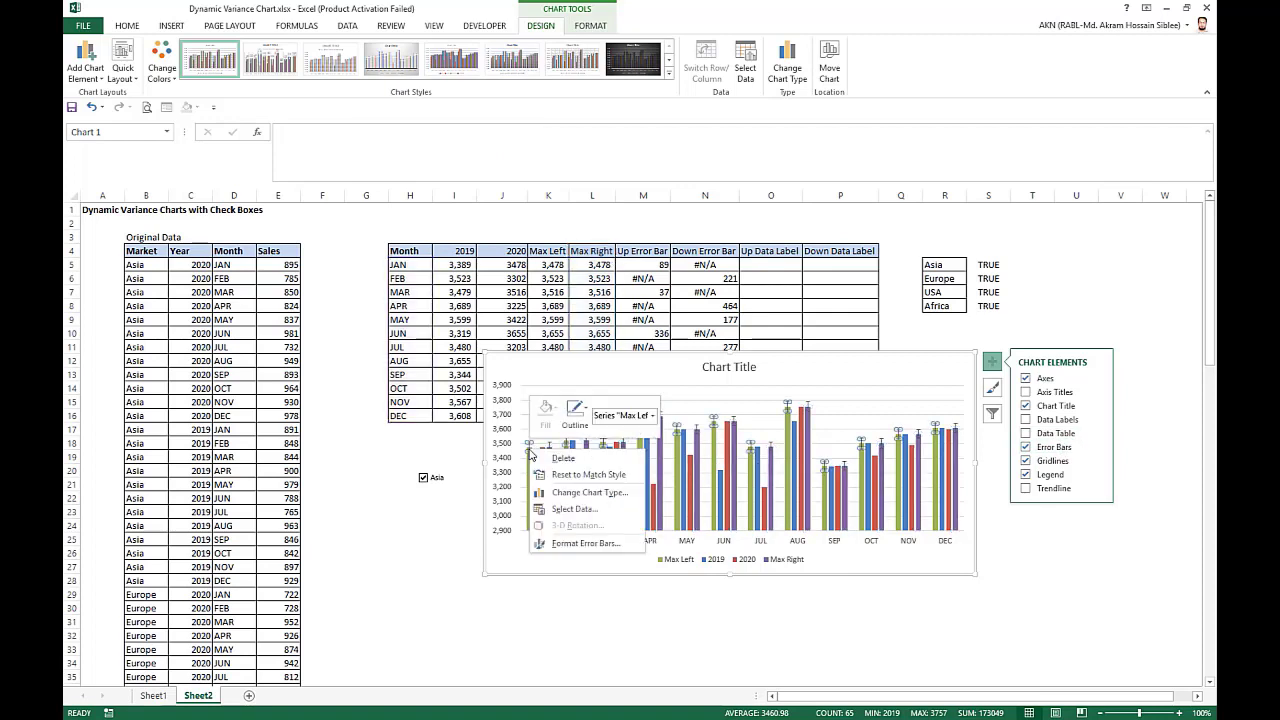
left_click(600, 545)
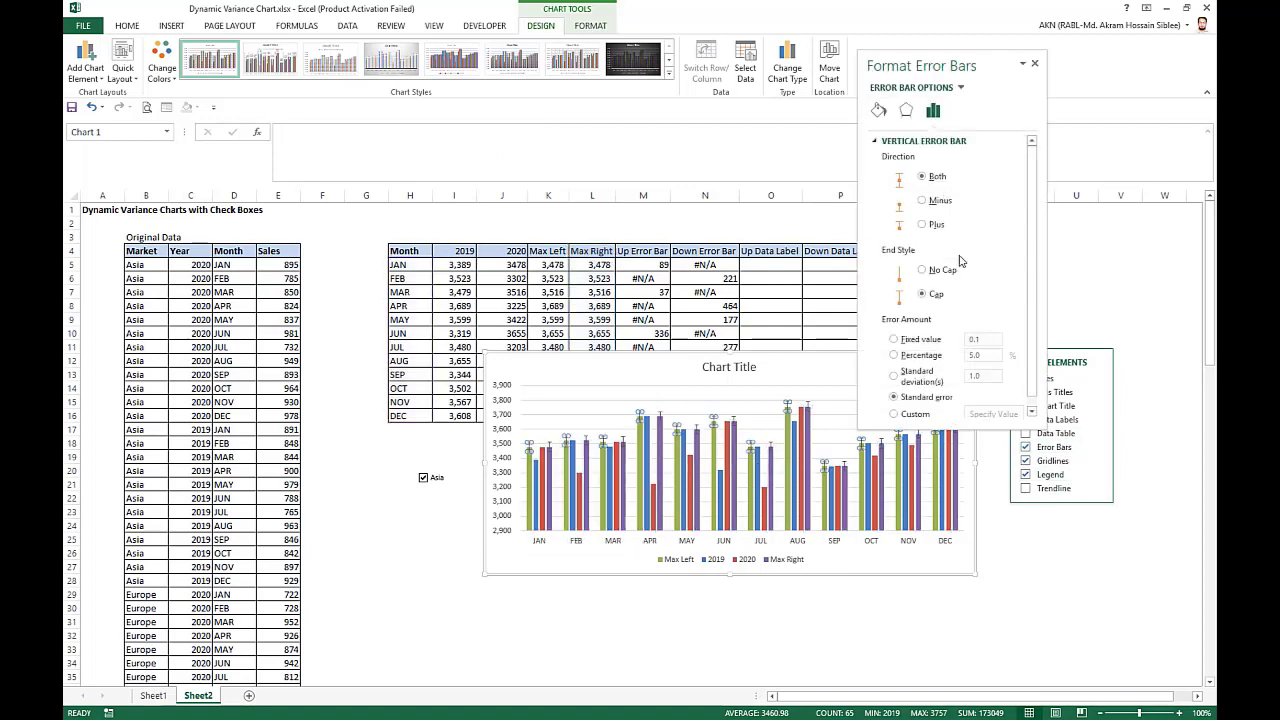
left_click(935, 205)
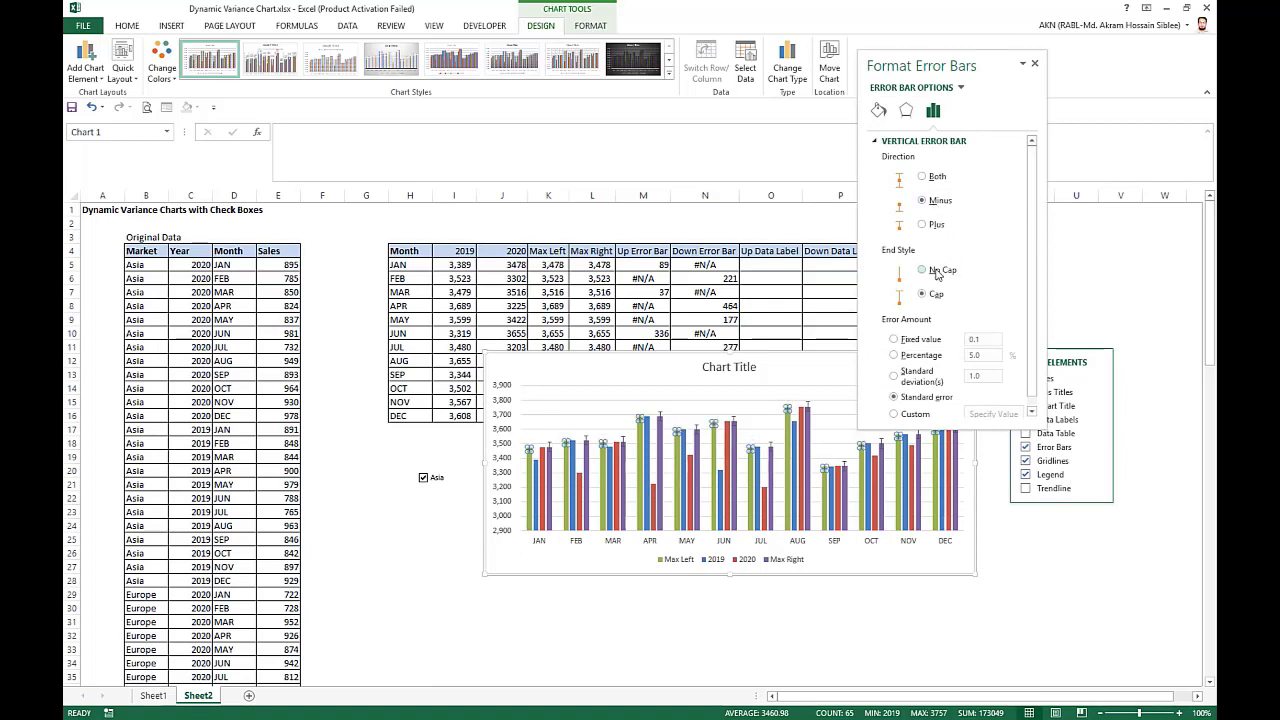
left_click(922, 270)
Give the Max Left error bars a custom amount with the positive value empty and the negative value from Up Error Bar cells M5:M16.
left_click(895, 413)
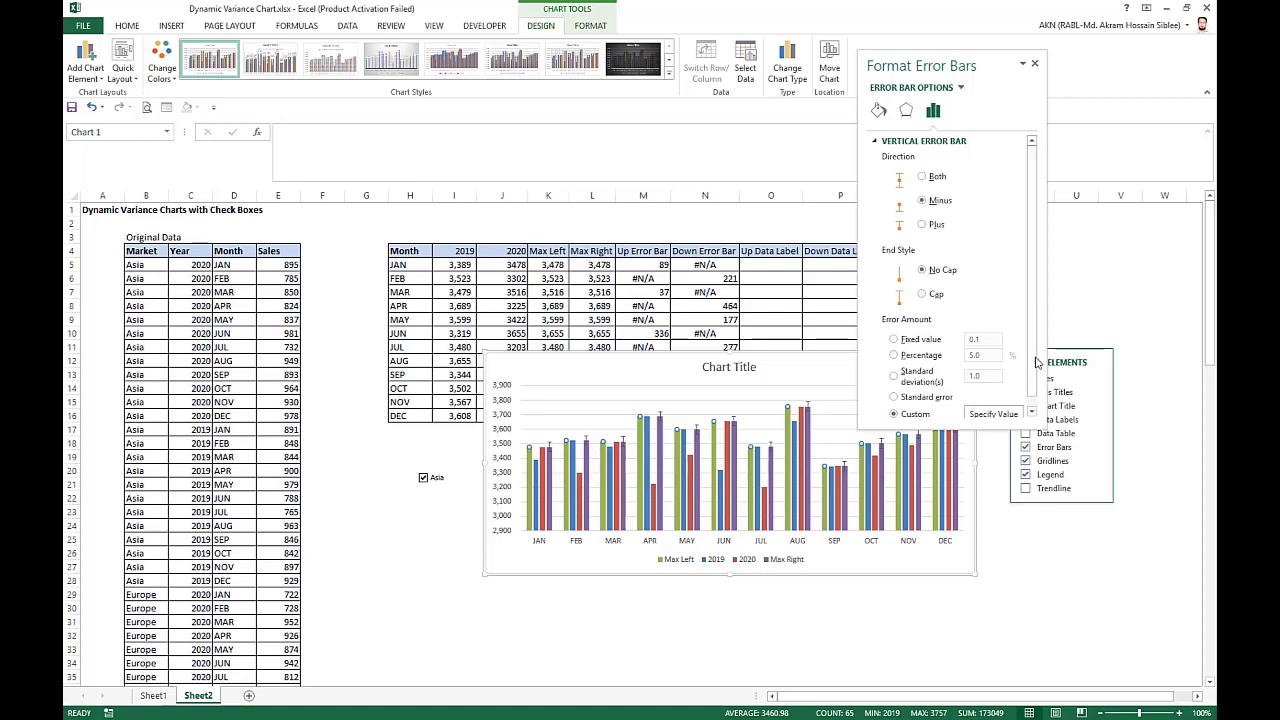
scroll(1037, 362, "down", 1)
left_click(993, 404)
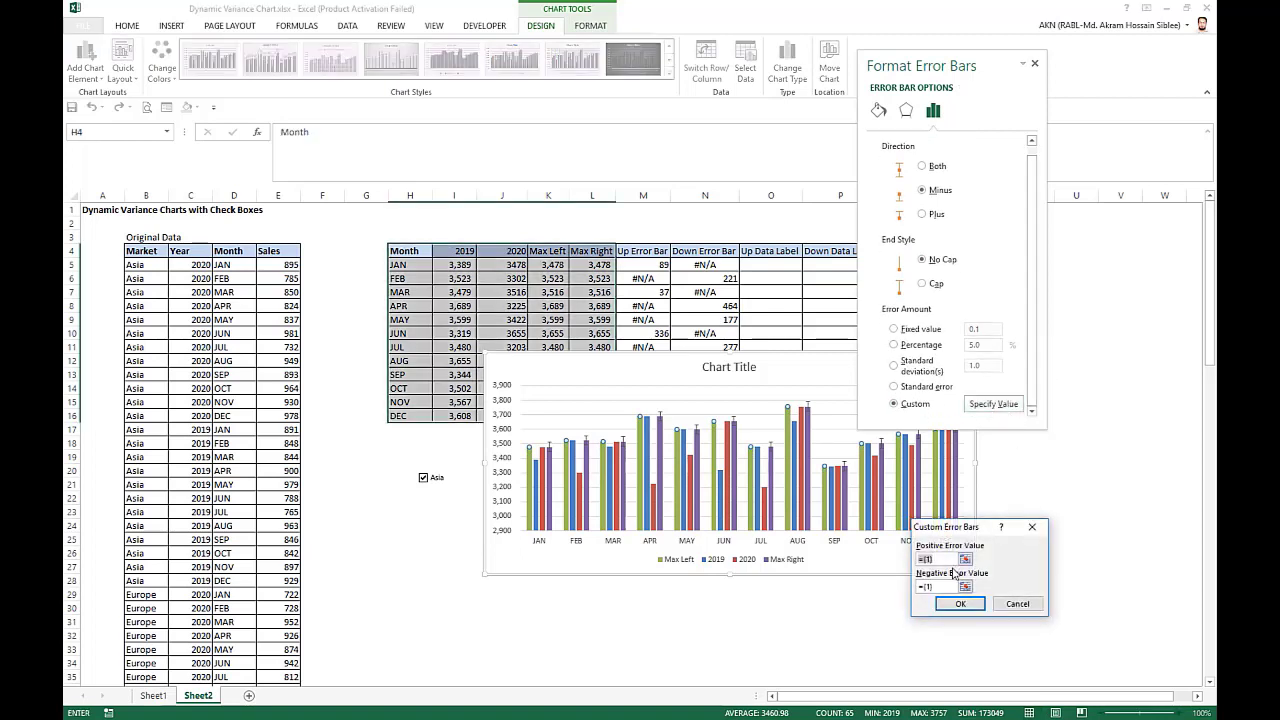
key("BackSpace")
left_click_drag(928, 589, 889, 591)
key("BackSpace")
left_click_drag(638, 264, 651, 418)
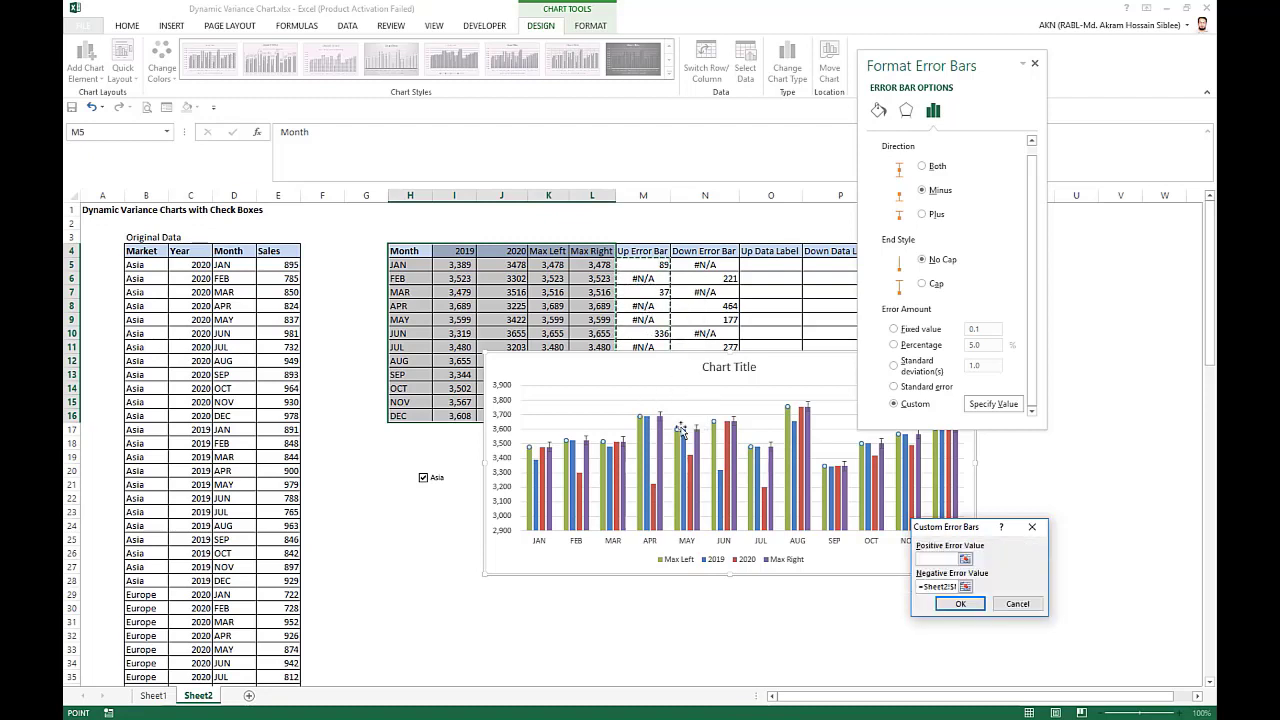
left_click(961, 607)
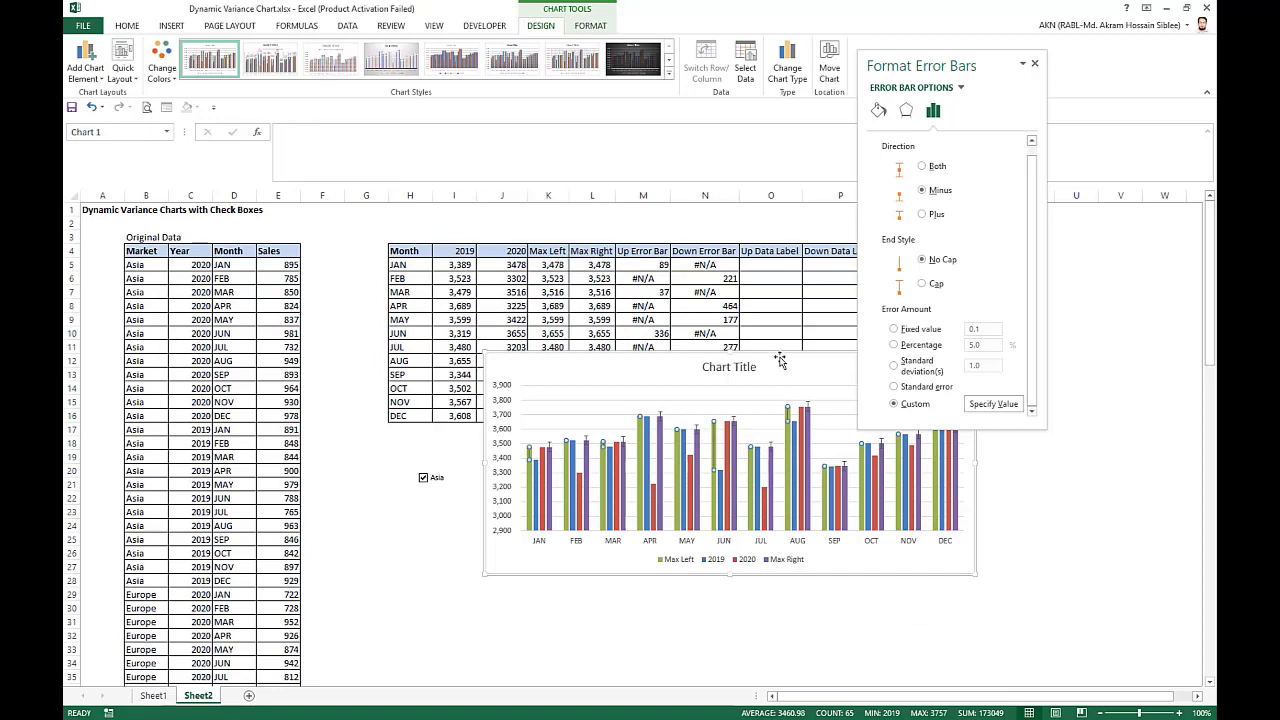
Move the chart below the summary table and set the Max Right error bars to Minus direction with No Cap.
left_click_drag(782, 372, 779, 451)
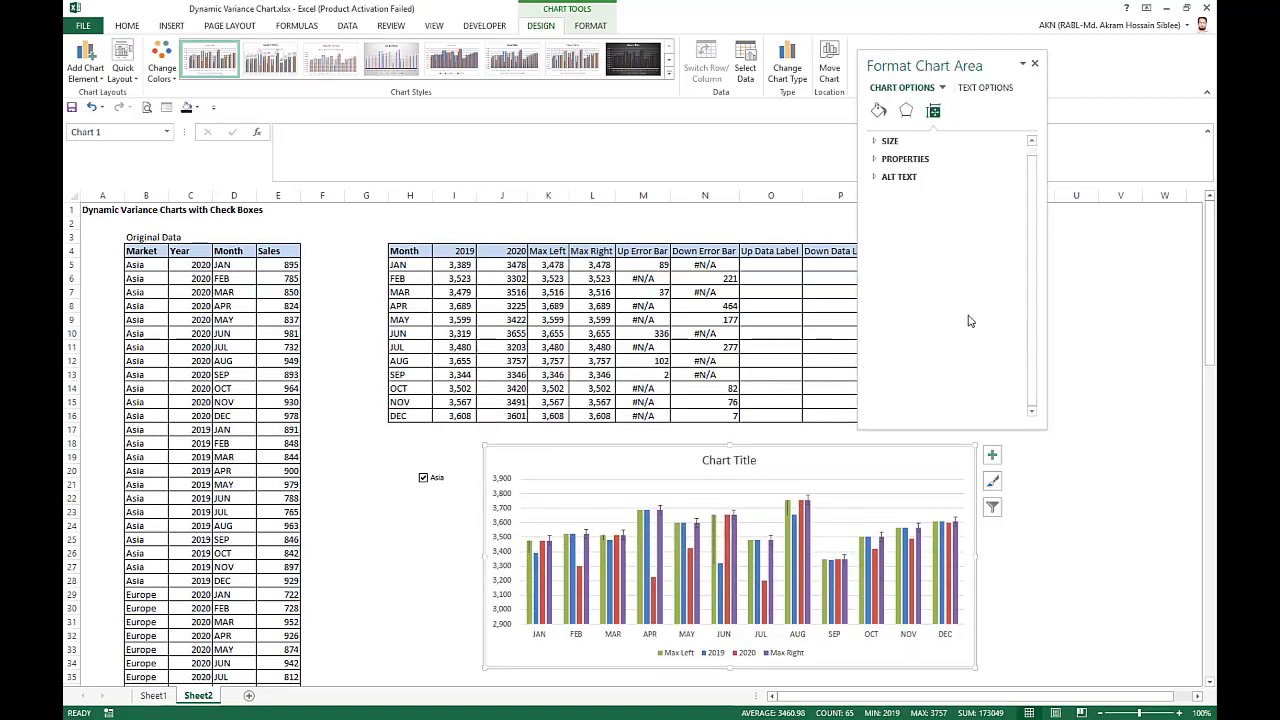
left_click(549, 539)
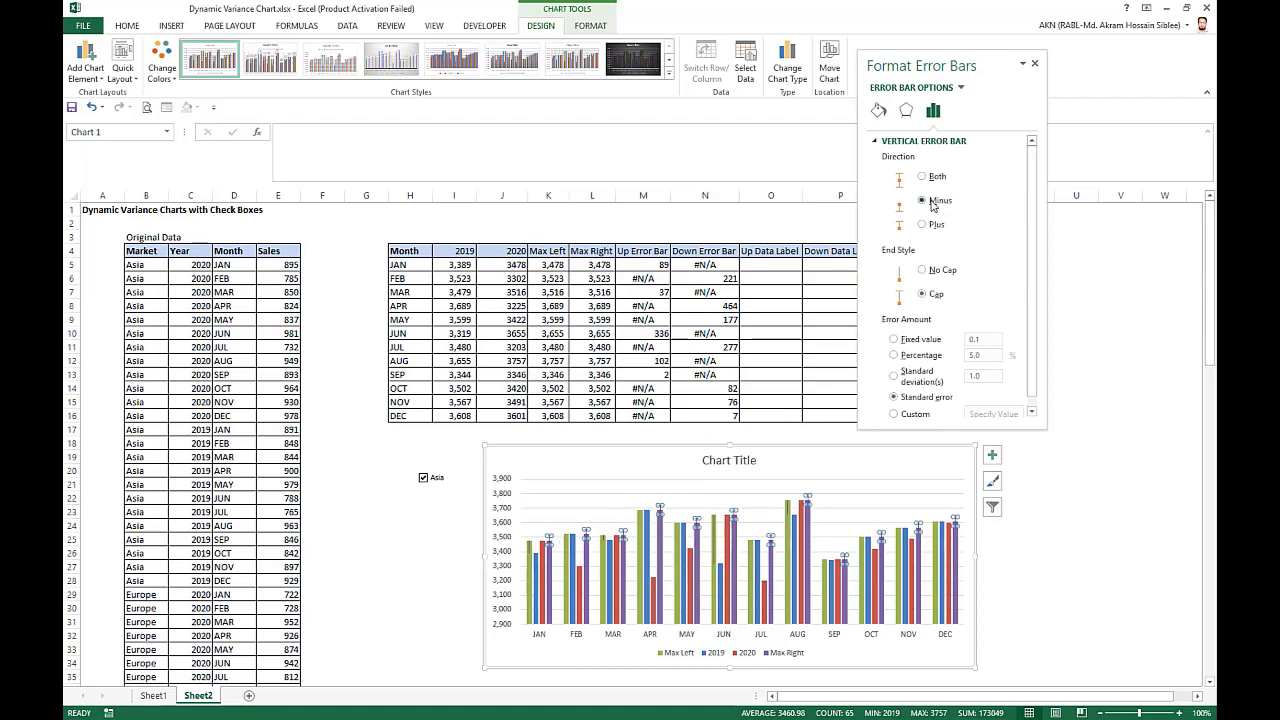
left_click(929, 274)
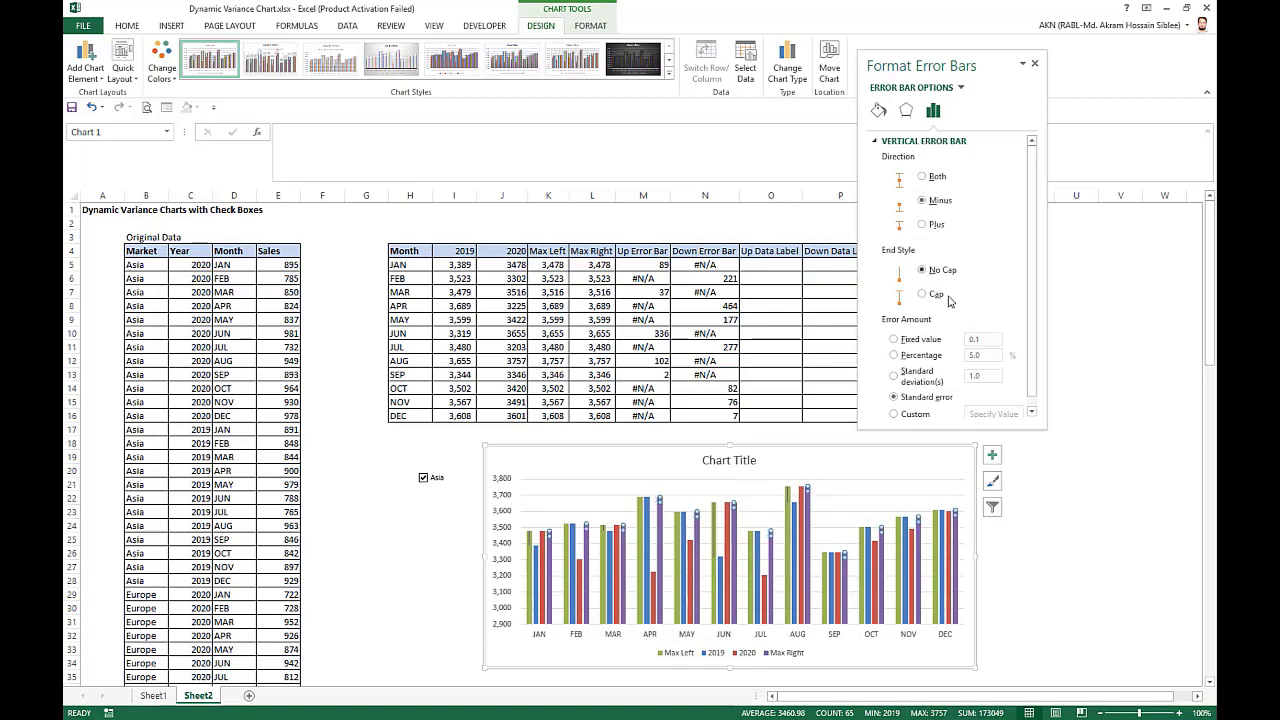
Give the Max Right error bars a custom amount with the positive value empty and the negative value from Down Error Bar cells N5:N16.
left_click(906, 414)
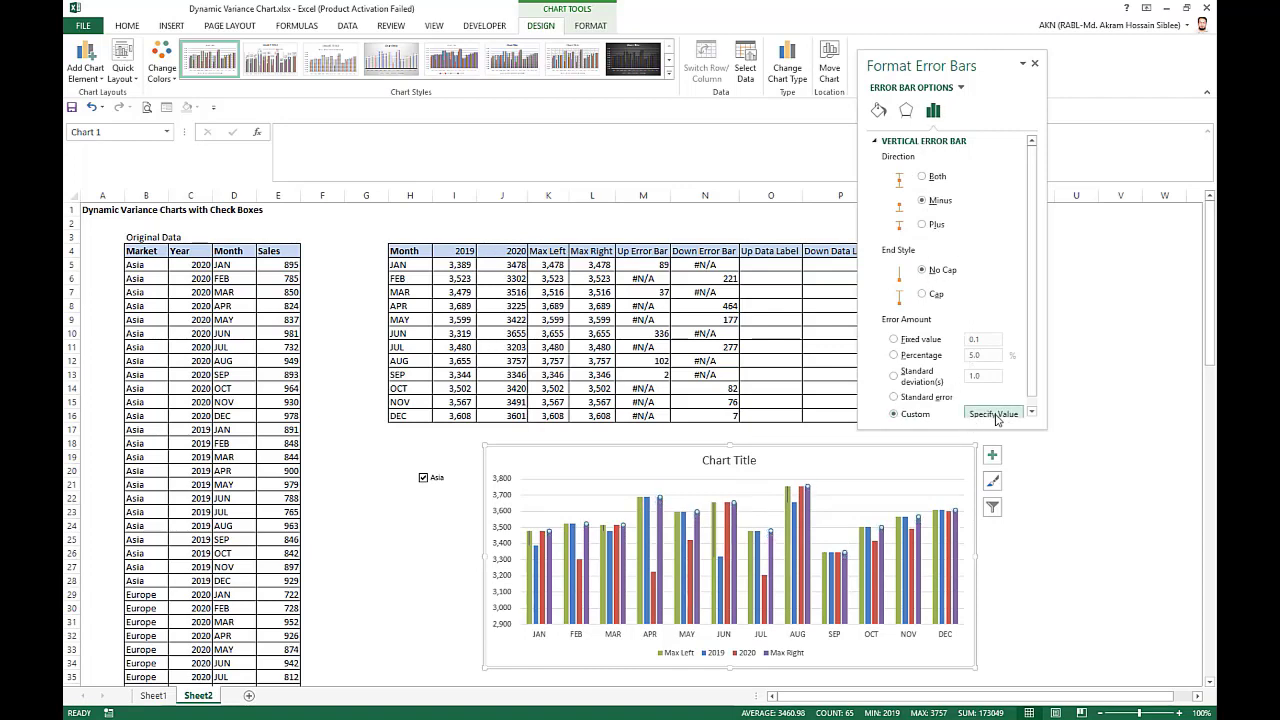
left_click(995, 414)
key("BackSpace")
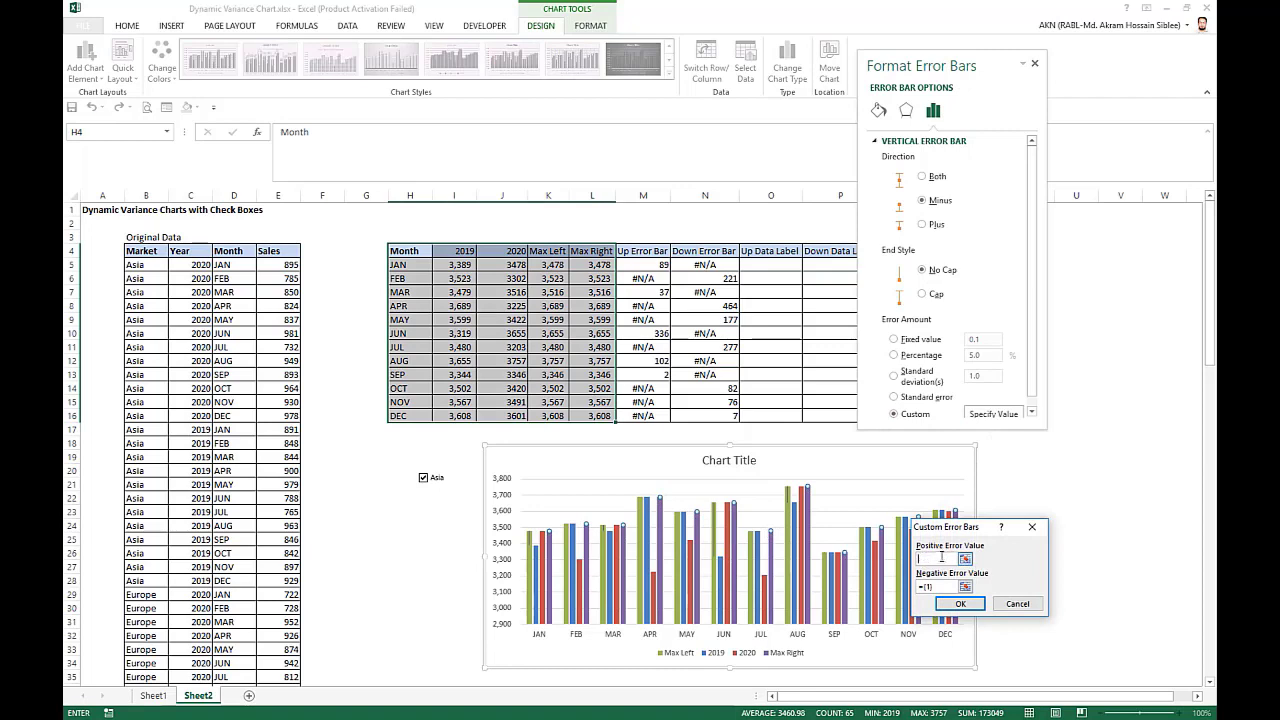
left_click(938, 589)
key("BackSpace")
key("BackSpace")
key("BackSpace")
key("BackSpace")
left_click_drag(712, 265, 720, 360)
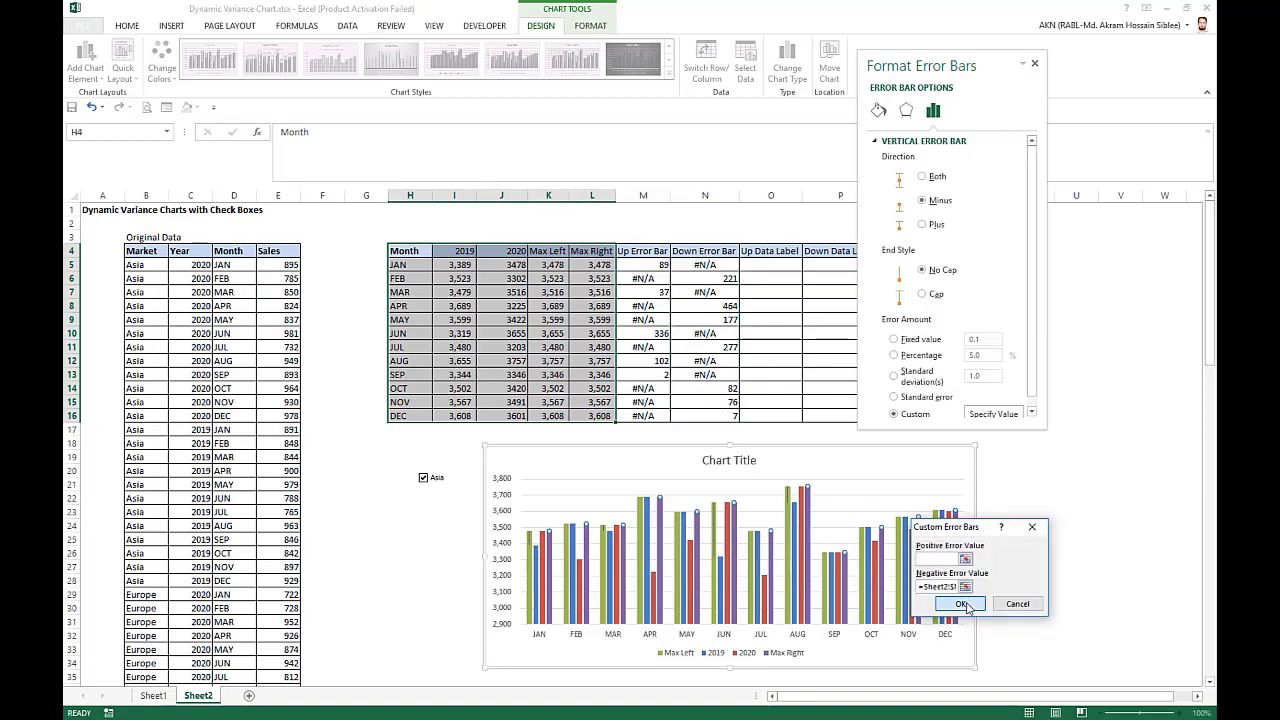
left_click(962, 606)
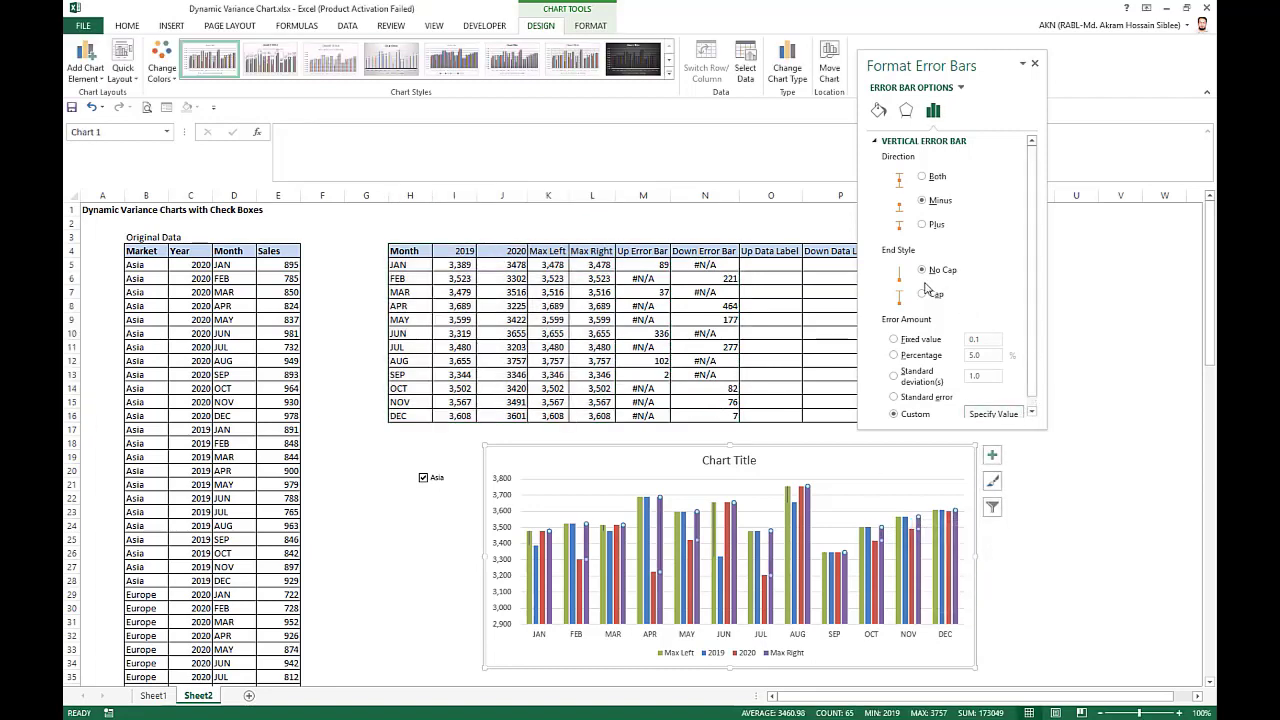
Format the Max Left error bars as a green 1.5 pt line with a stealth begin arrow.
left_click(530, 543)
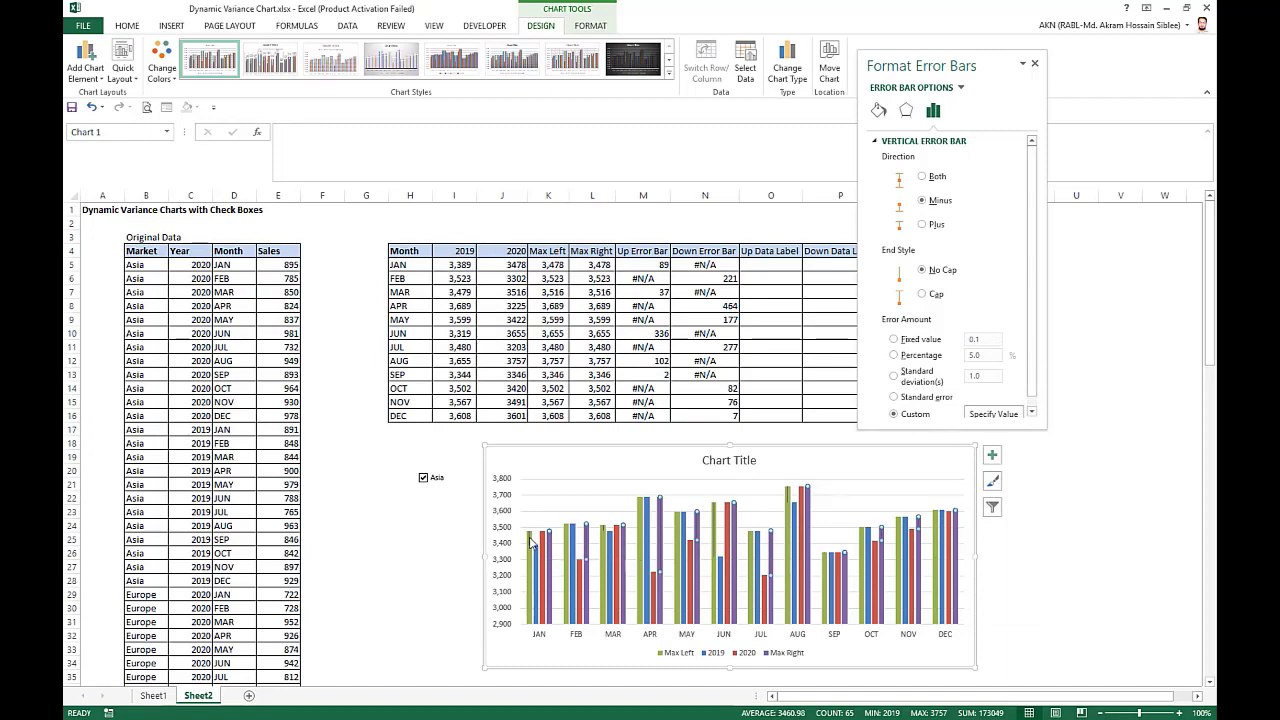
left_click(878, 110)
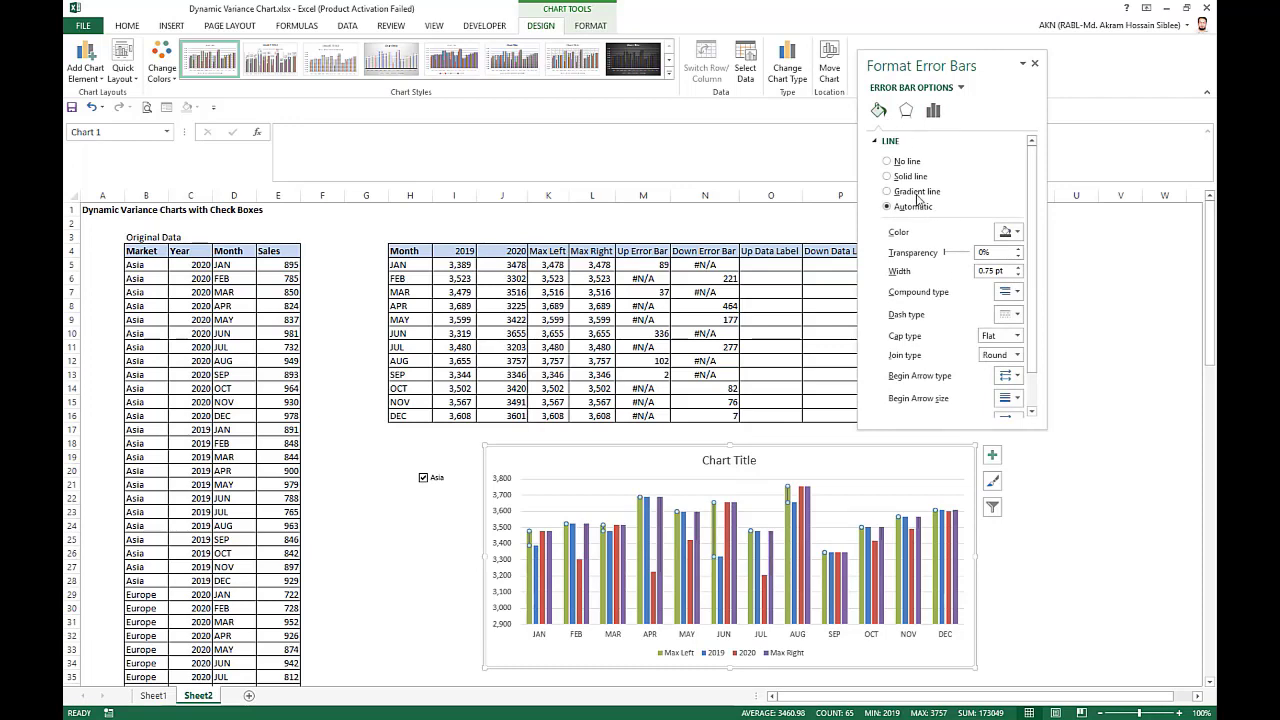
left_click(1018, 232)
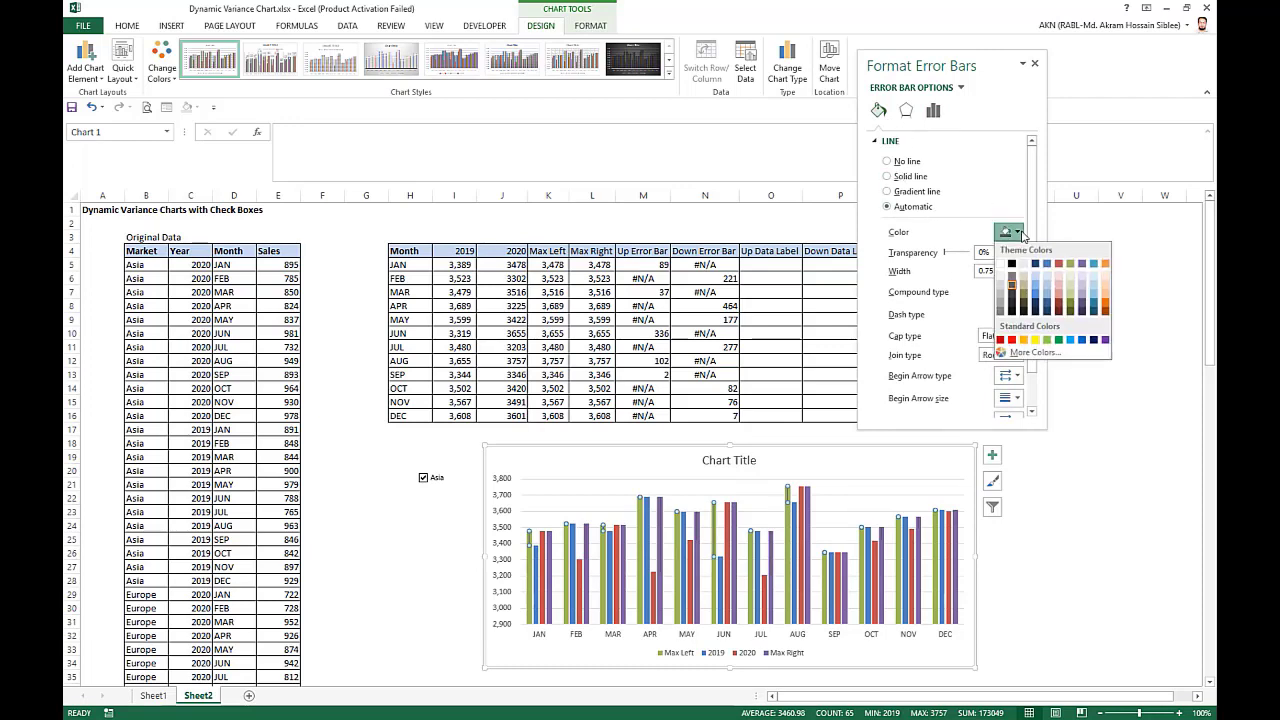
left_click(1059, 340)
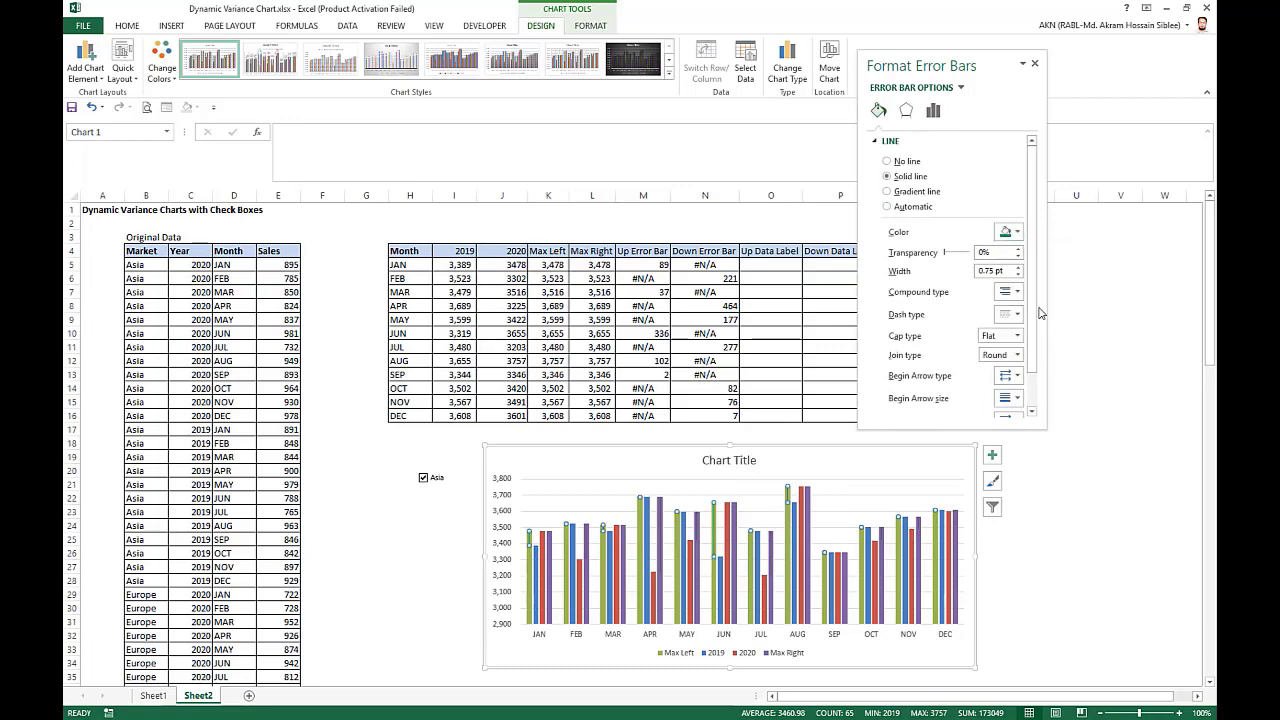
left_click(1018, 269)
left_click(1018, 269)
left_click(1016, 376)
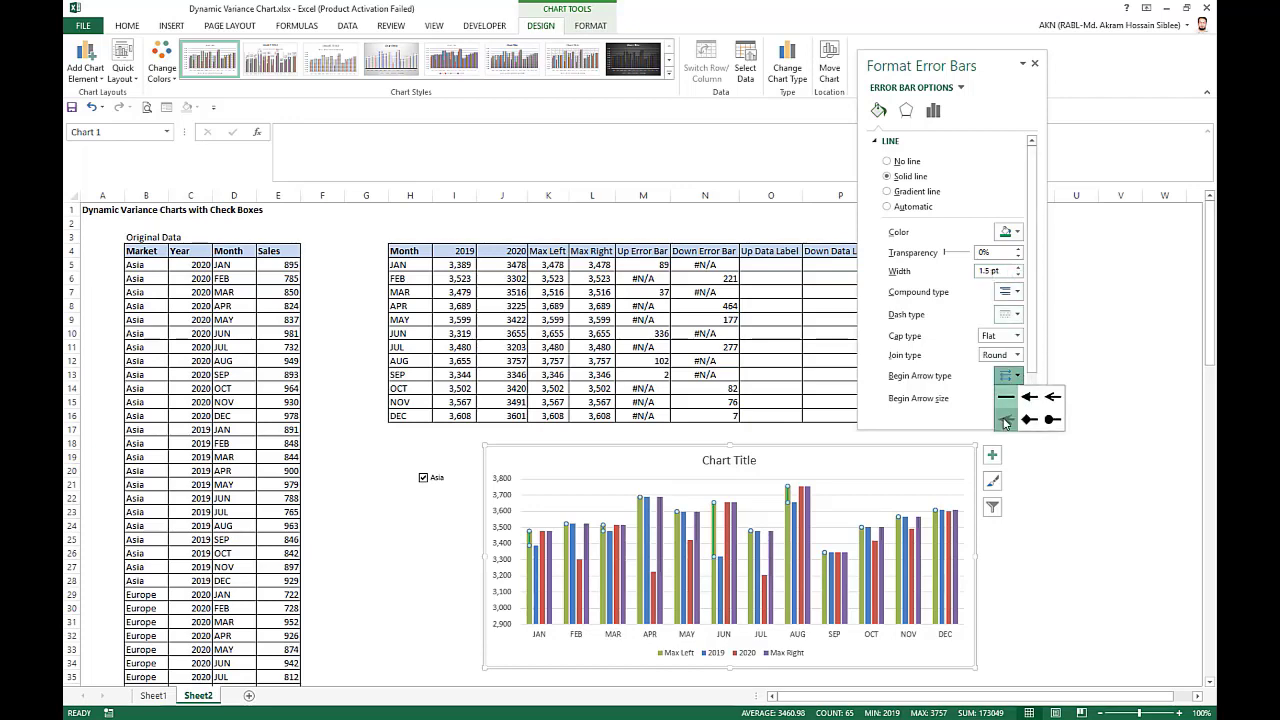
left_click(1008, 420)
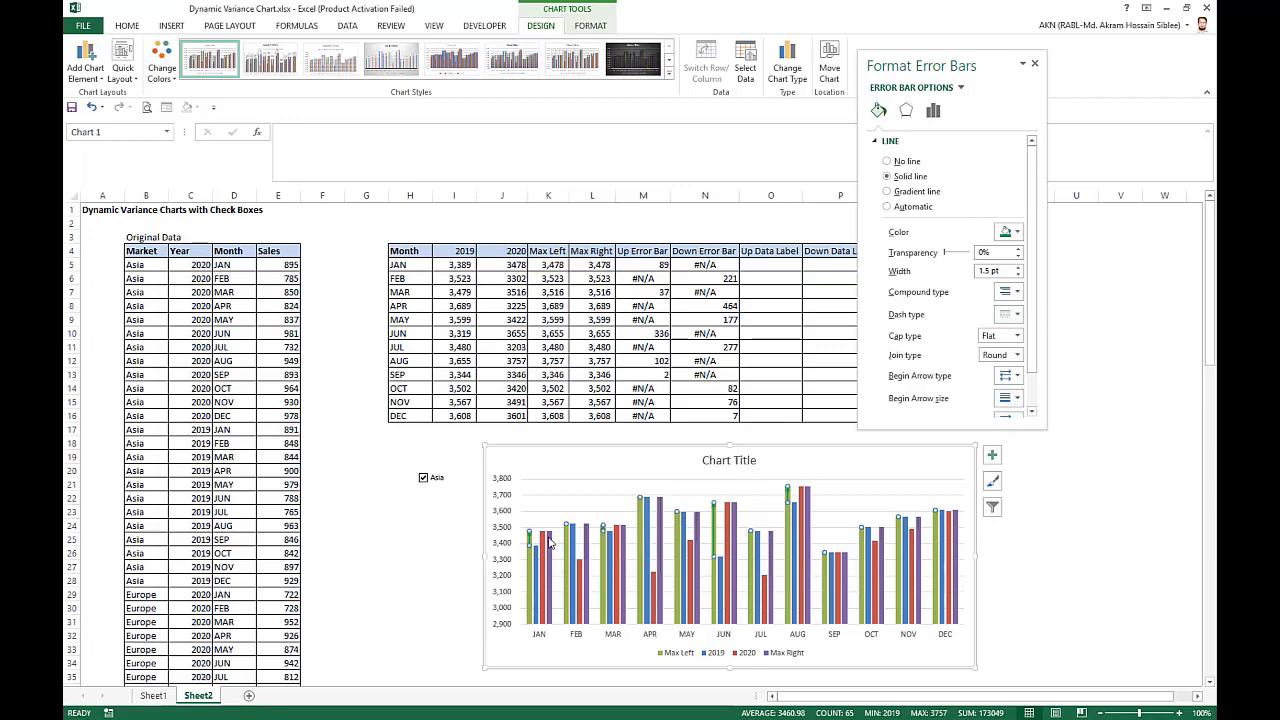
Format the Max Right error bars as a red 1.5 pt line with an arrowhead at the end.
left_click(586, 538)
left_click(1017, 232)
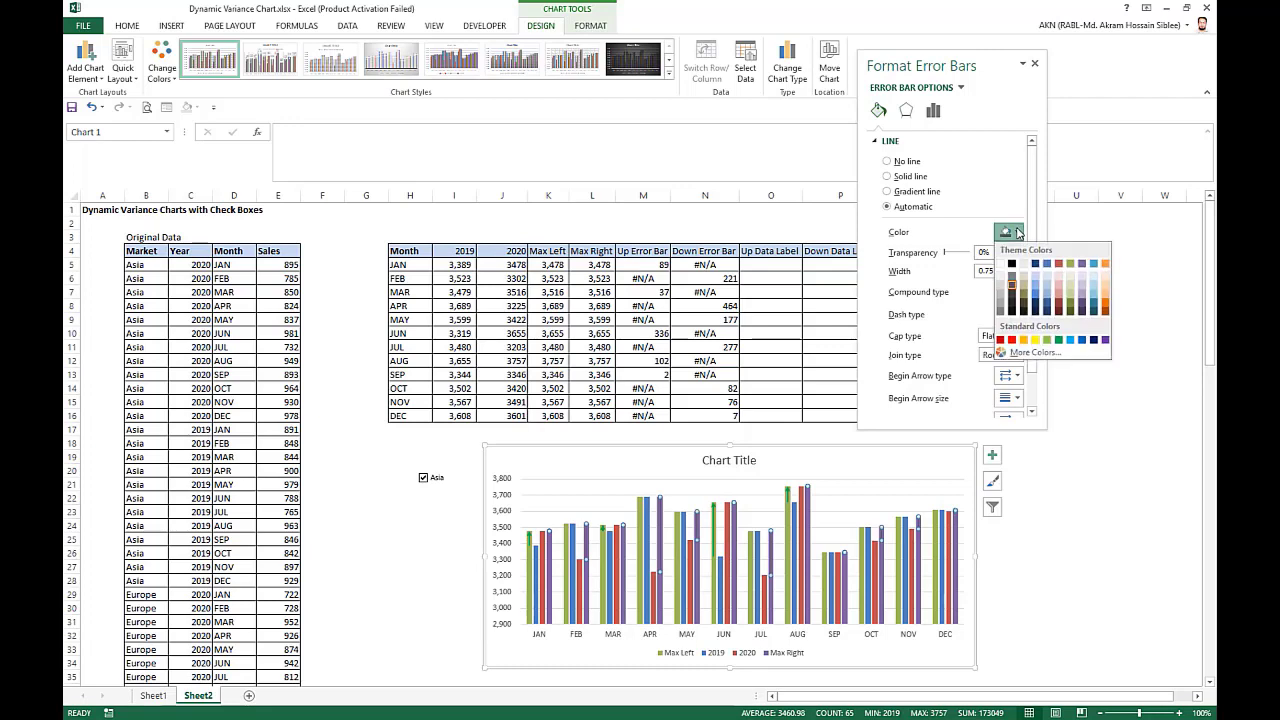
left_click(1012, 340)
left_click(1018, 268)
left_click(1018, 268)
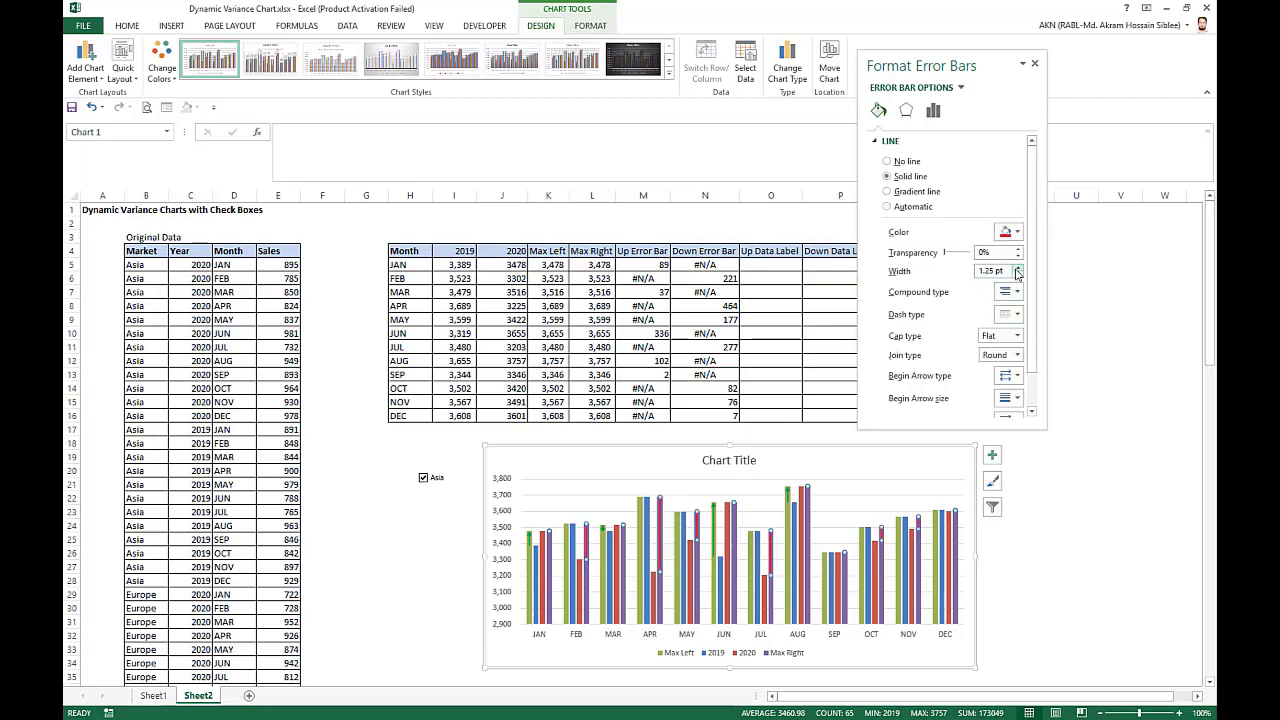
left_click(1018, 268)
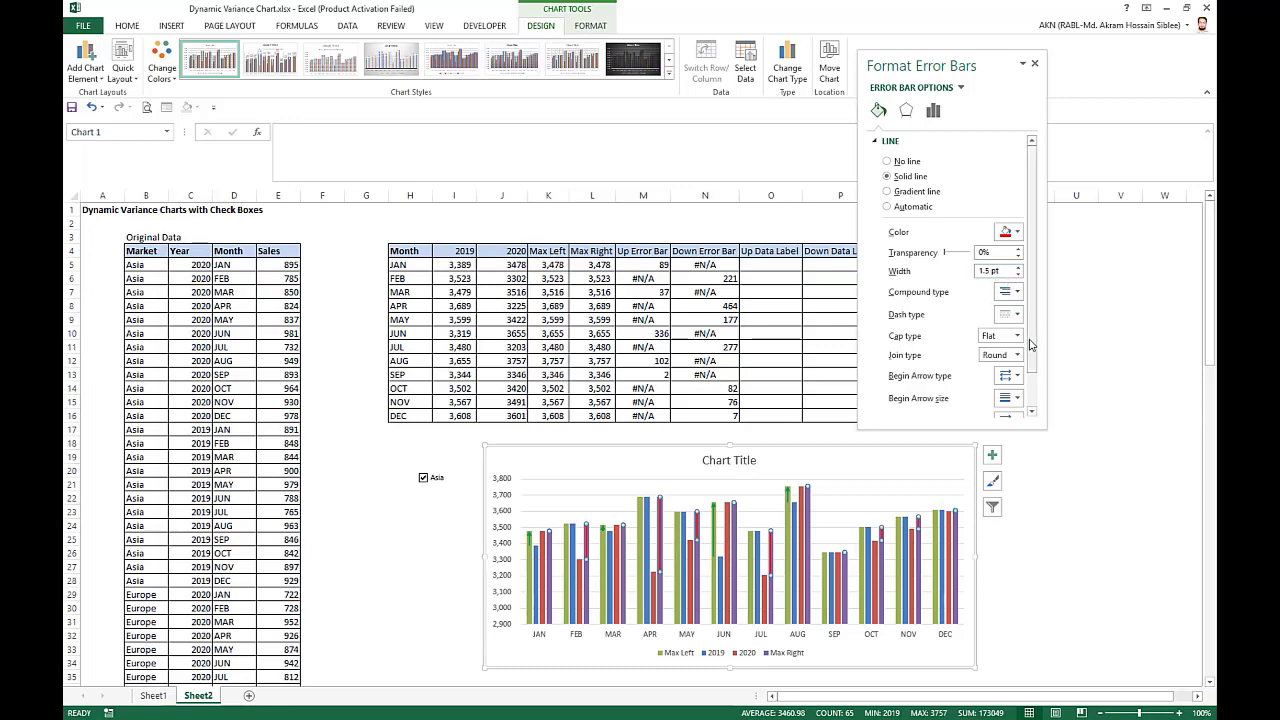
scroll(1030, 344, "down", 1)
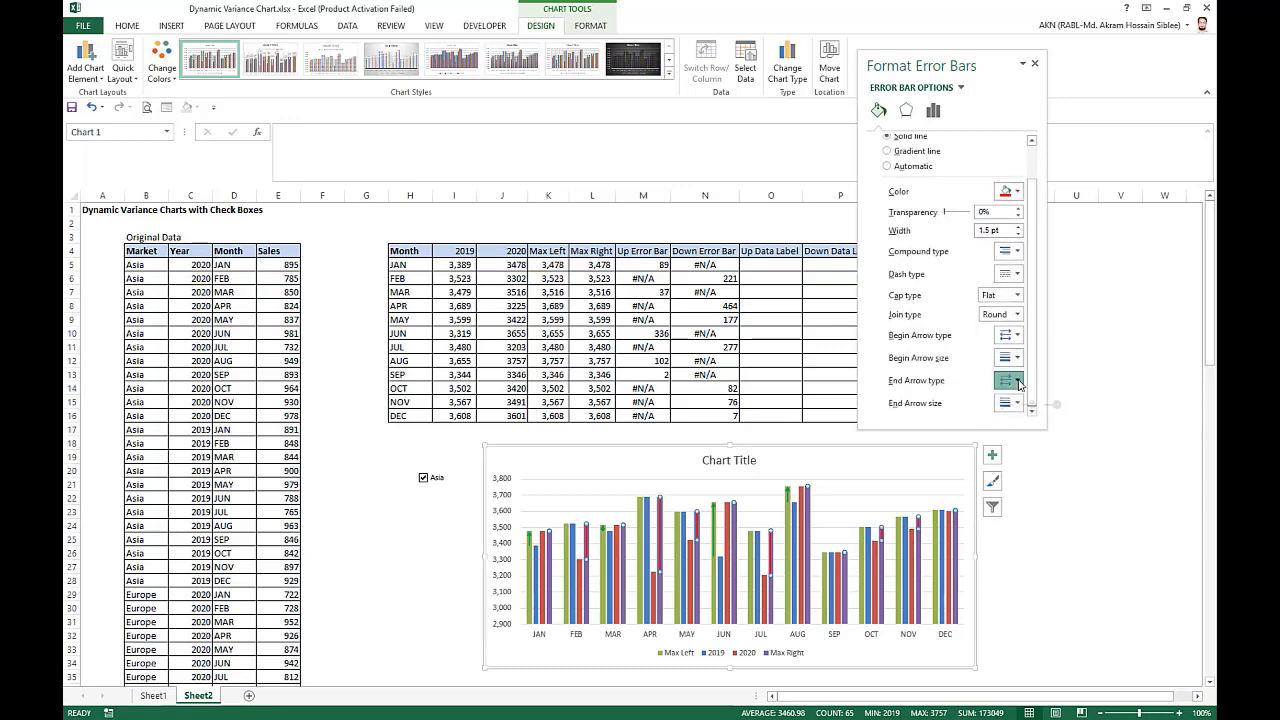
left_click(1008, 380)
left_click(1005, 435)
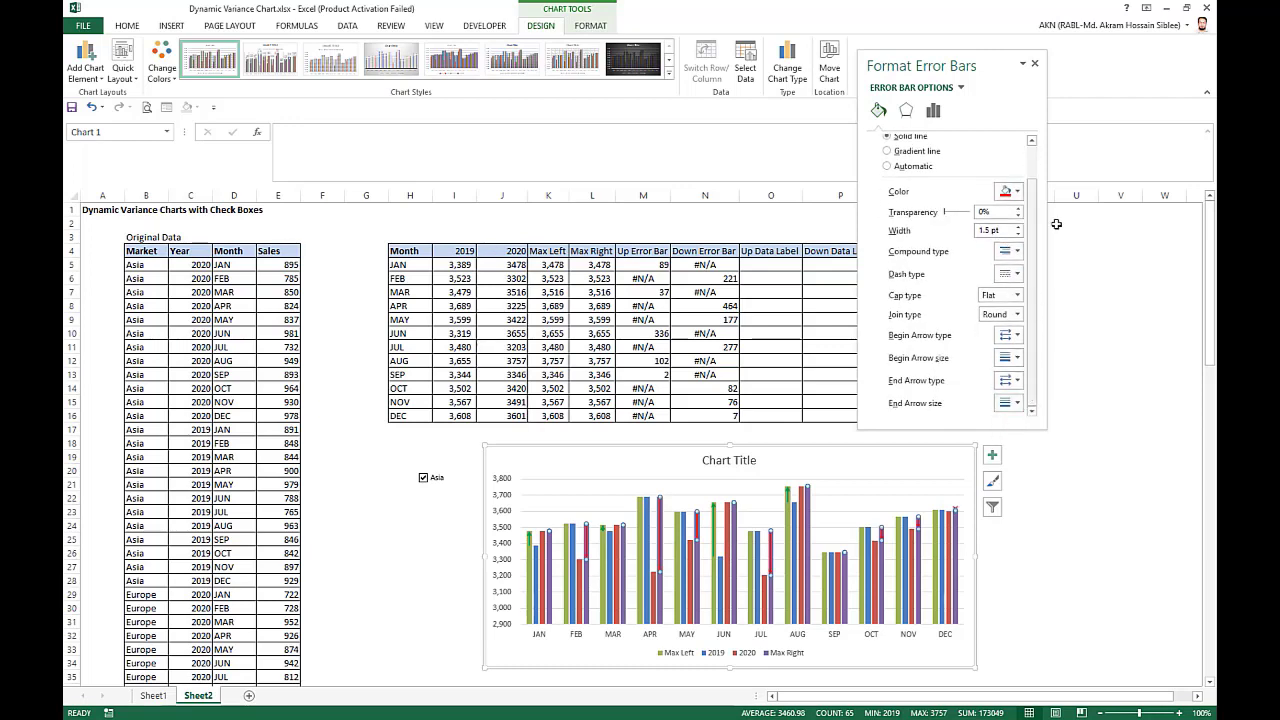
left_click(1035, 65)
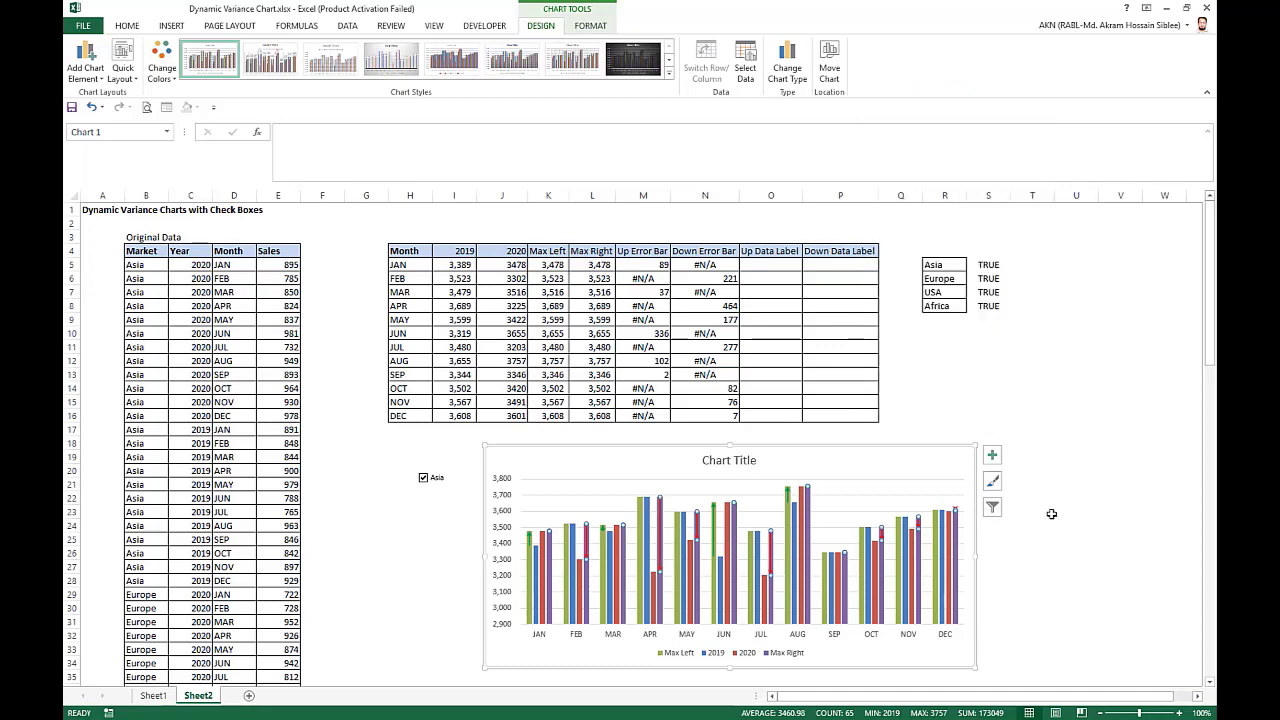
Set the Max Left and Max Right column series to no fill.
left_click(532, 577)
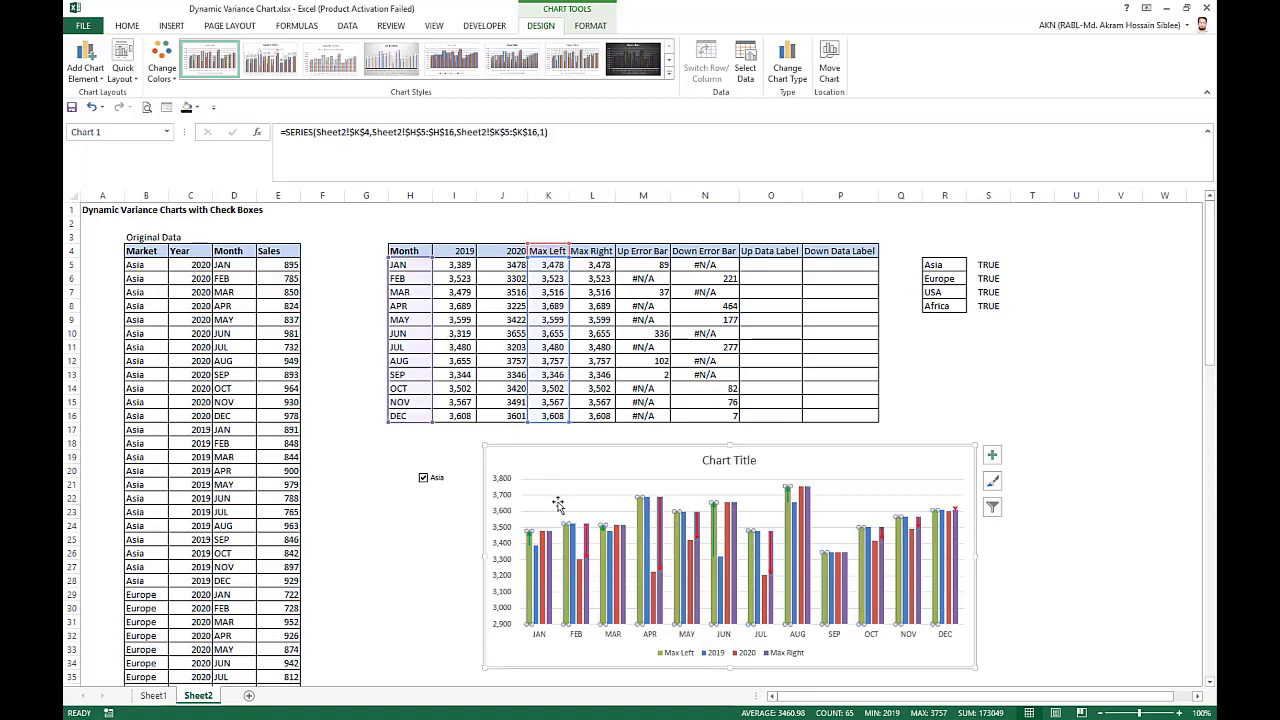
right_click(531, 568)
left_click(592, 687)
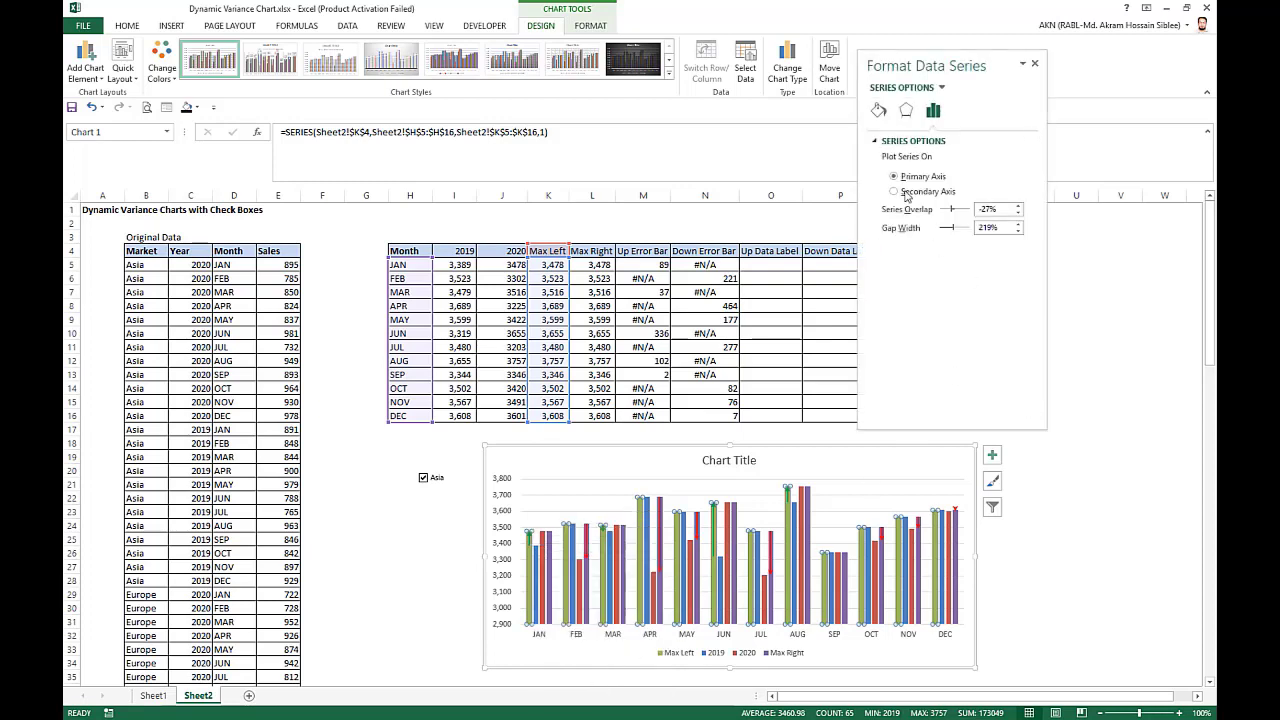
left_click(878, 110)
left_click(886, 161)
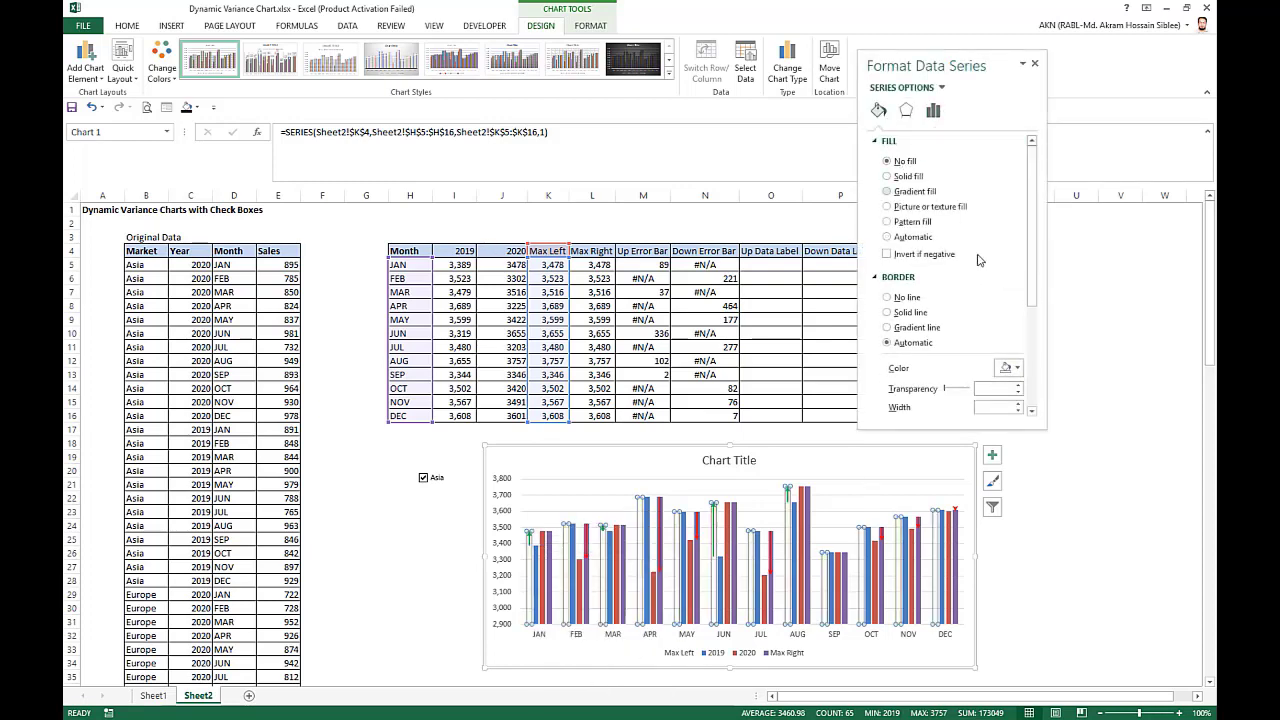
left_click(551, 572)
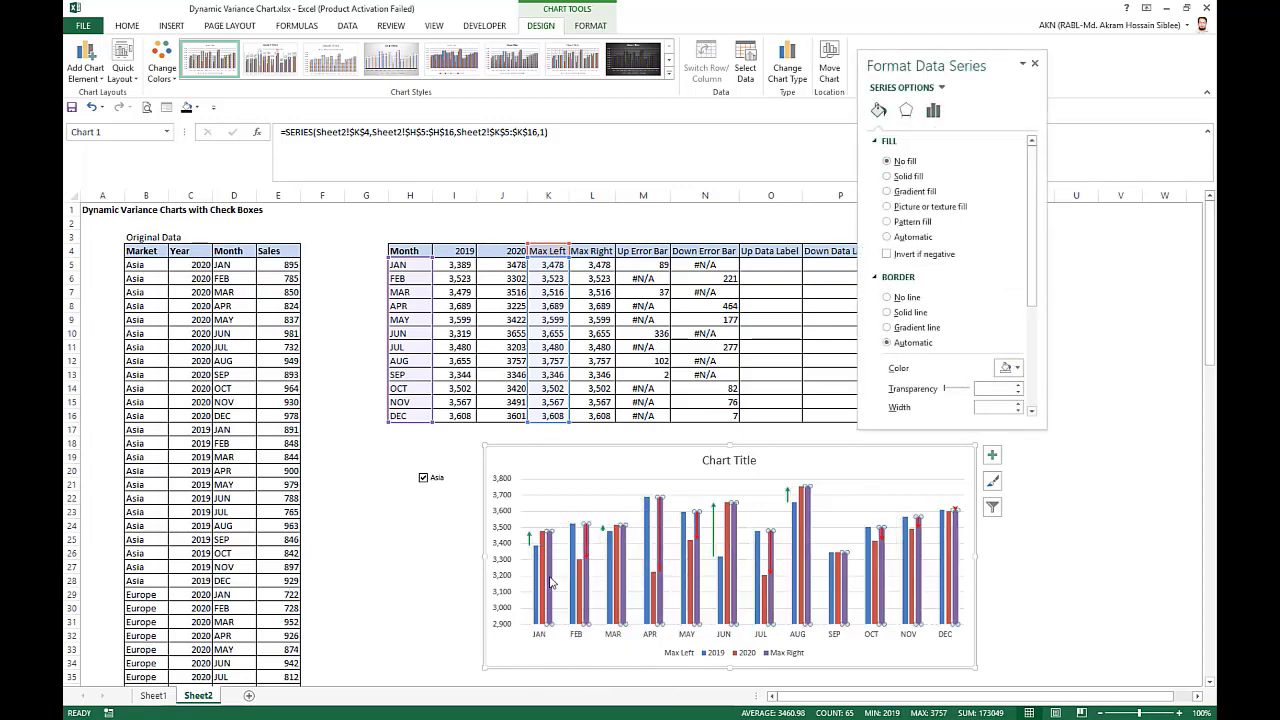
left_click(897, 166)
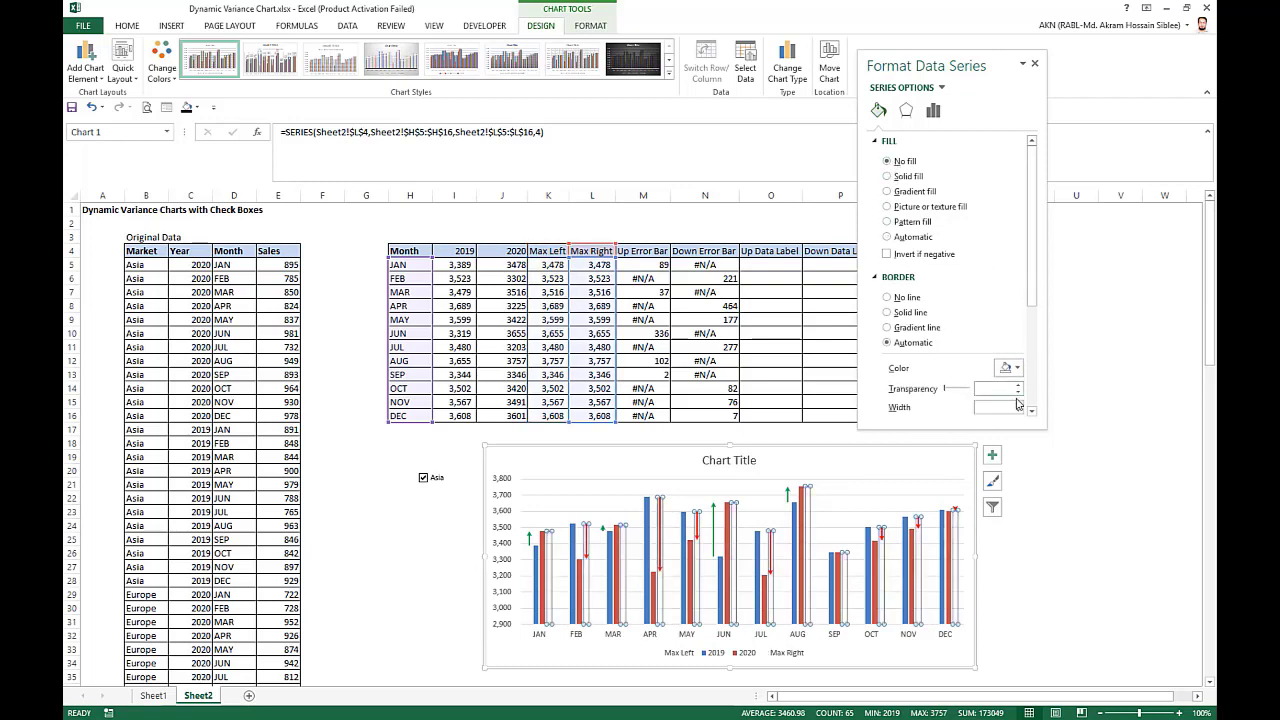
left_click(1035, 65)
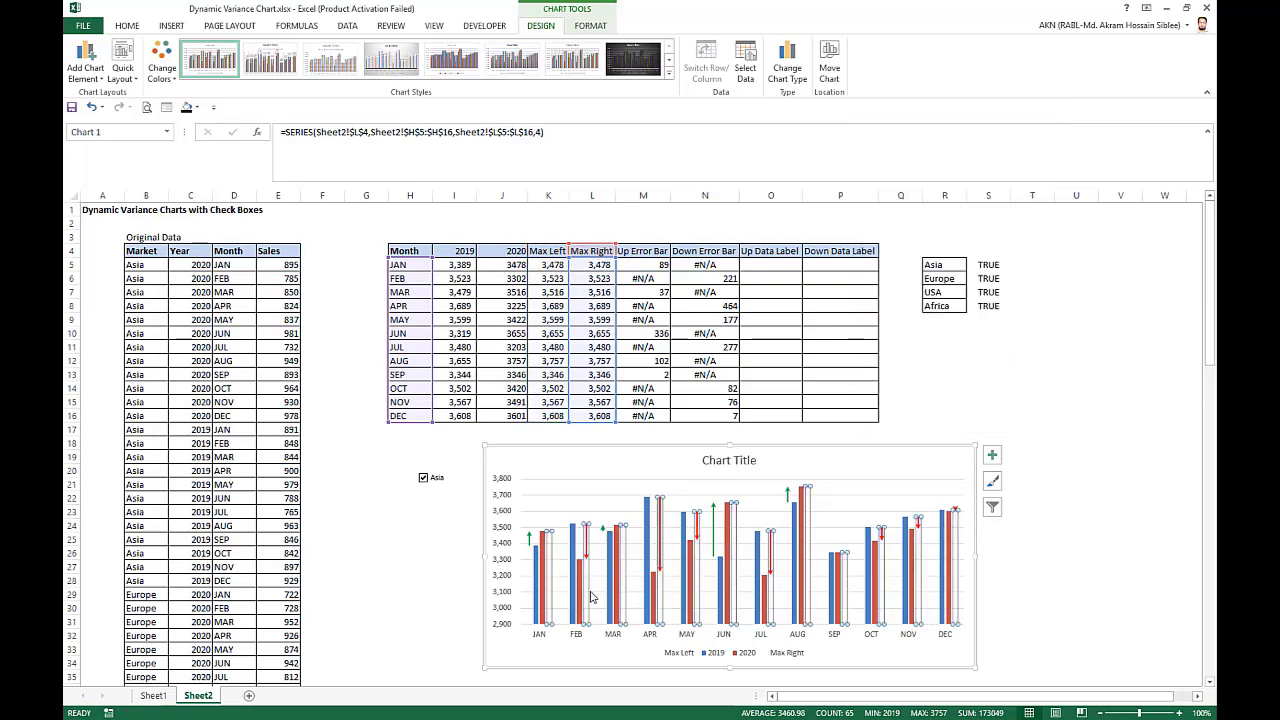
Plot the Max Left series on the secondary axis with 20% series overlap and 75% gap width.
right_click(552, 577)
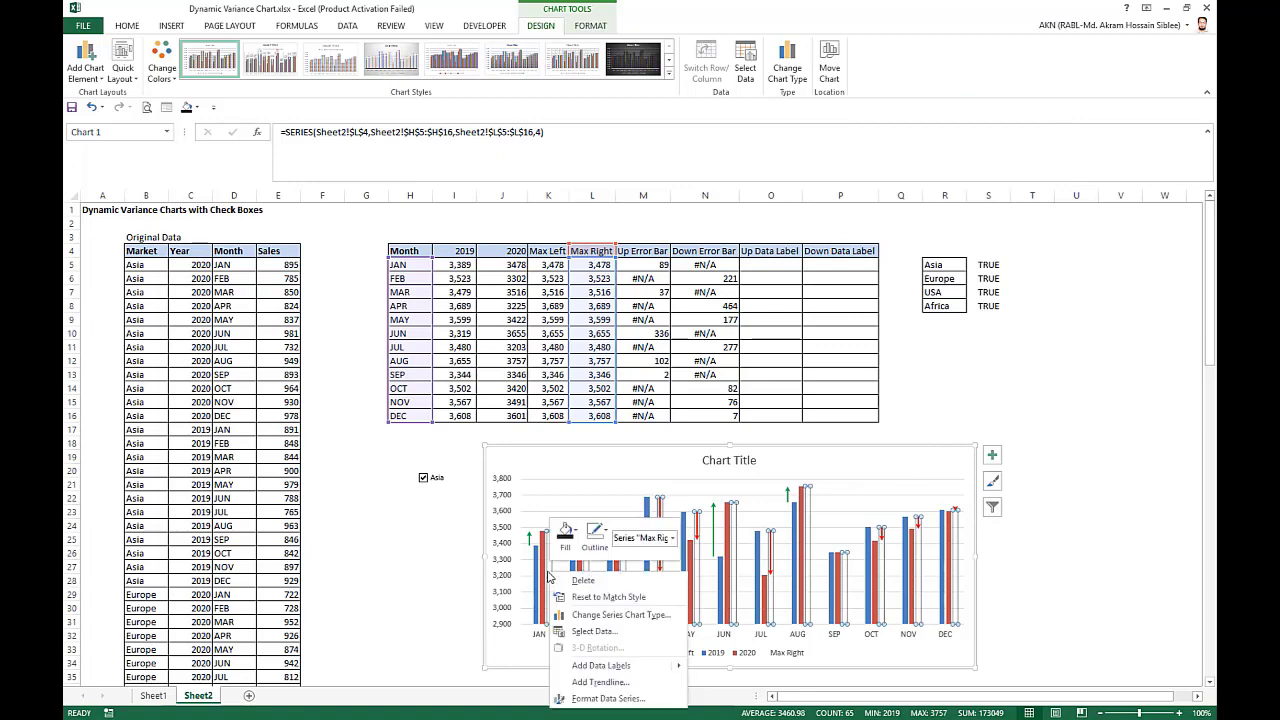
left_click(630, 699)
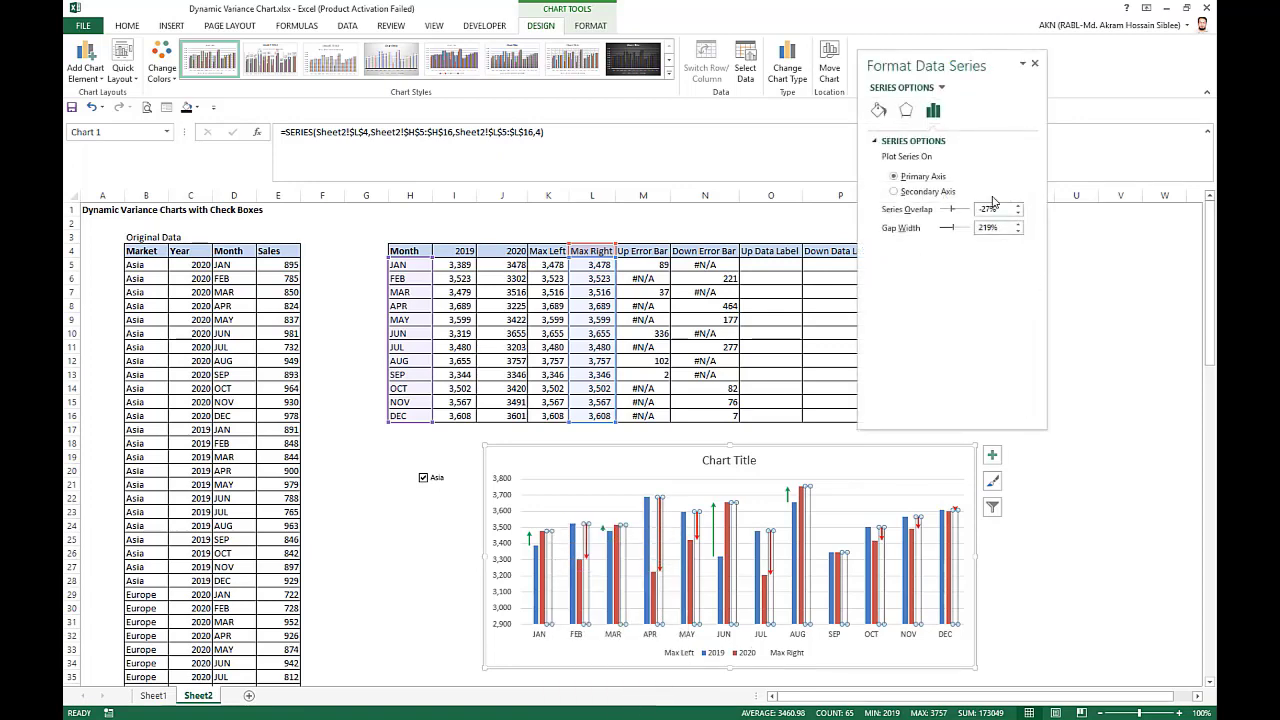
left_click(942, 89)
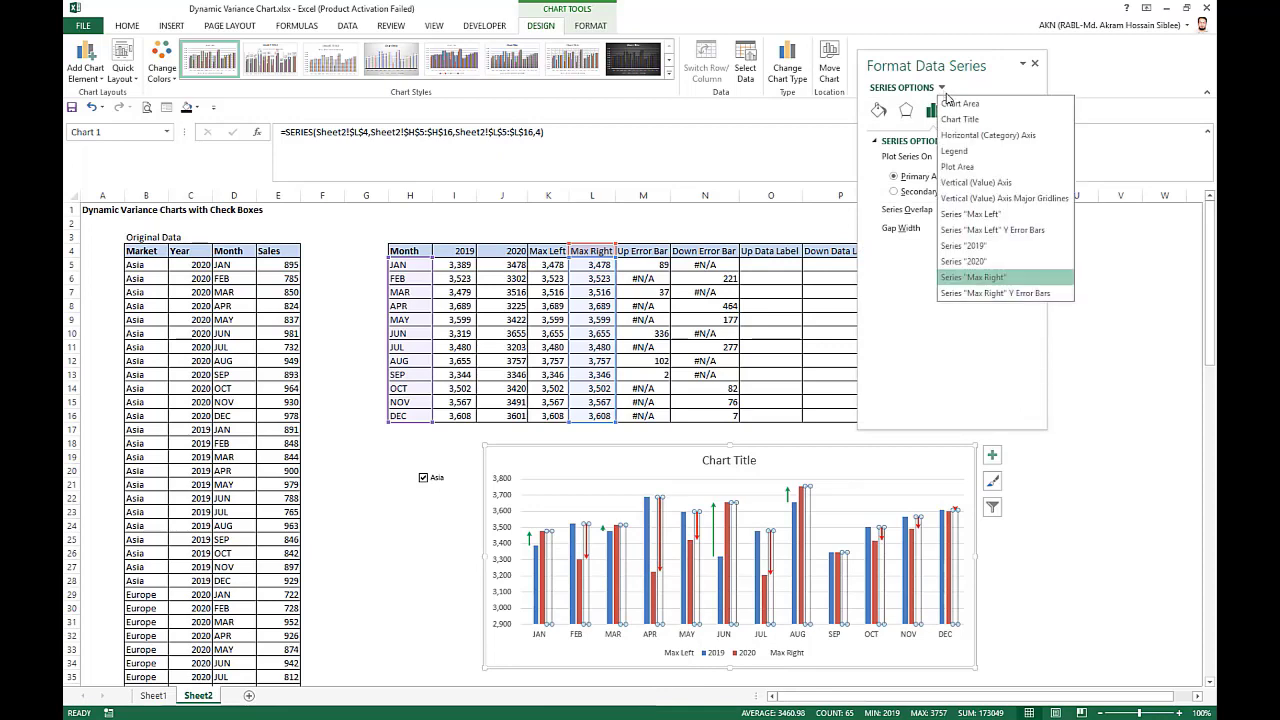
left_click(988, 216)
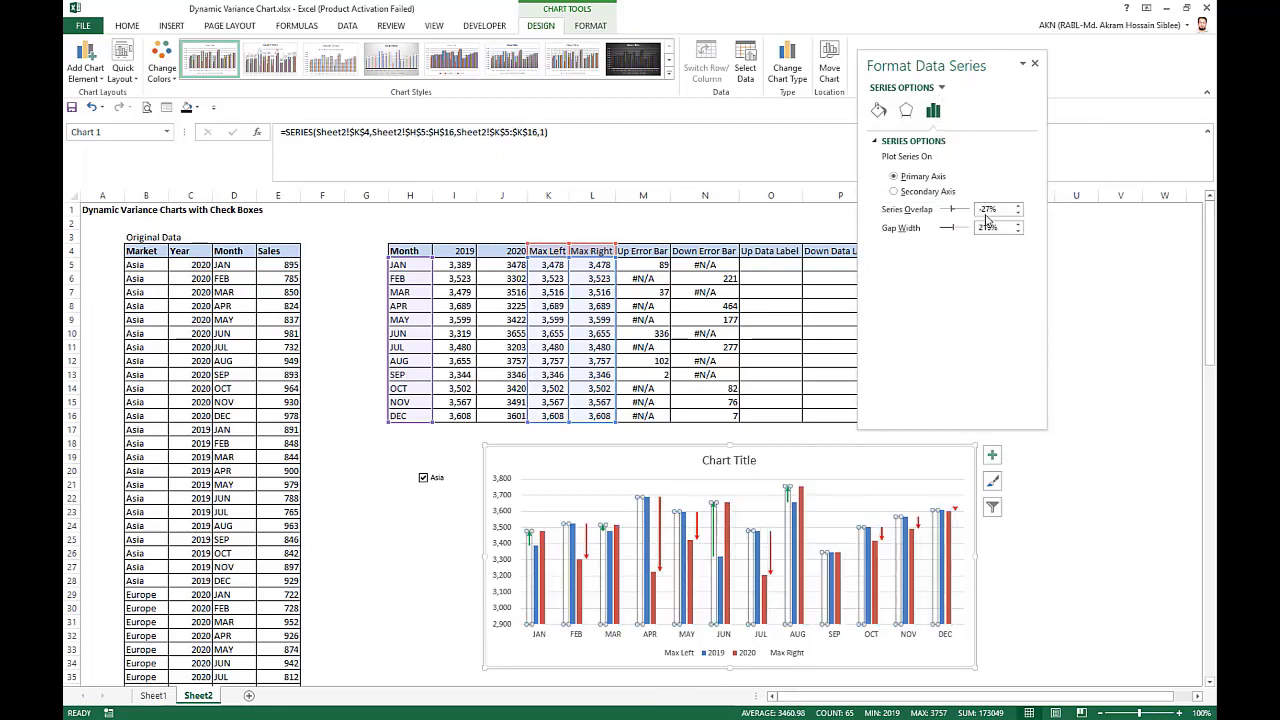
left_click(894, 192)
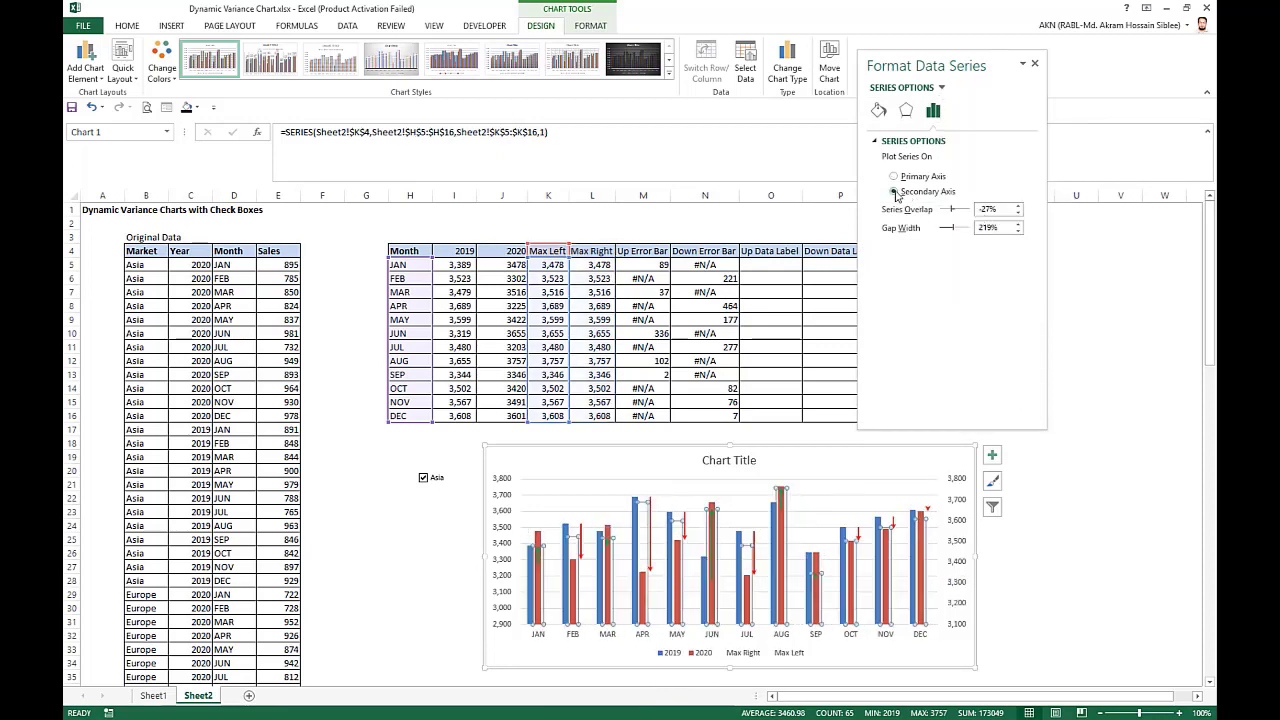
left_click(981, 212)
type("20")
left_click(980, 228)
key("Delete")
key("Delete")
key("Delete")
type("75")
left_click(1003, 211)
Plot the Max Right series on the secondary axis with 20% series overlap and 75% gap width.
left_click(942, 88)
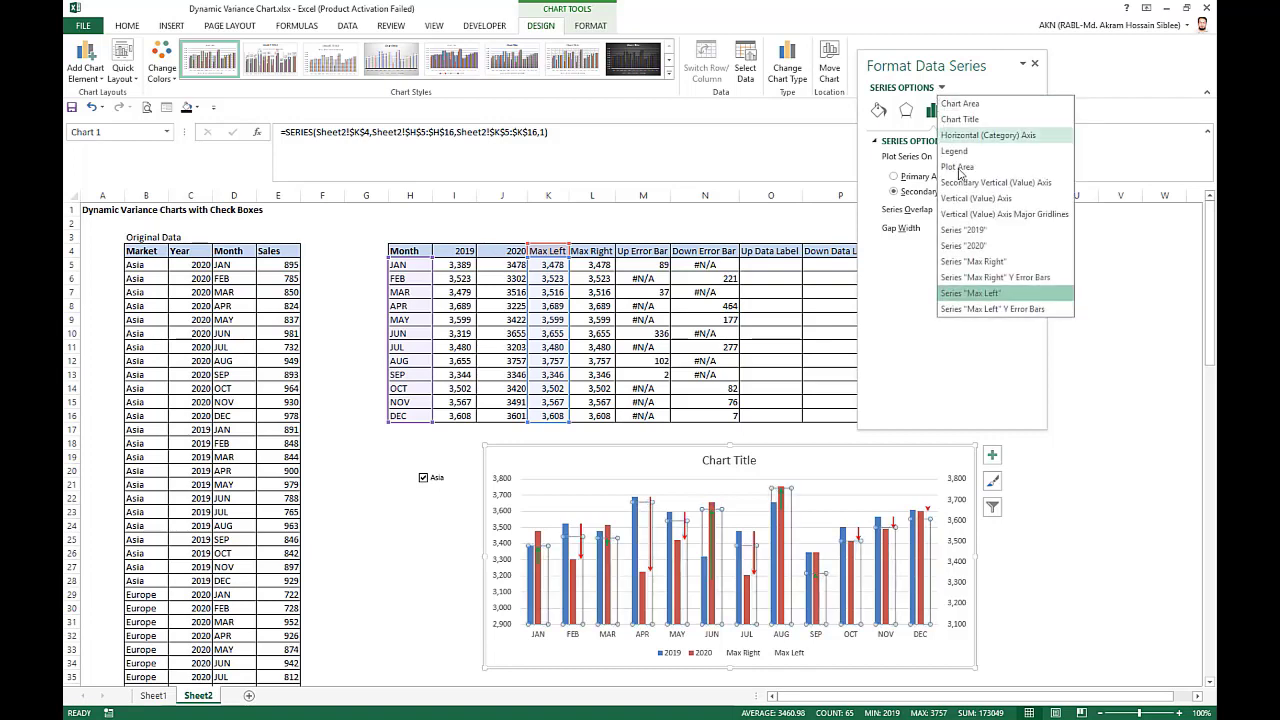
left_click(980, 255)
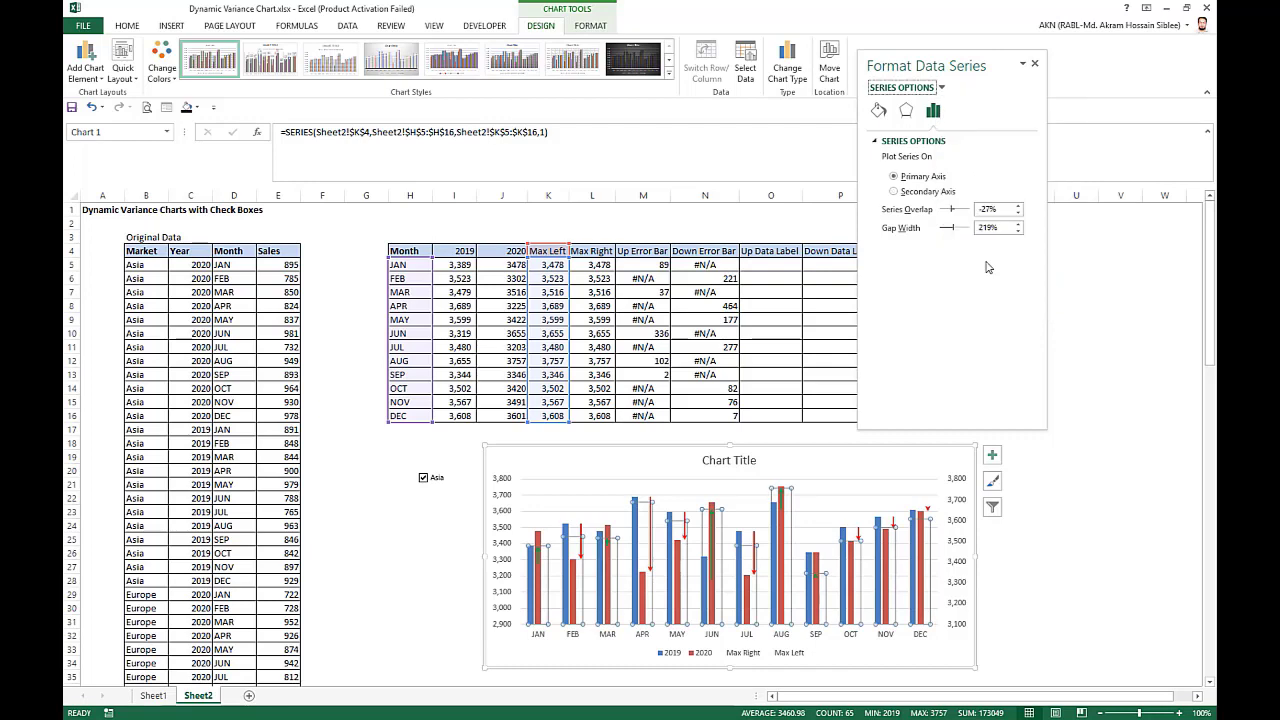
left_click(906, 191)
left_click(982, 210)
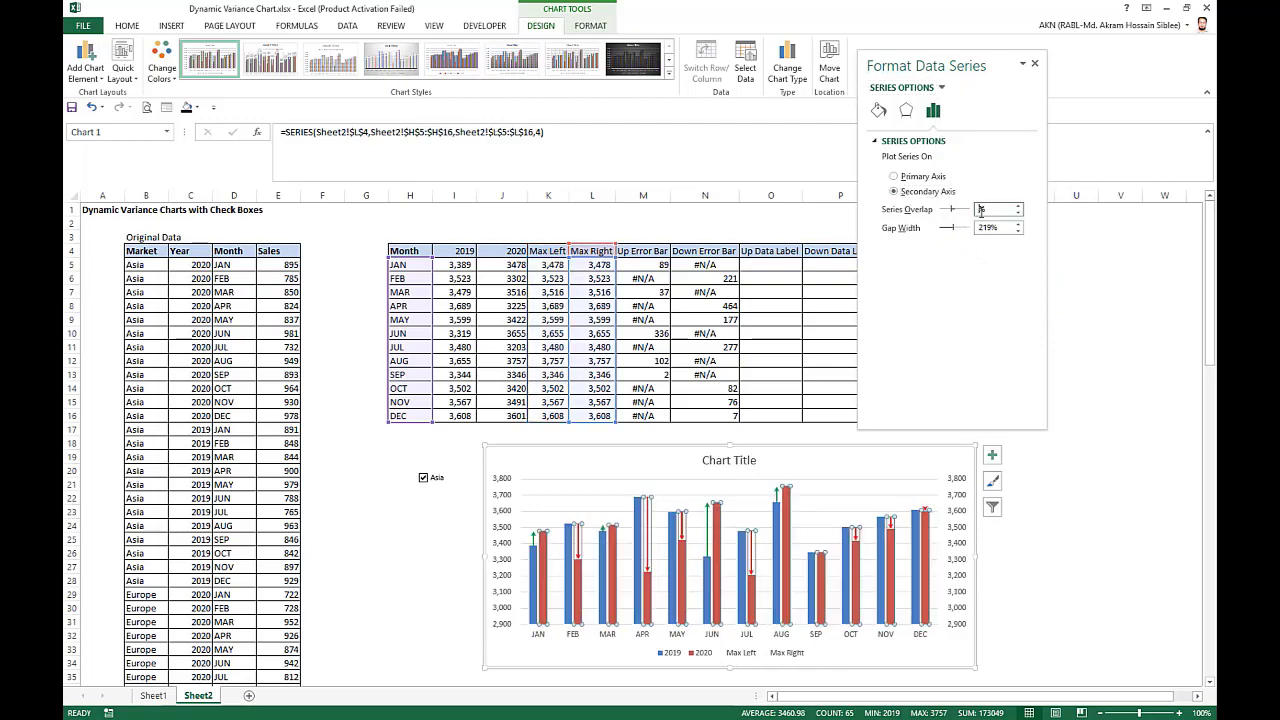
left_click(981, 228)
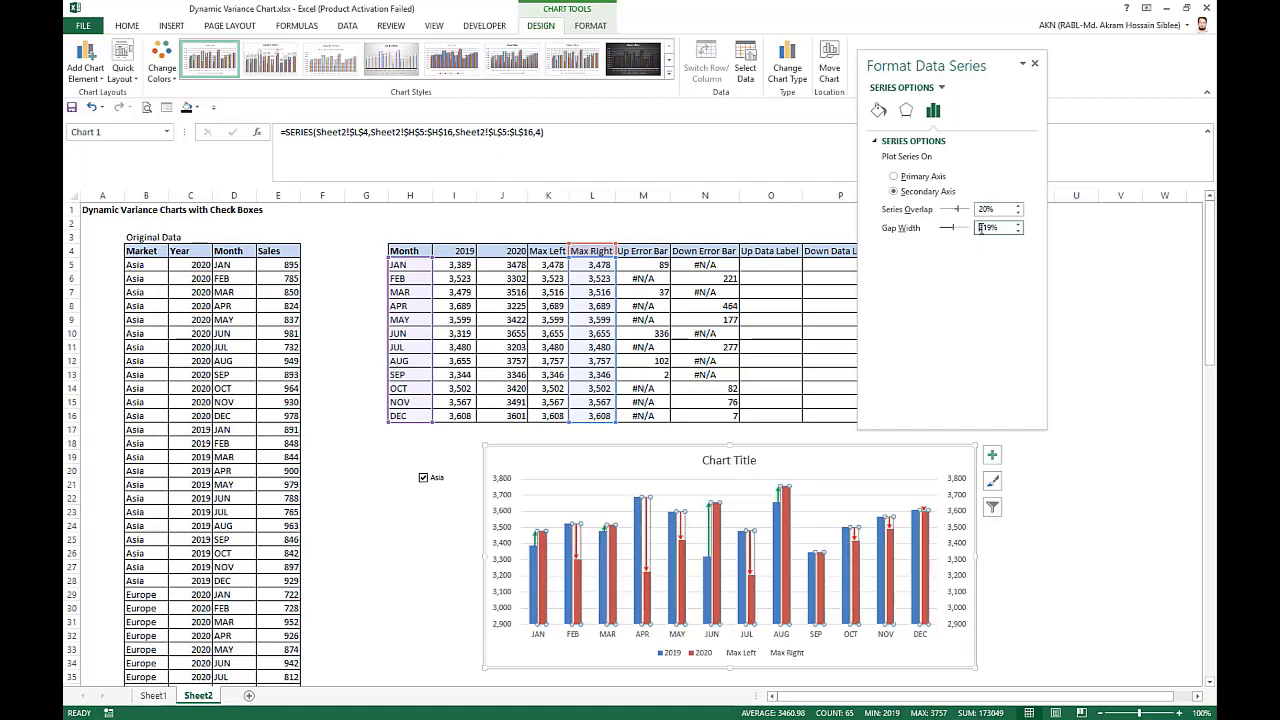
key("Delete")
key("Delete")
left_click(999, 210)
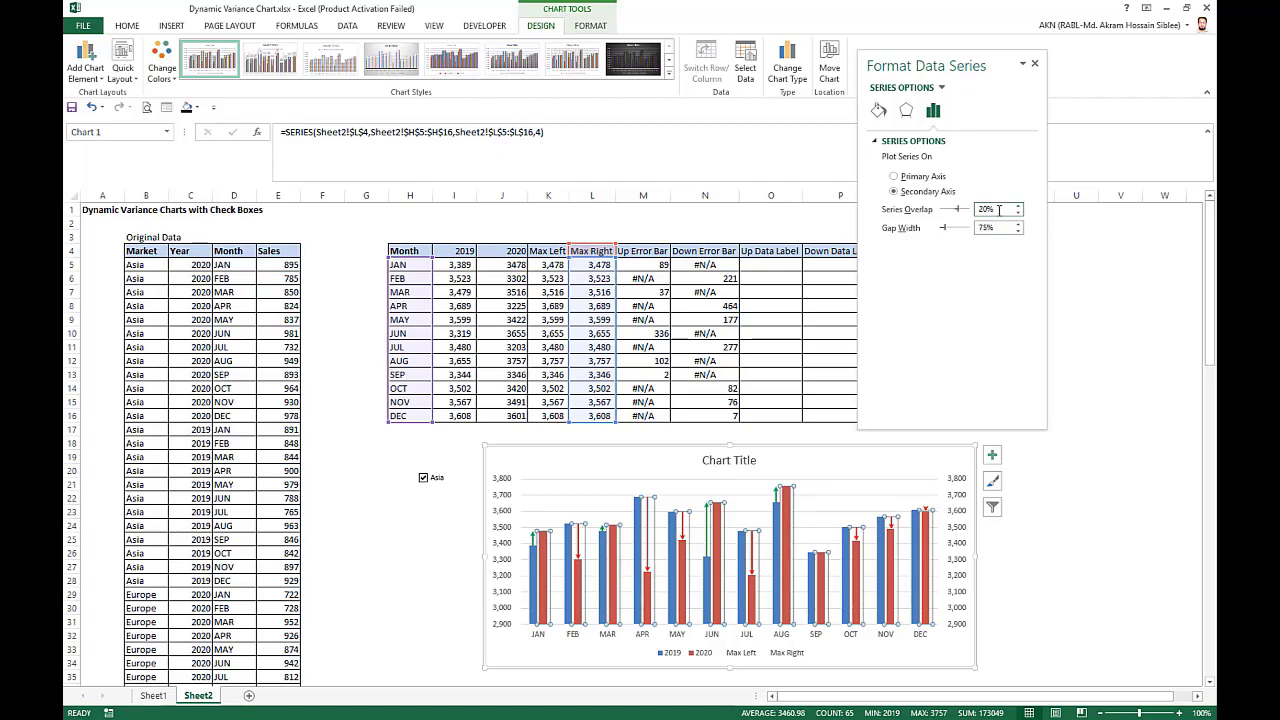
Set the 2019 series to 20% overlap and 75% gap width, and check the same options for the 2020 series.
left_click(942, 88)
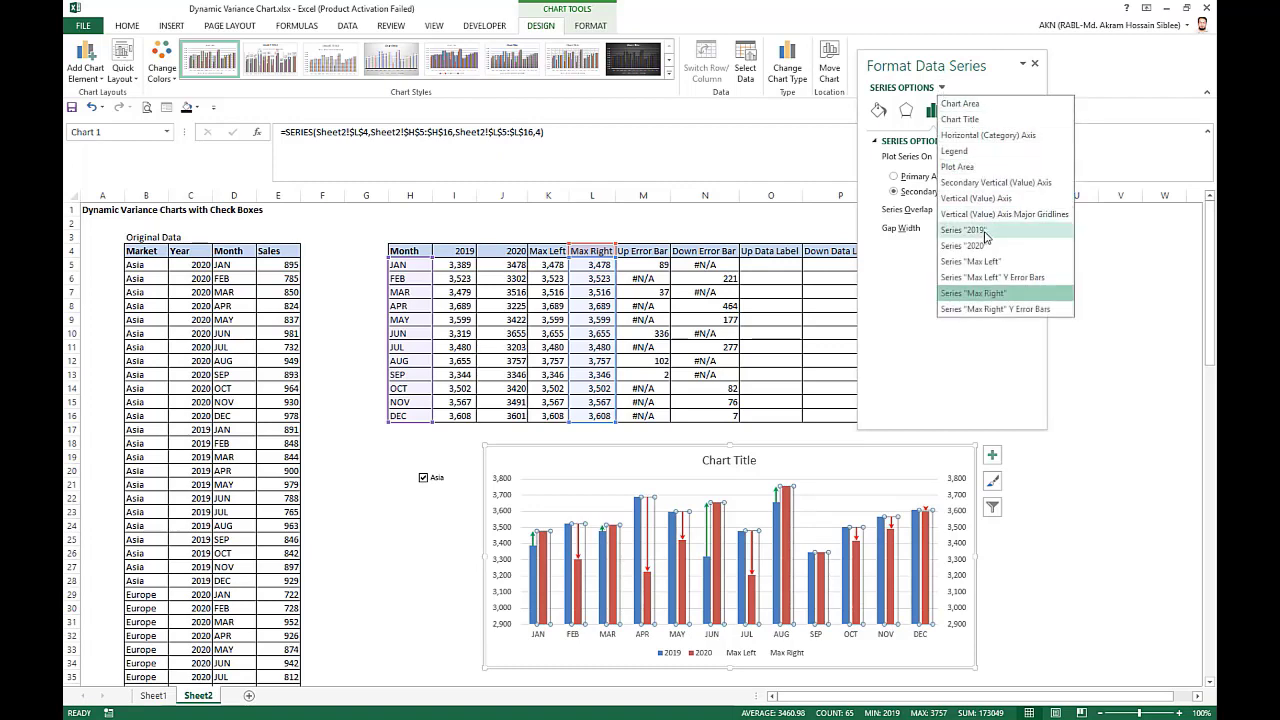
left_click(963, 230)
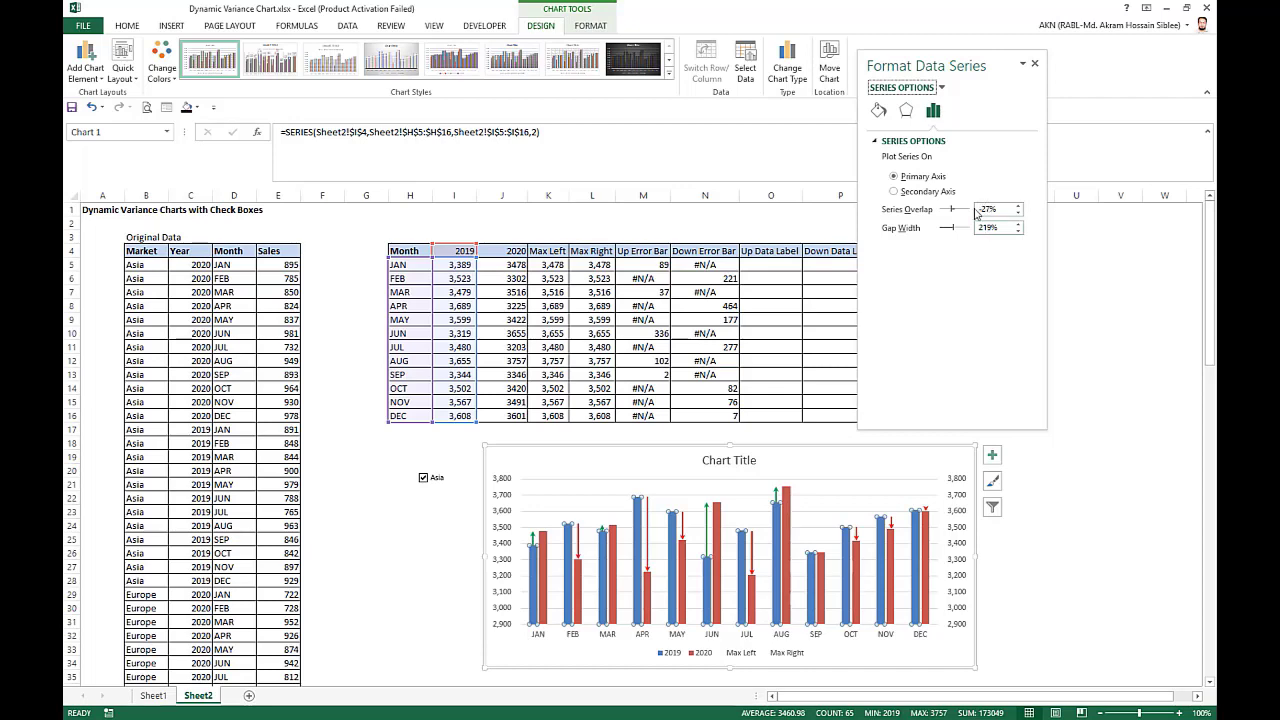
left_click(984, 210)
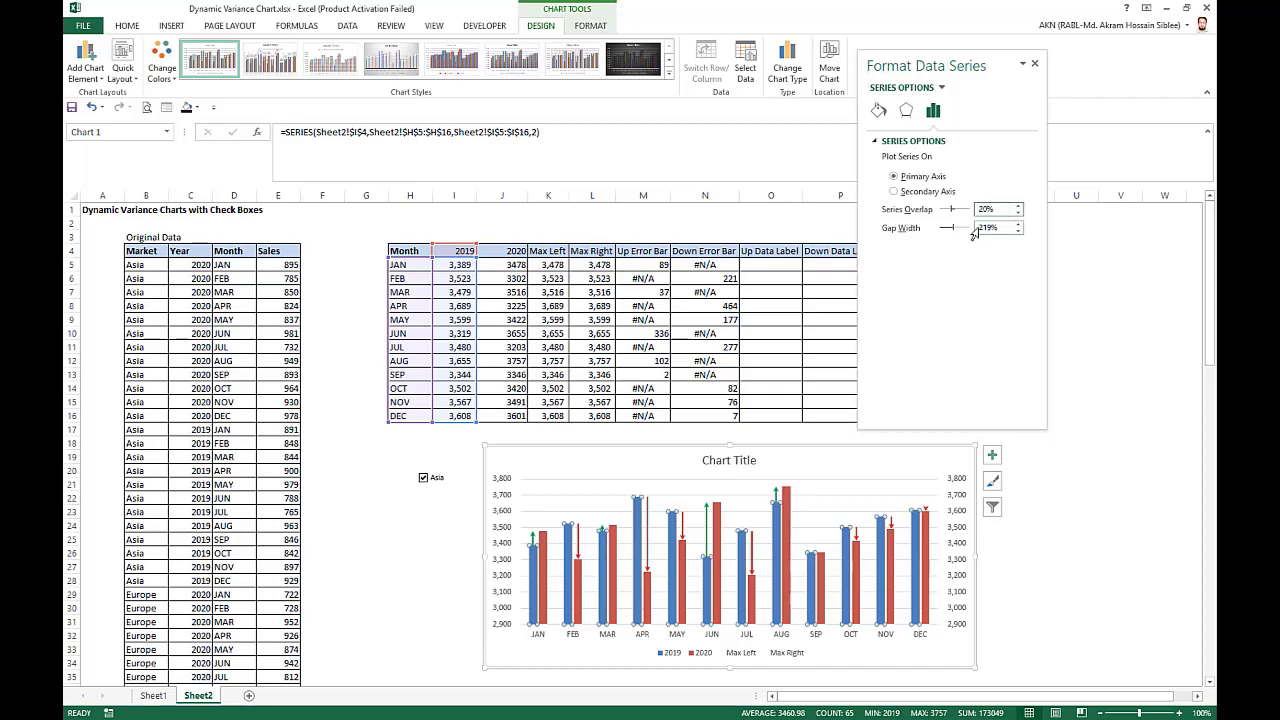
left_click(987, 228)
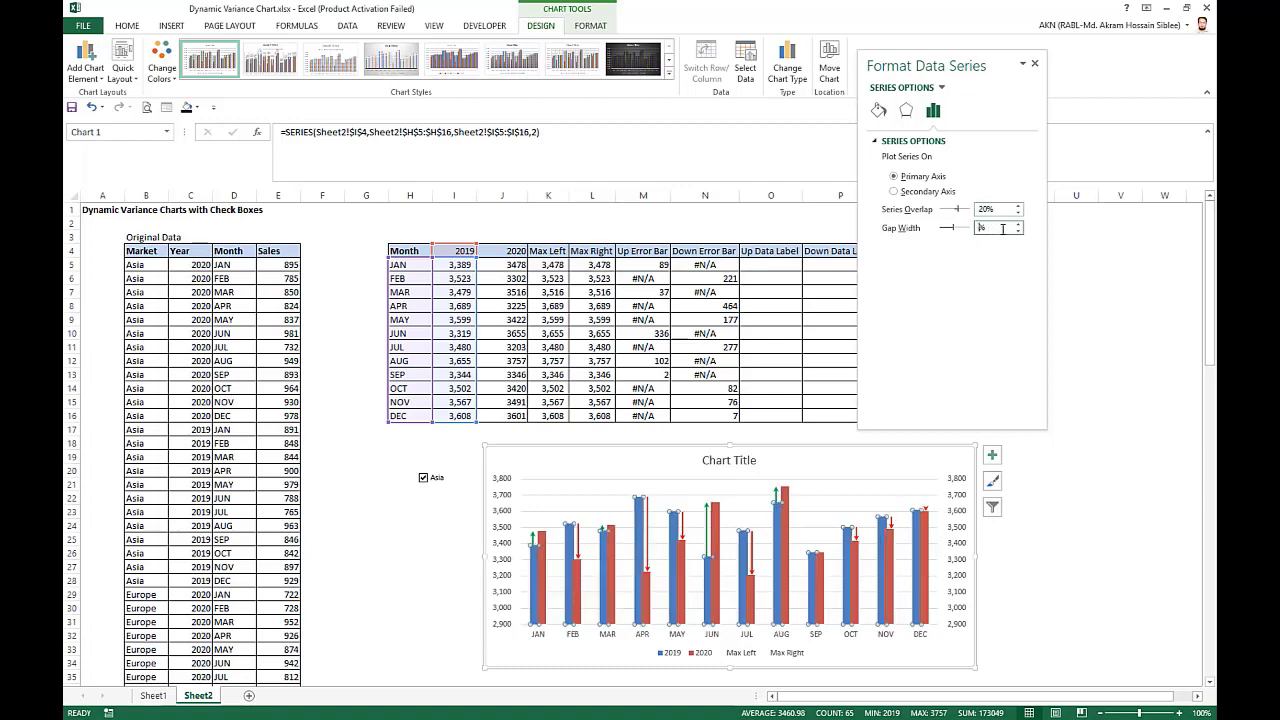
left_click(1007, 208)
left_click(942, 88)
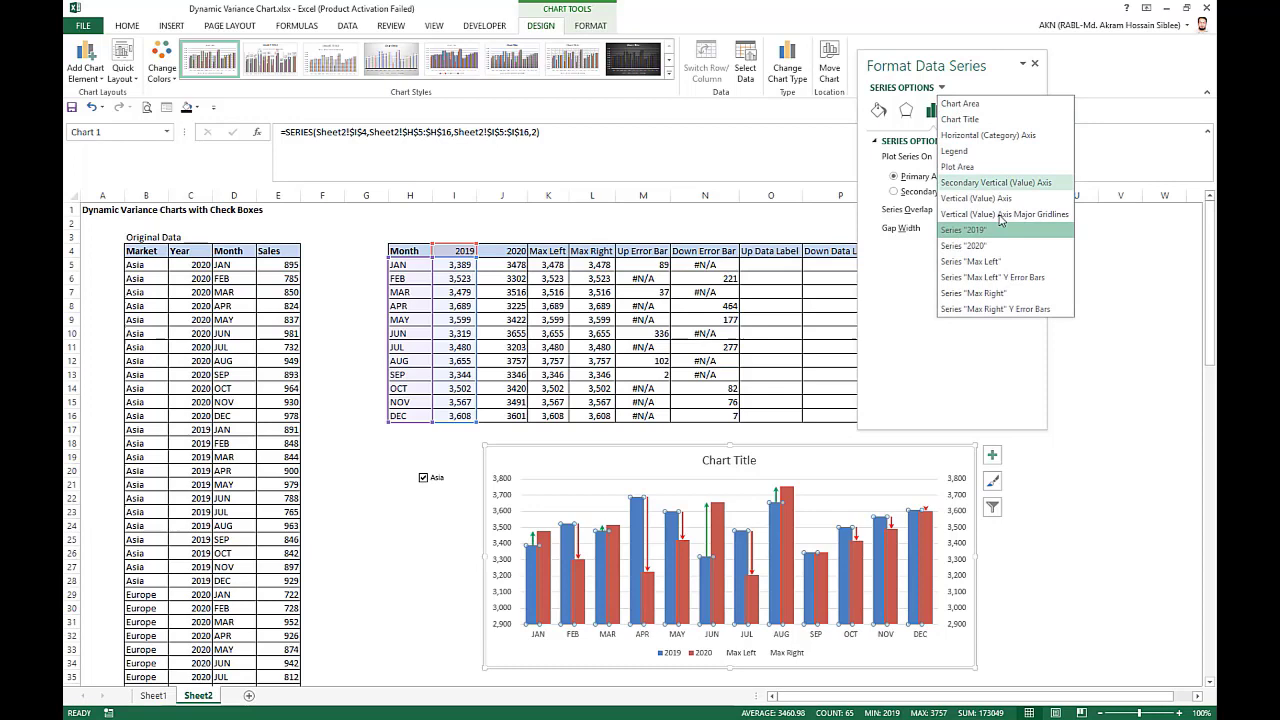
left_click(990, 247)
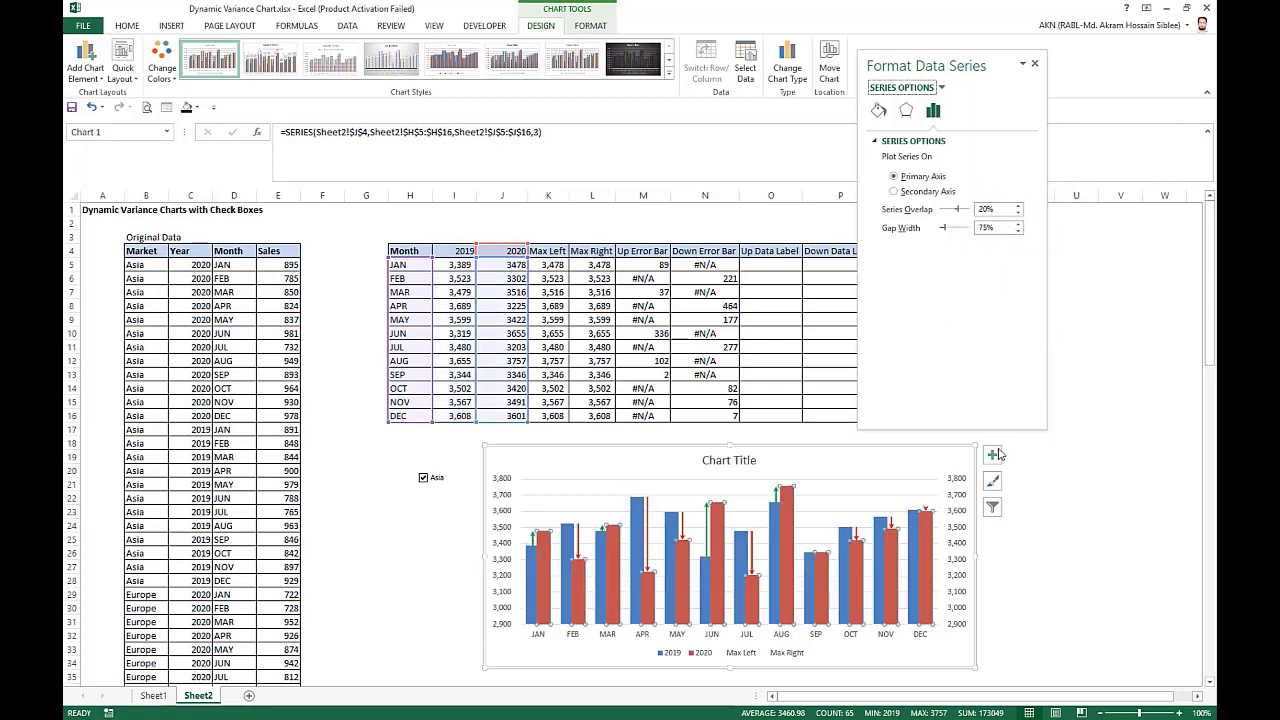
left_click(1036, 64)
Delete the chart's secondary vertical axis and its major gridlines.
left_click(1112, 304)
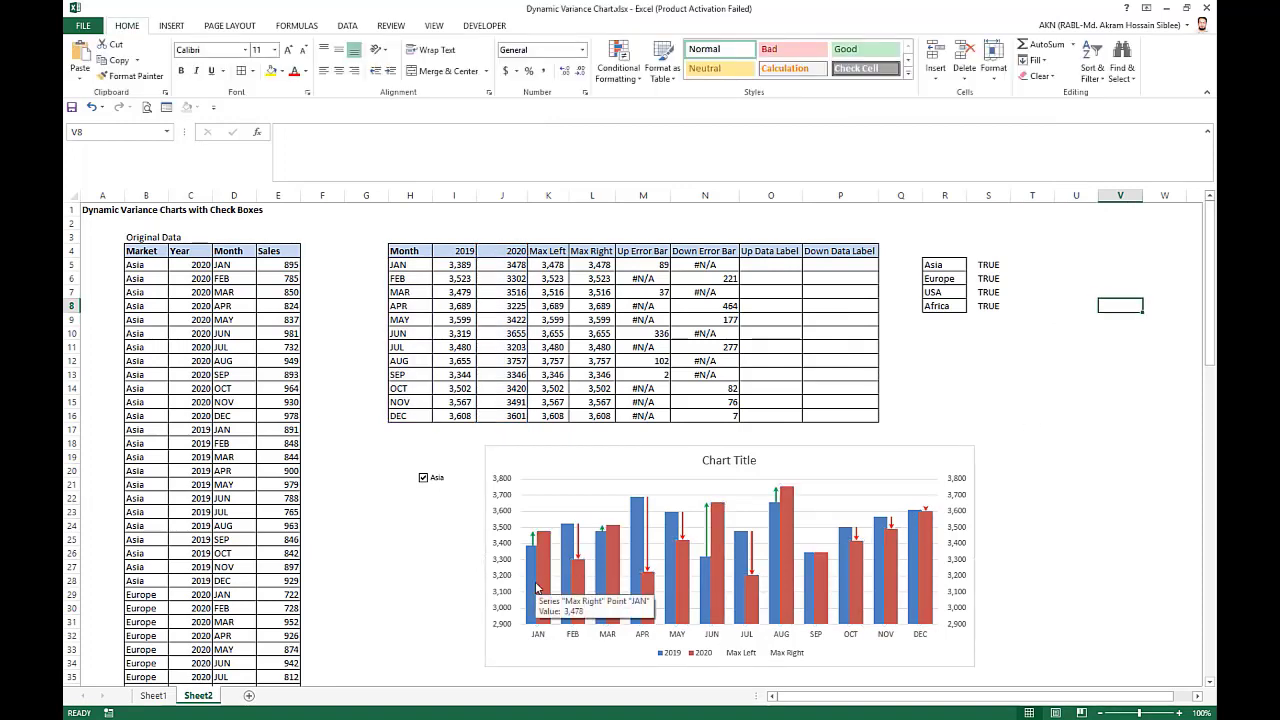
left_click(962, 543)
key("Delete")
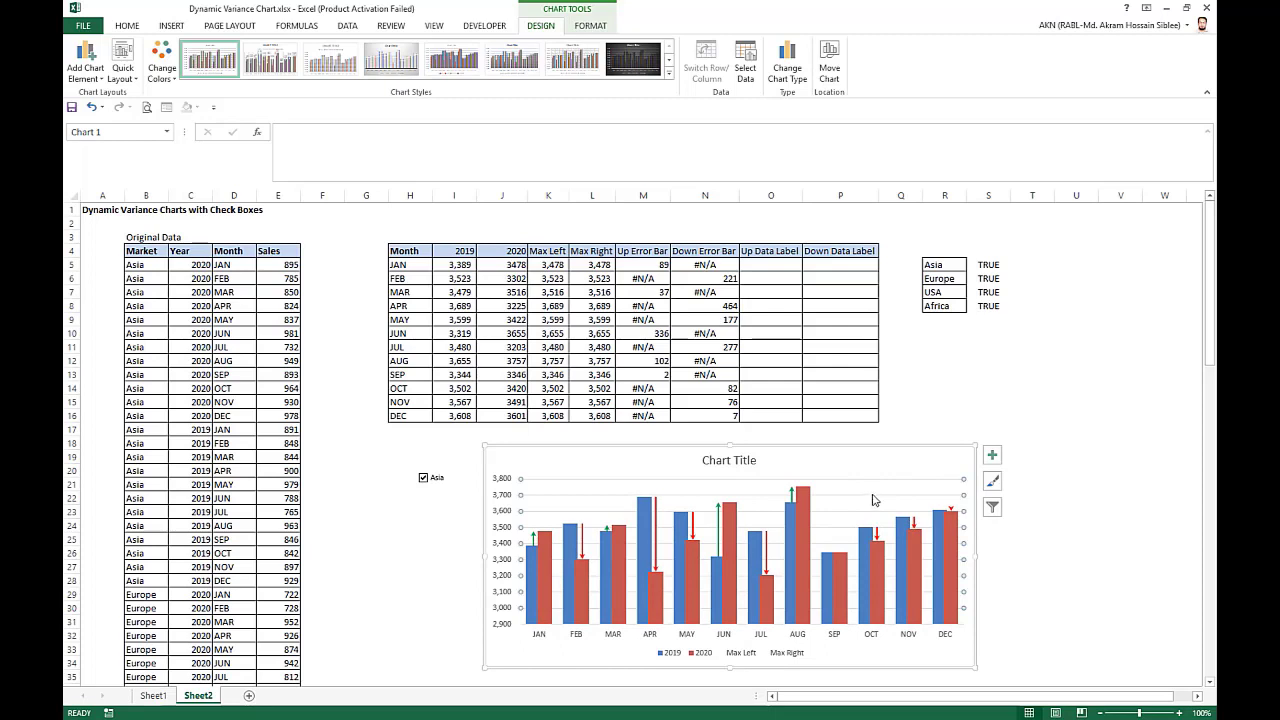
Fill the 2019 column series with a dark blue theme color.
left_click(533, 578)
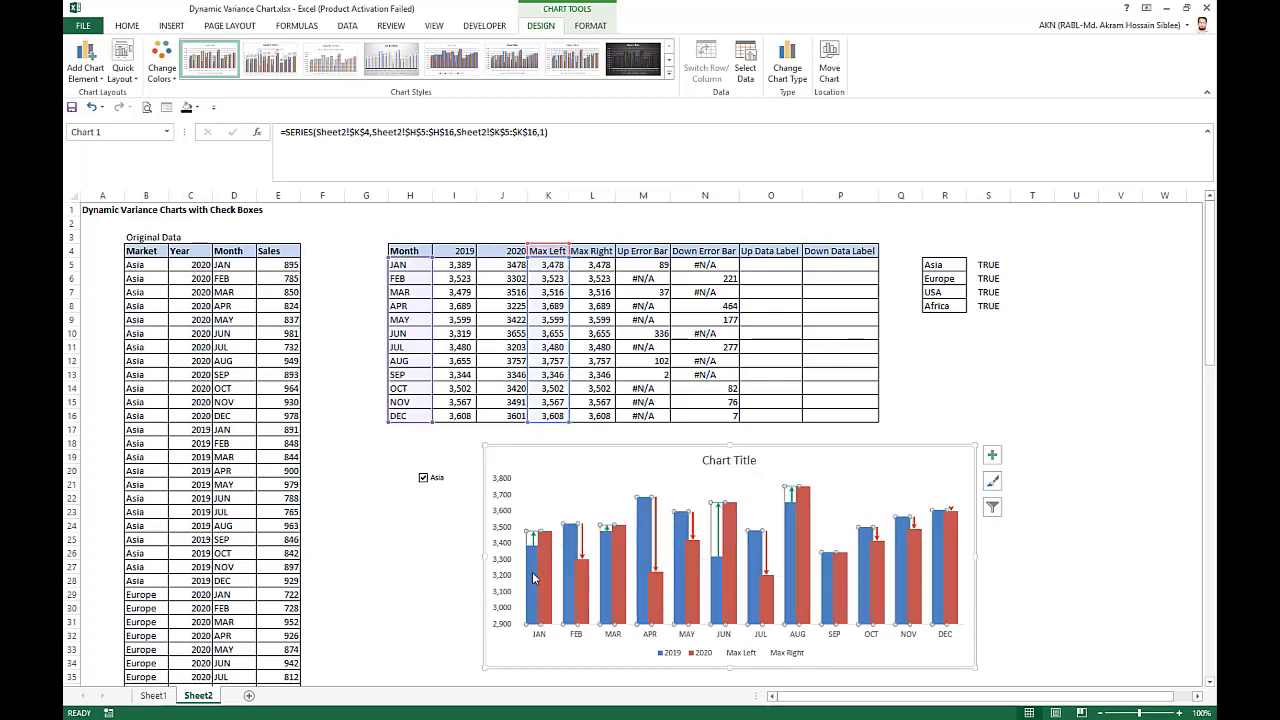
left_click(591, 26)
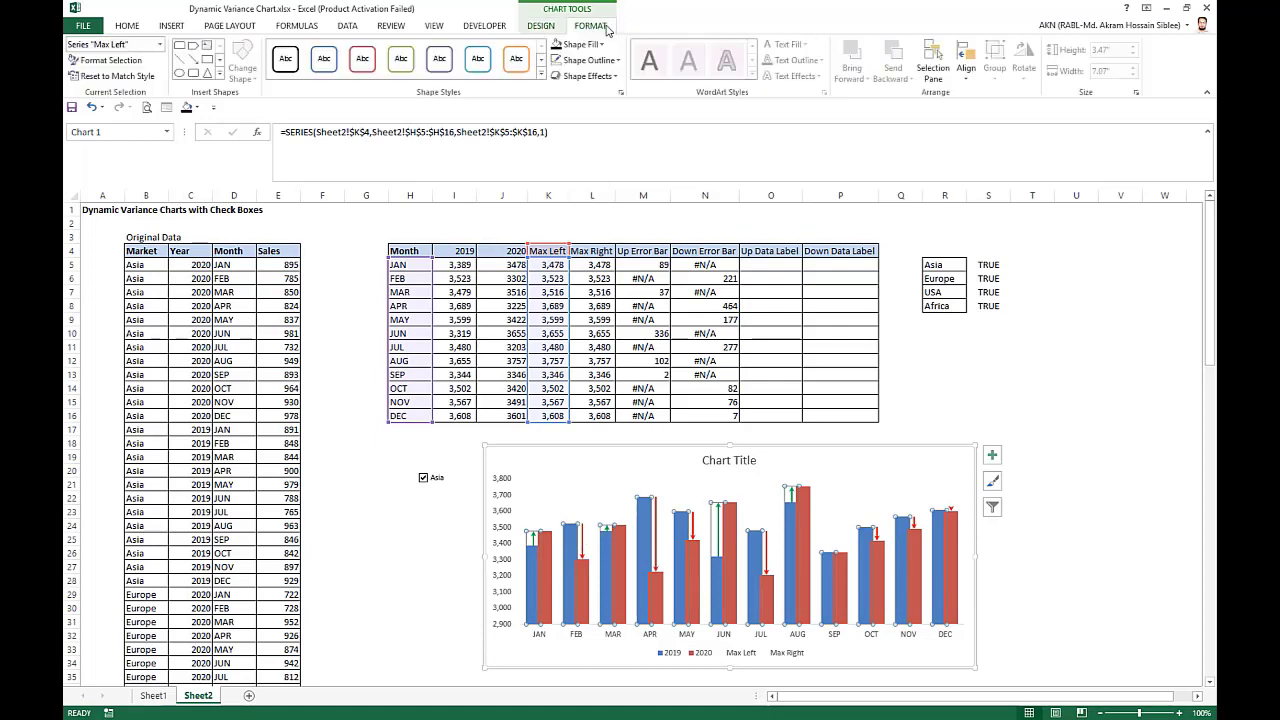
left_click(160, 45)
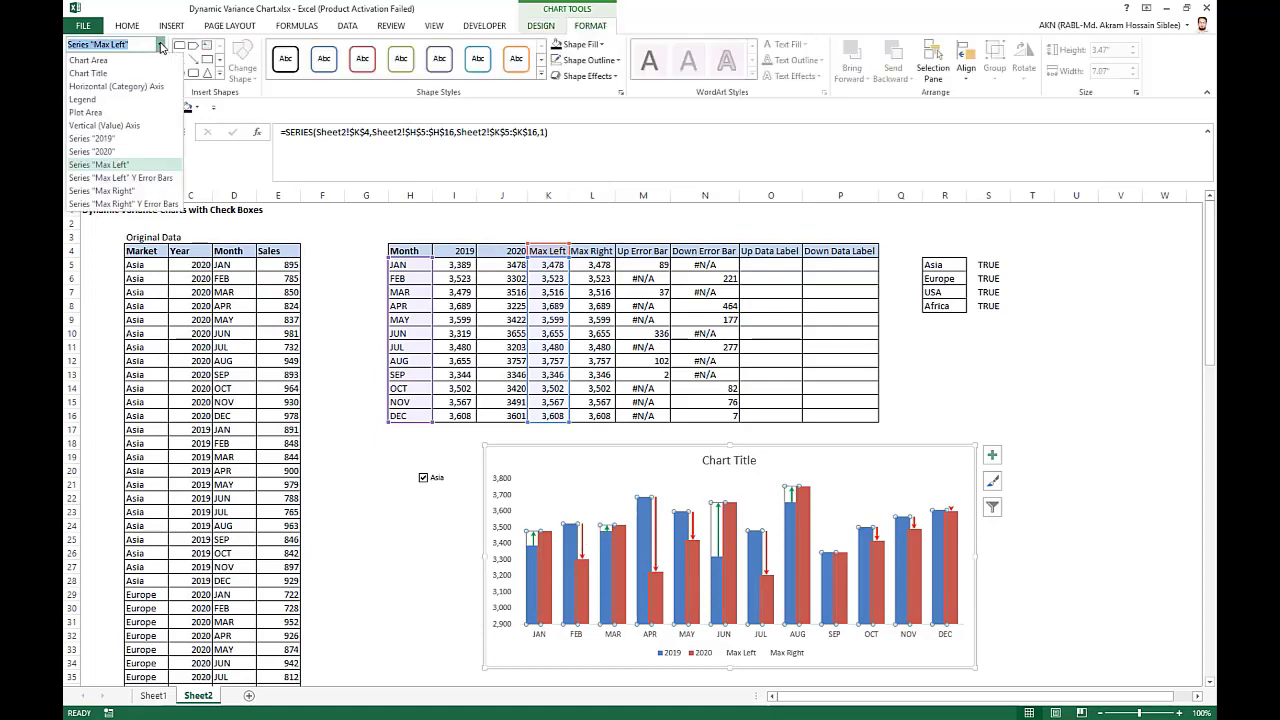
left_click(112, 139)
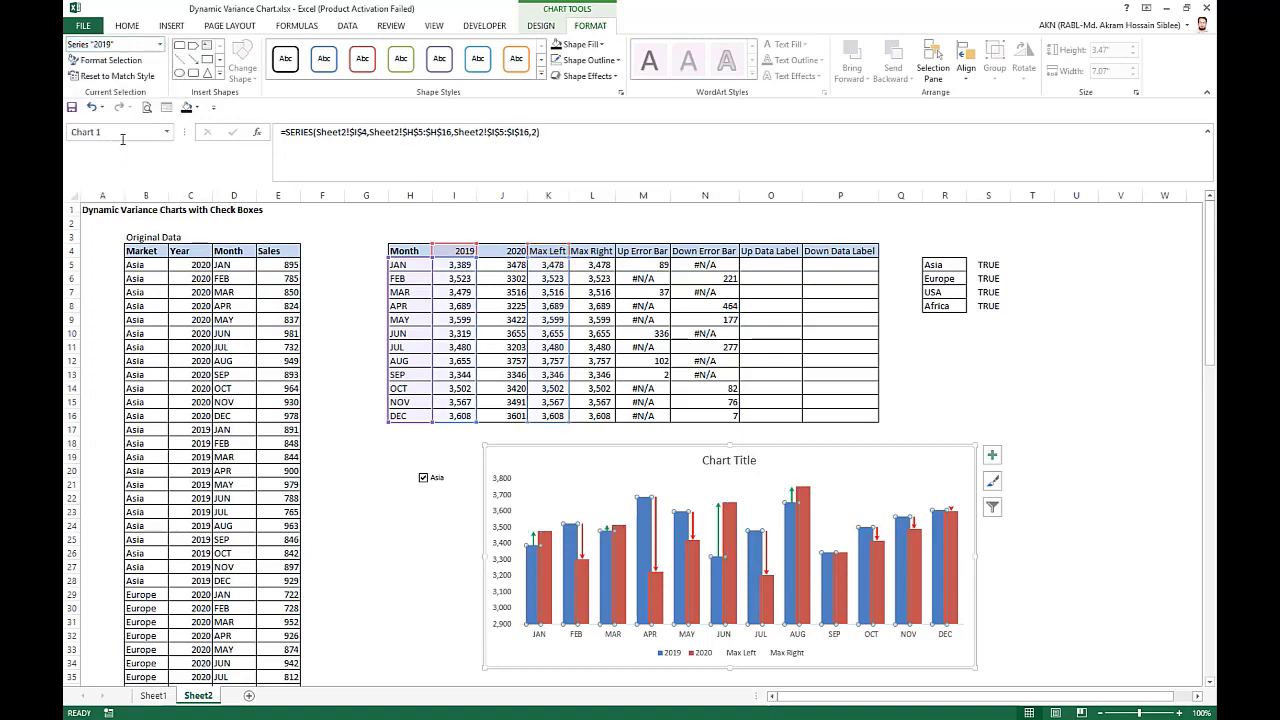
left_click(601, 46)
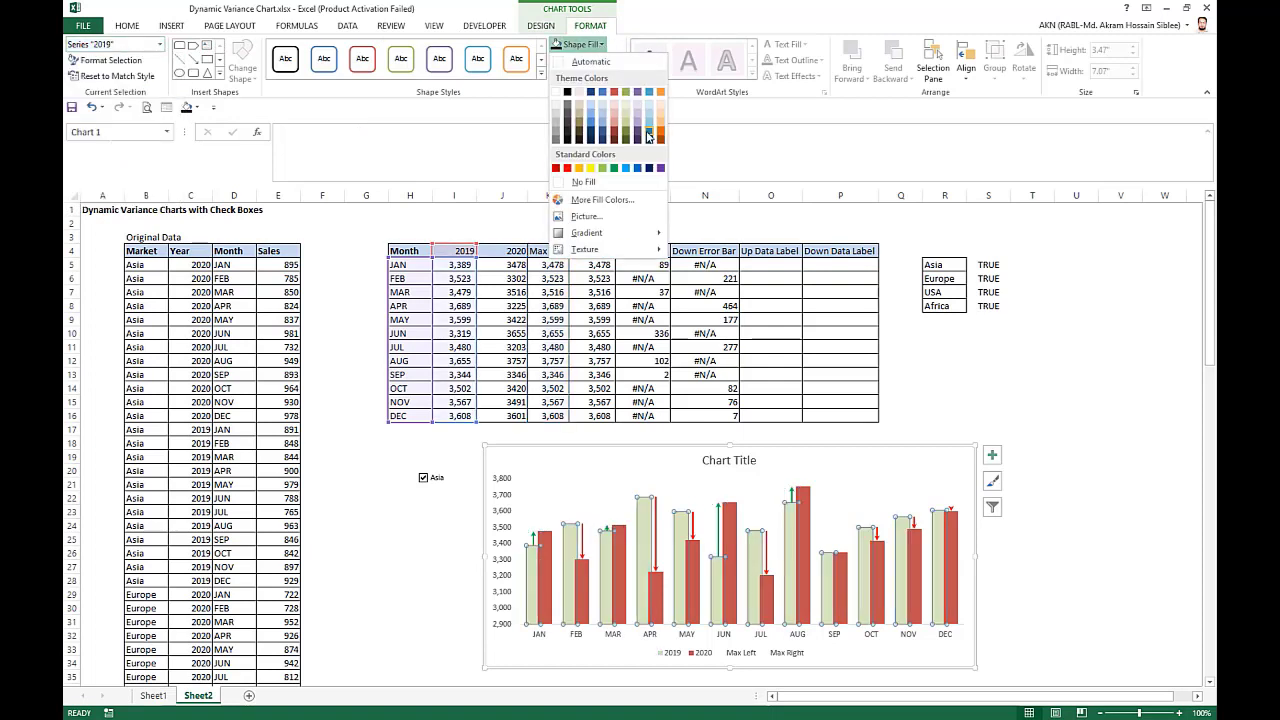
left_click(650, 131)
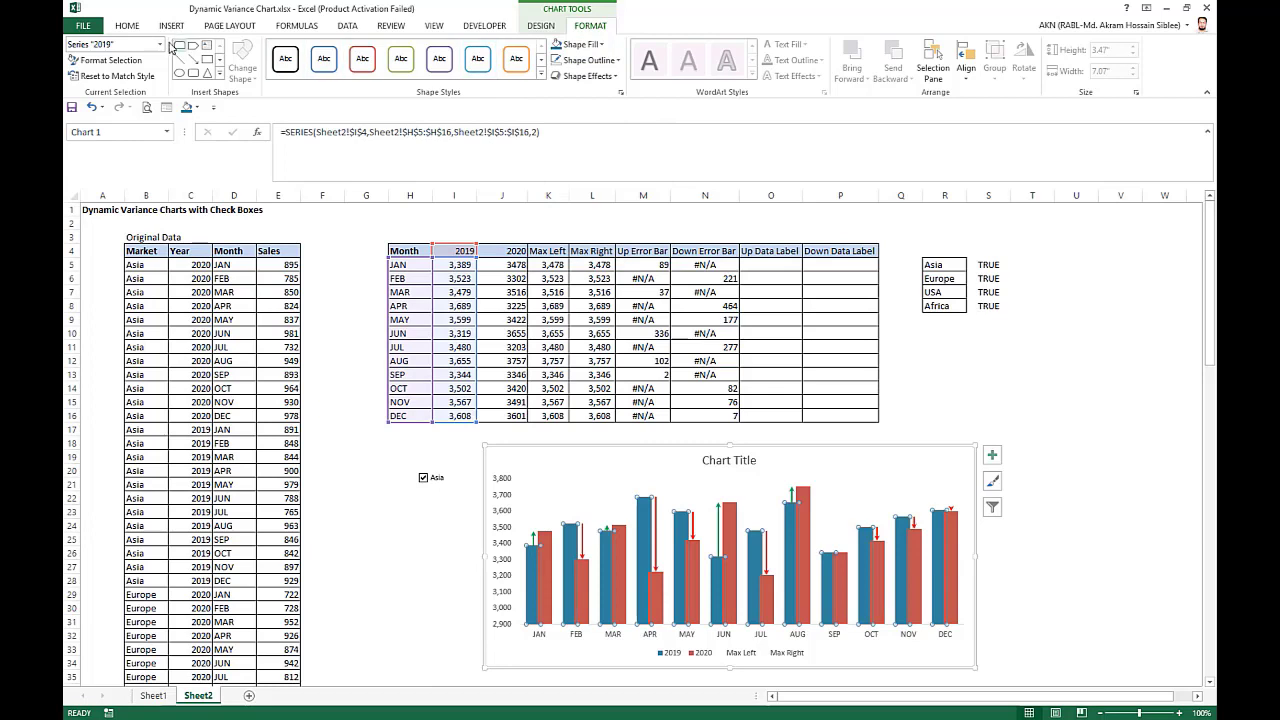
Fill the 2020 column series with a near-black theme color and shift the chart slightly down and to the right.
left_click(160, 45)
left_click(129, 151)
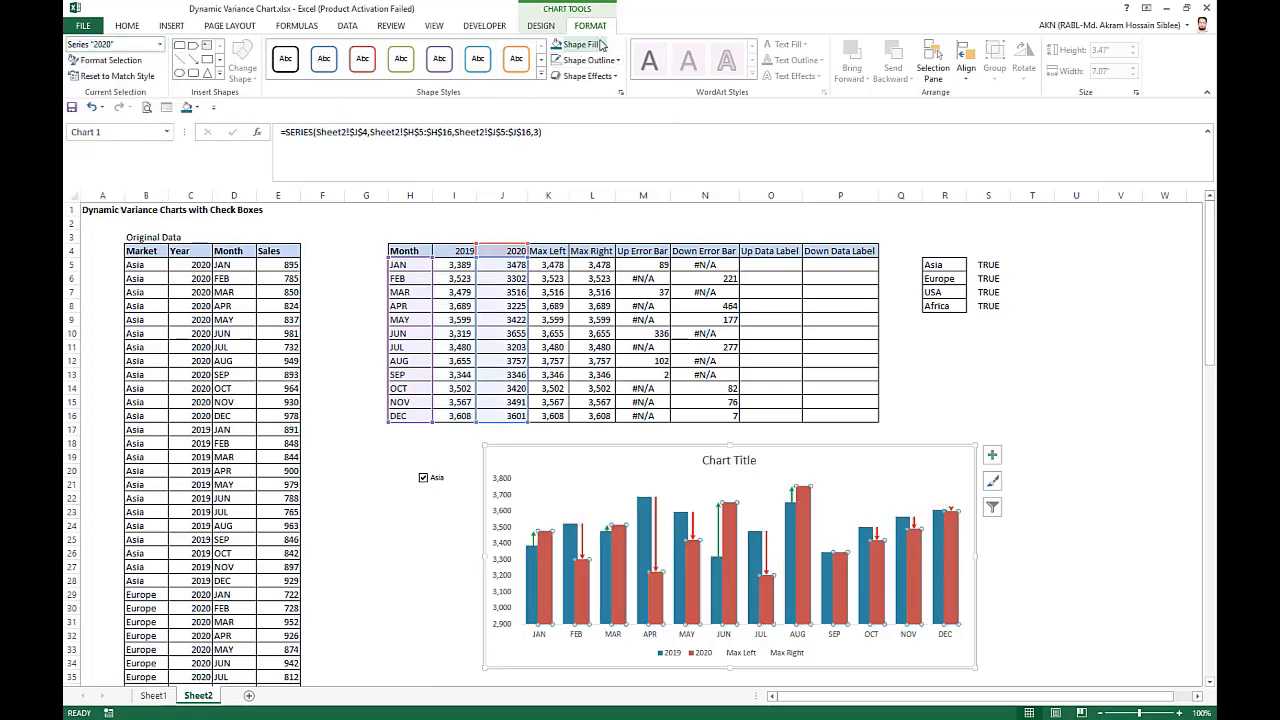
left_click(601, 45)
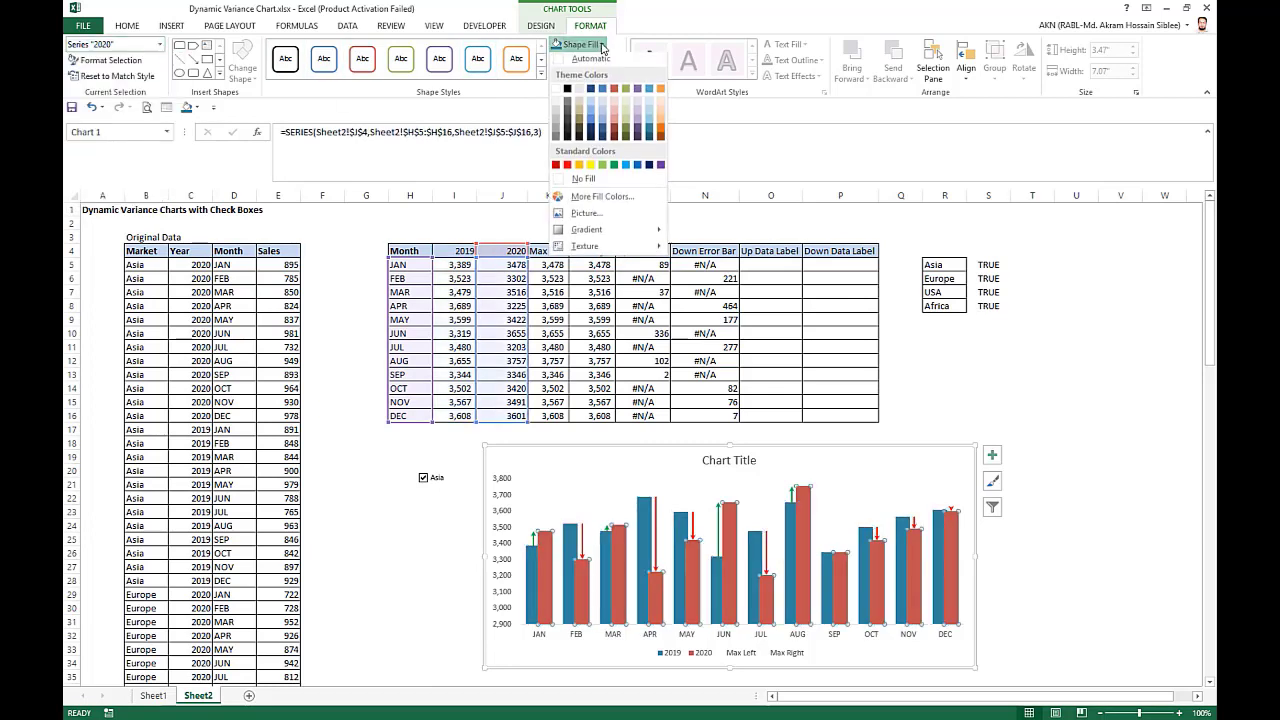
left_click(569, 145)
left_click(1104, 486)
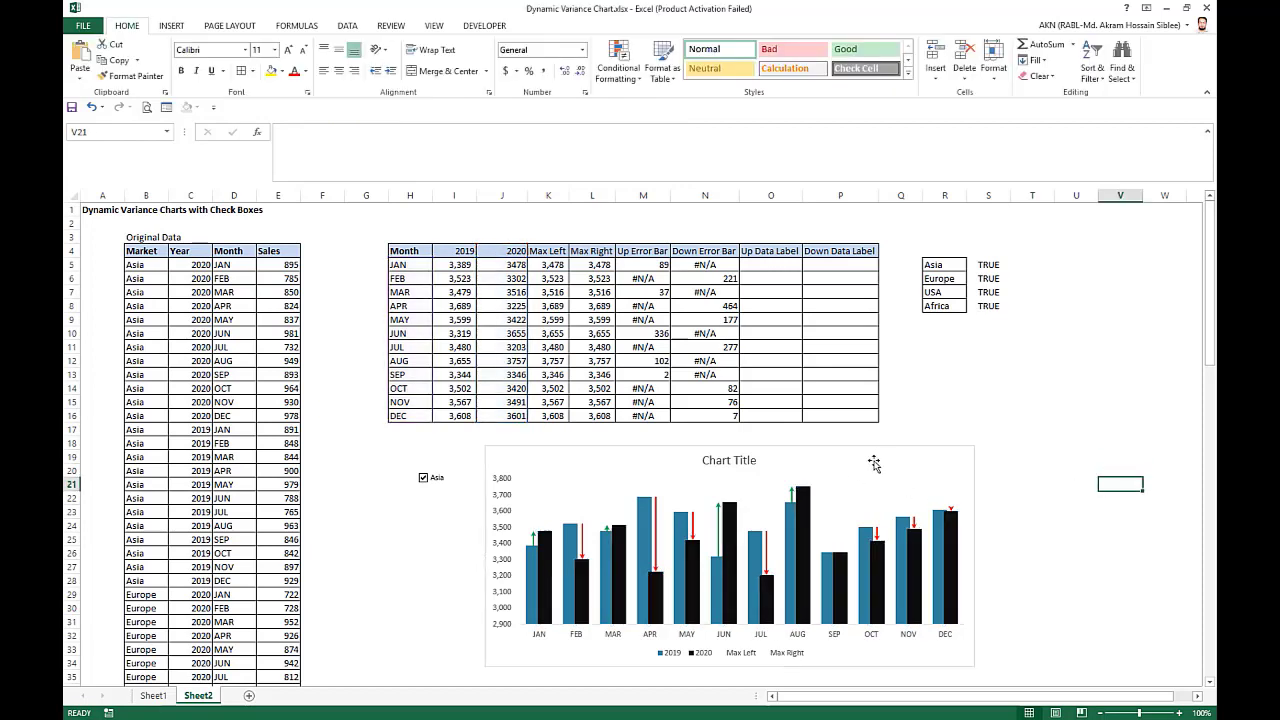
left_click_drag(891, 450, 903, 462)
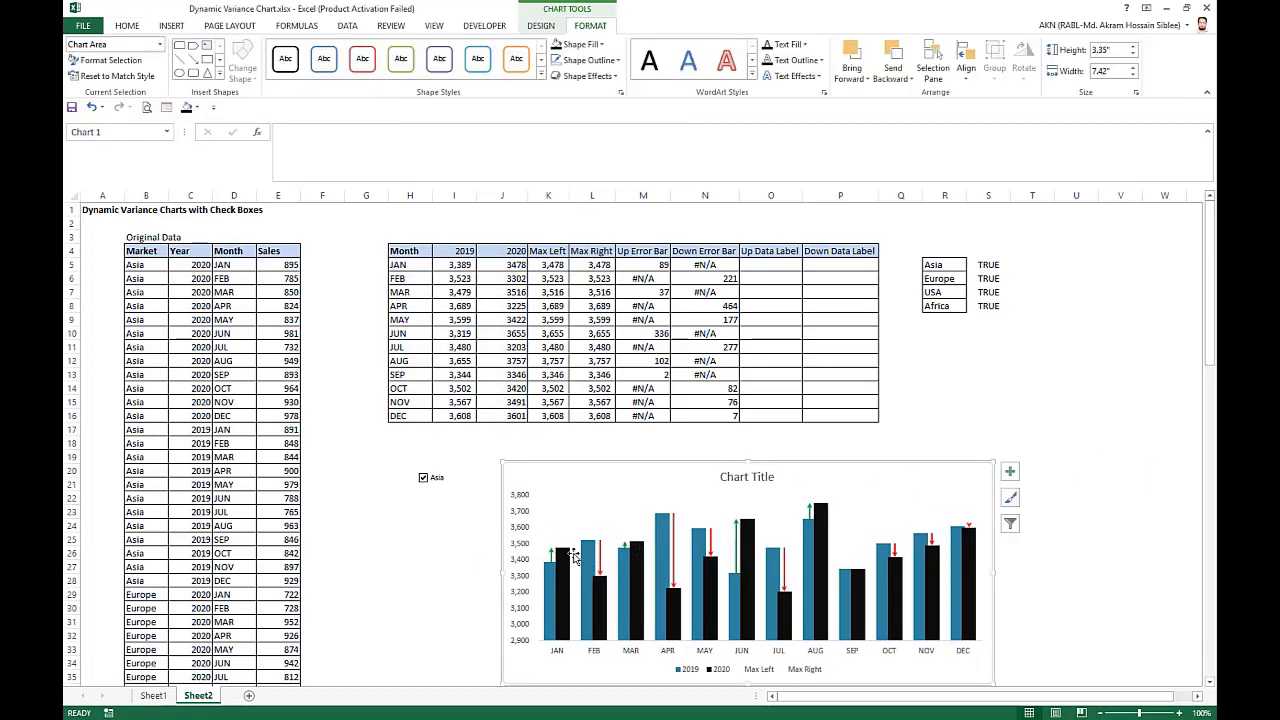
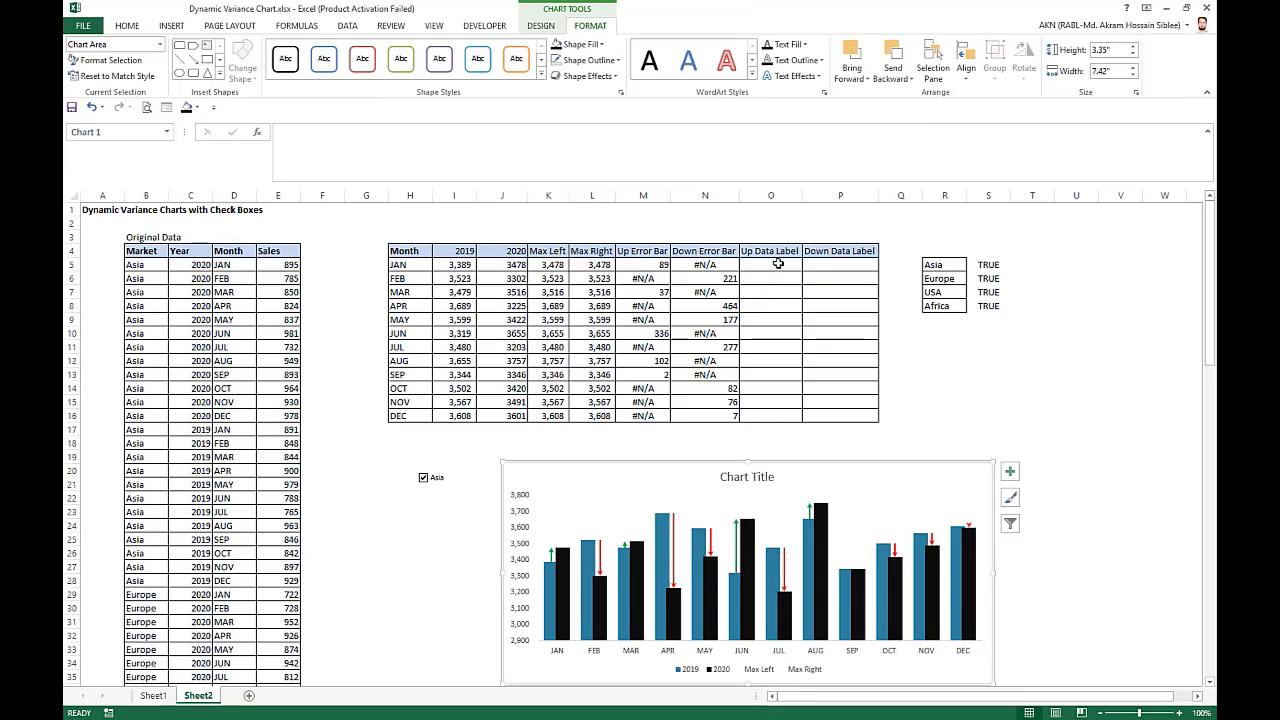
Enter =IF(ISERROR(M5),"","+"&TEXT(M5/I5,"0%")) in January's Up Data Label cell O5 and fill it down to December.
left_click(778, 263)
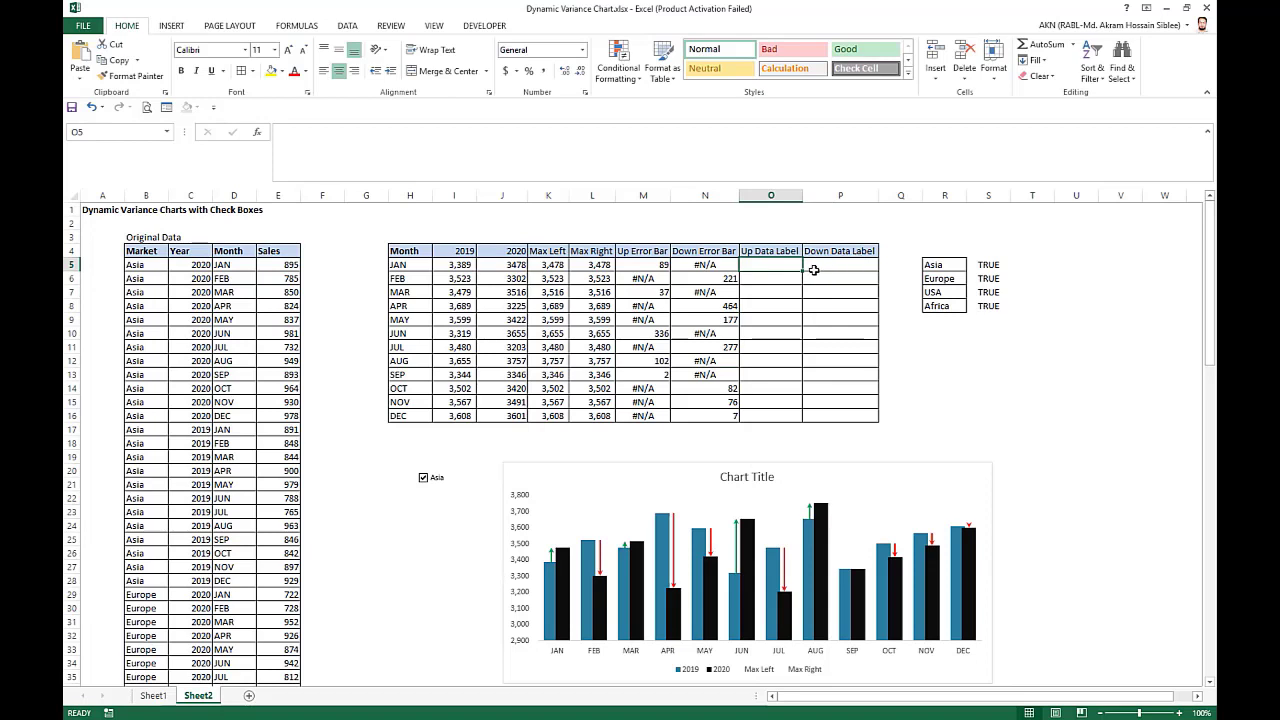
type("=IF(is")
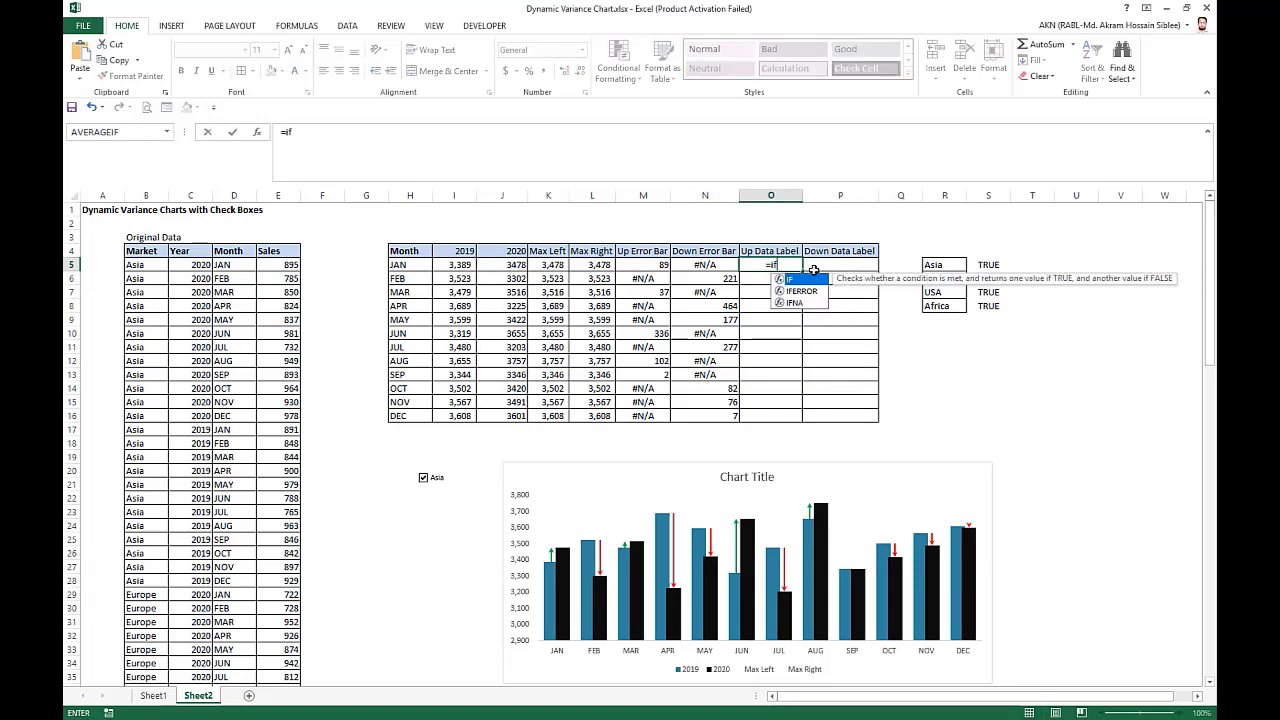
type("err")
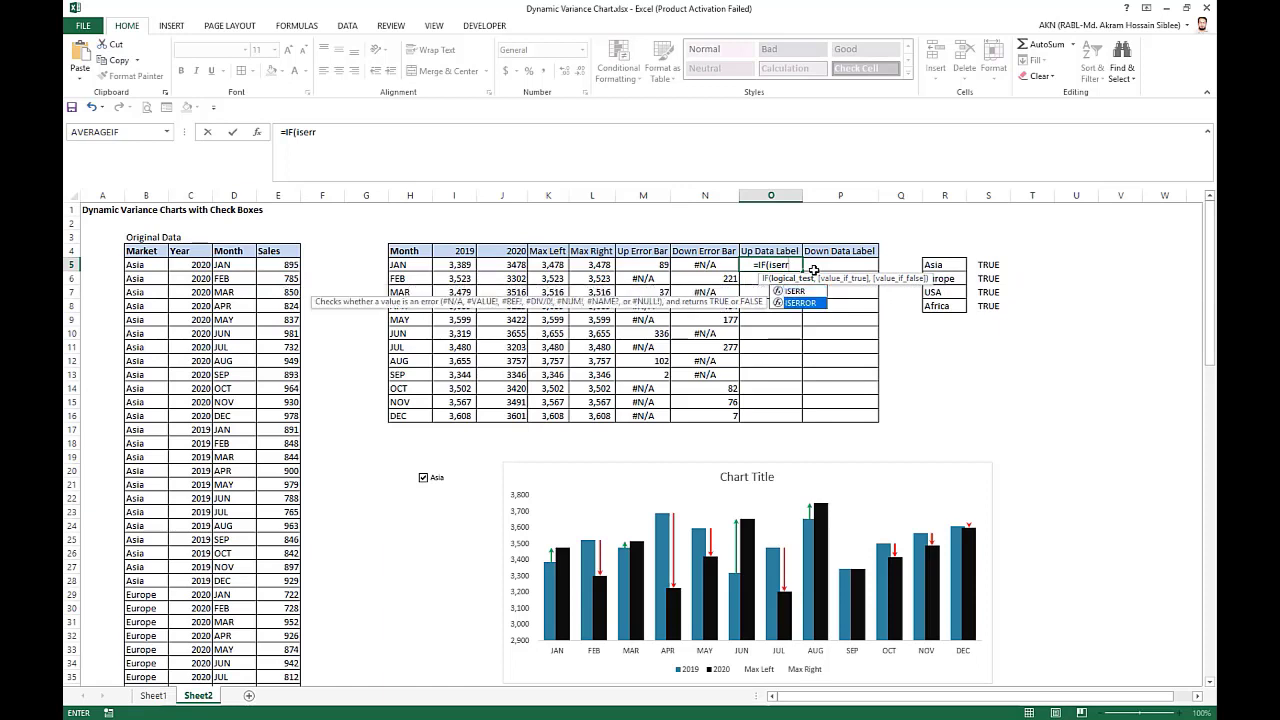
key("Tab")
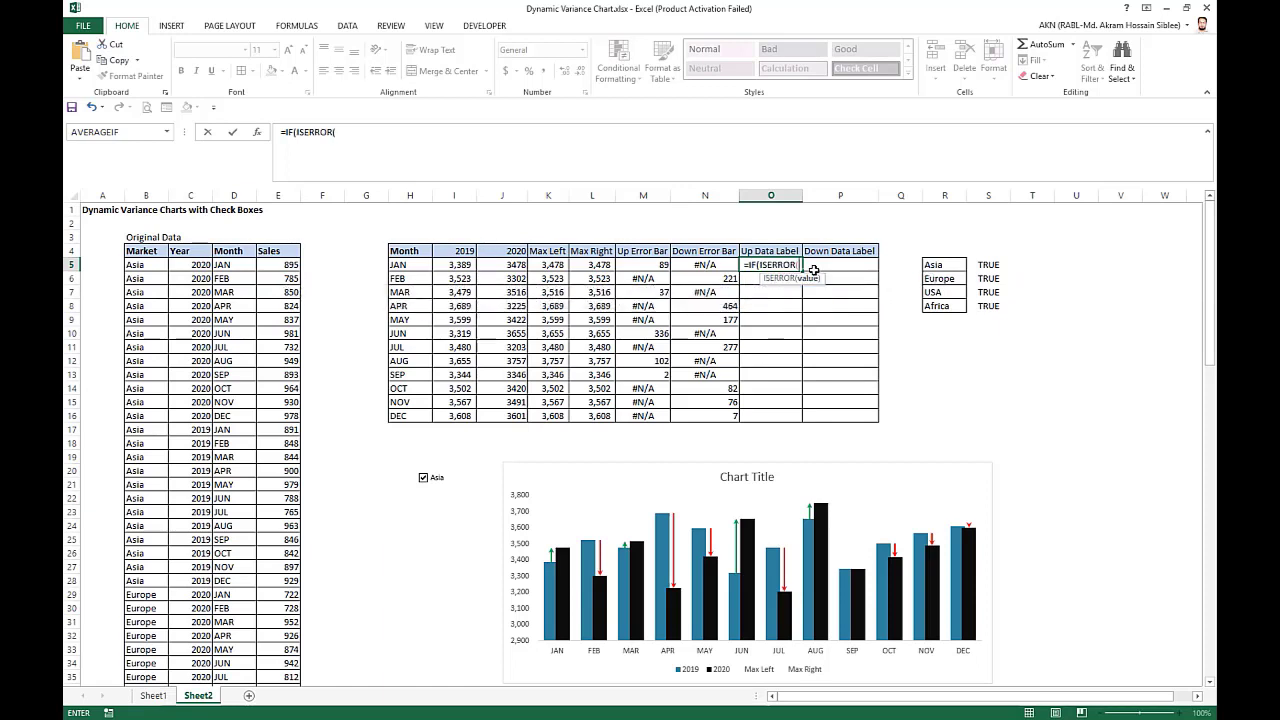
left_click(639, 265)
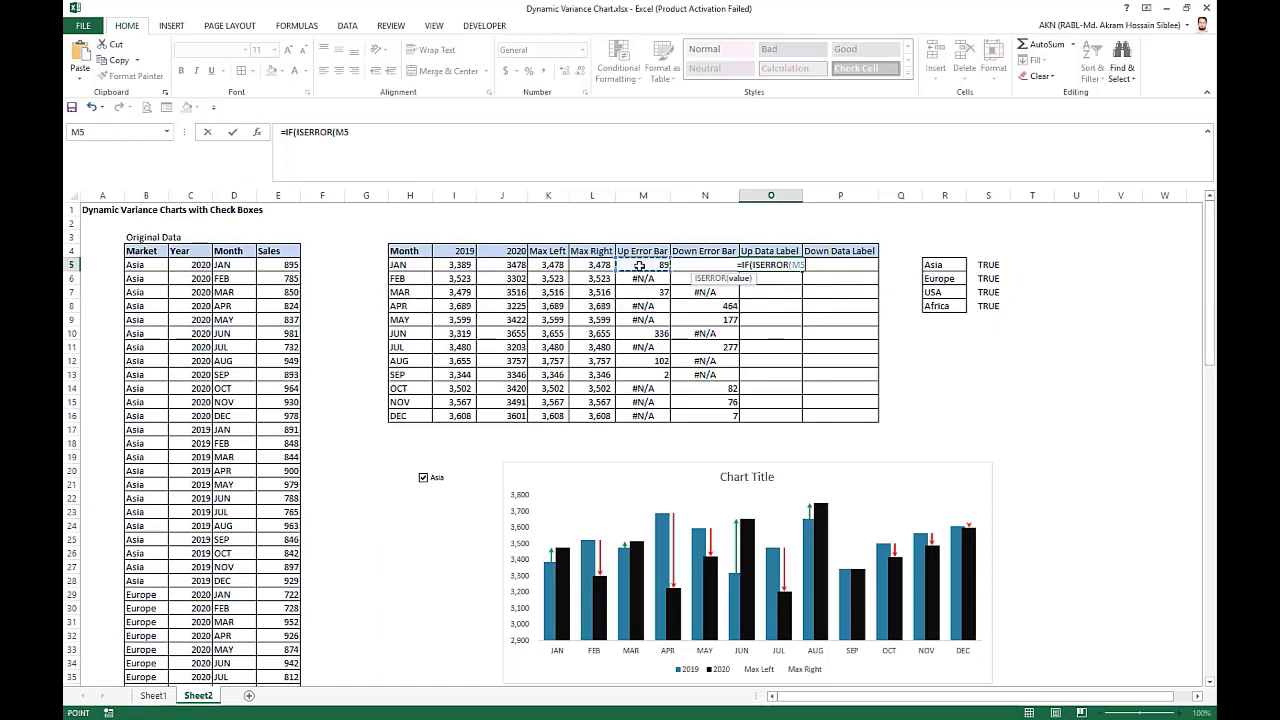
type("),")
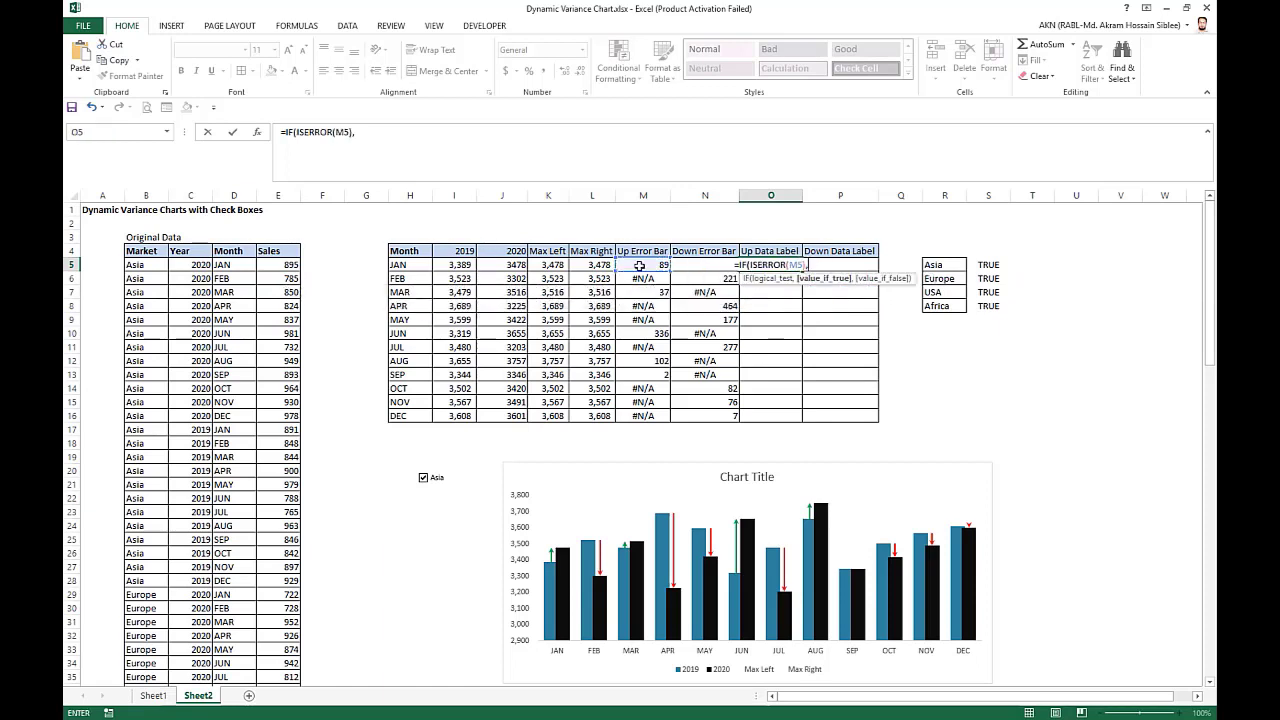
type("\"\",")
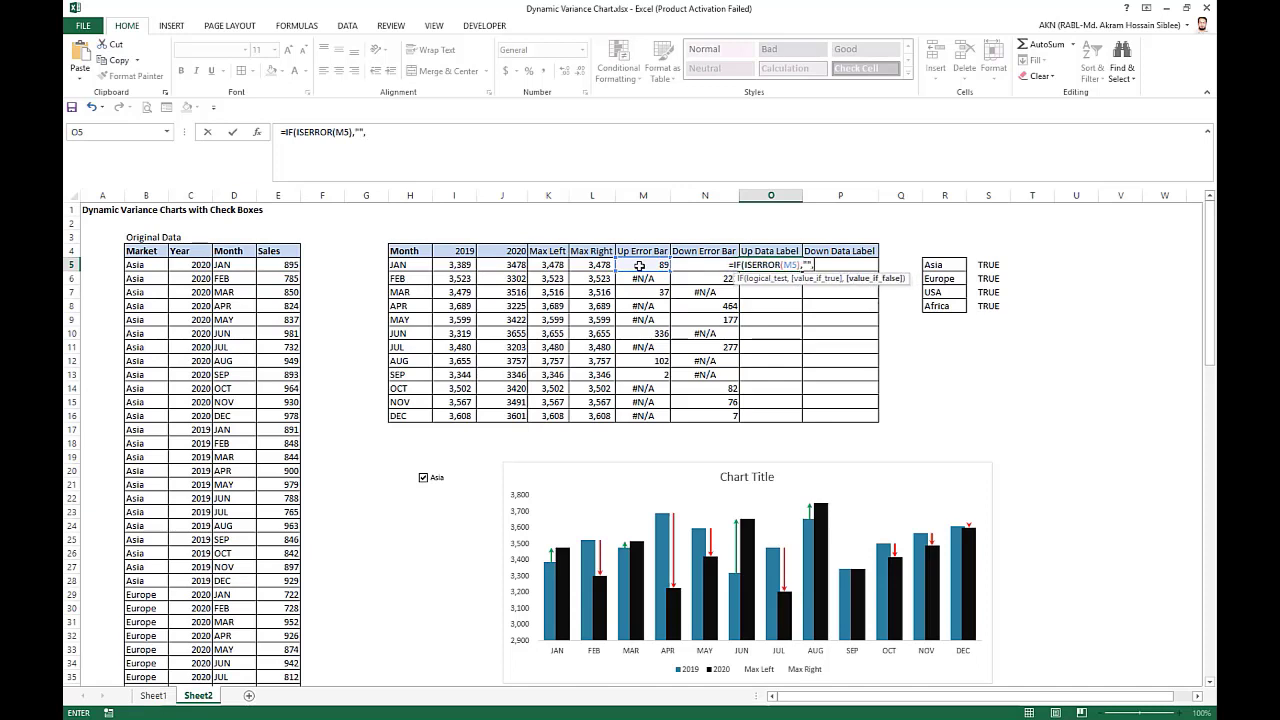
type("\"")
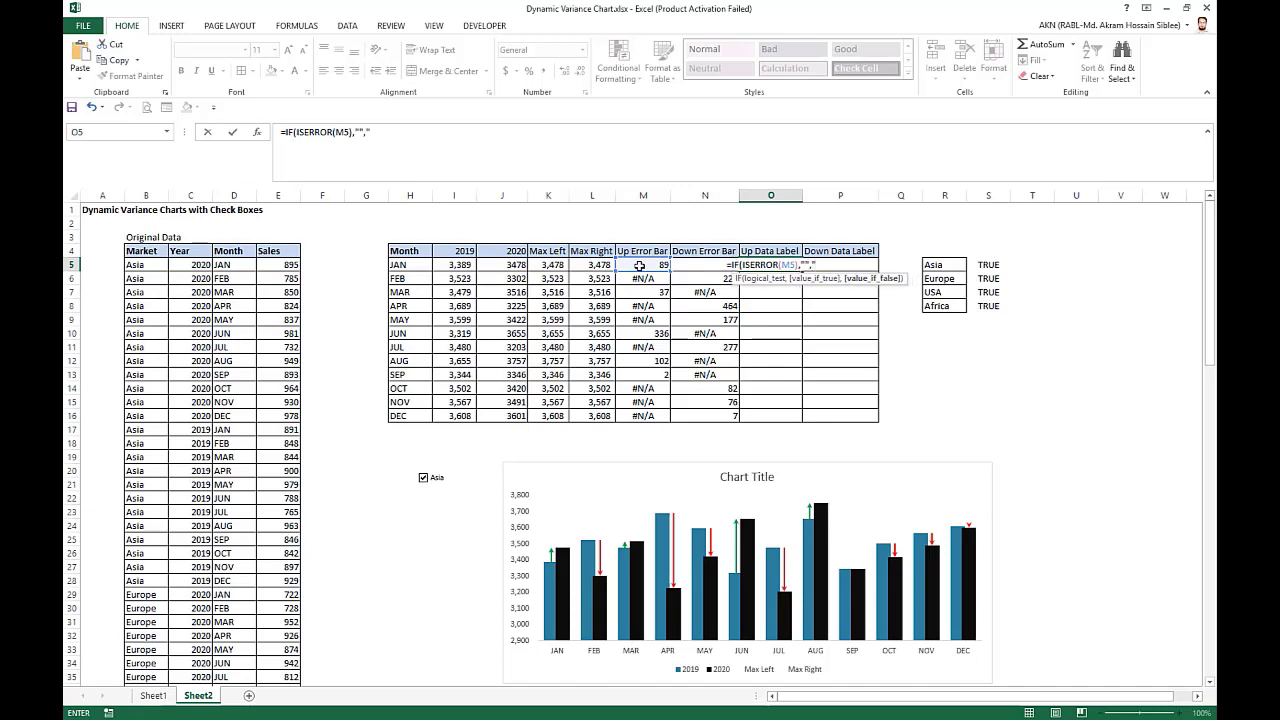
type("+\"")
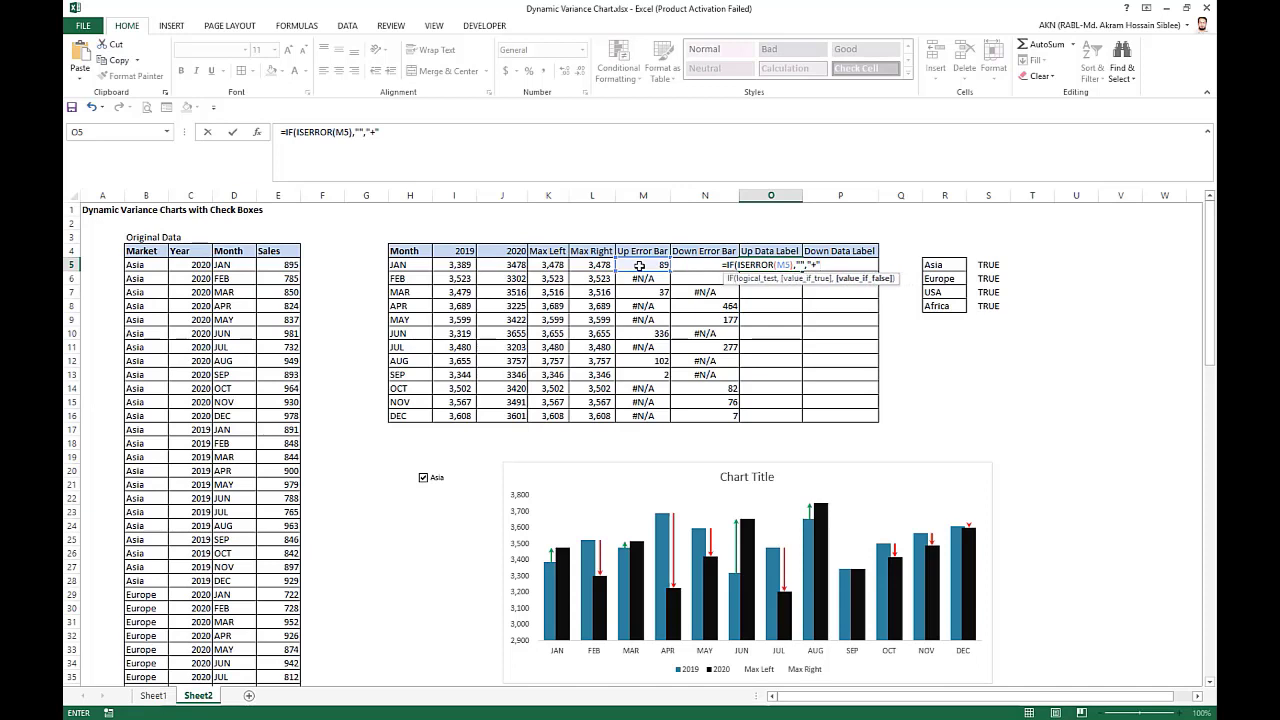
type("&TEXT(")
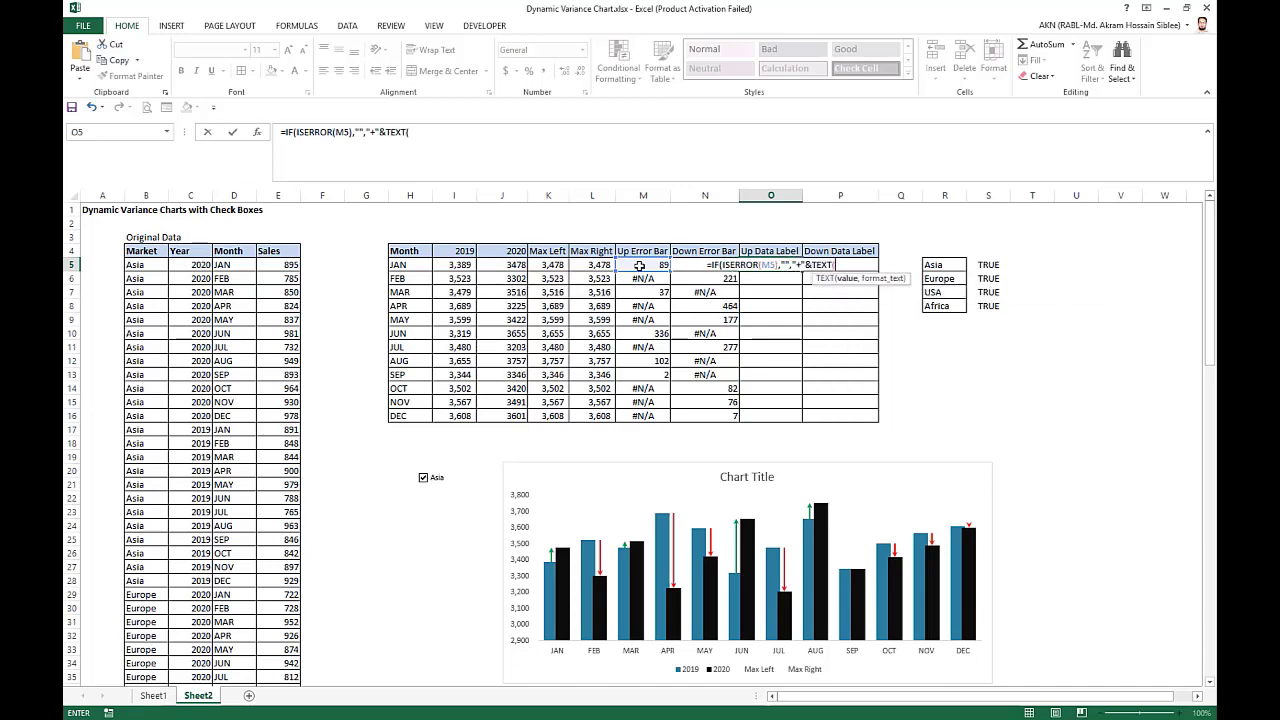
left_click(639, 265)
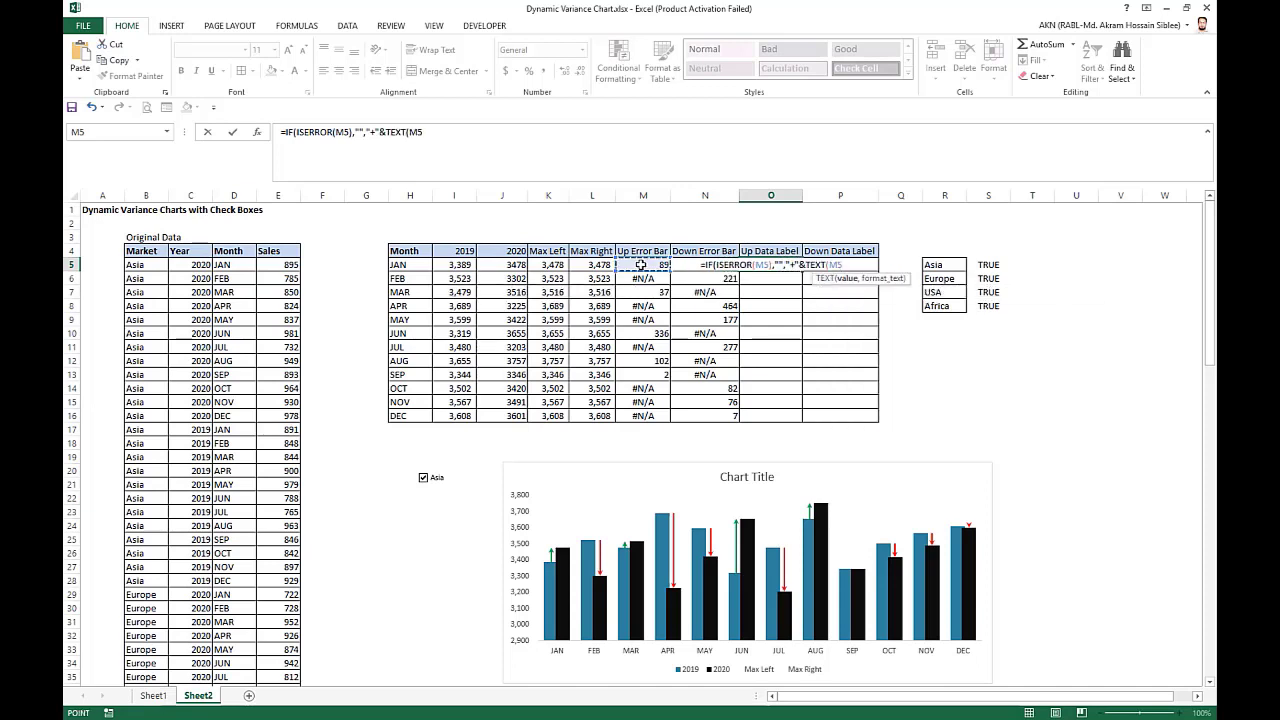
type("/")
left_click(464, 263)
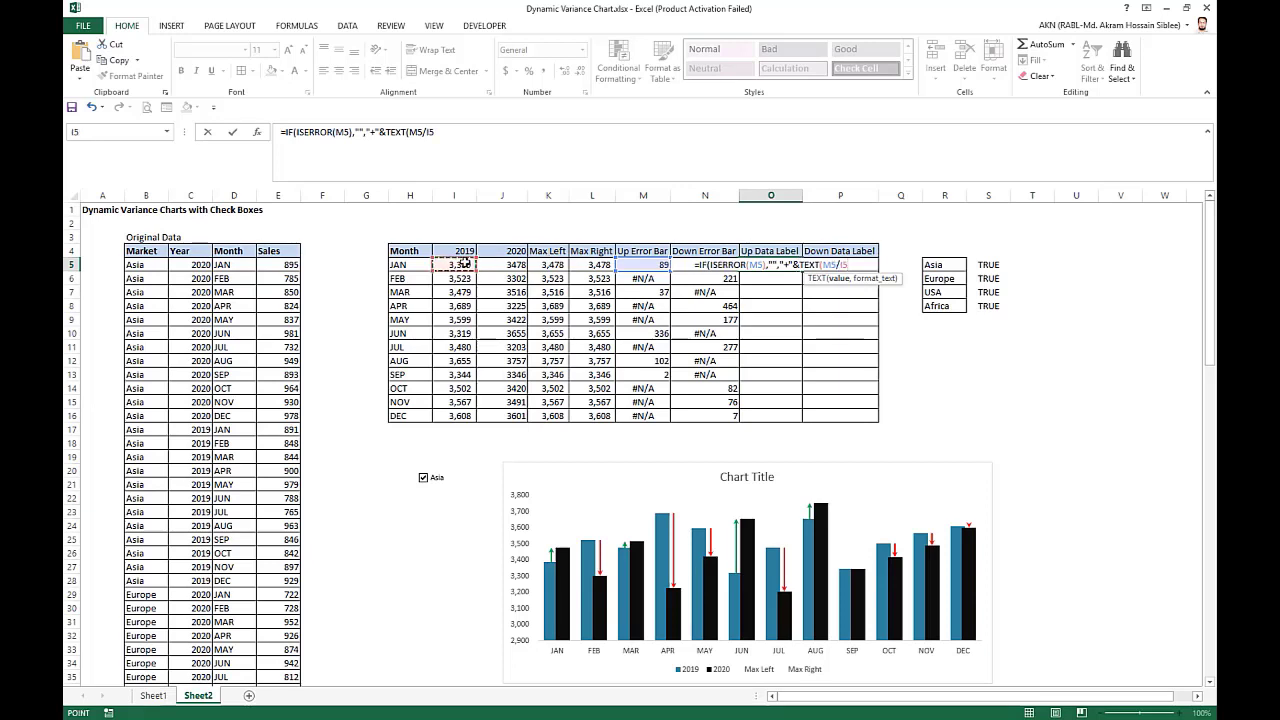
type(",")
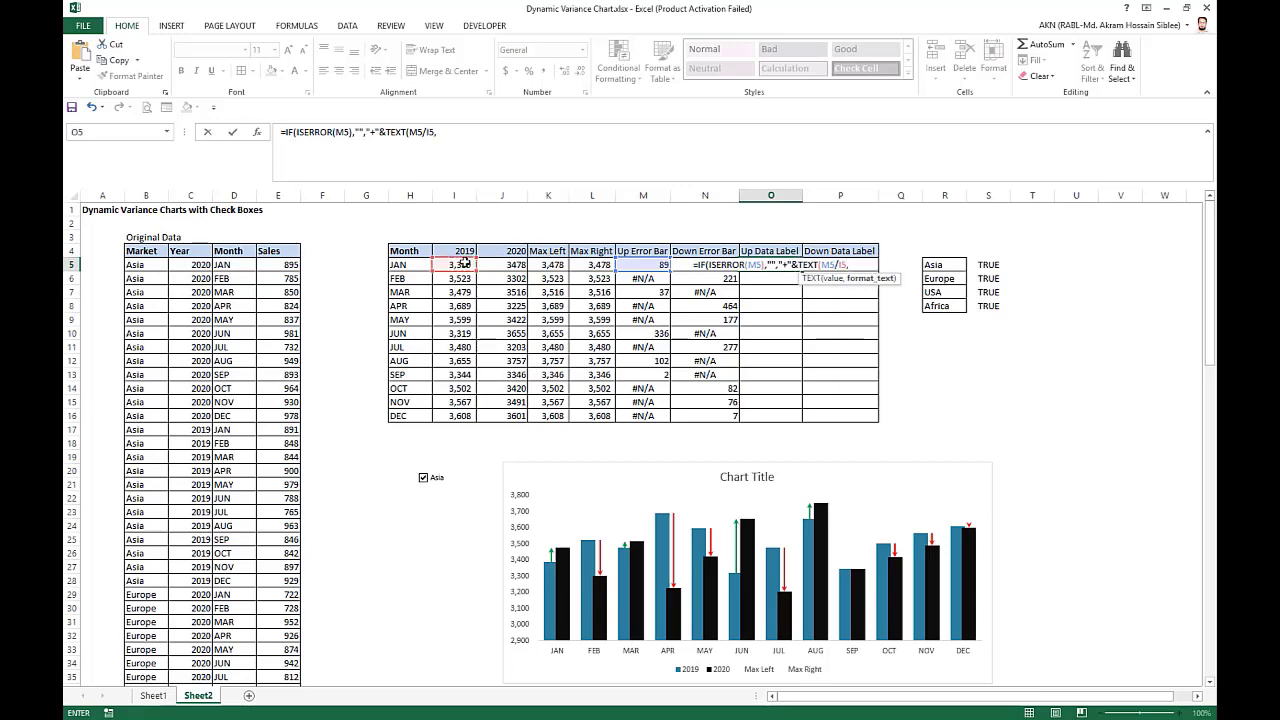
type("\"0%")
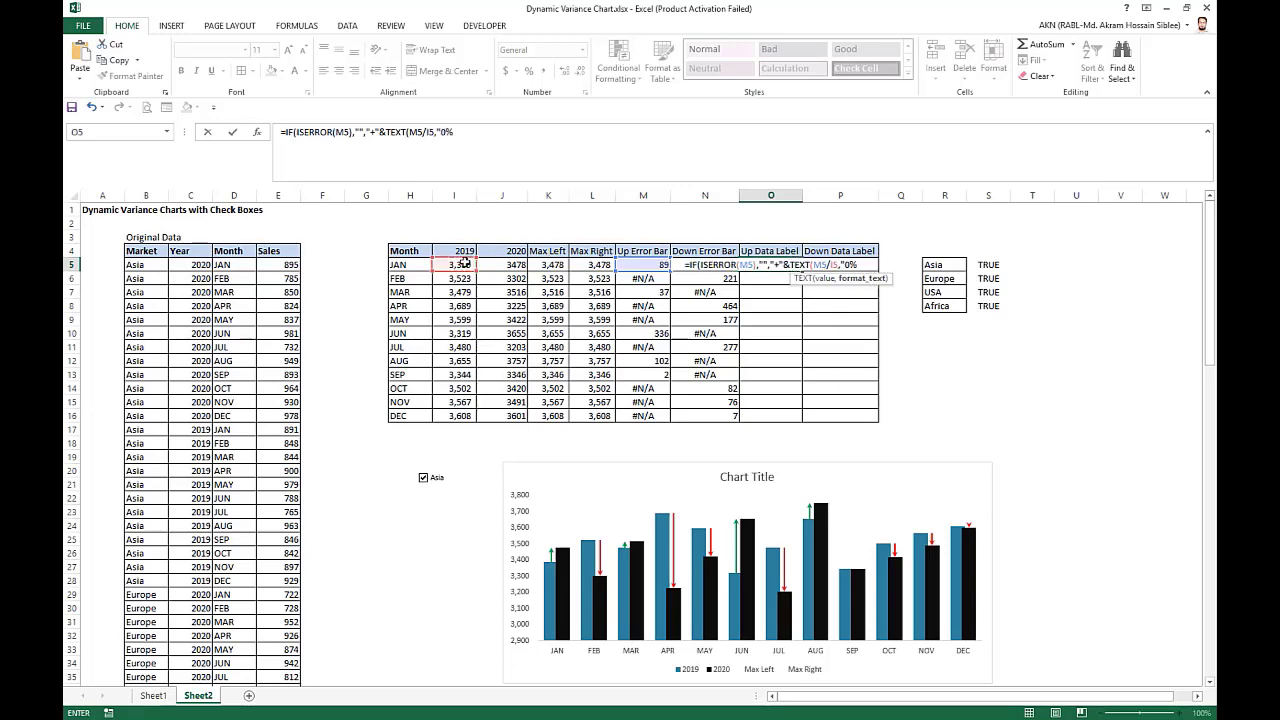
type("\")")
key("Return")
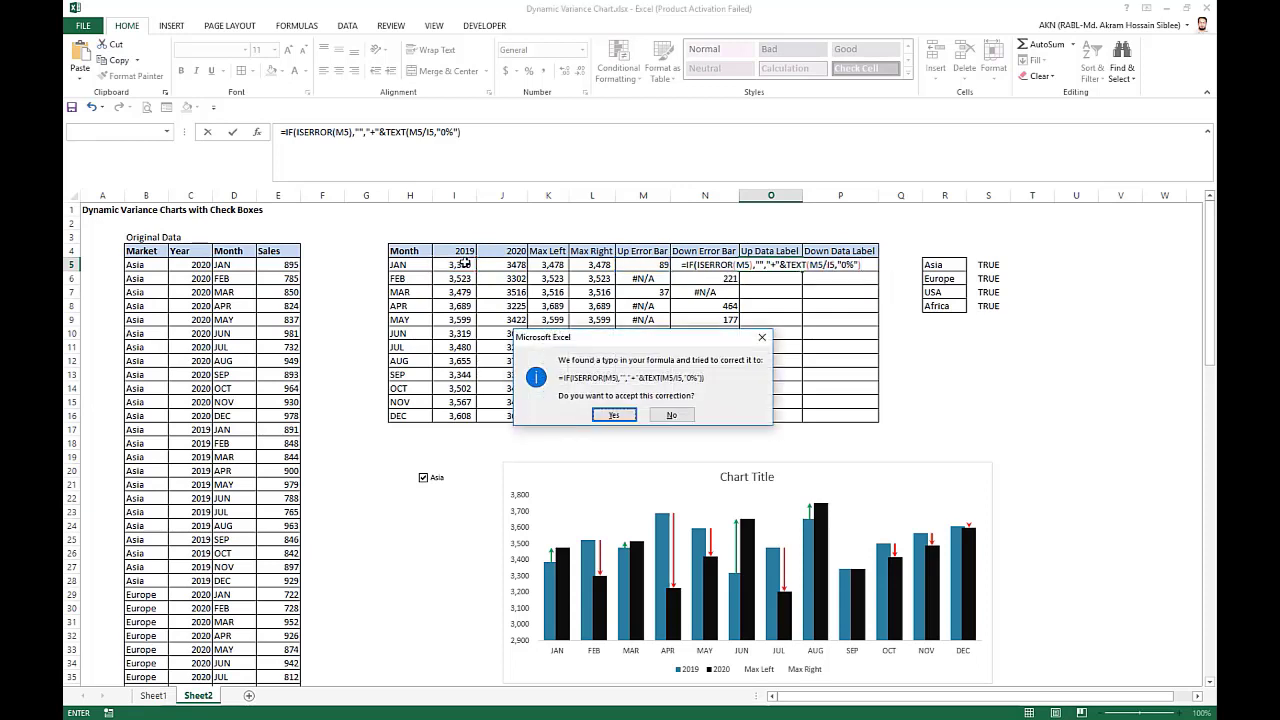
key("Return")
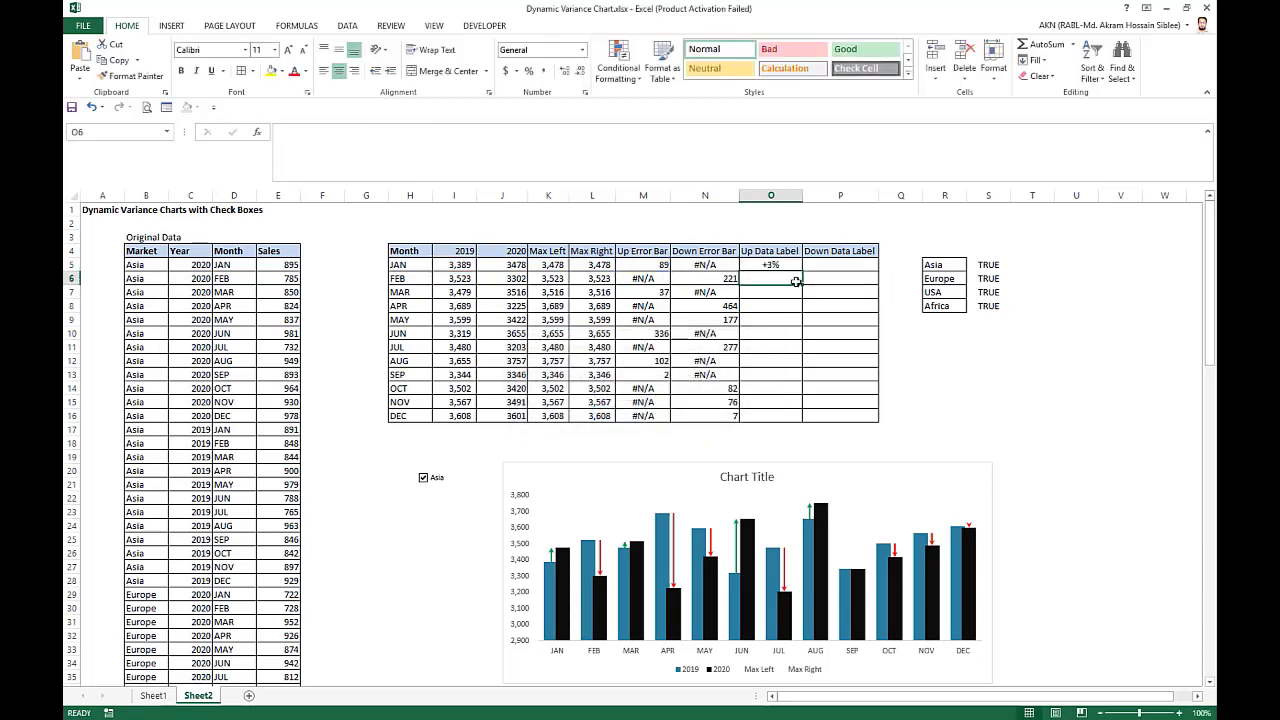
left_click(780, 265)
left_click_drag(801, 271, 796, 422)
Enter =IF(ISERROR(N5),"","-"&TEXT(N5/I5,"0%")) in January's Down Data Label cell P5.
left_click(837, 267)
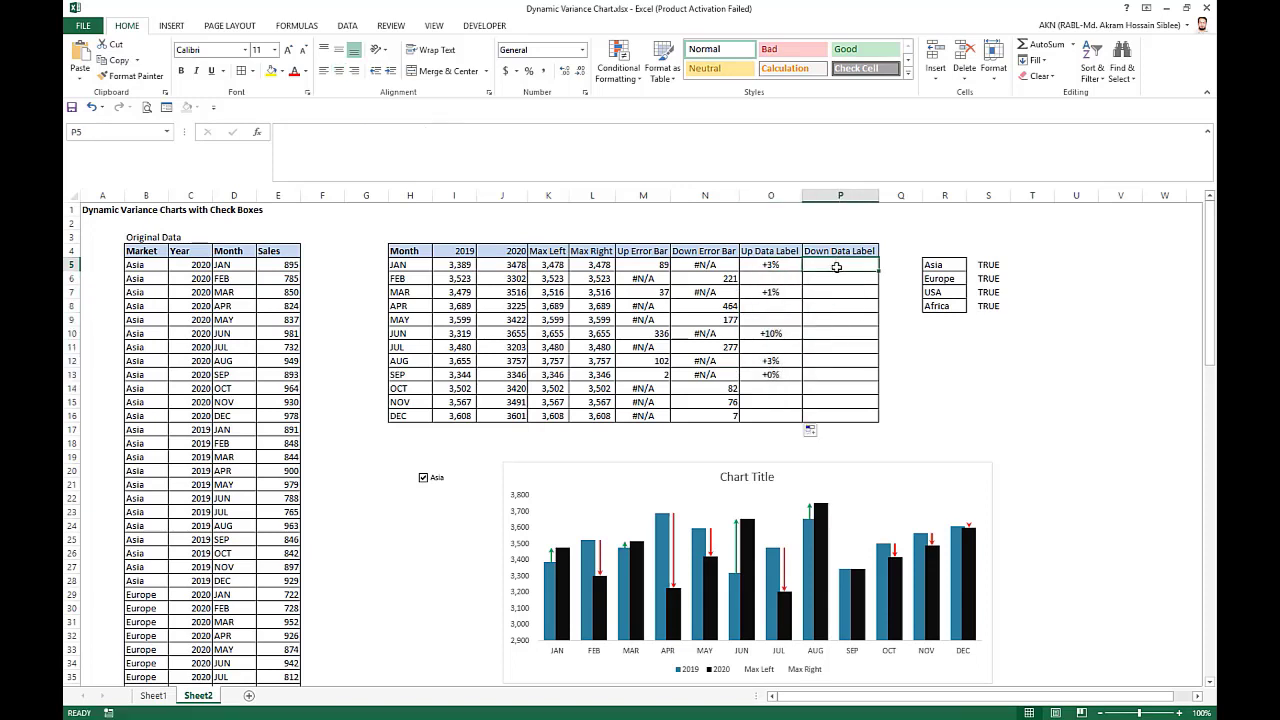
type("=if")
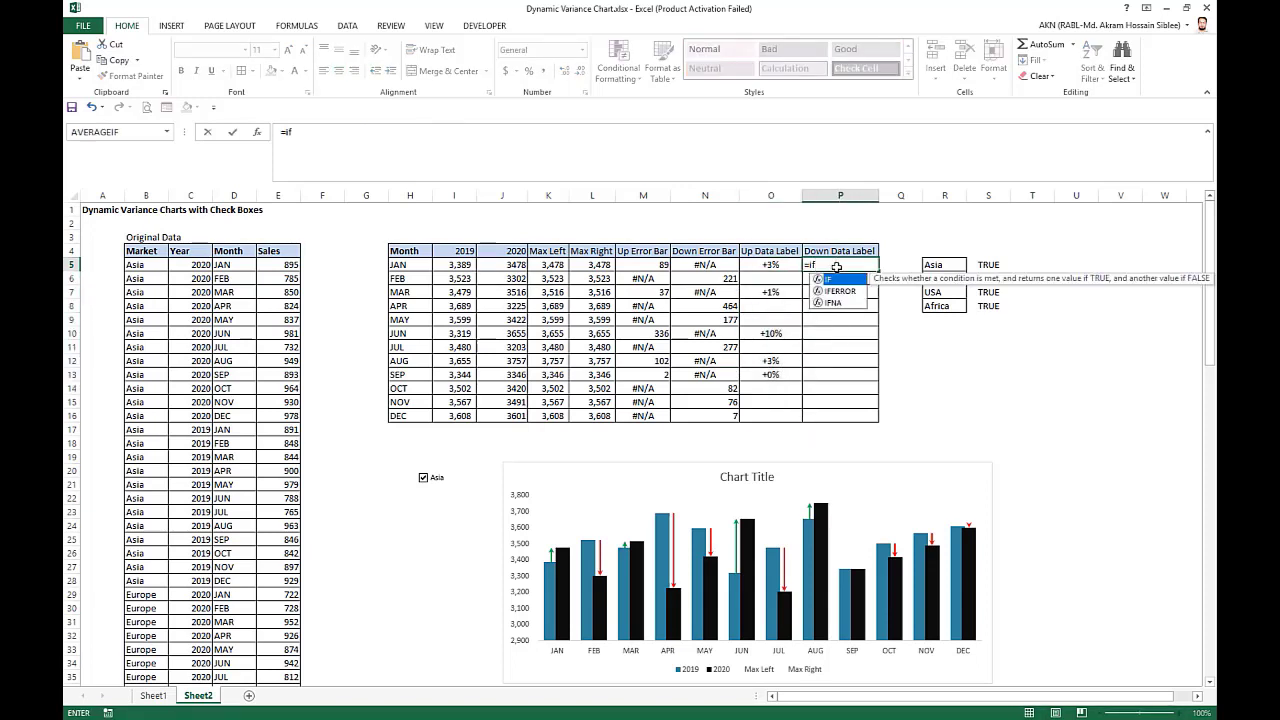
key("Tab")
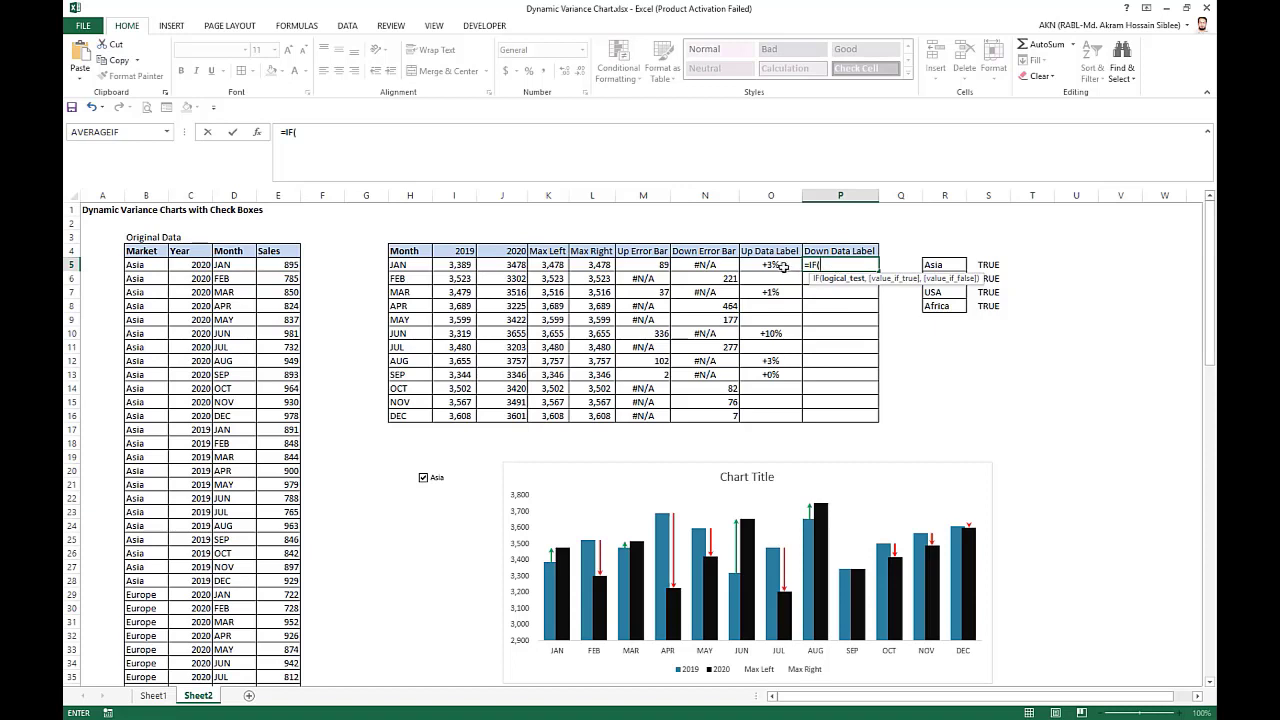
left_click(729, 264)
key("BackSpace")
key("BackSpace")
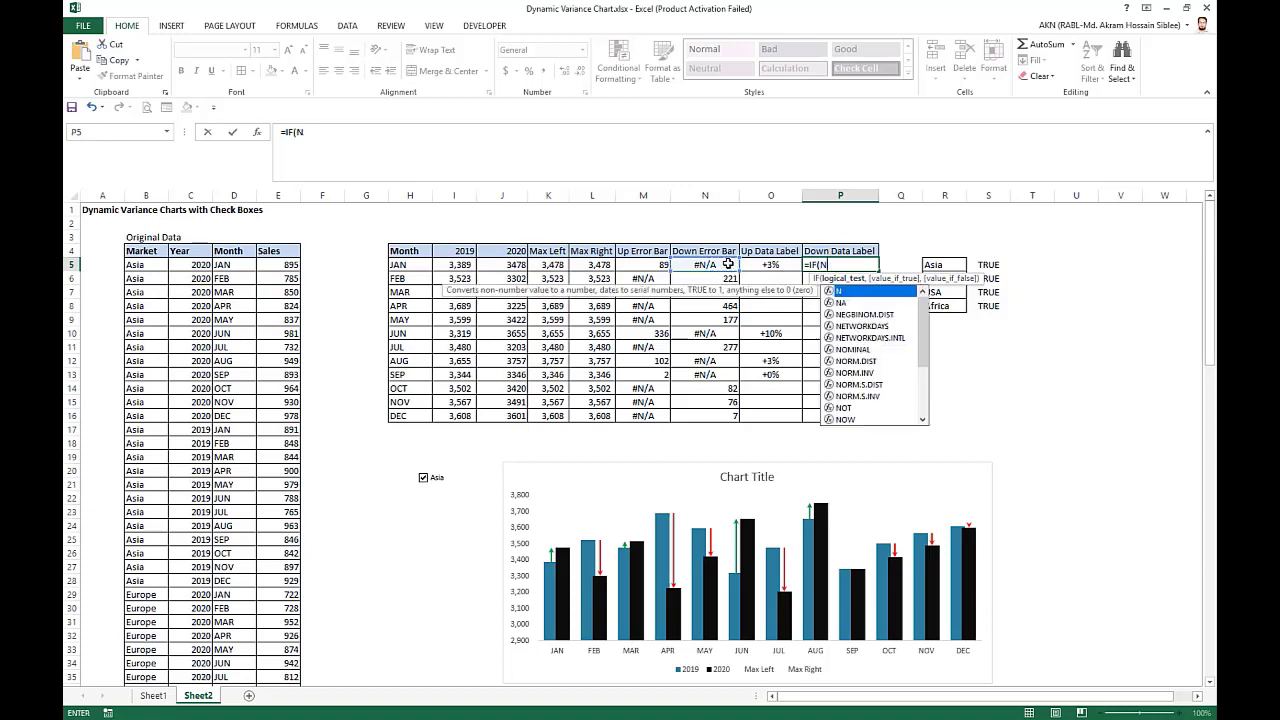
type("iserr")
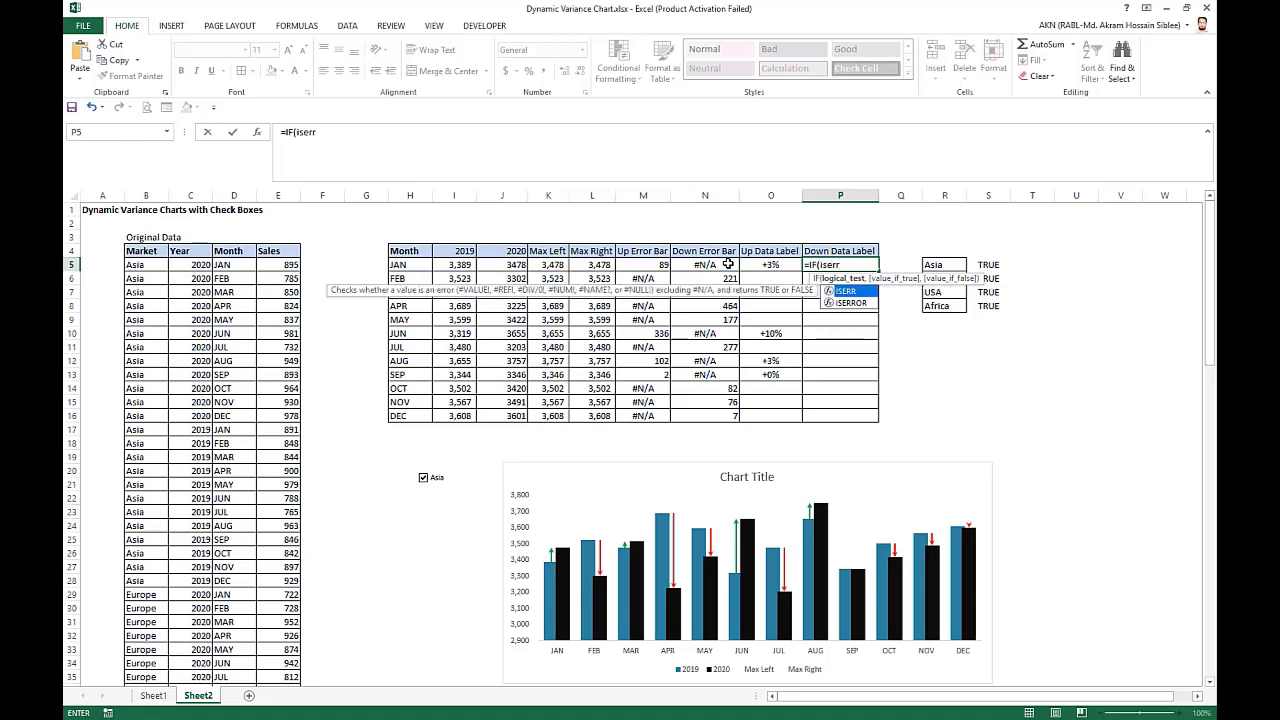
key("Down")
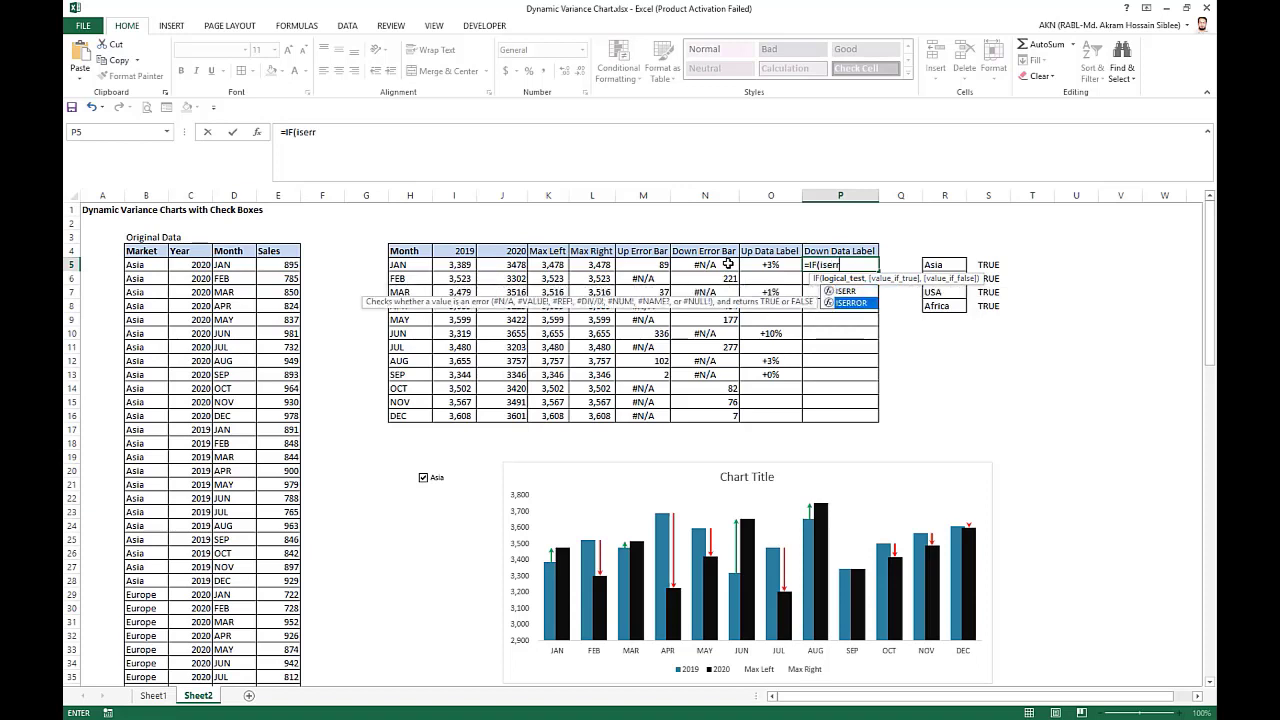
key("Tab")
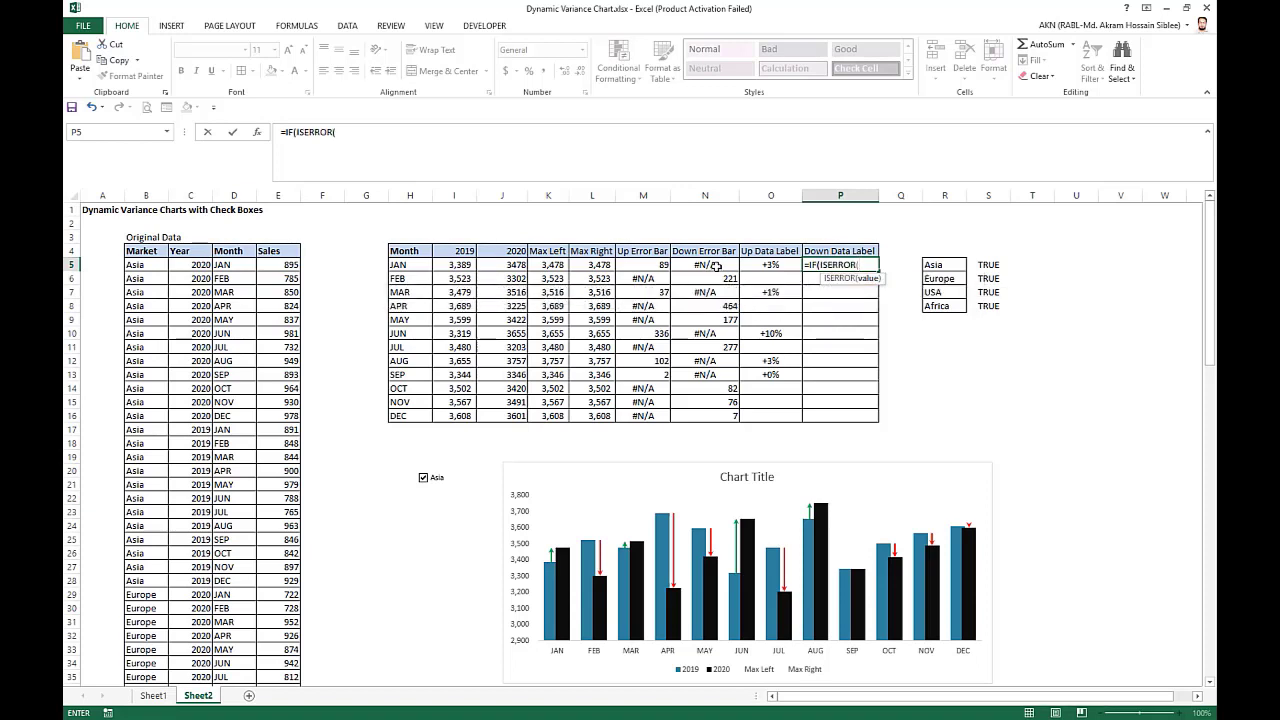
left_click(716, 265)
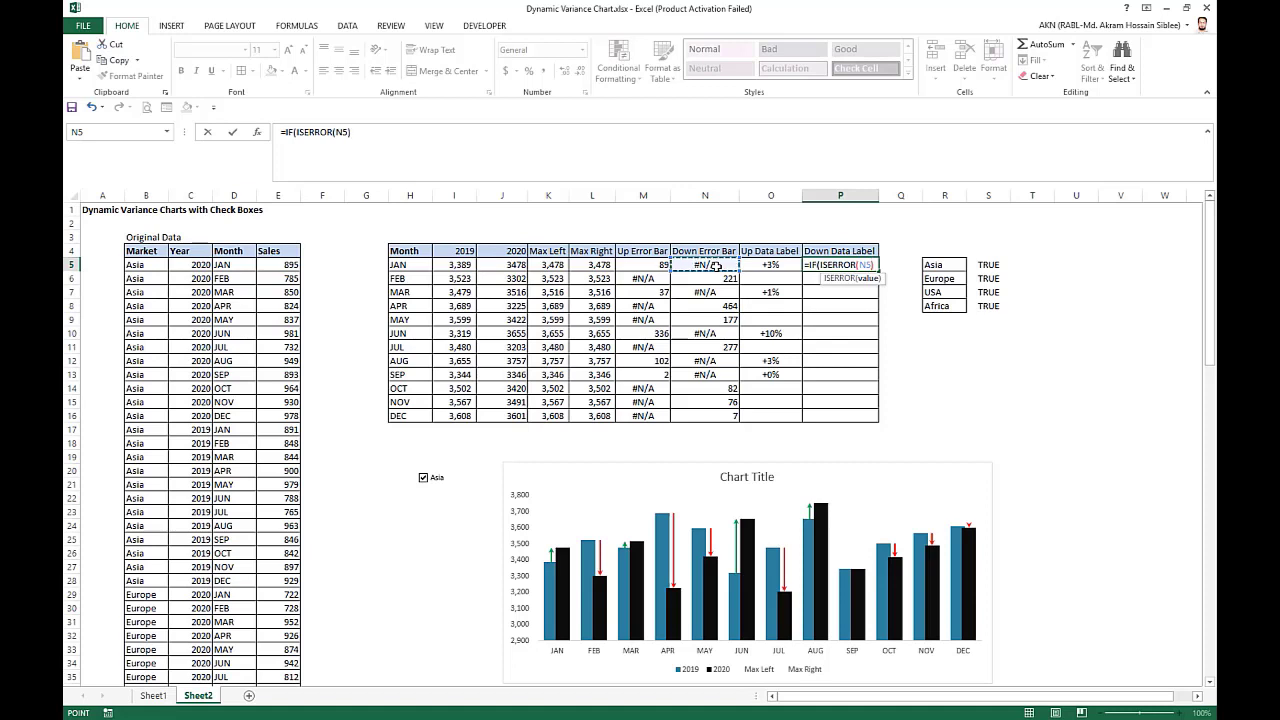
type(")")
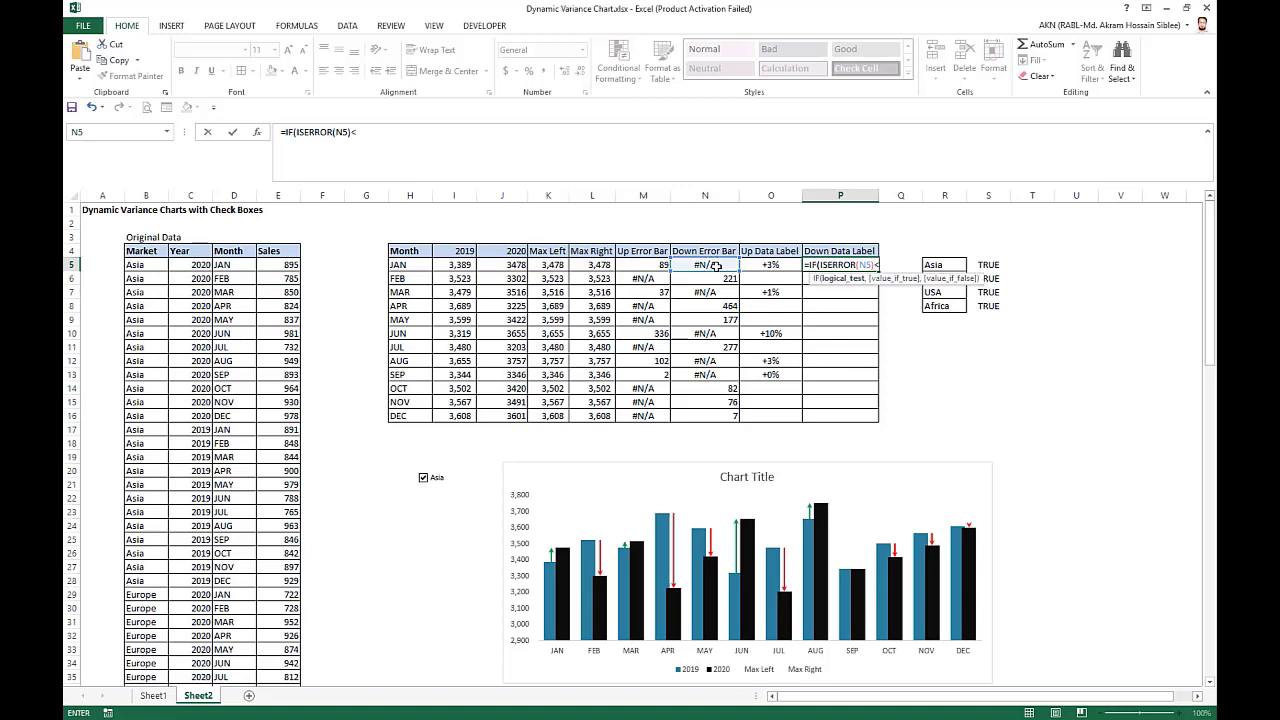
type(",")
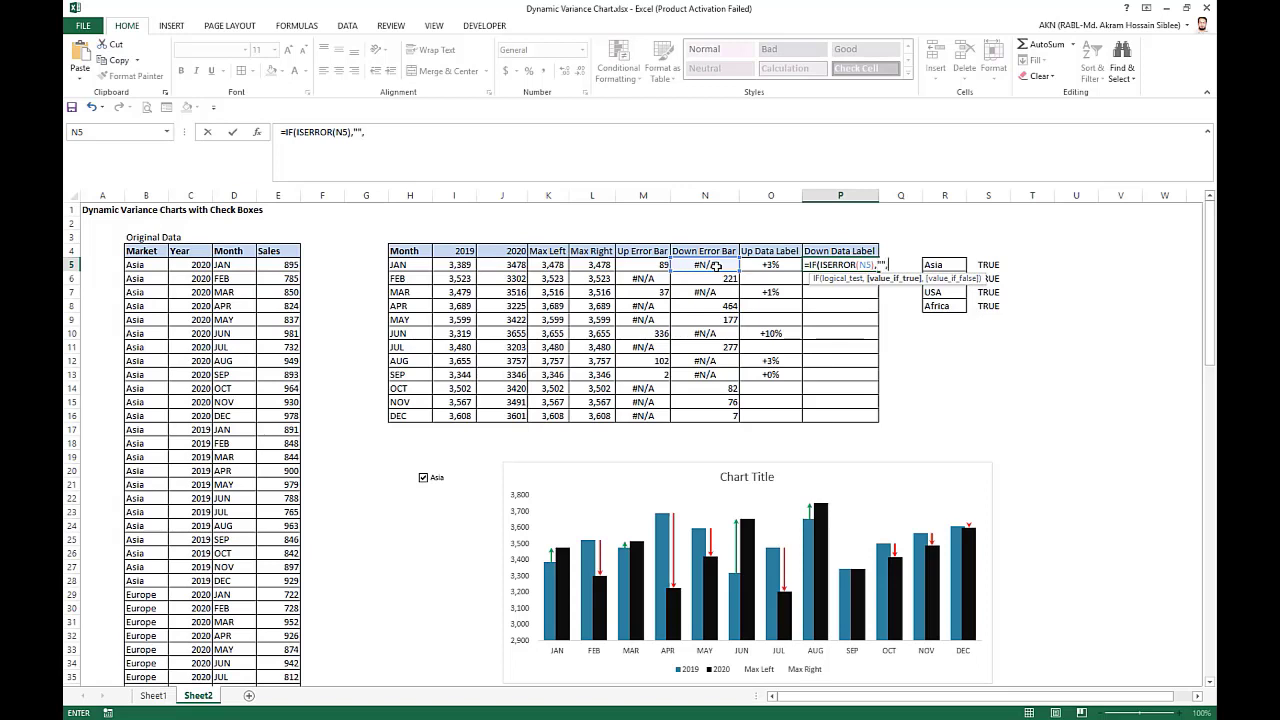
type("\"\",\"-\"&te")
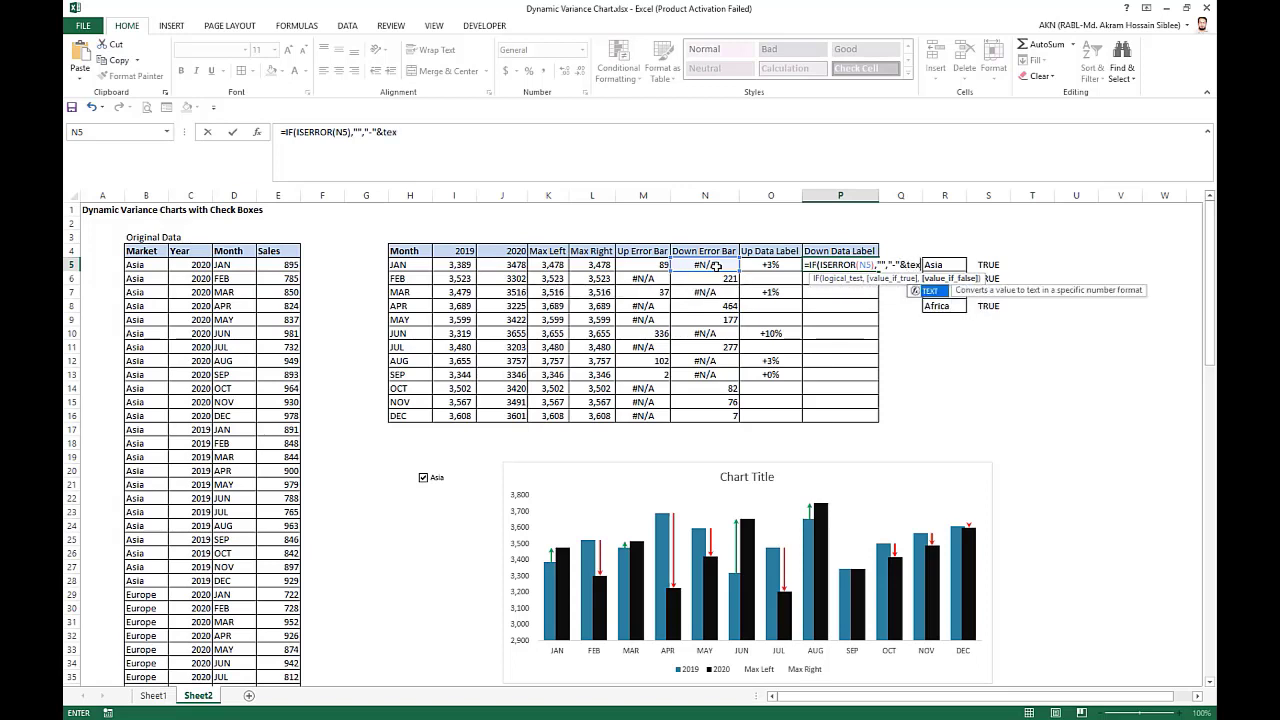
type("x")
key("Tab")
left_click(716, 265)
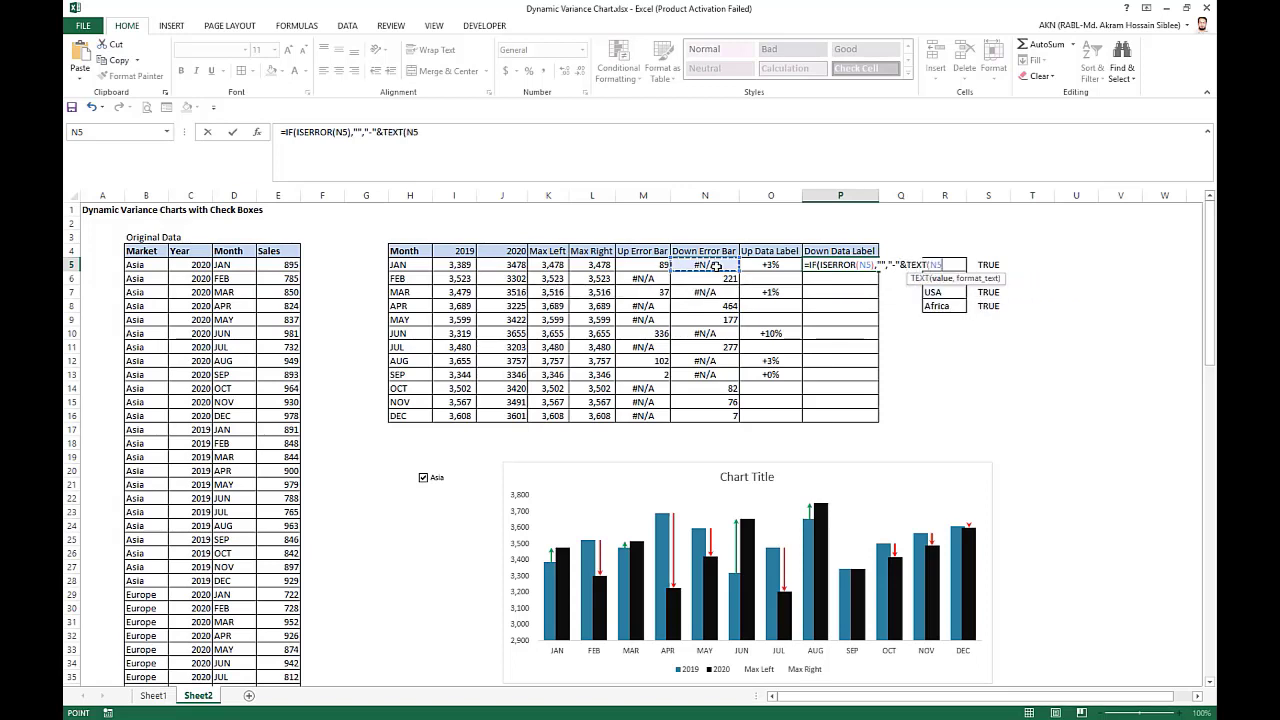
type("/")
left_click(464, 265)
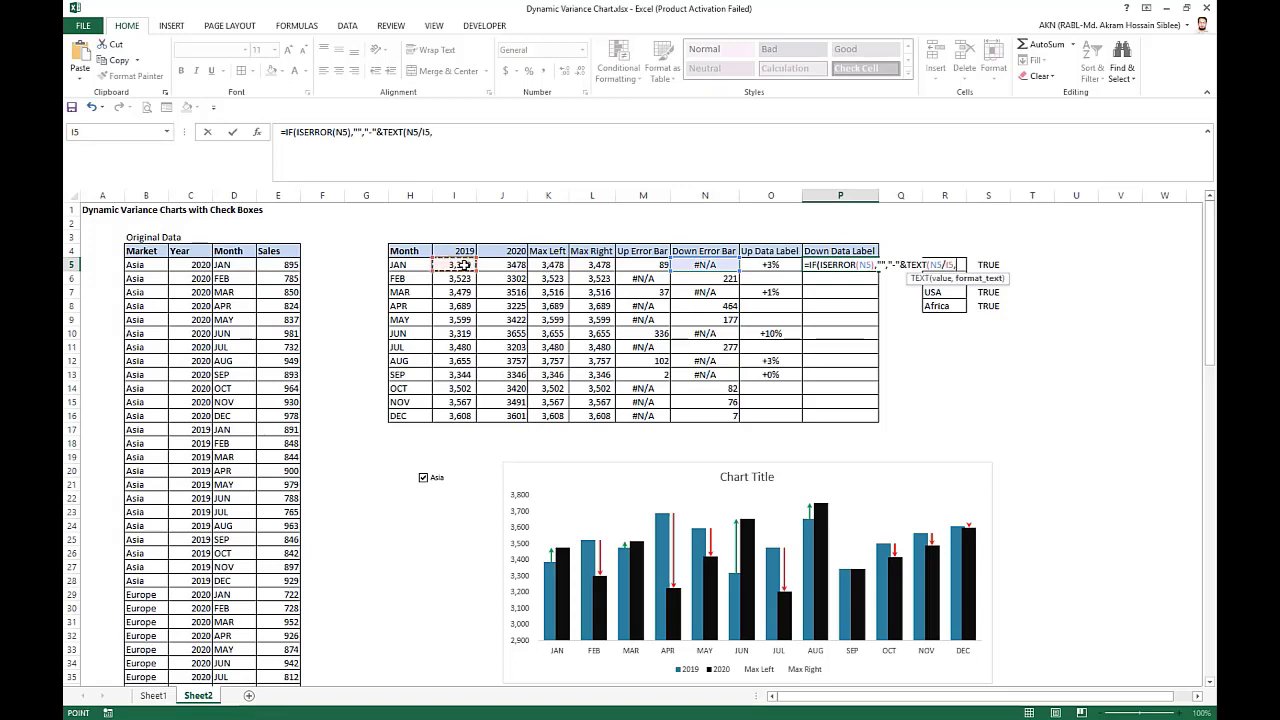
type(",\"0%\")")
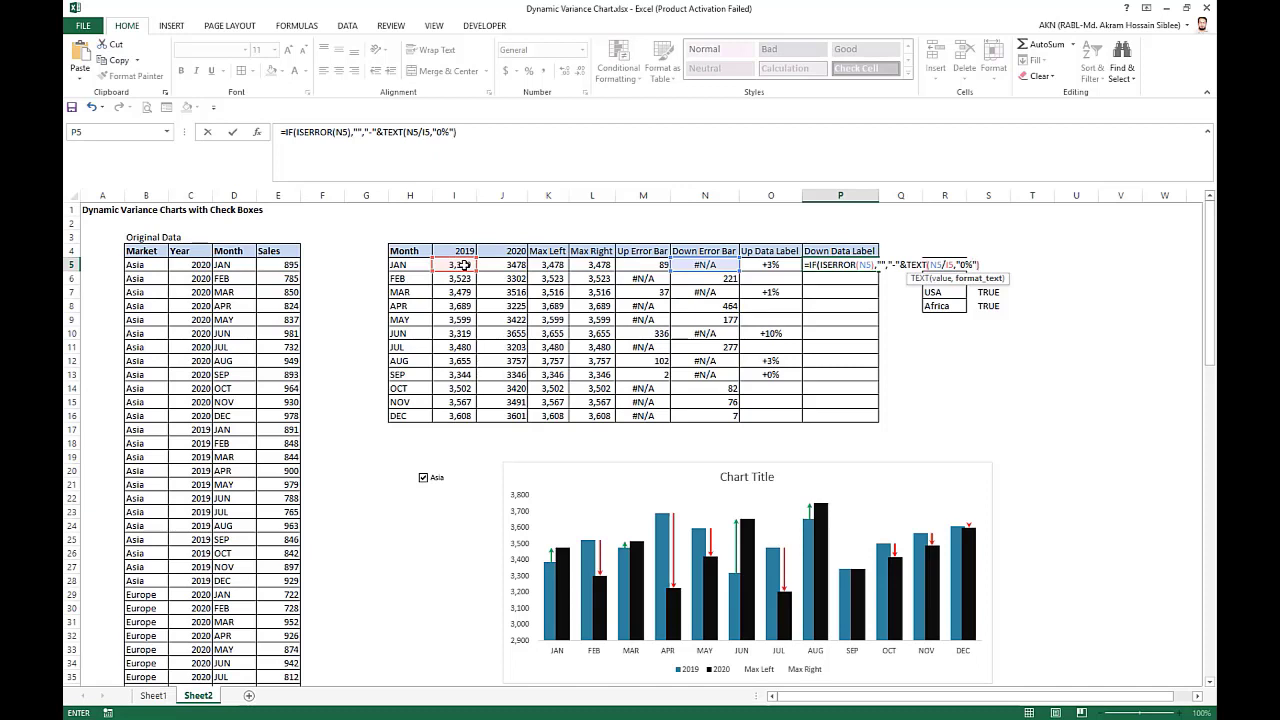
type(")")
key("Return")
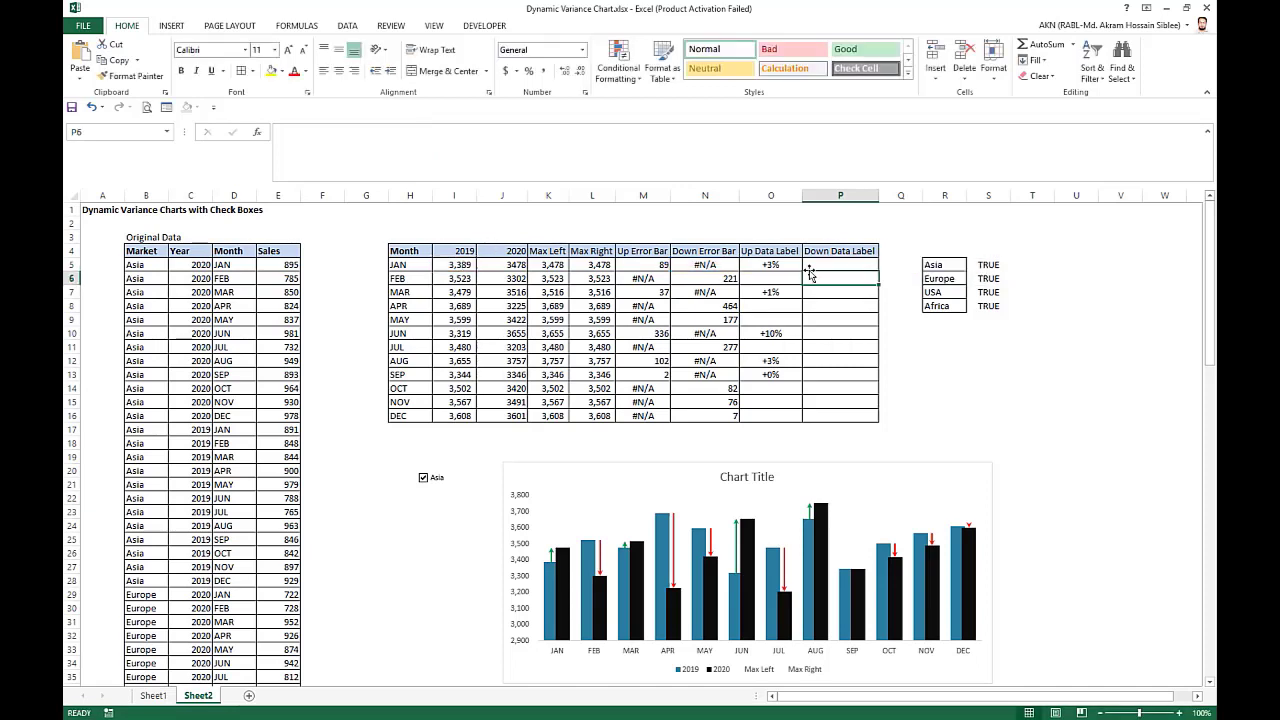
Fill the Down Data Label formula from P5 down to P16 and center the column's values horizontally.
left_click(821, 262)
left_click_drag(881, 271, 866, 417)
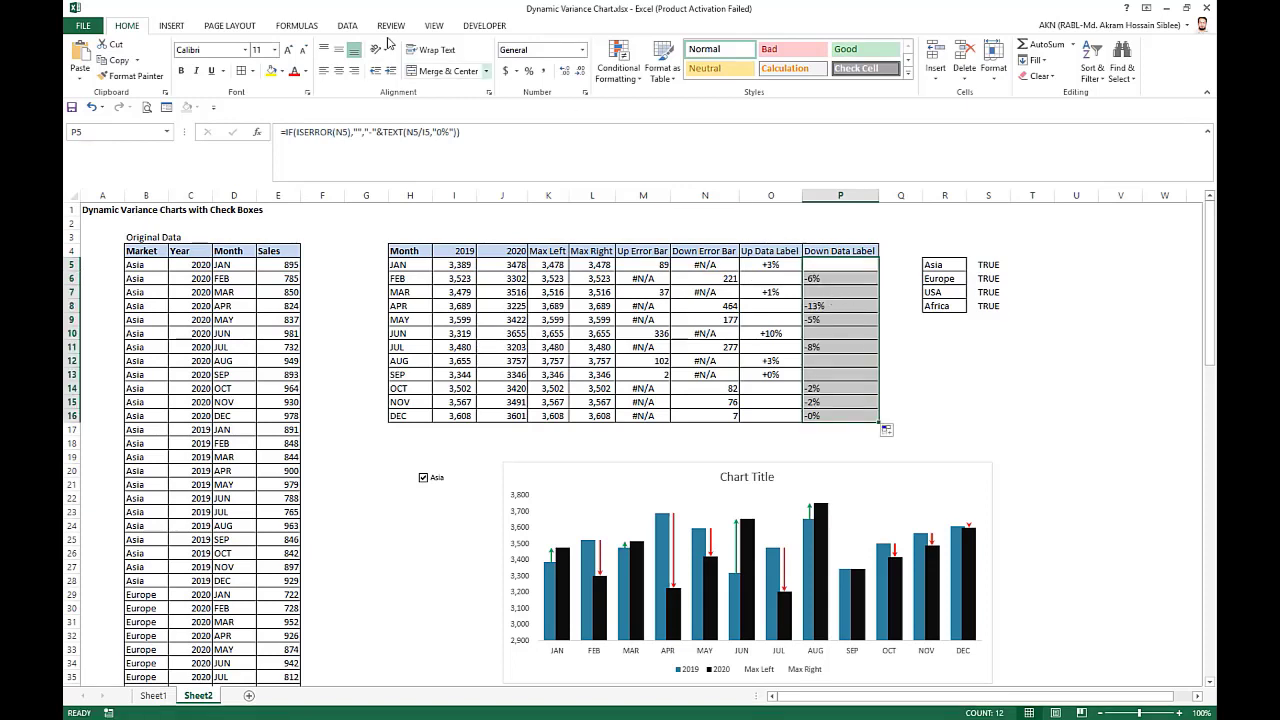
left_click(340, 71)
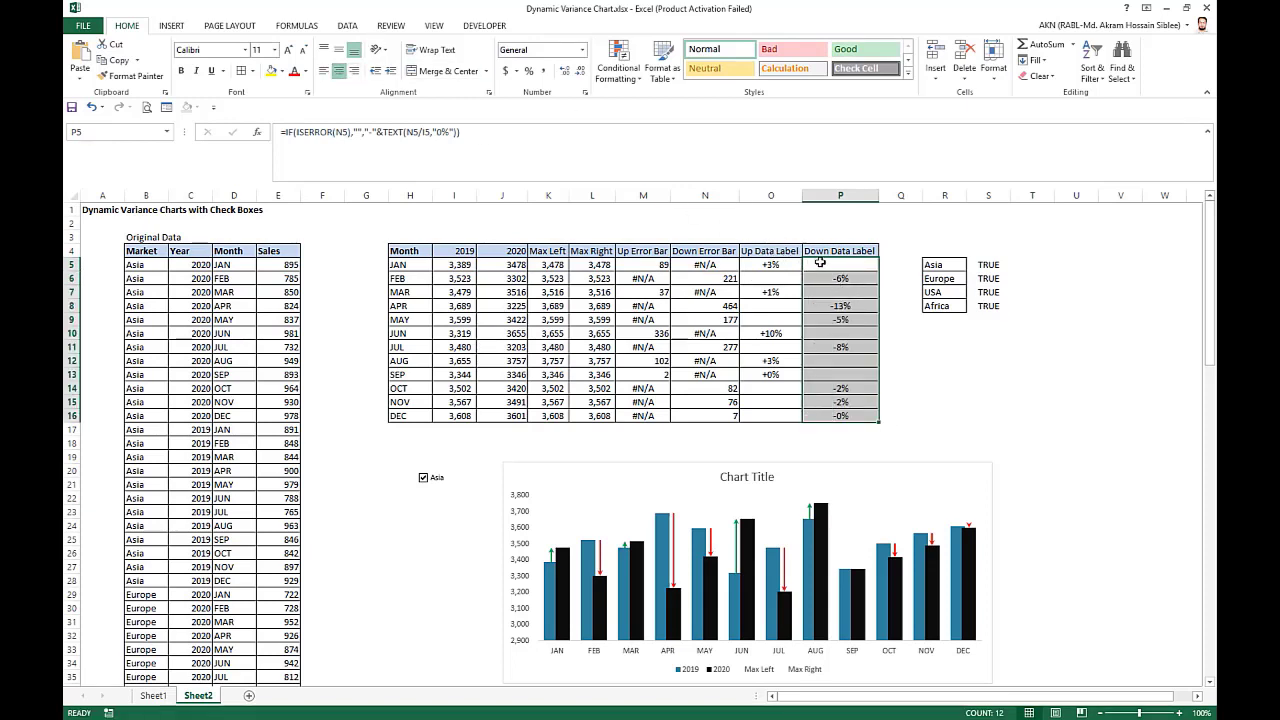
left_click(1048, 484)
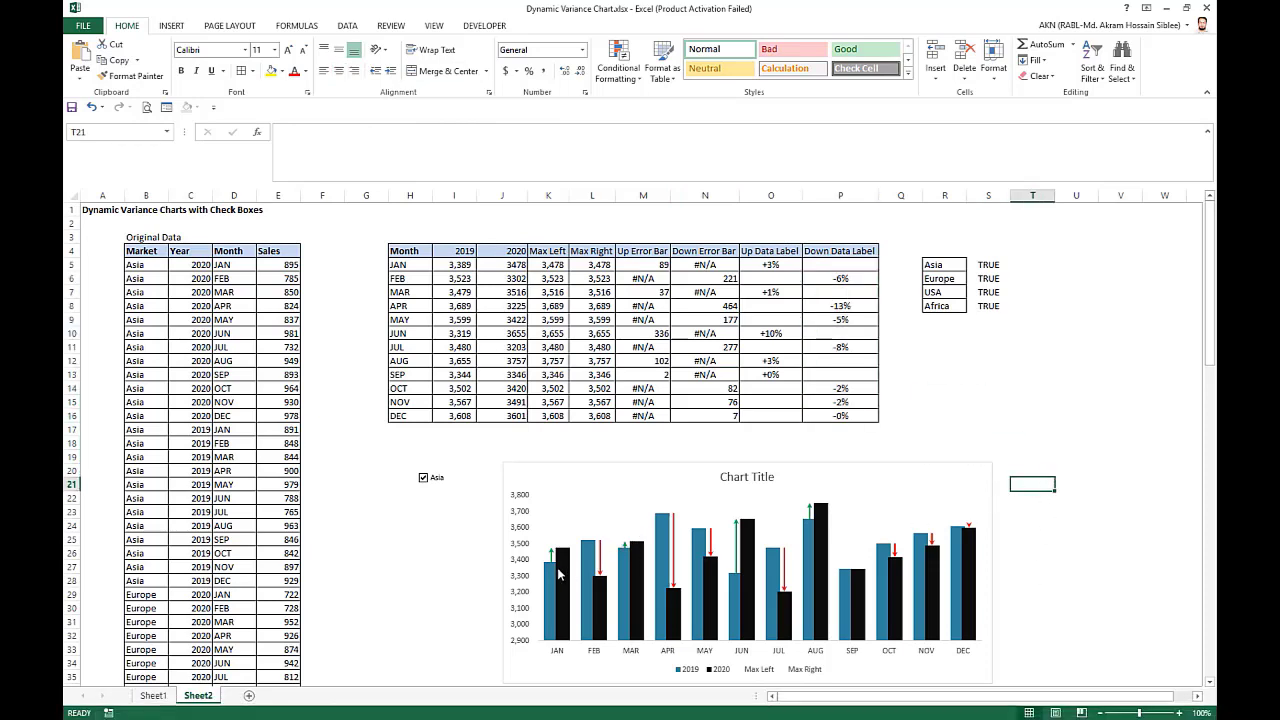
Select the Max Left series in the chart and add data labels to it.
left_click(552, 578)
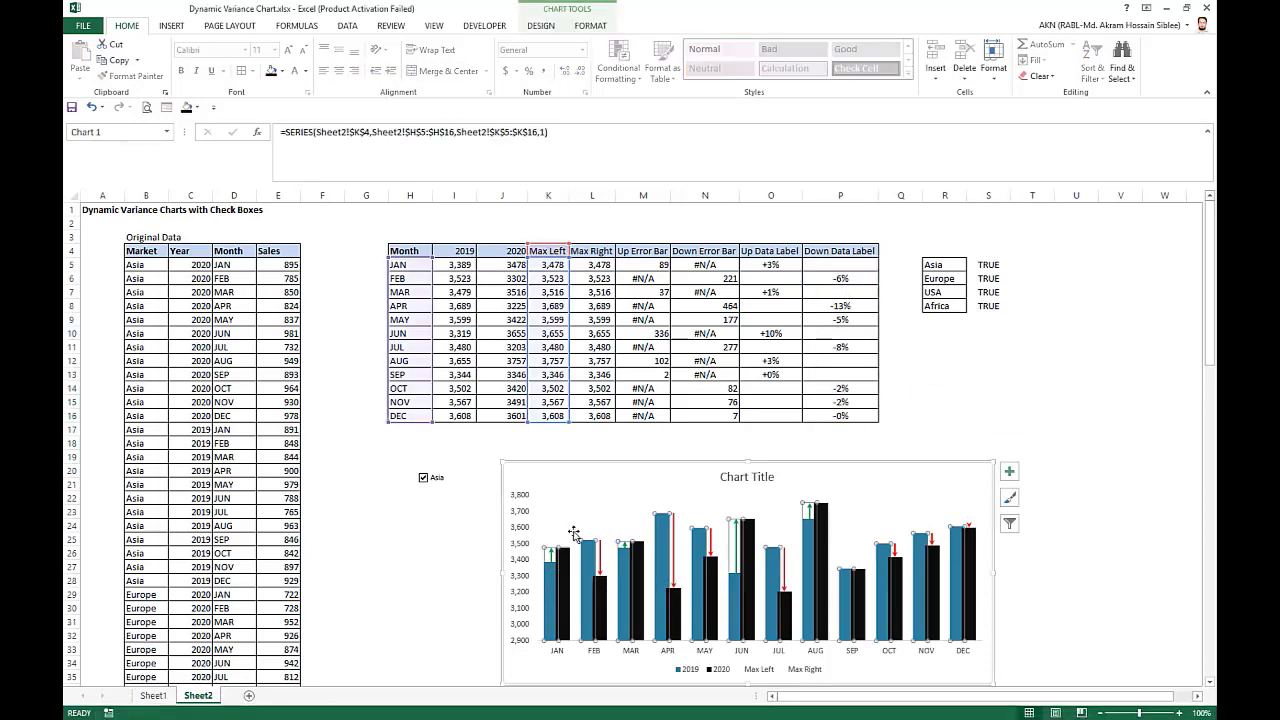
left_click(585, 30)
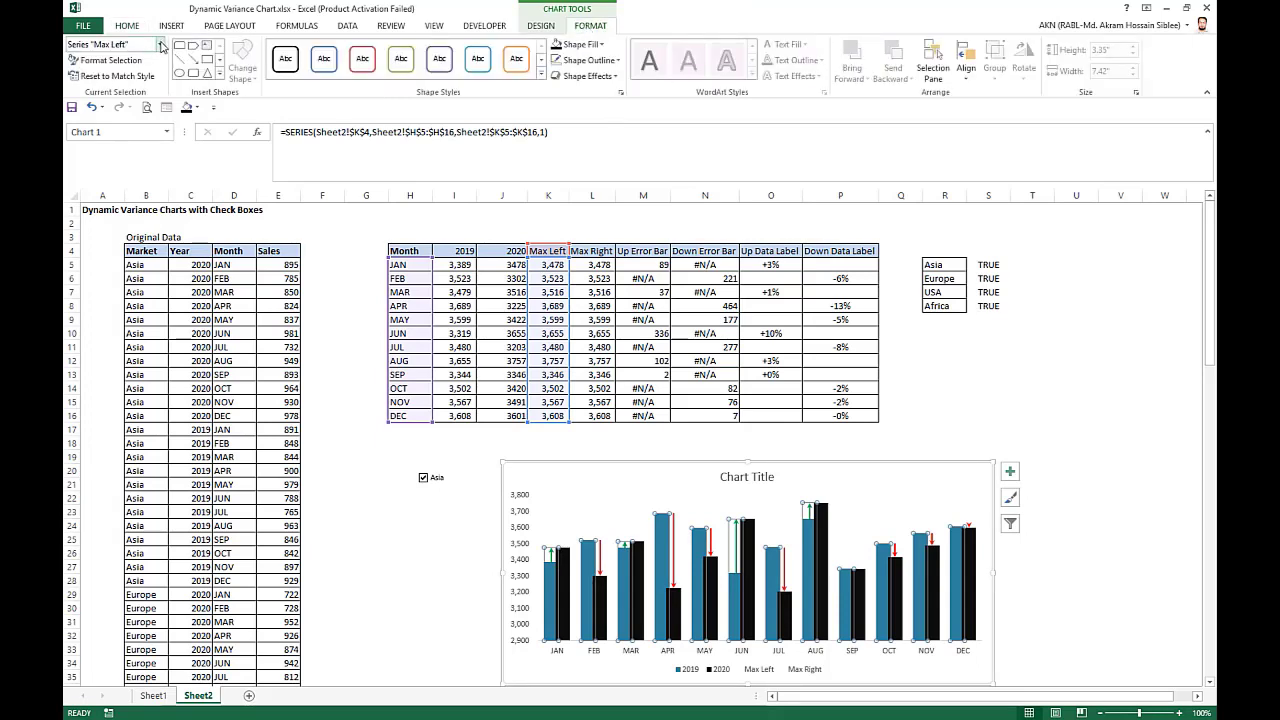
left_click(160, 44)
left_click(124, 165)
left_click(1010, 471)
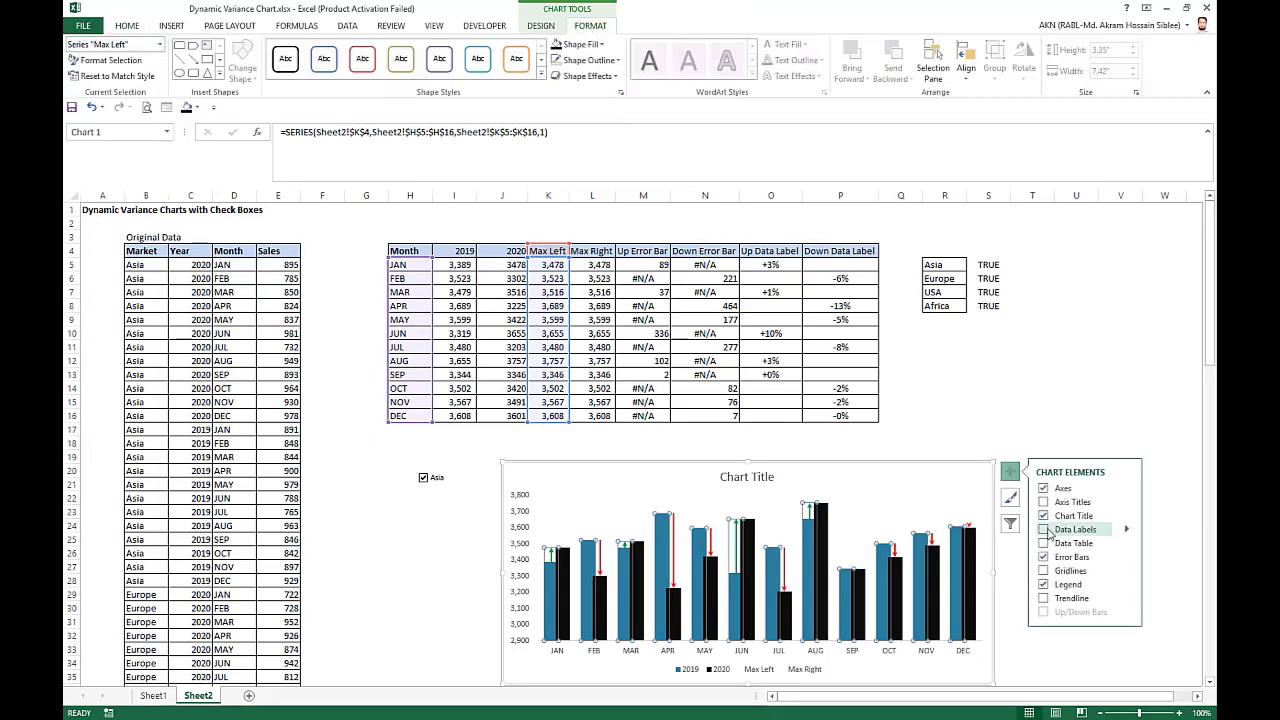
left_click(1045, 531)
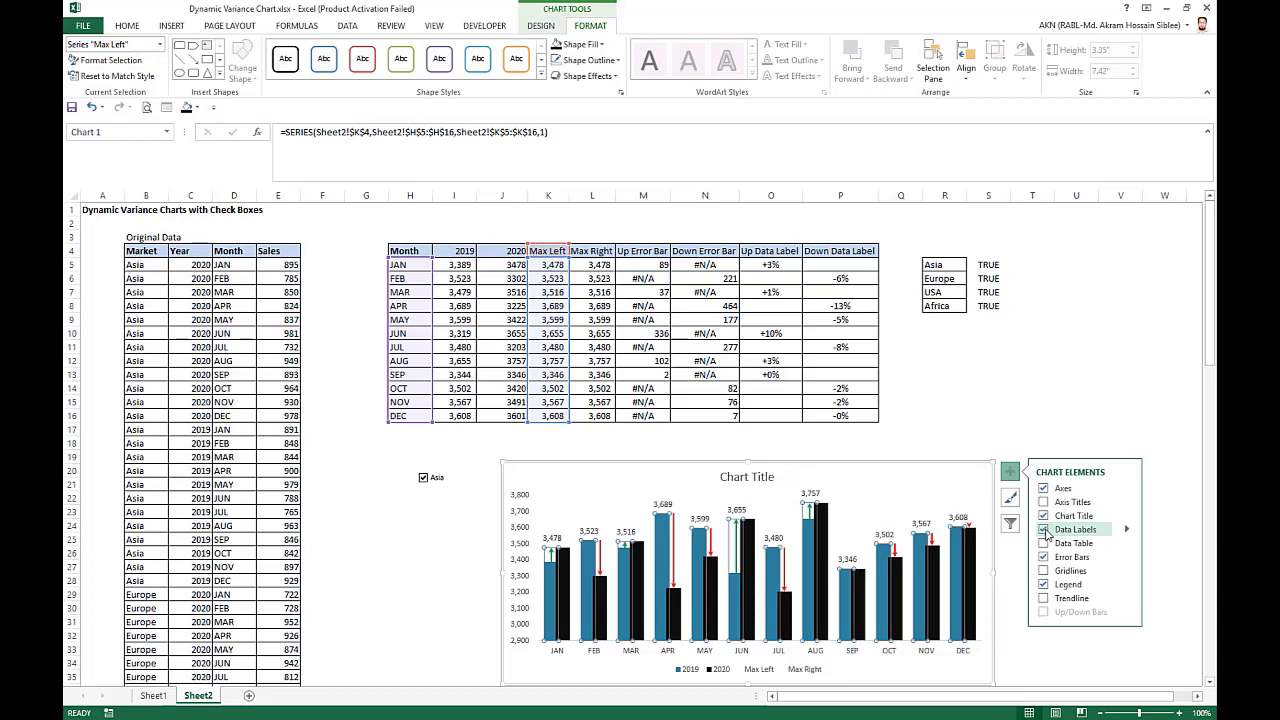
Make the Max Left data labels show the Up Data Label cells O5:O16 instead of the series values.
right_click(962, 518)
left_click(1036, 658)
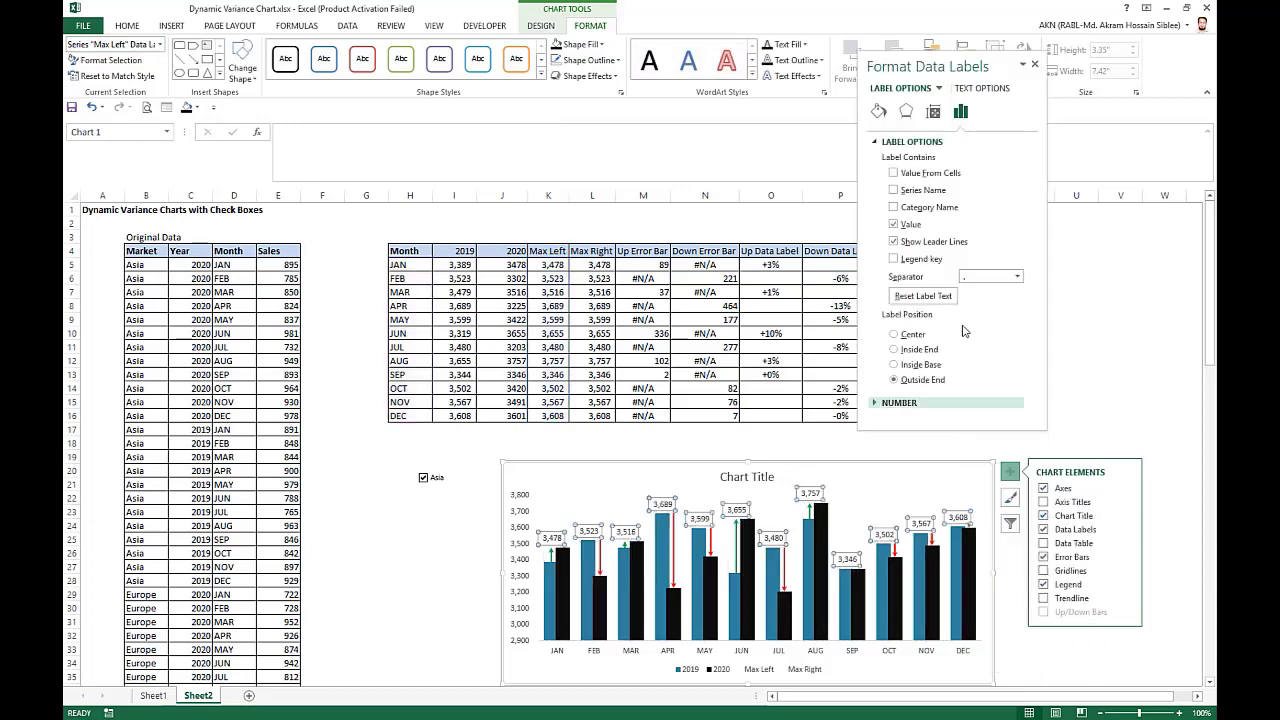
left_click(894, 174)
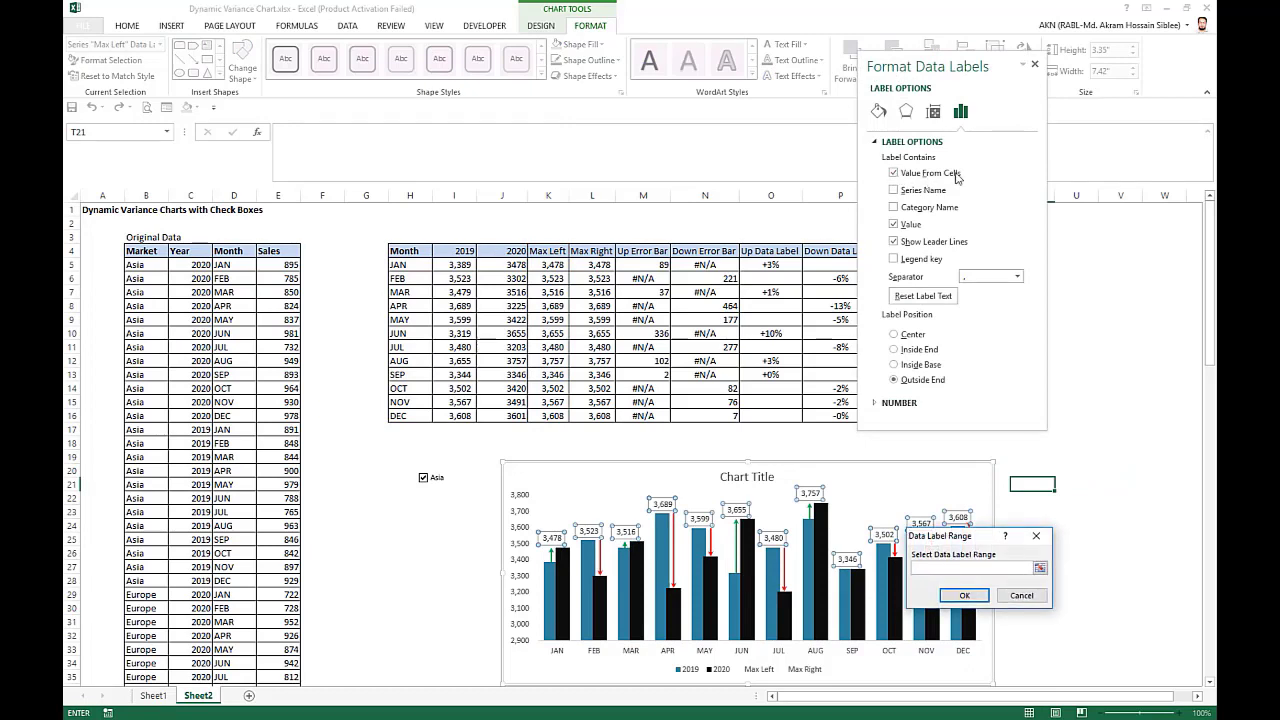
left_click_drag(778, 262, 775, 416)
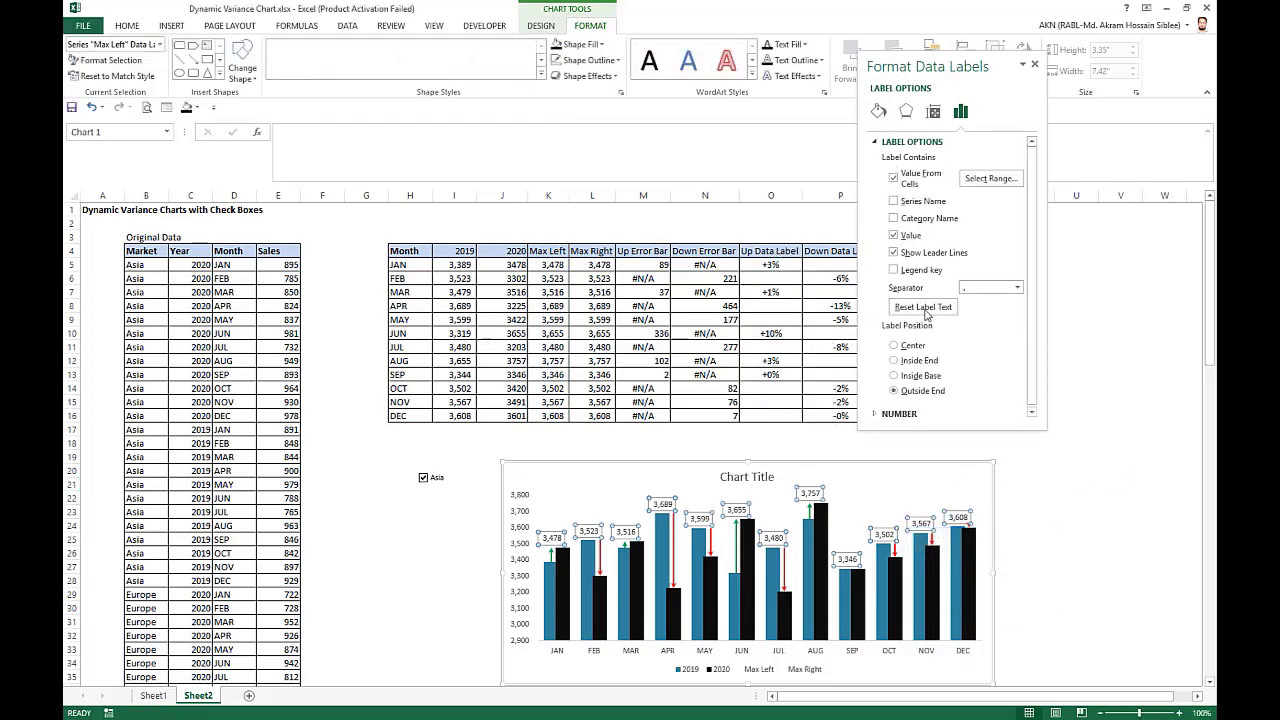
left_click(964, 595)
left_click(893, 235)
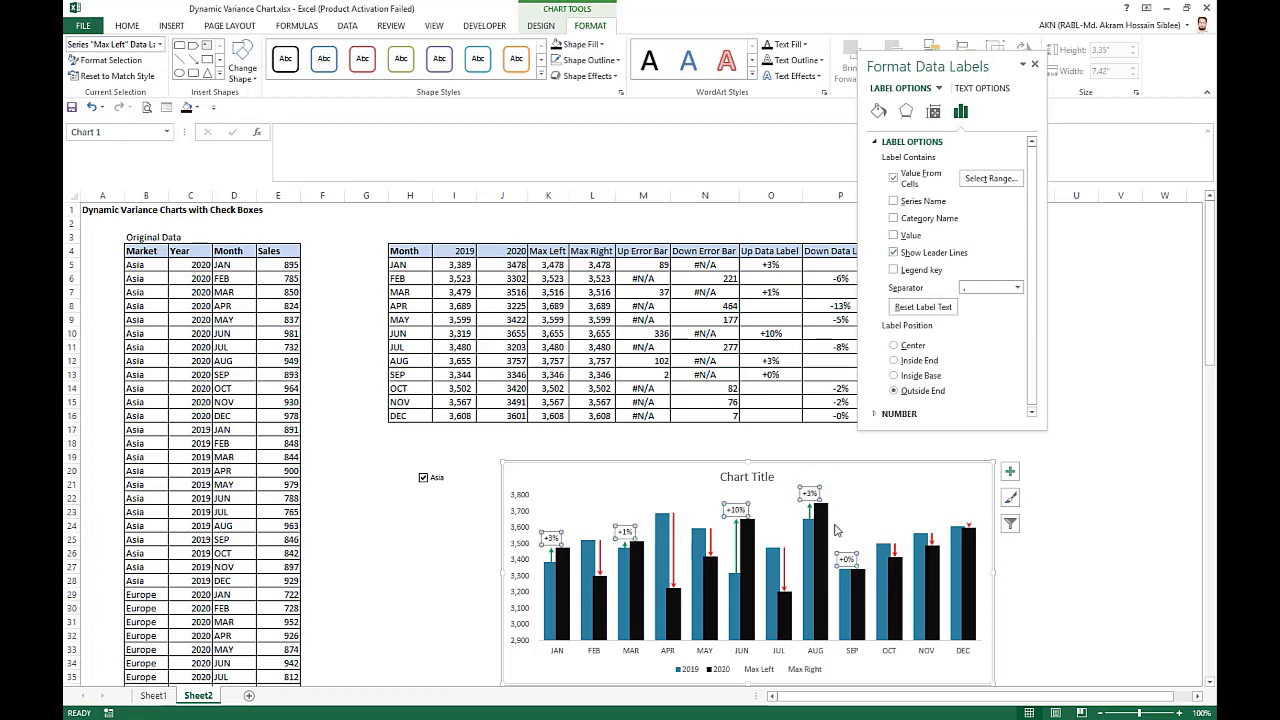
left_click(1035, 65)
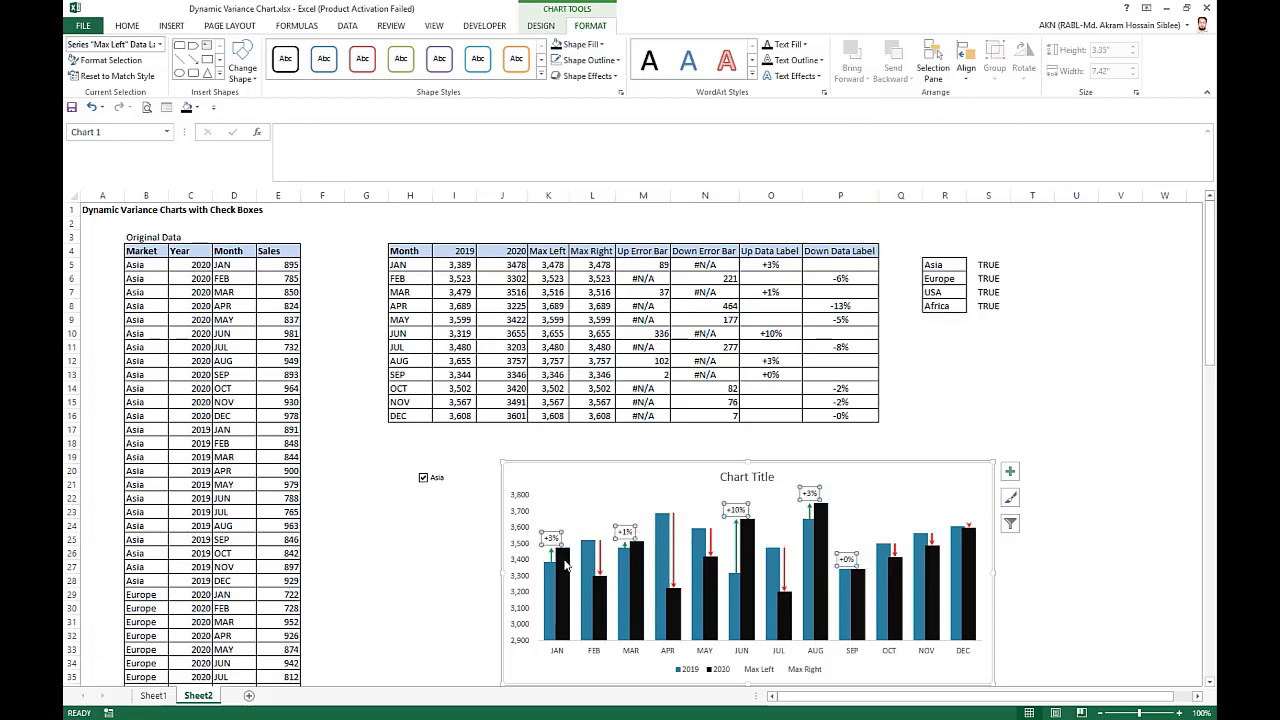
Select the Max Right series in the chart and add data labels to it.
left_click(565, 586)
left_click(160, 44)
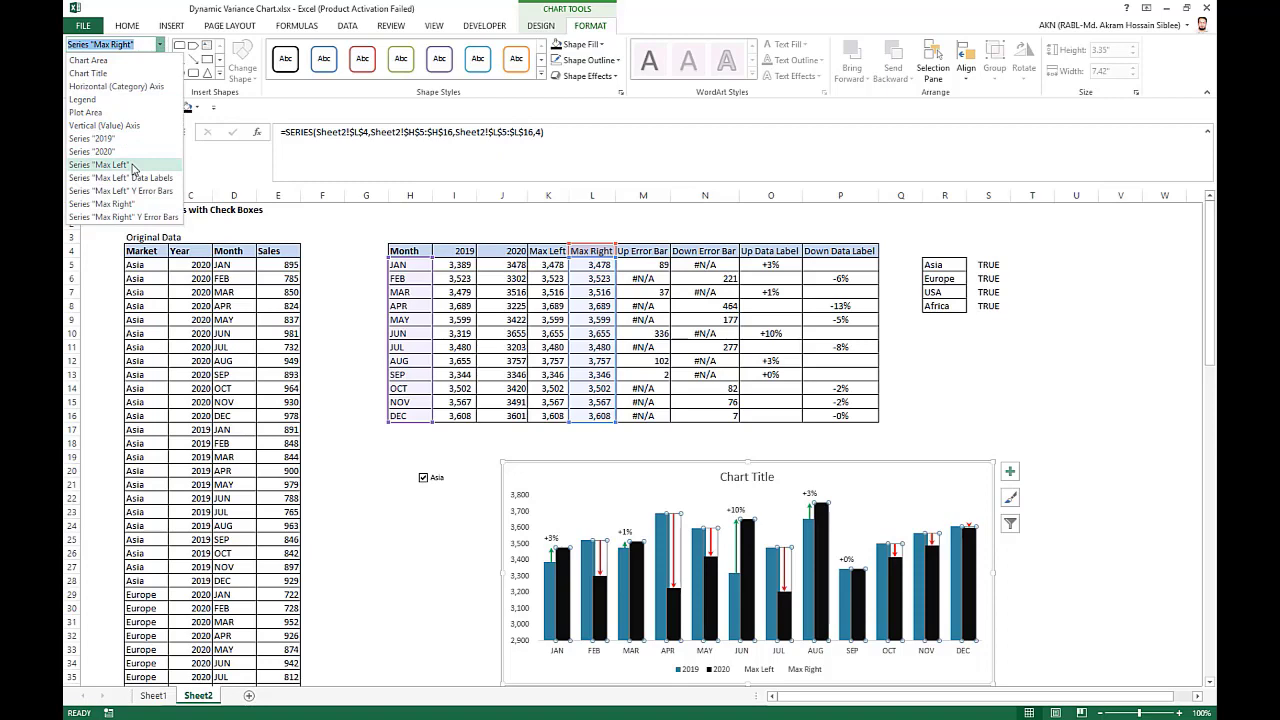
left_click(110, 203)
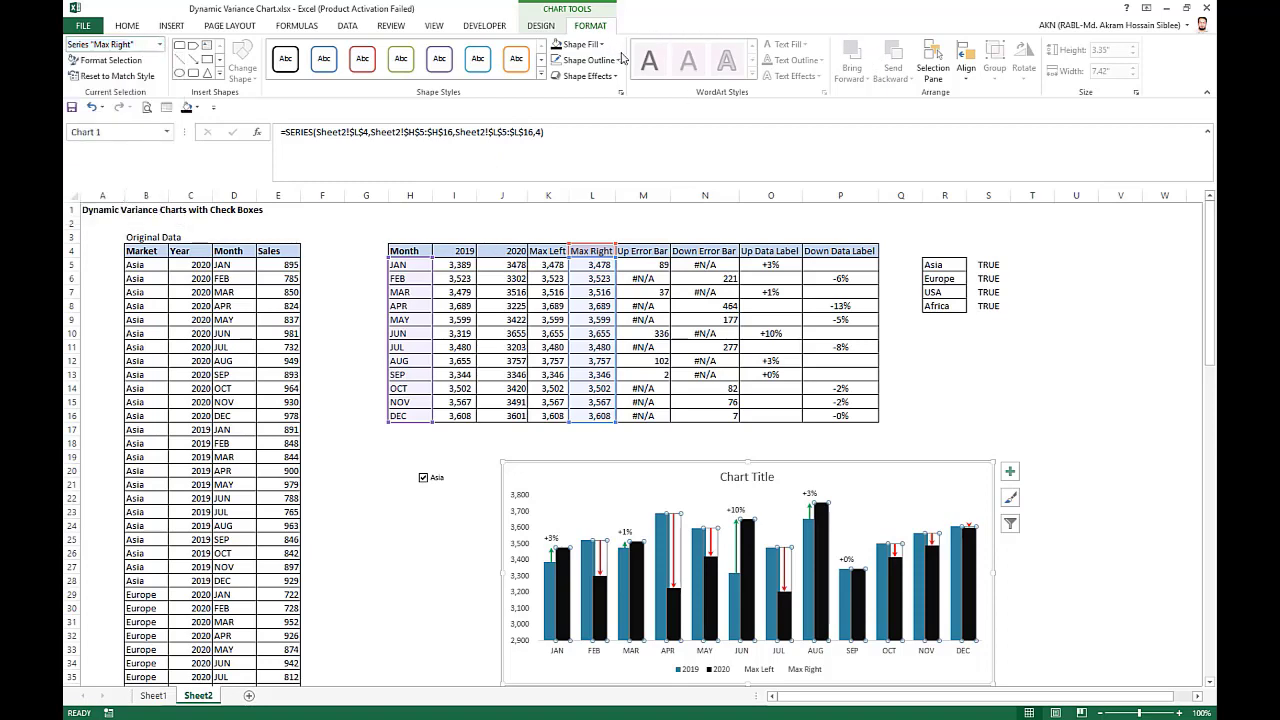
left_click(1010, 471)
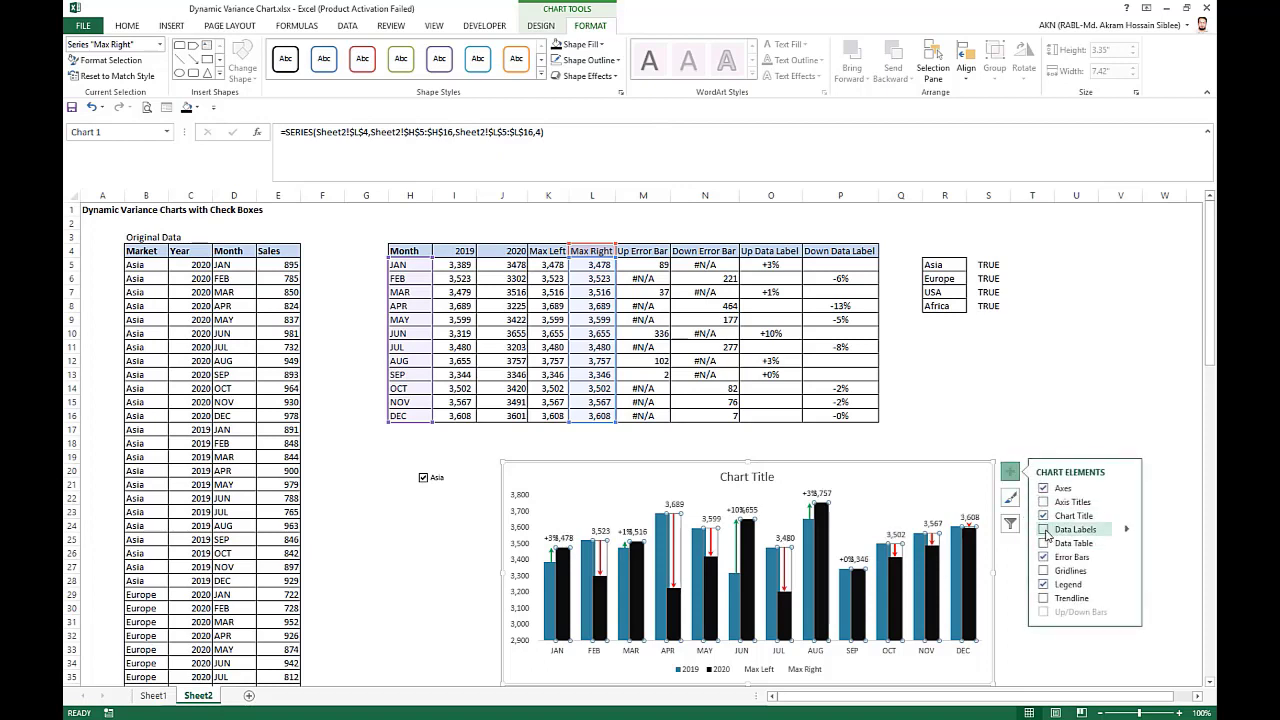
left_click(1045, 531)
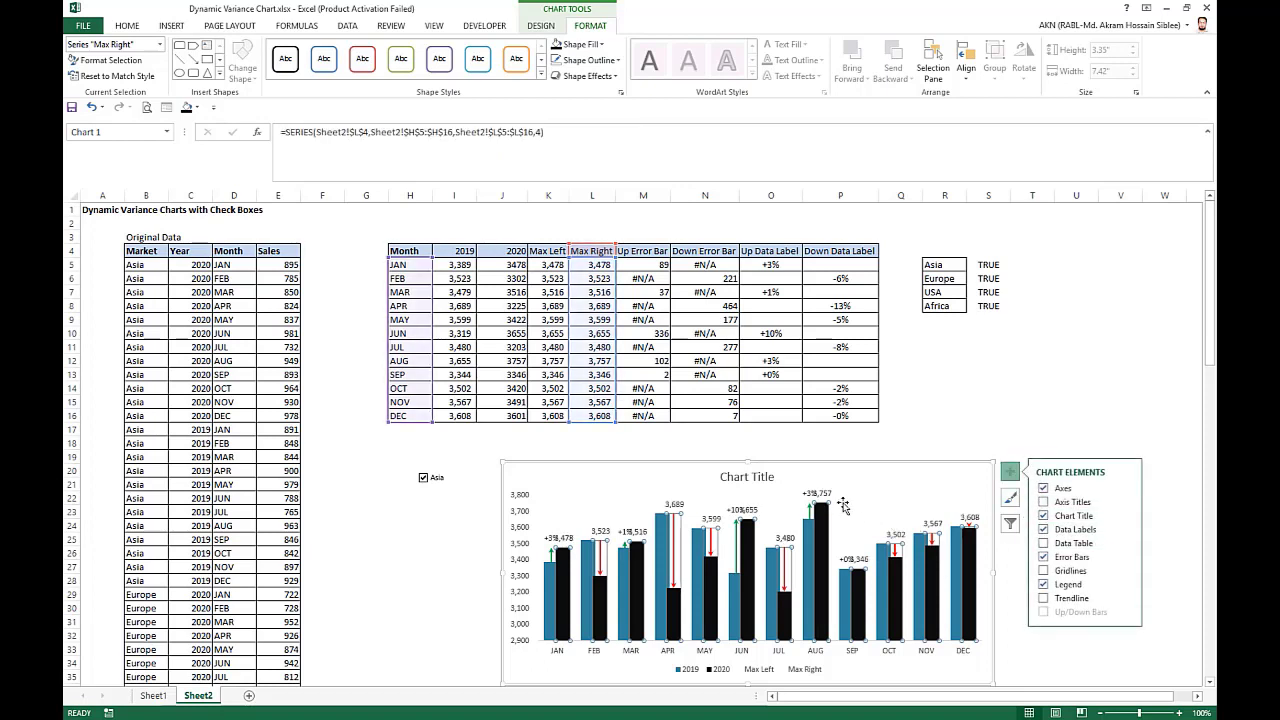
Make the Max Right data labels show the Down Data Label cells P5:P16 instead of the series values.
right_click(787, 540)
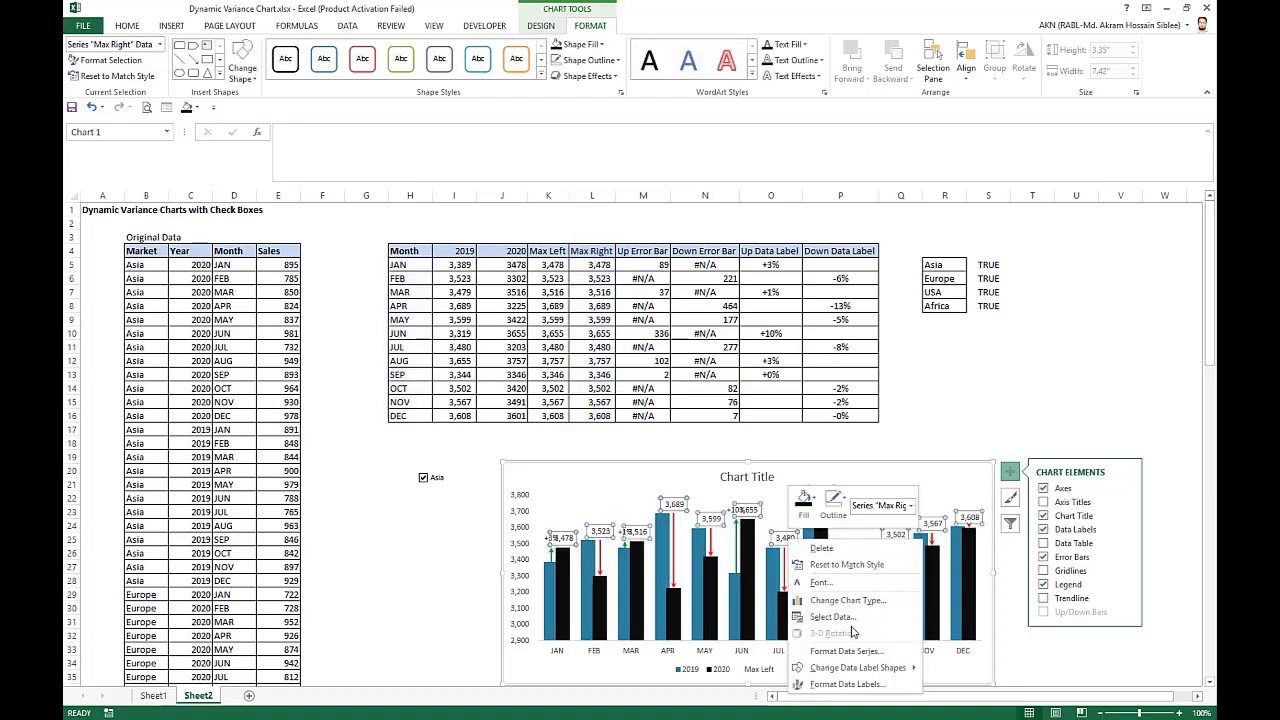
left_click(848, 688)
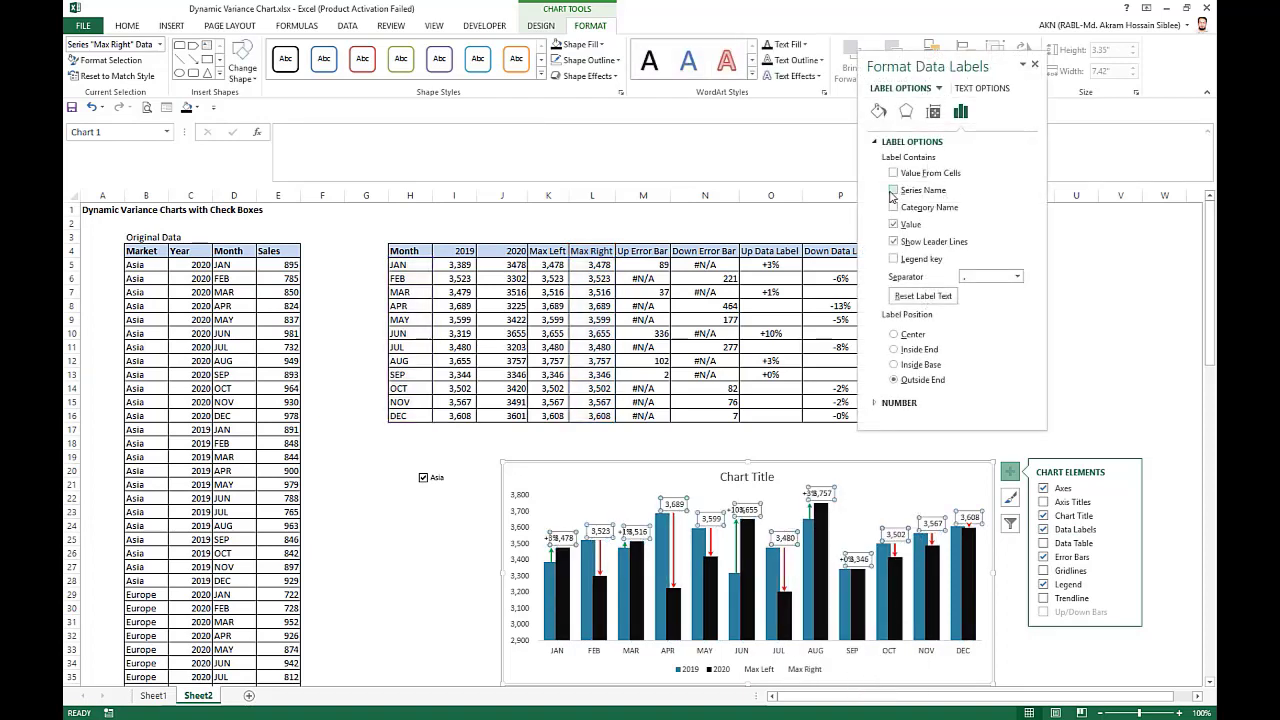
left_click(893, 172)
left_click_drag(828, 264, 830, 415)
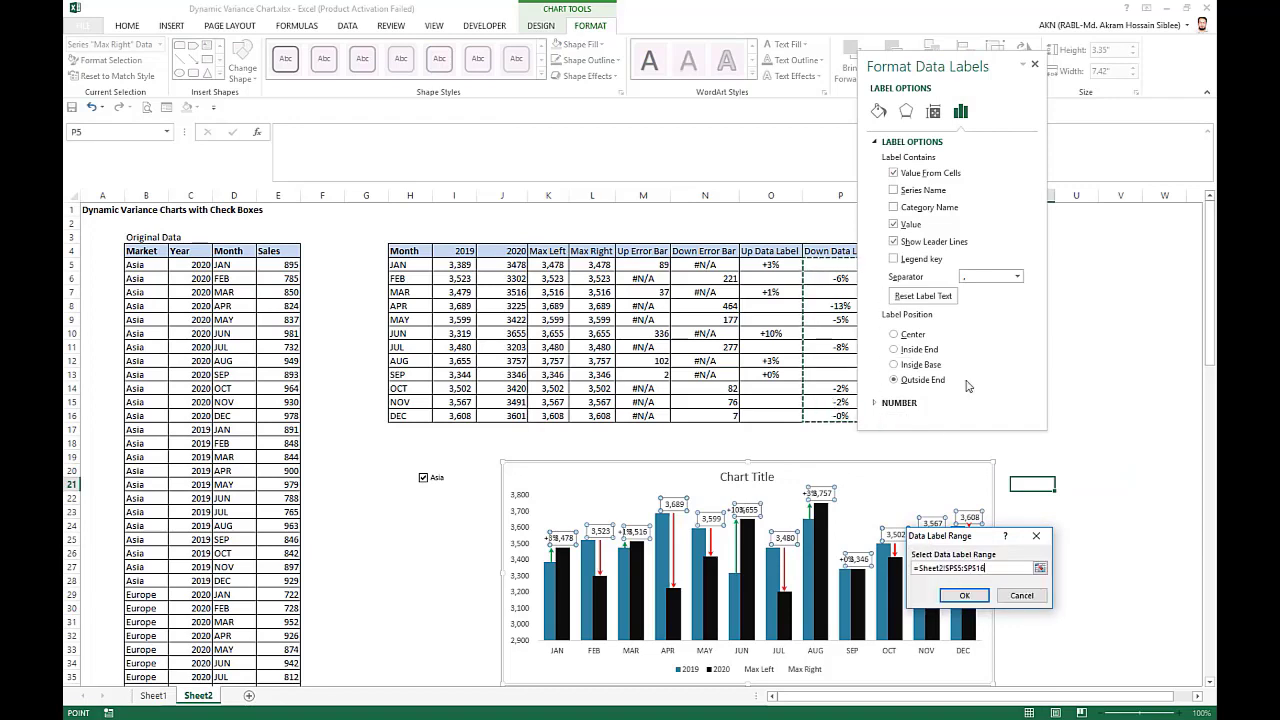
left_click(964, 595)
left_click(894, 235)
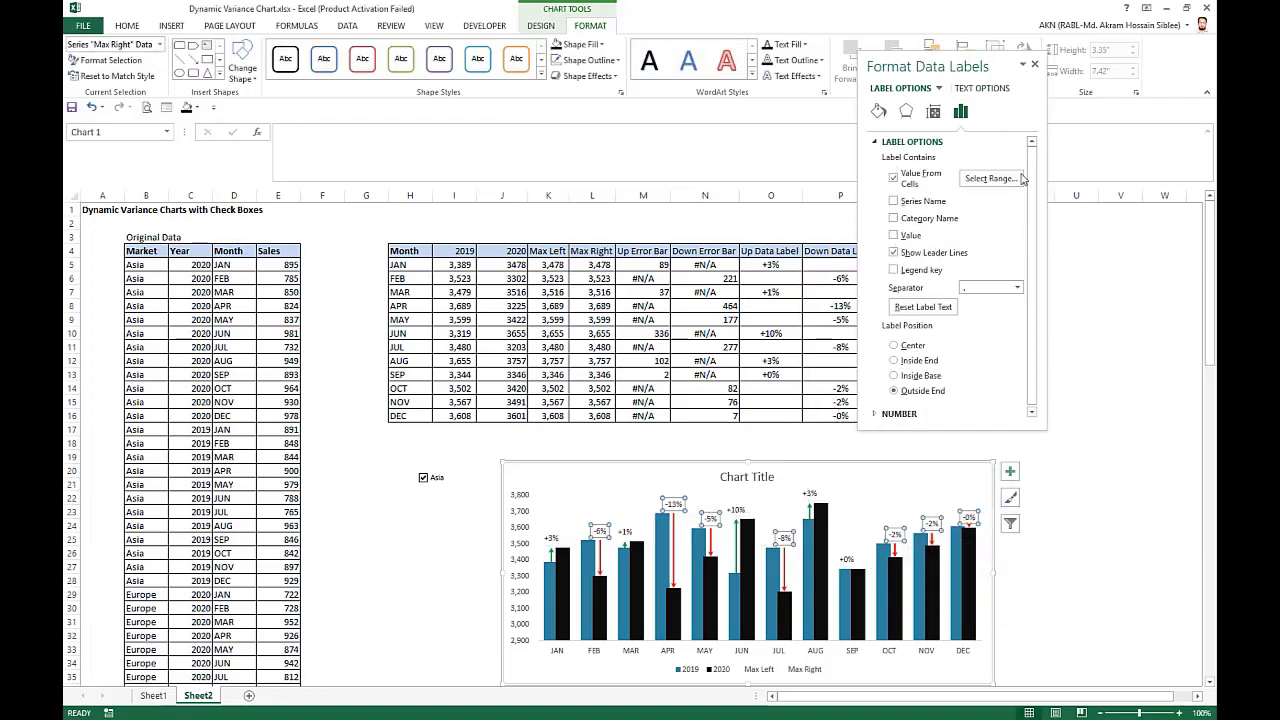
left_click(1034, 64)
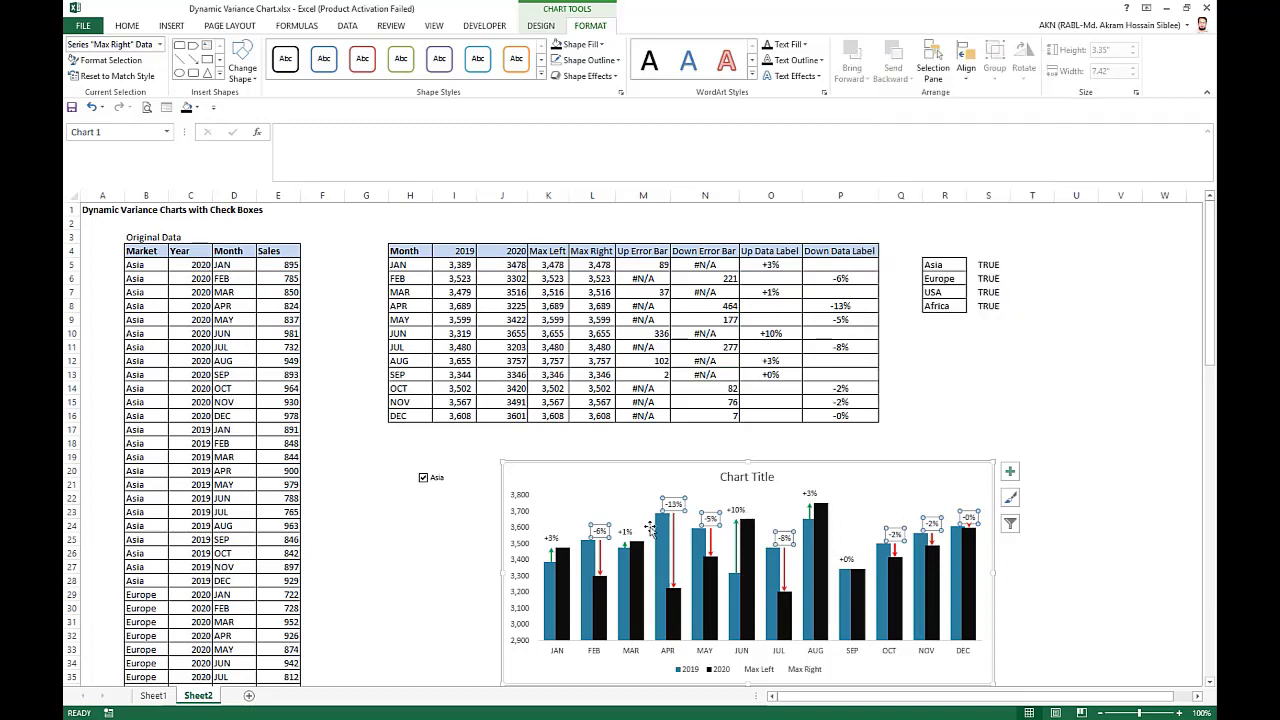
Color the Max Left percentage labels green and the Max Right percentage labels red.
left_click(554, 540)
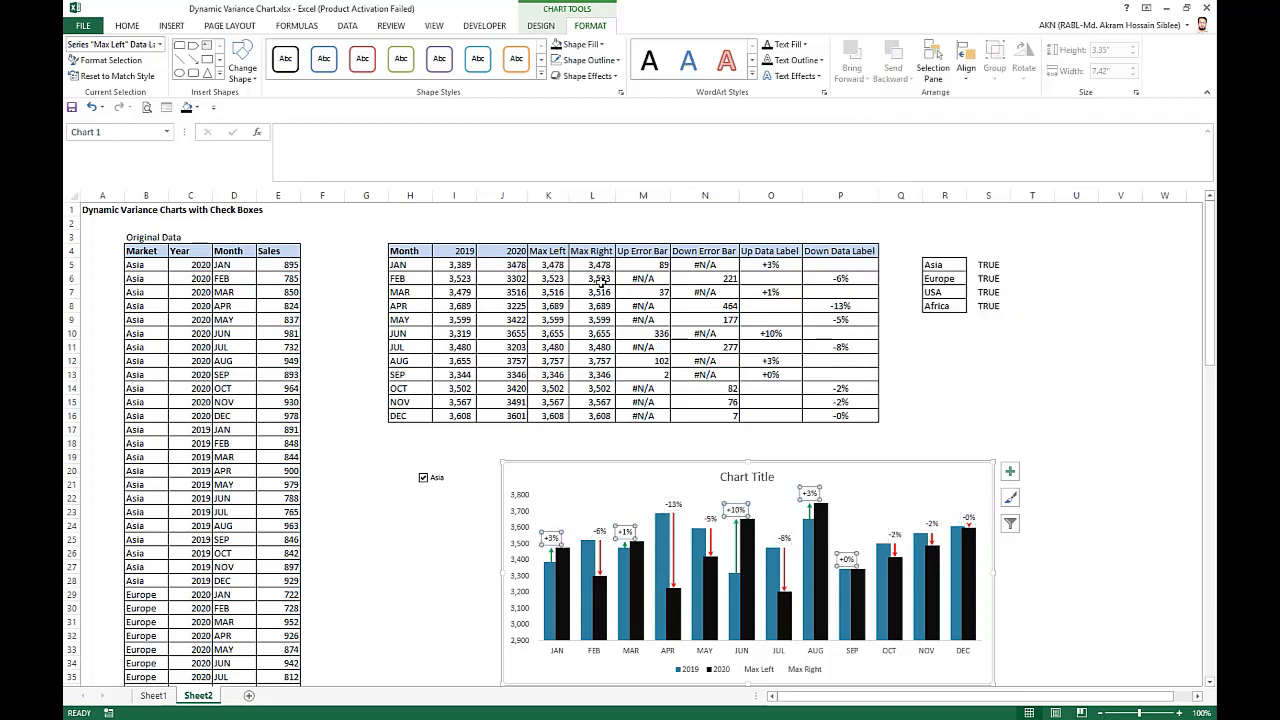
left_click(127, 25)
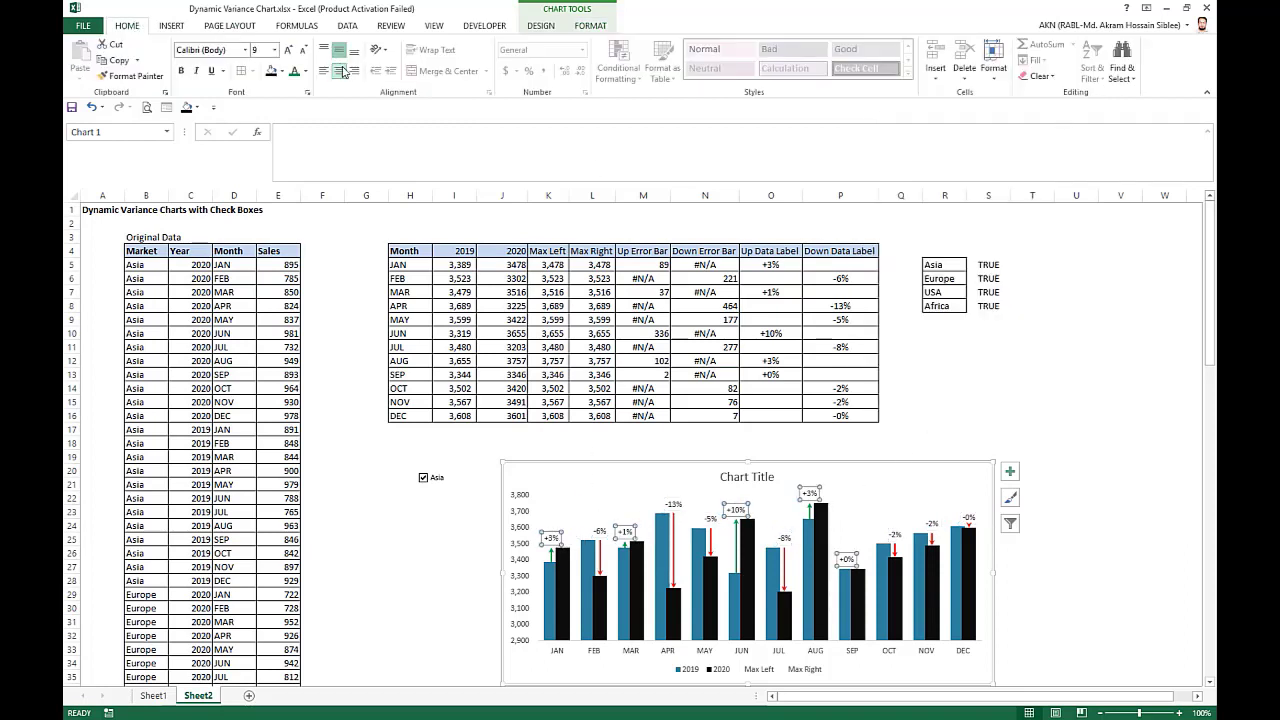
left_click(599, 531)
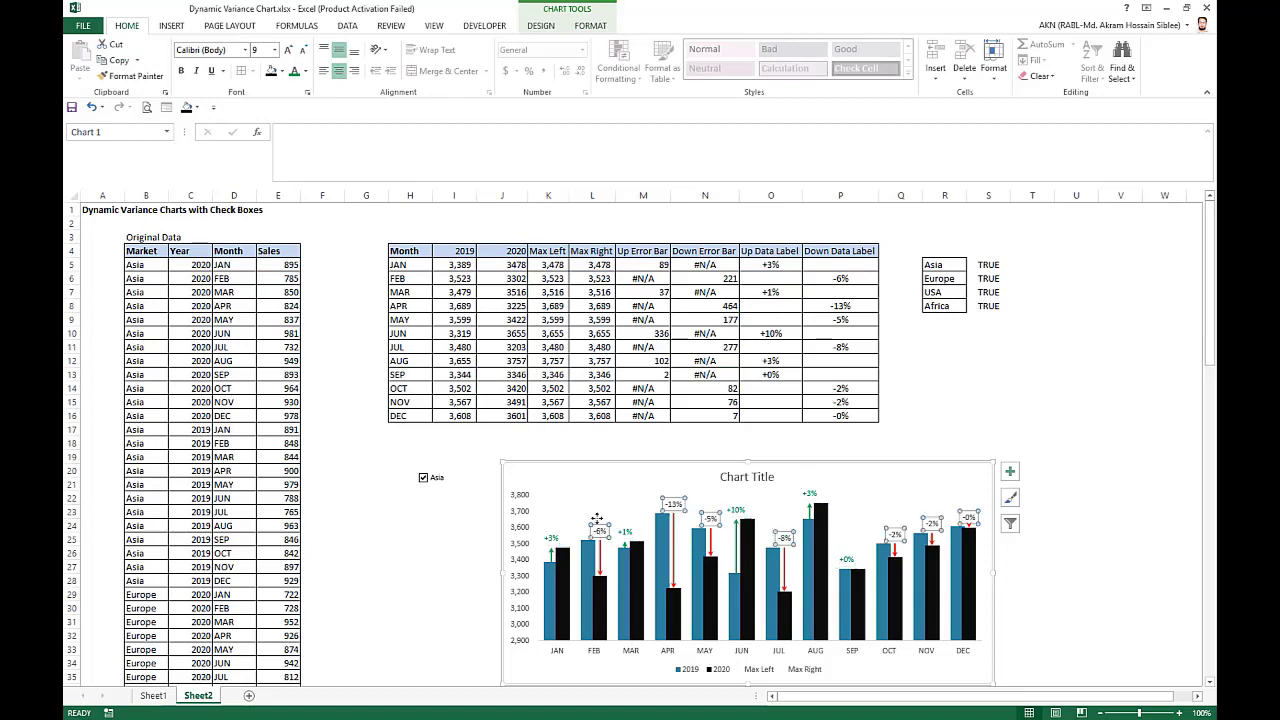
left_click(306, 72)
left_click(307, 198)
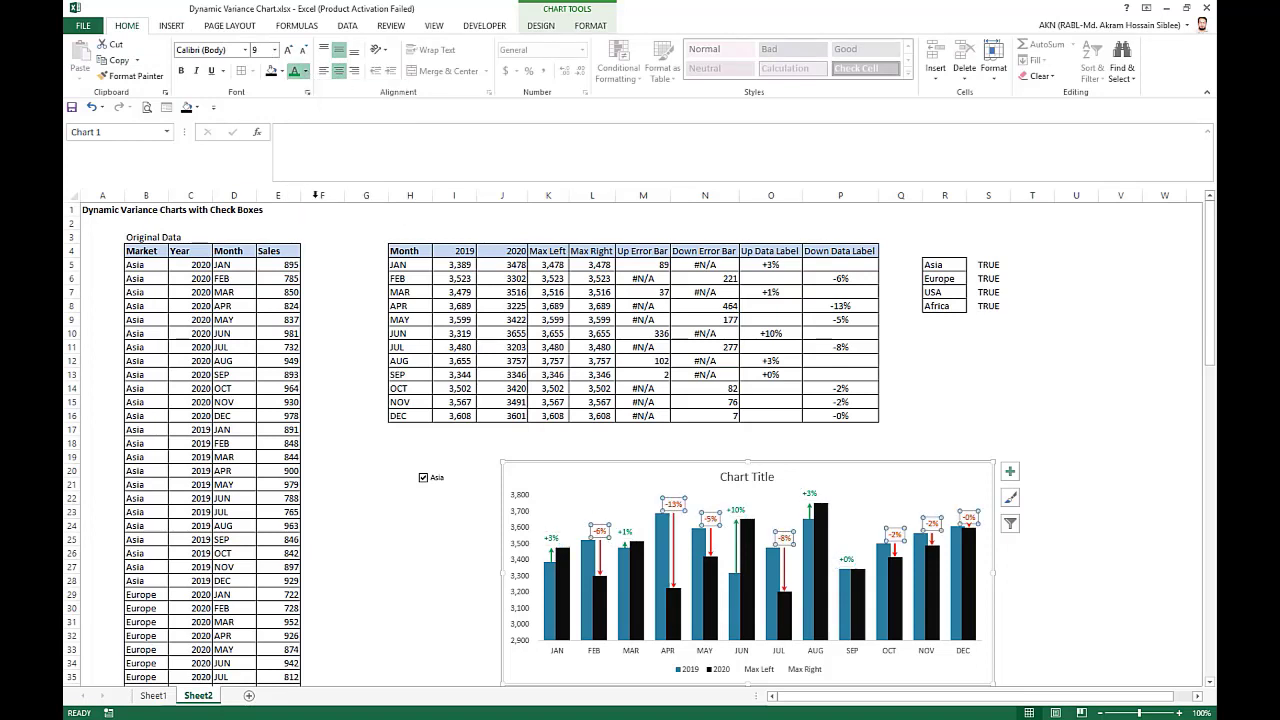
left_click(1108, 491)
Retitle the chart "Variance Chart" and move it directly beneath the row of market check boxes.
left_click(747, 477)
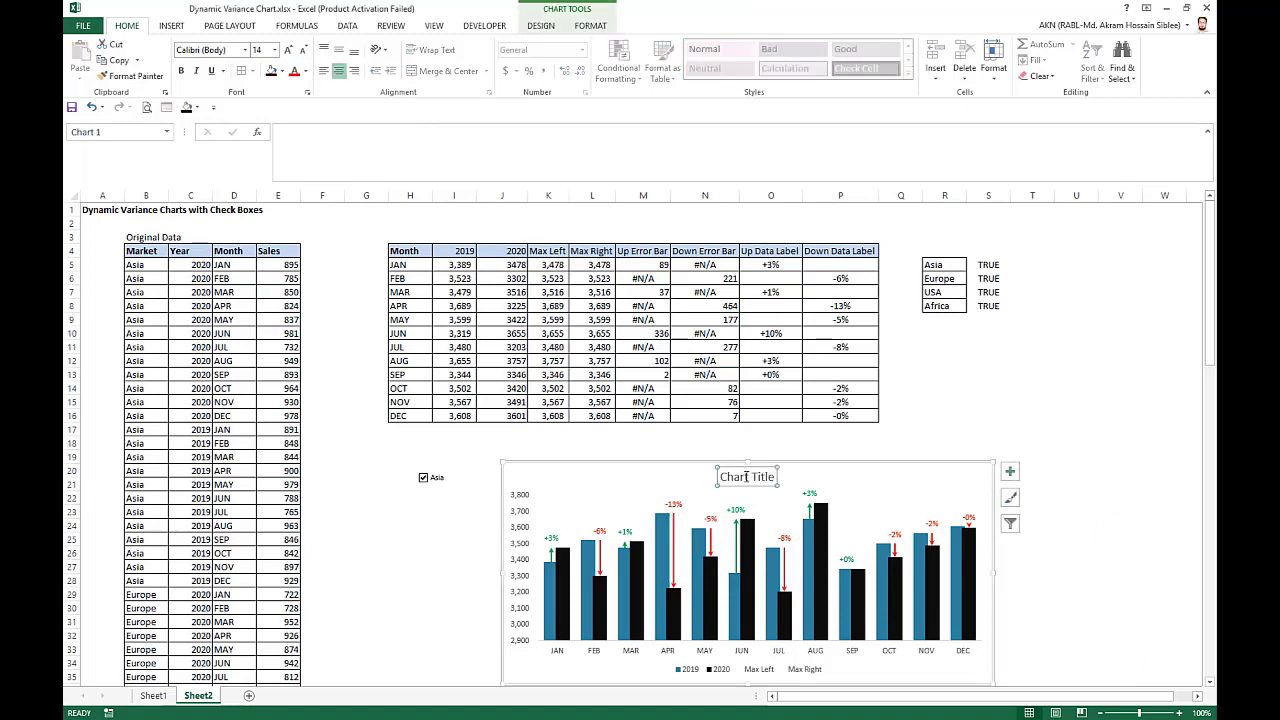
triple_click(747, 477)
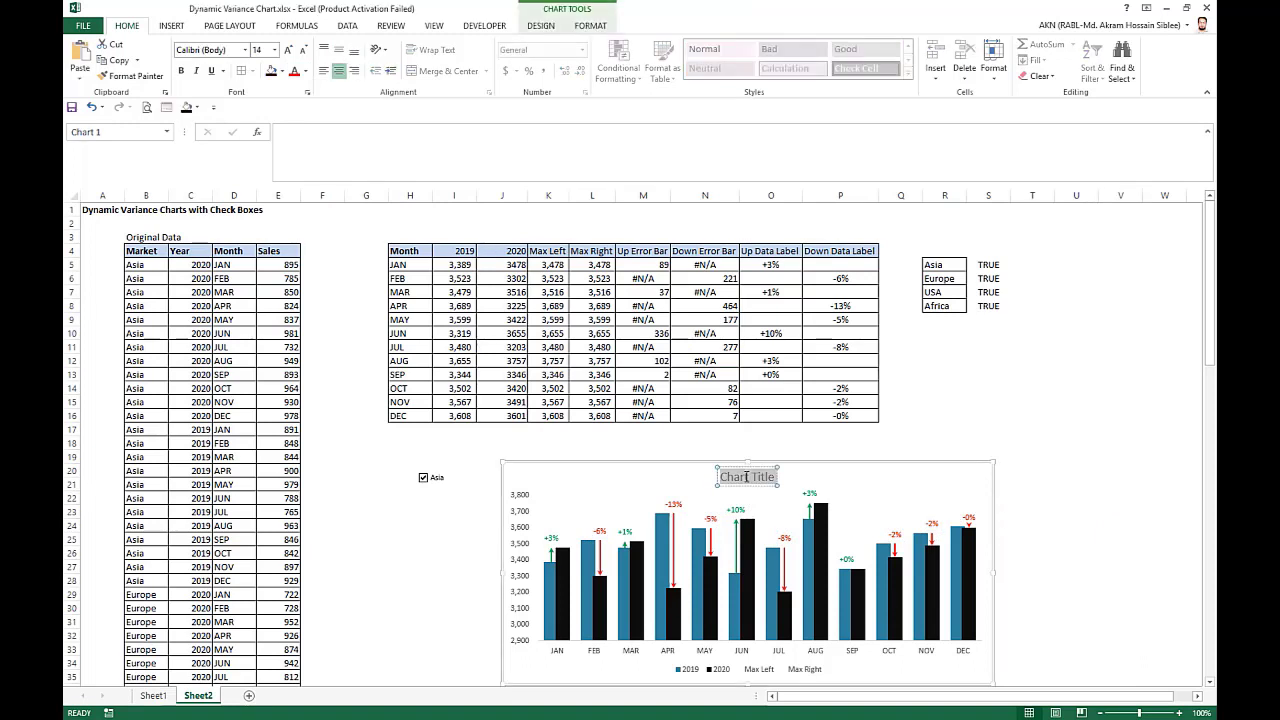
type("V")
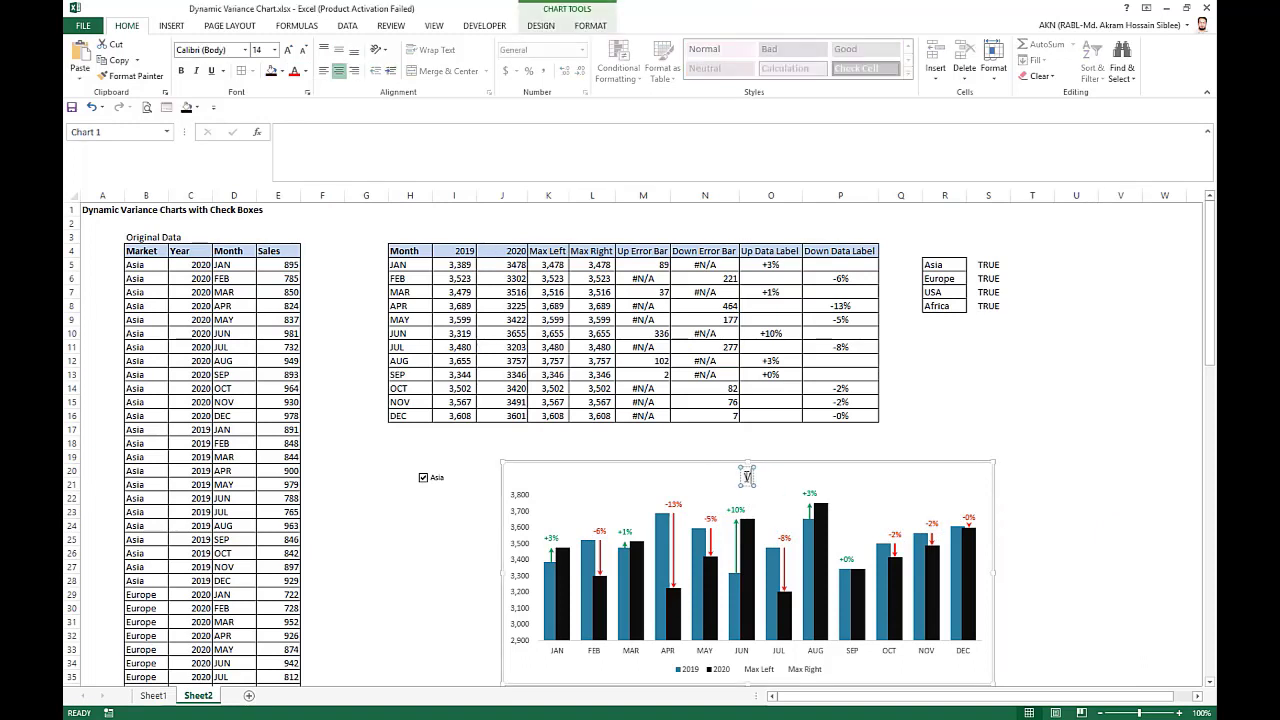
type("ariance Chart")
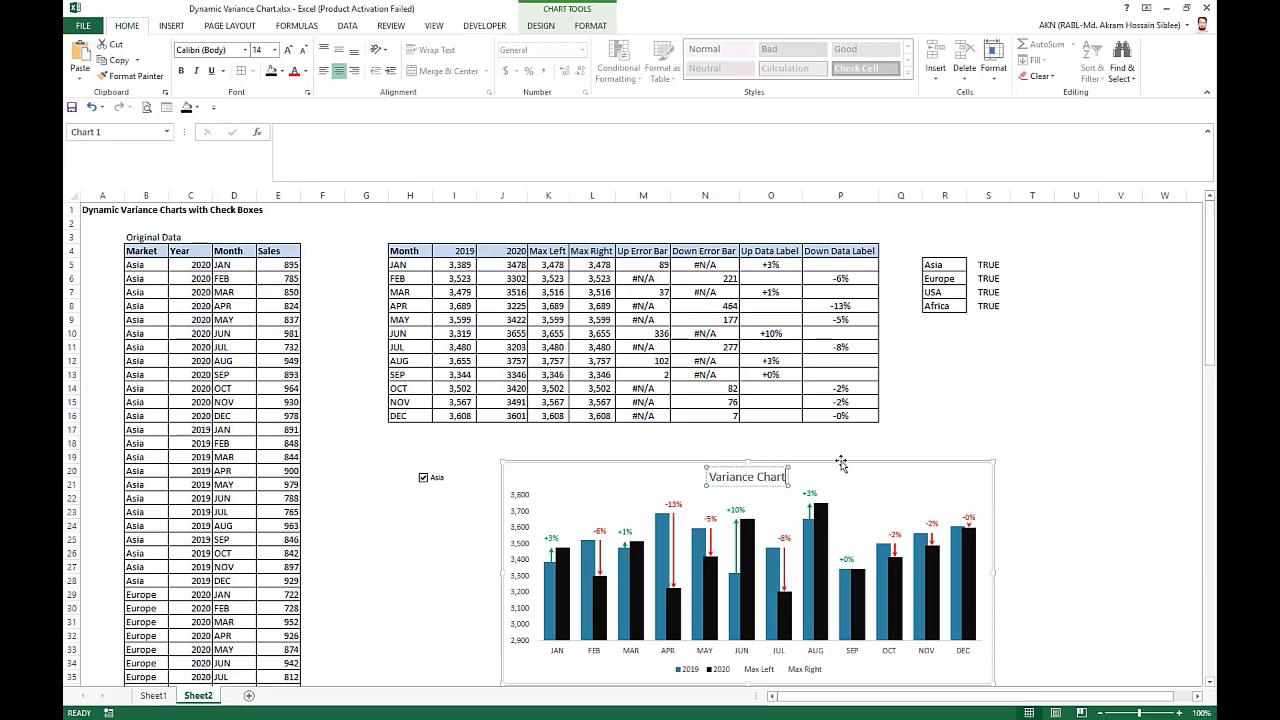
left_click_drag(841, 463, 753, 495)
left_click(980, 472)
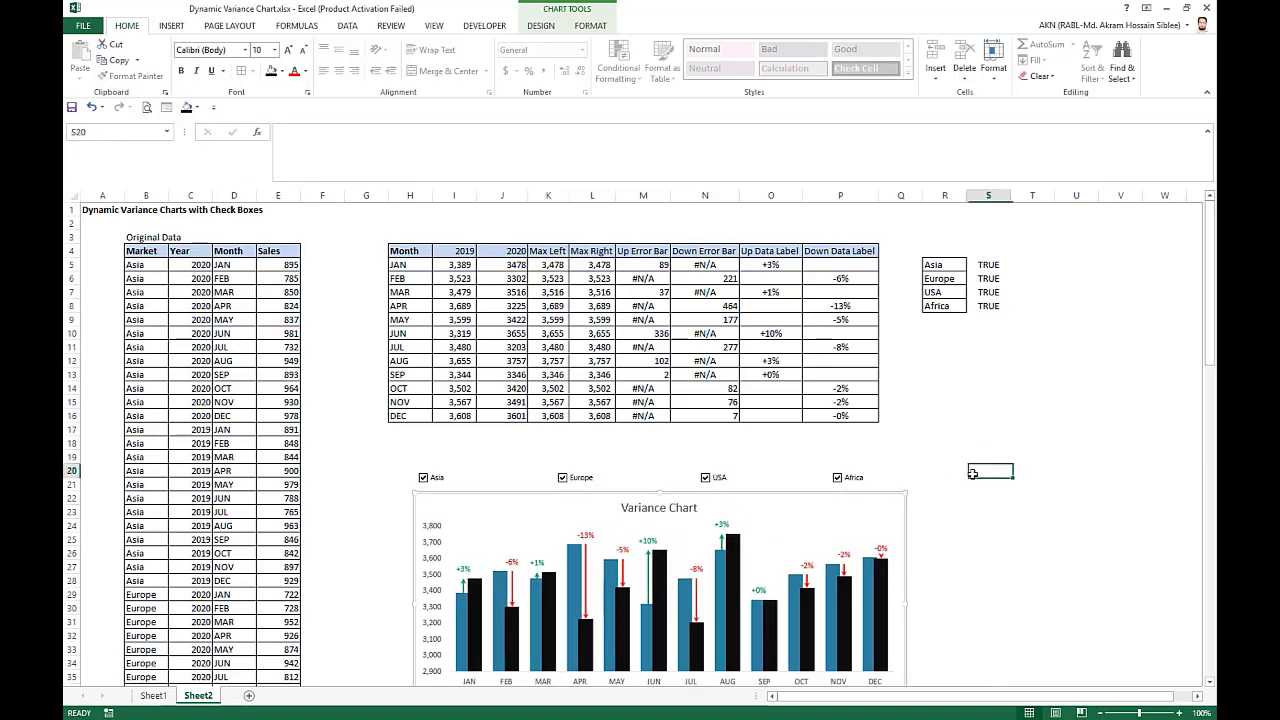
Delete the Max Right and Max Left entries from the chart legend and close the chart formatting options.
scroll(980, 472, "down", 2)
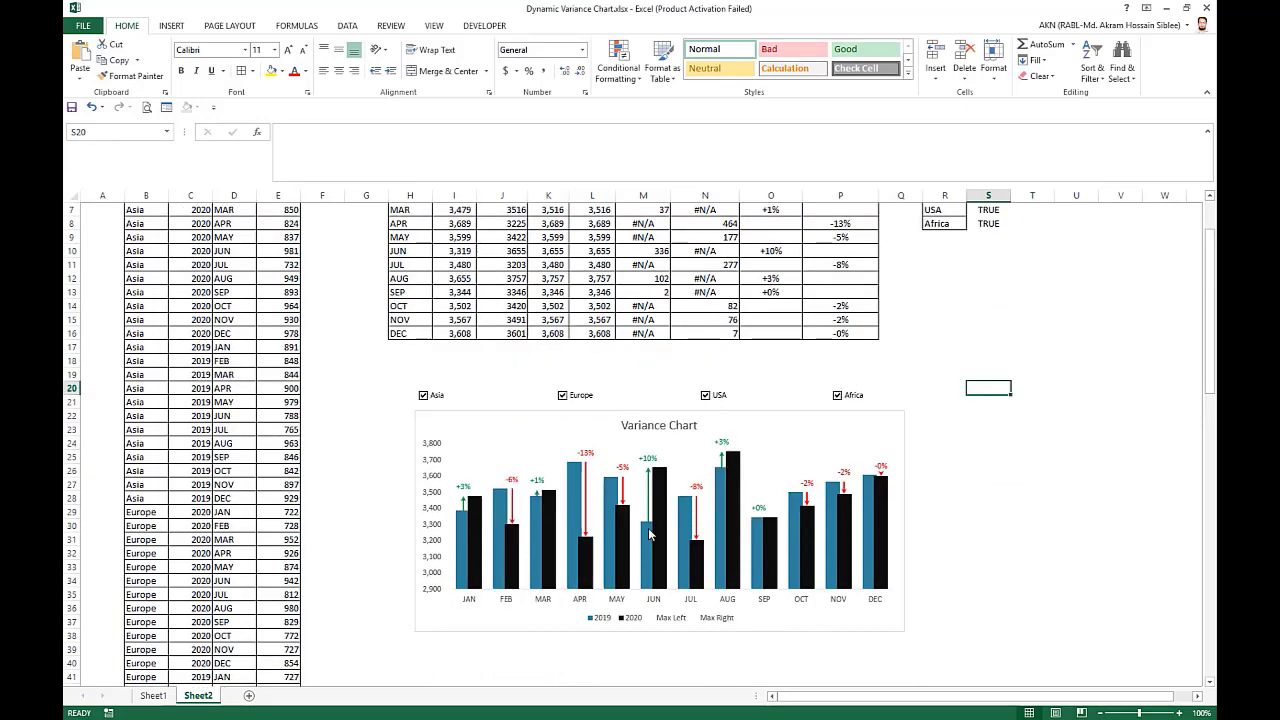
double_click(726, 619)
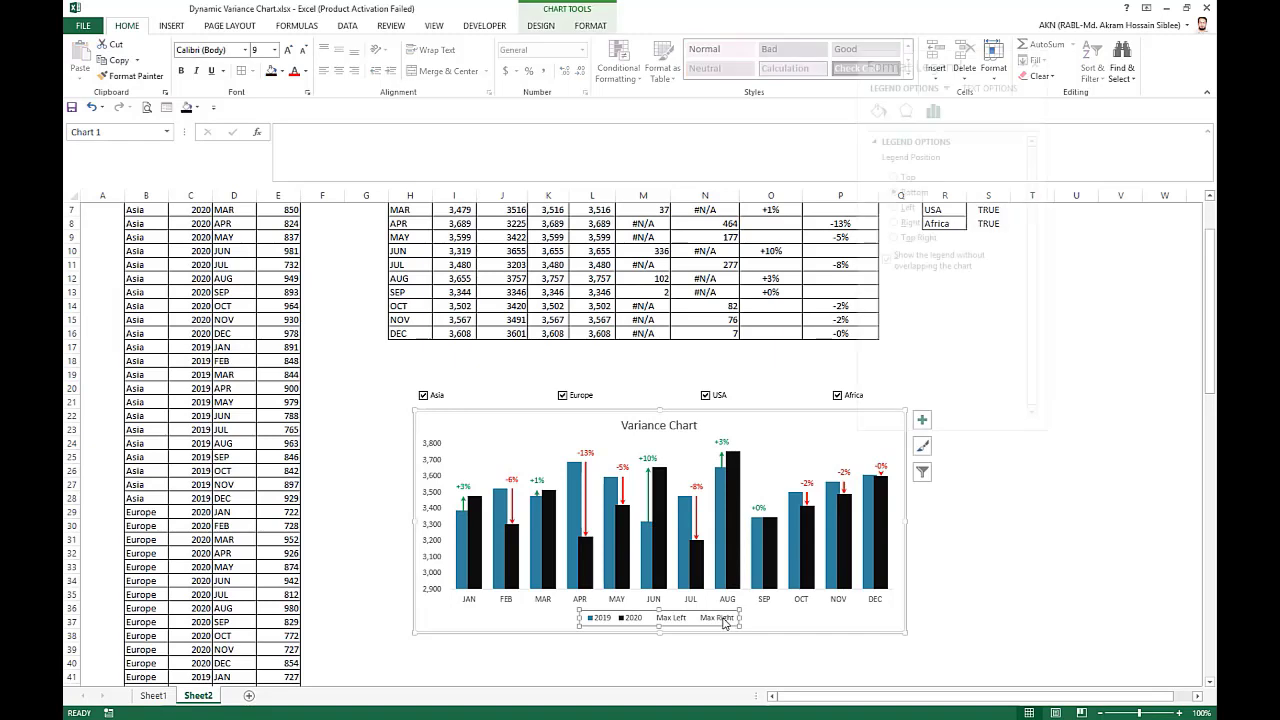
left_click(726, 619)
key("Delete")
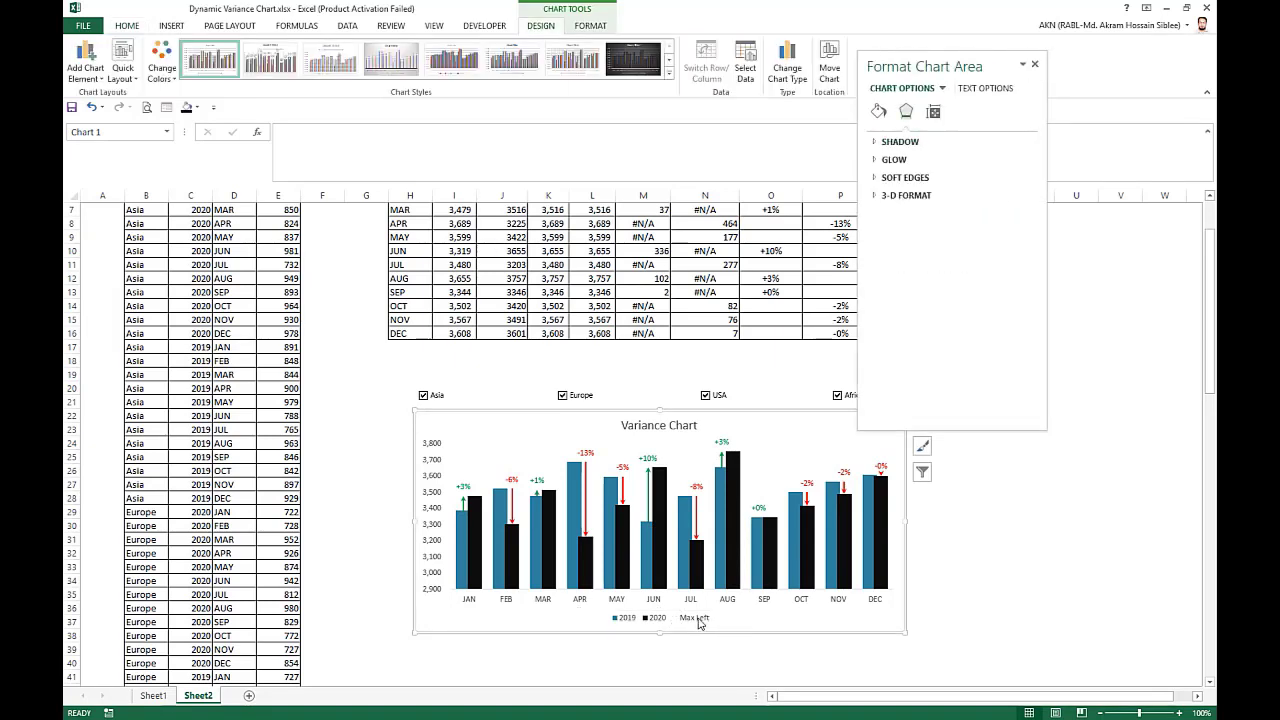
left_click(700, 620)
left_click(698, 620)
key("Delete")
left_click(972, 567)
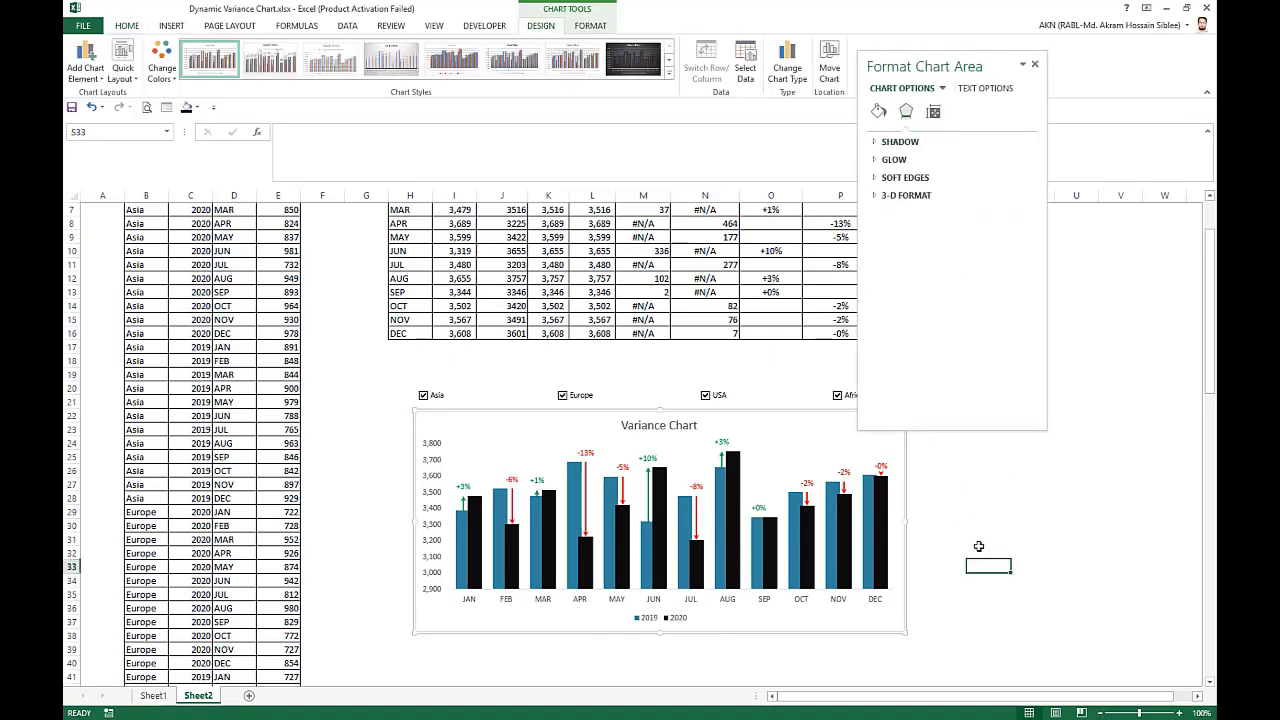
left_click(1035, 64)
left_click(1120, 346)
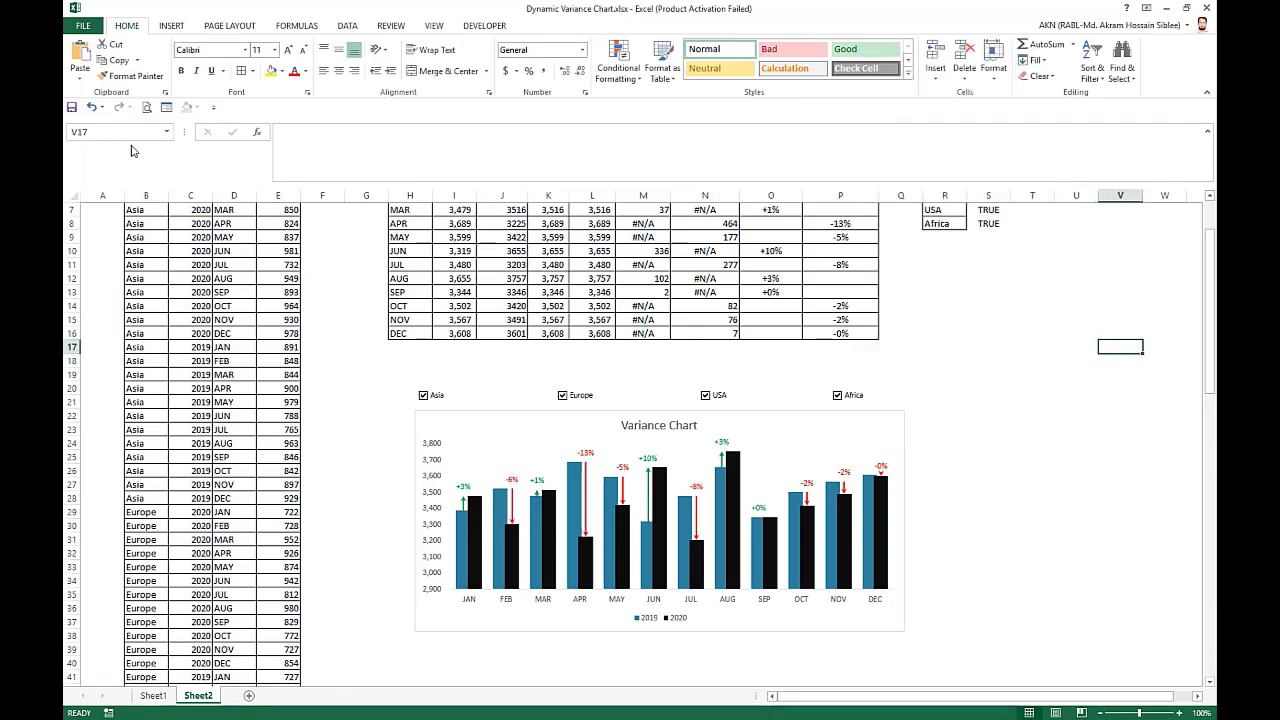
Draw a rectangle about 0.46" high and 7.29" wide over the row of market check boxes above the chart.
left_click(171, 26)
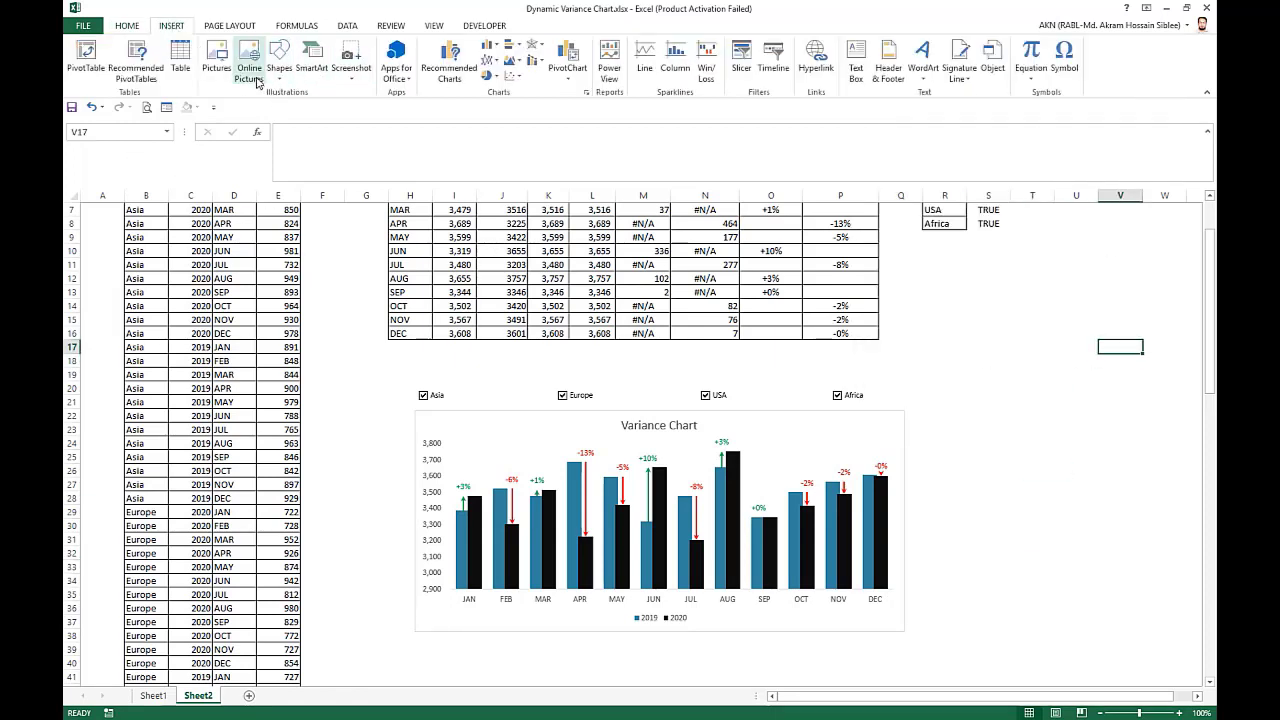
left_click(344, 109)
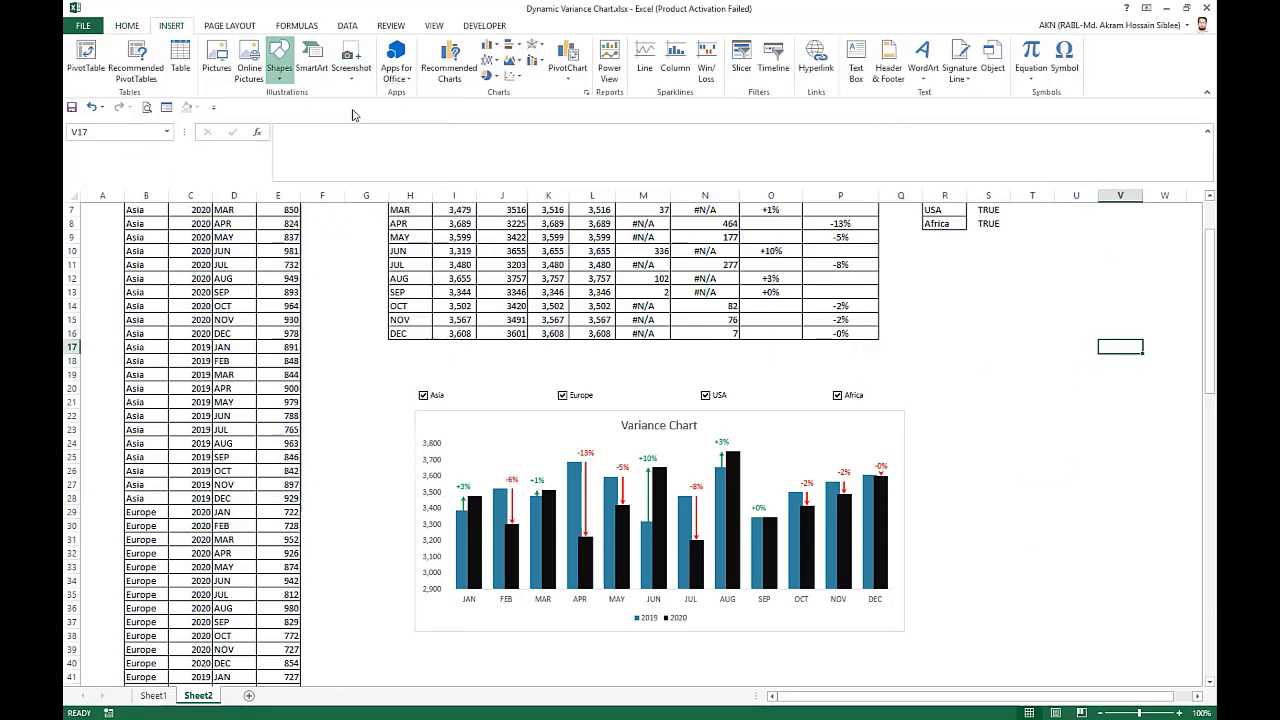
left_click(290, 69)
left_click(338, 108)
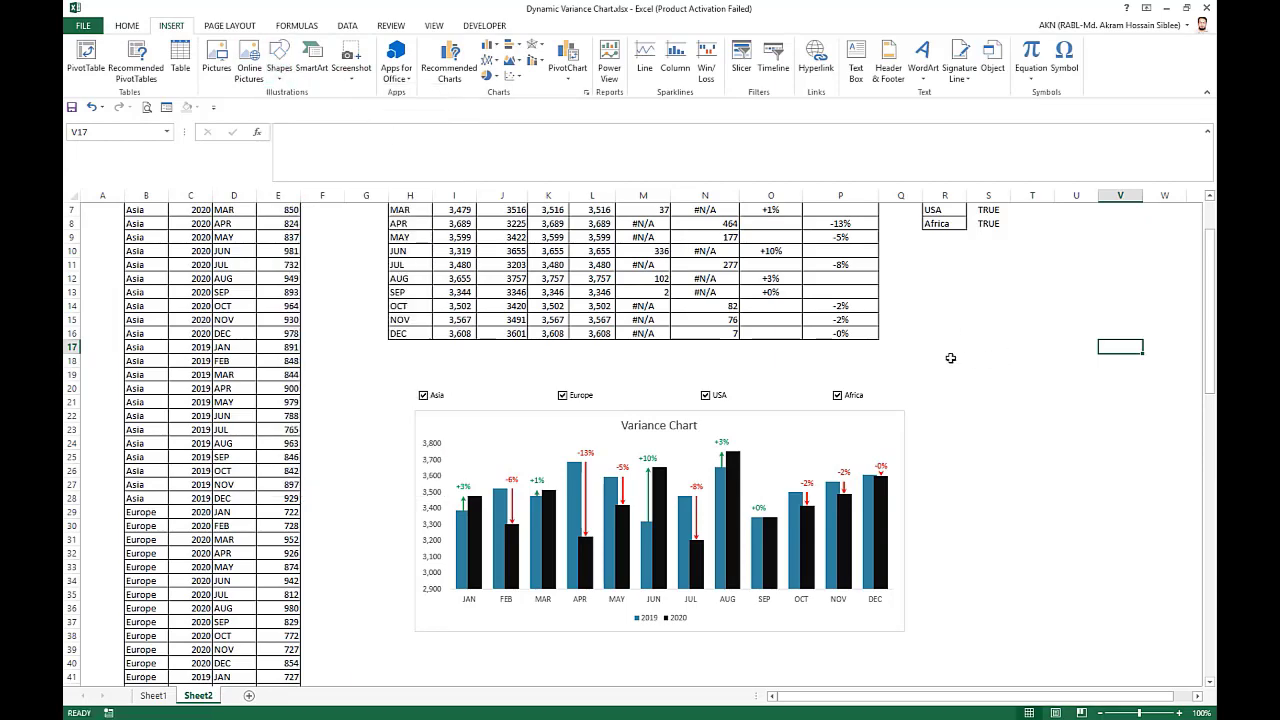
left_click(288, 70)
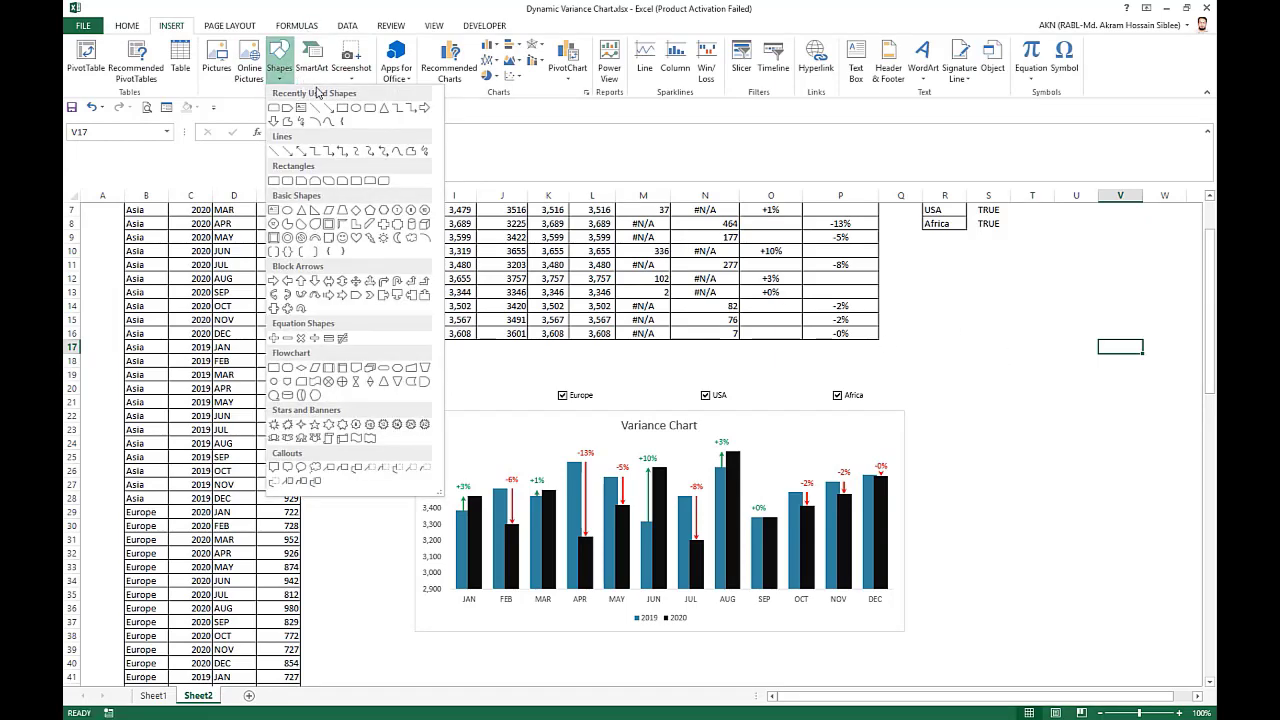
left_click(338, 108)
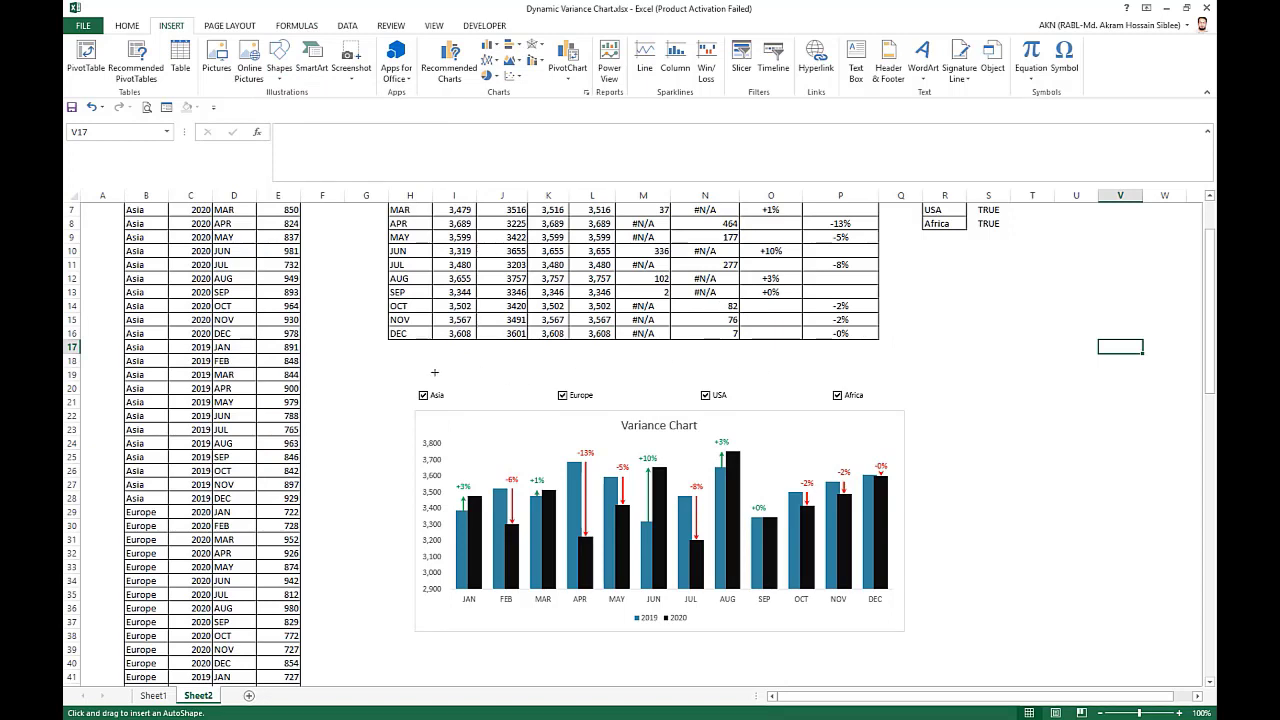
mouse_move(408, 371)
left_mouse_down()
mouse_move(463, 395)
mouse_move(785, 378)
mouse_move(890, 402)
left_mouse_up()
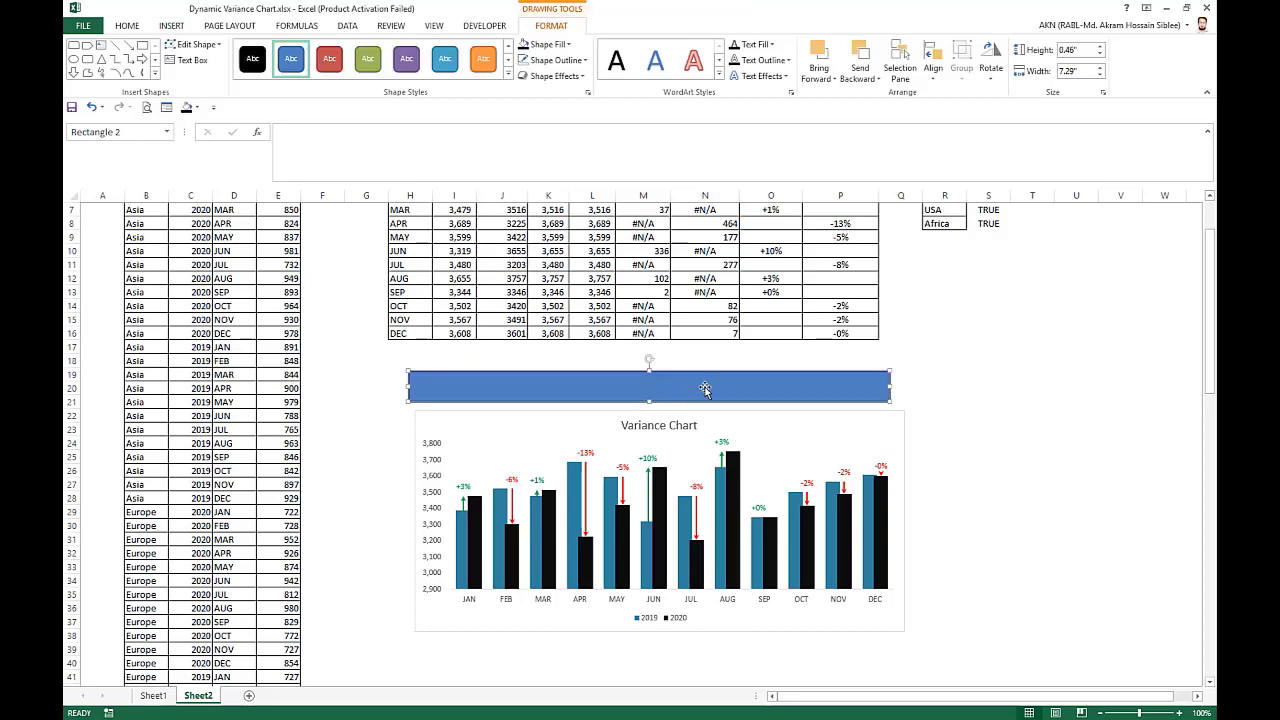
Fill the rectangle light gray, send it behind the market check boxes and align it with the row directly above the chart.
left_click(567, 45)
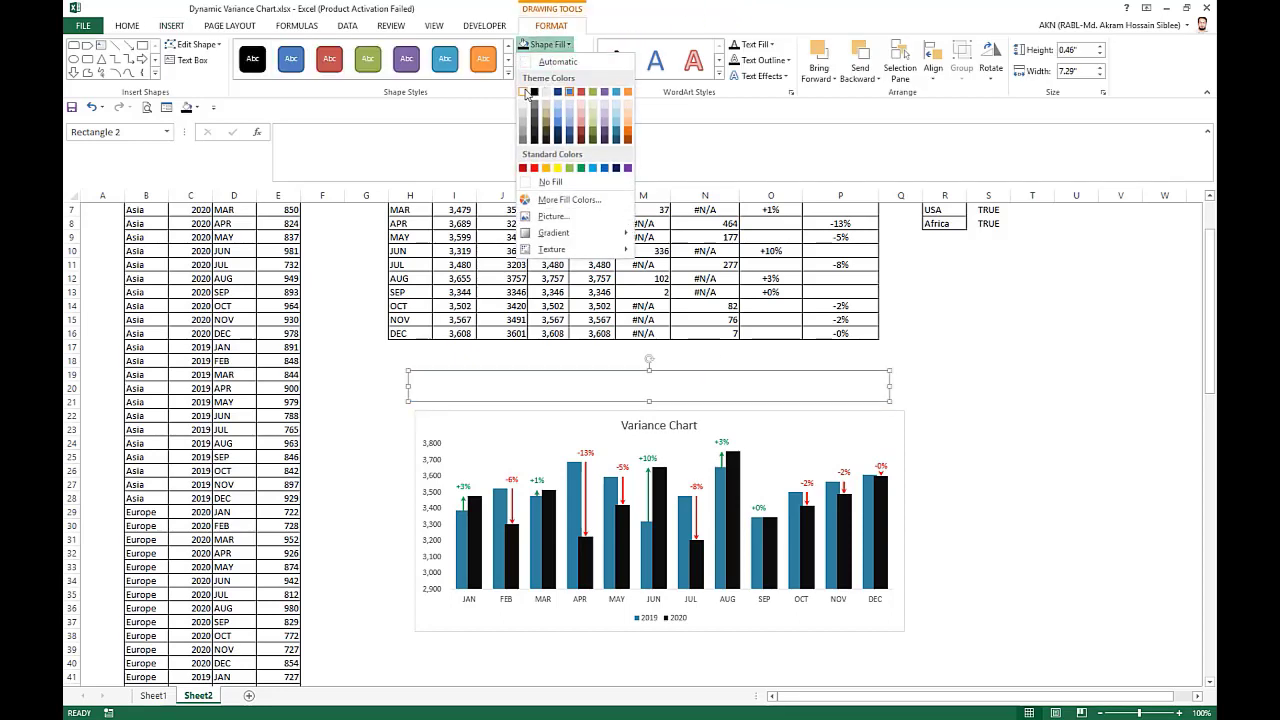
left_click(531, 109)
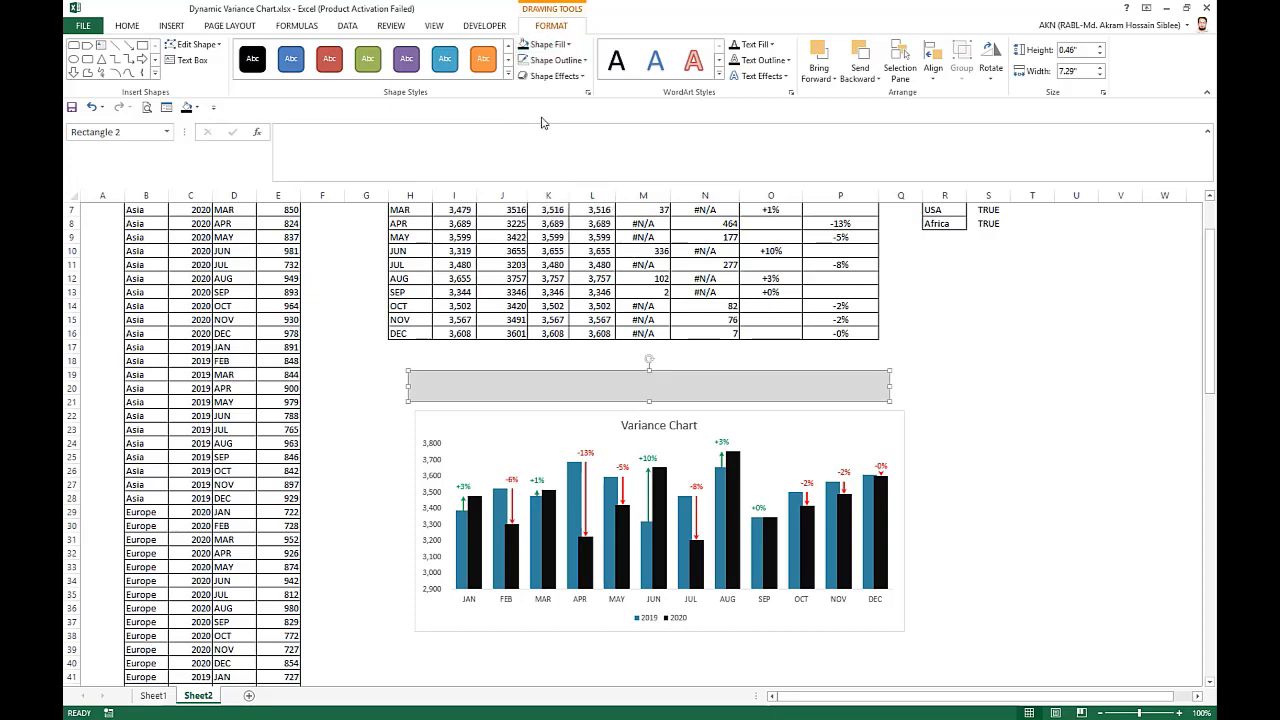
right_click(711, 380)
left_click(779, 525)
left_click_drag(653, 375, 658, 382)
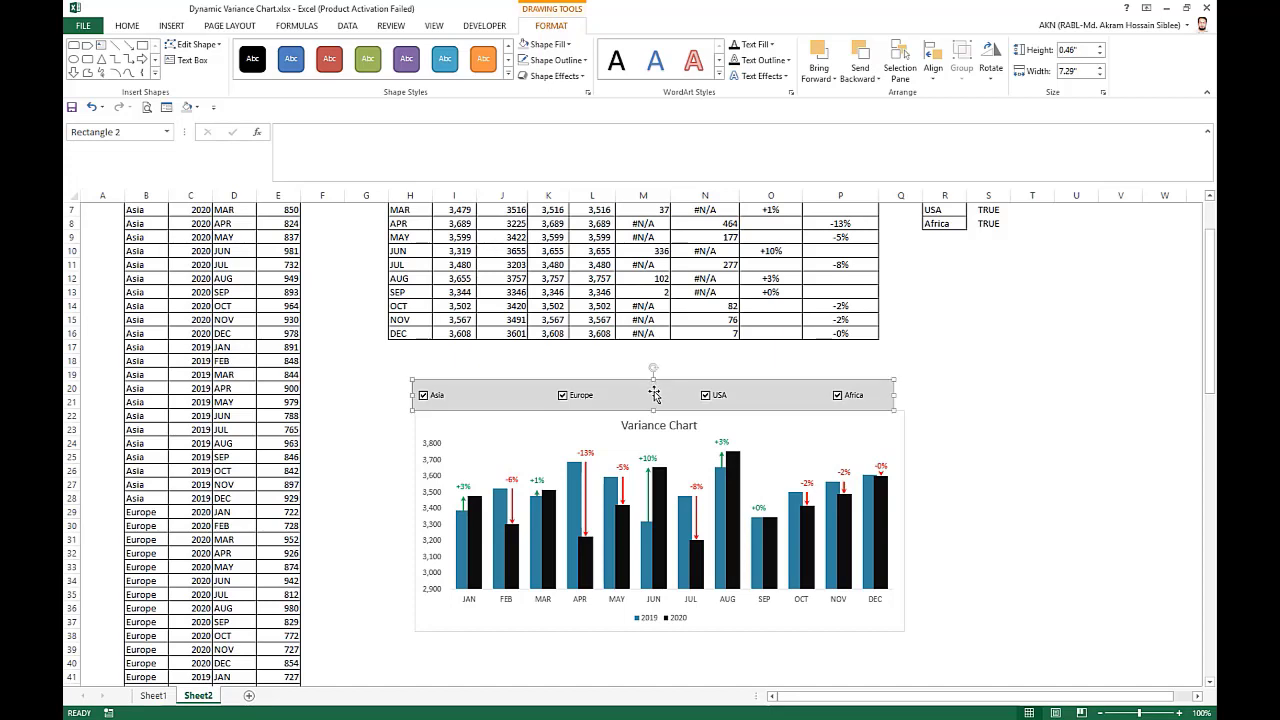
Group the gray rectangle with the Africa, USA, Europe and Asia check boxes.
right_click(652, 390)
key("Escape")
left_click(857, 396, "ctrl")
left_click(729, 397, "ctrl")
left_click(586, 394, "ctrl")
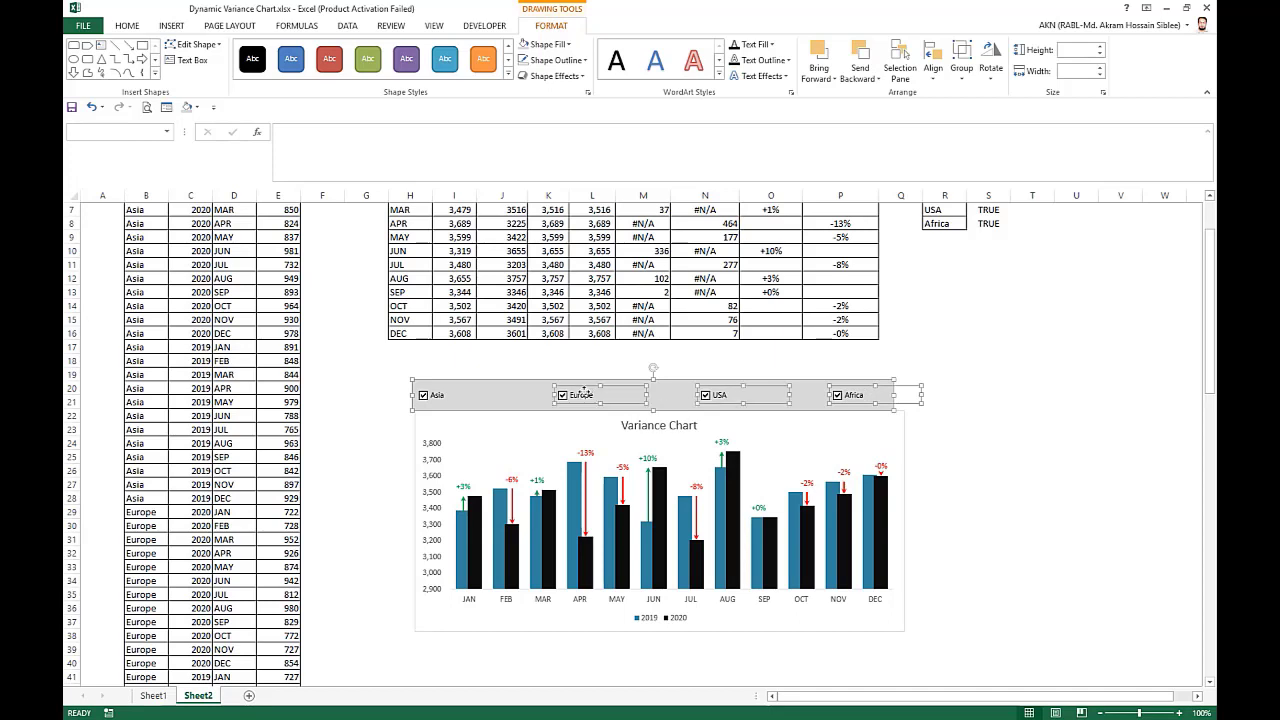
left_click(437, 396, "ctrl")
right_click(443, 395)
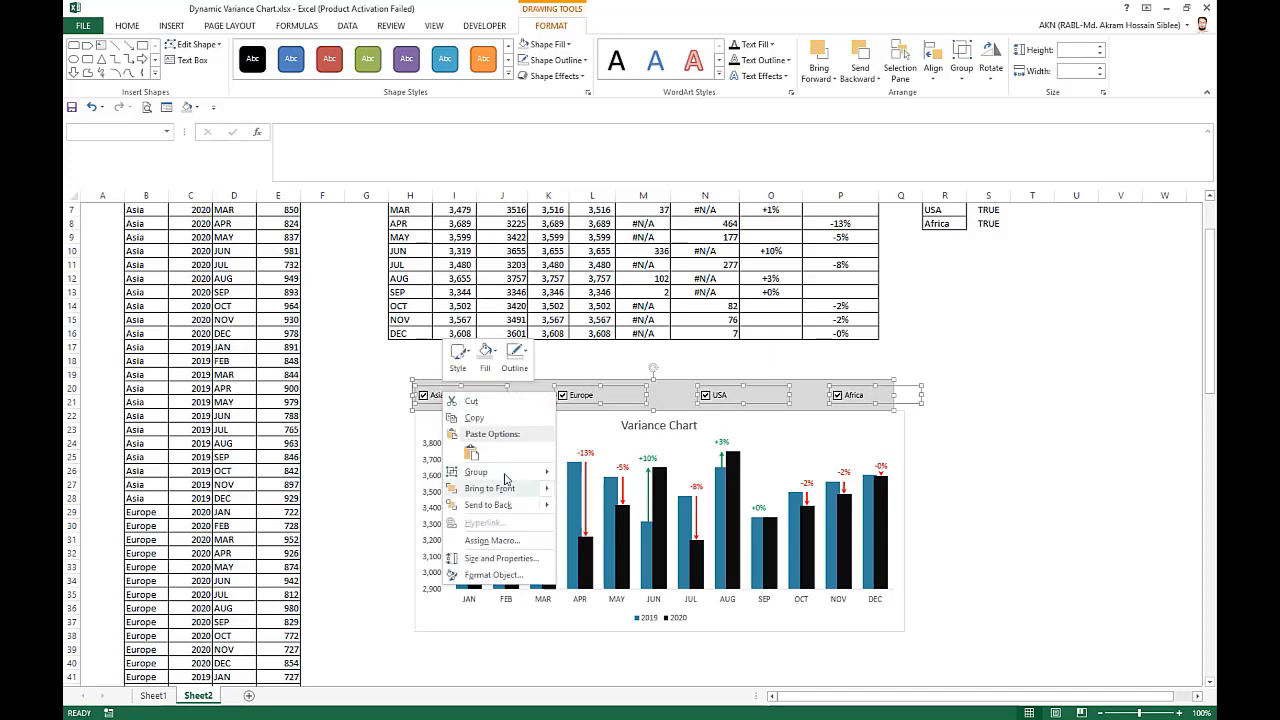
mouse_move(505, 479)
left_click(597, 474)
left_click(986, 414)
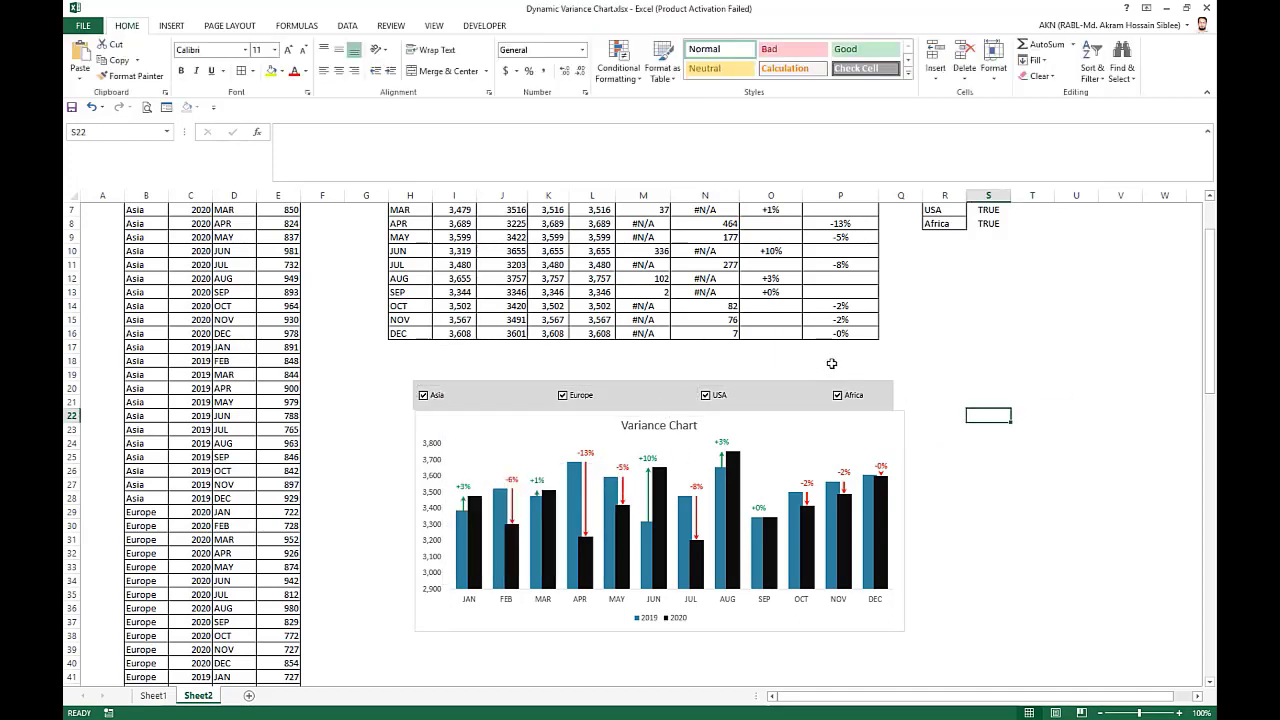
Widen the check box group to about 7.89" so the gray bar's edge lines up with the chart's edge.
left_click(848, 385, "ctrl")
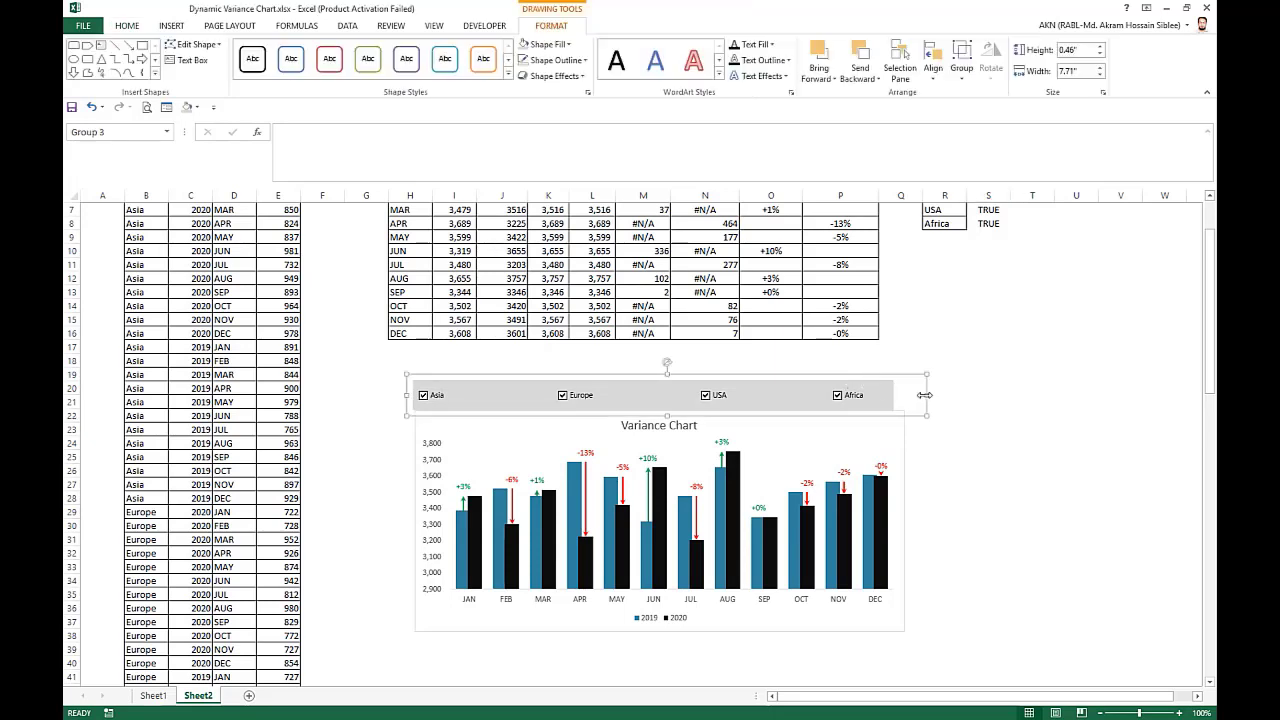
left_click_drag(924, 395, 904, 398)
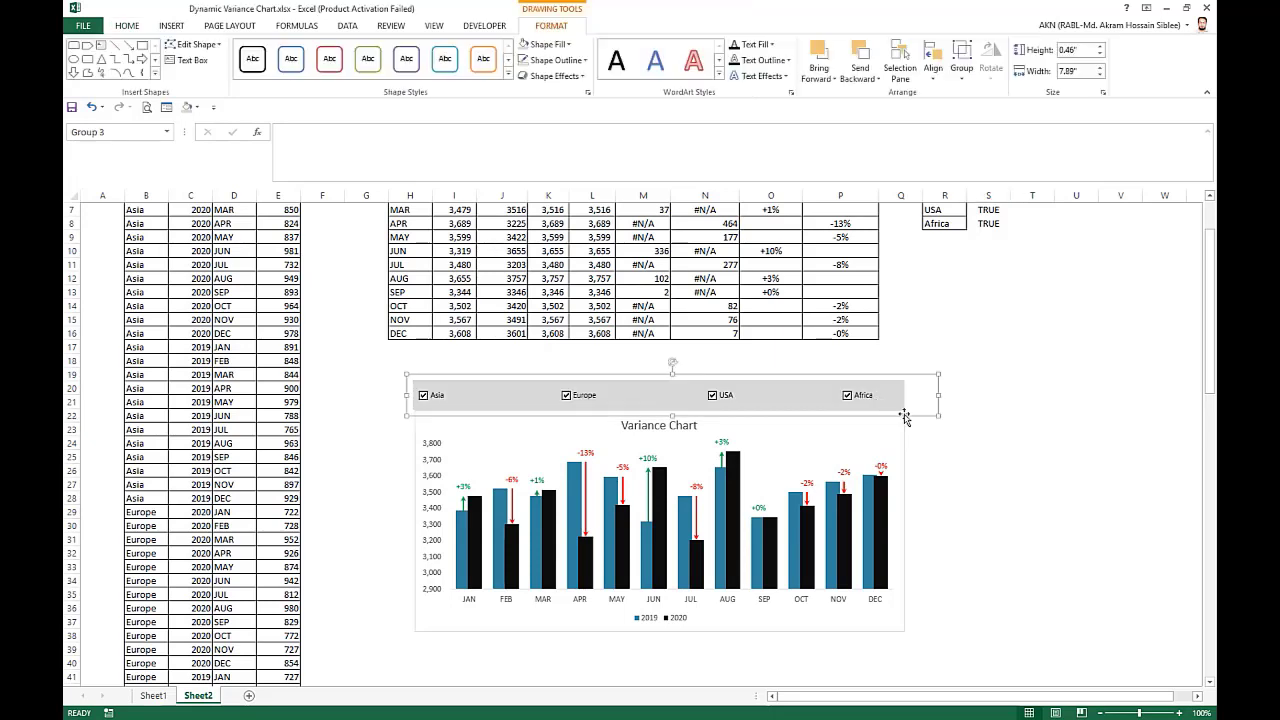
left_click(945, 456)
left_click(905, 453)
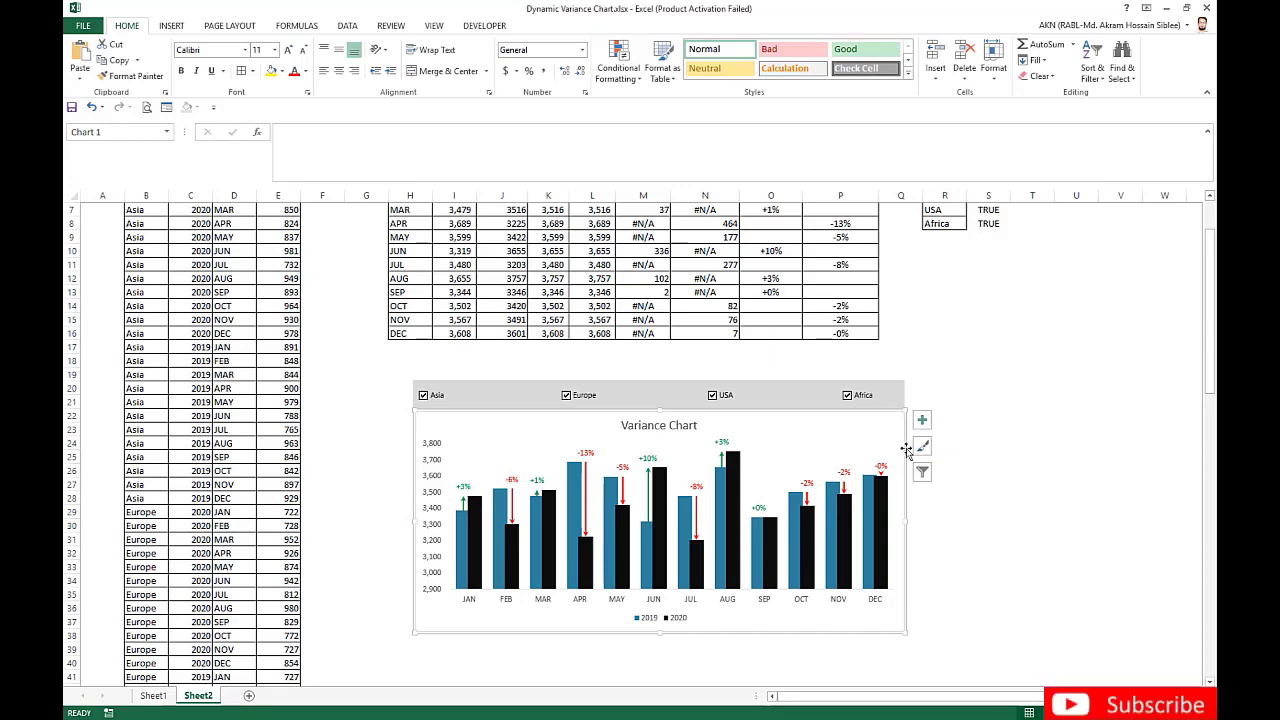
left_click(1032, 415)
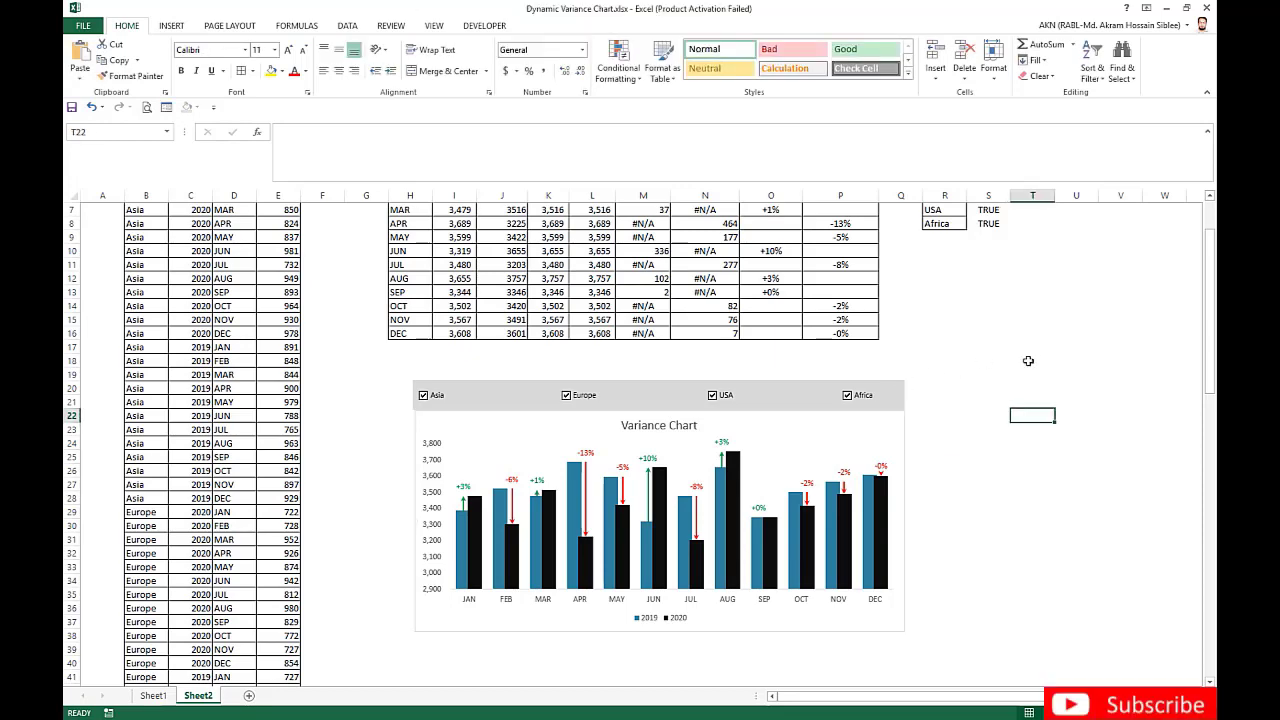
Test the market filter by clearing Africa, USA and Europe in turn, and check Europe again to leave Asia and Europe selected.
scroll(1025, 355, "up", 1)
left_click(850, 437)
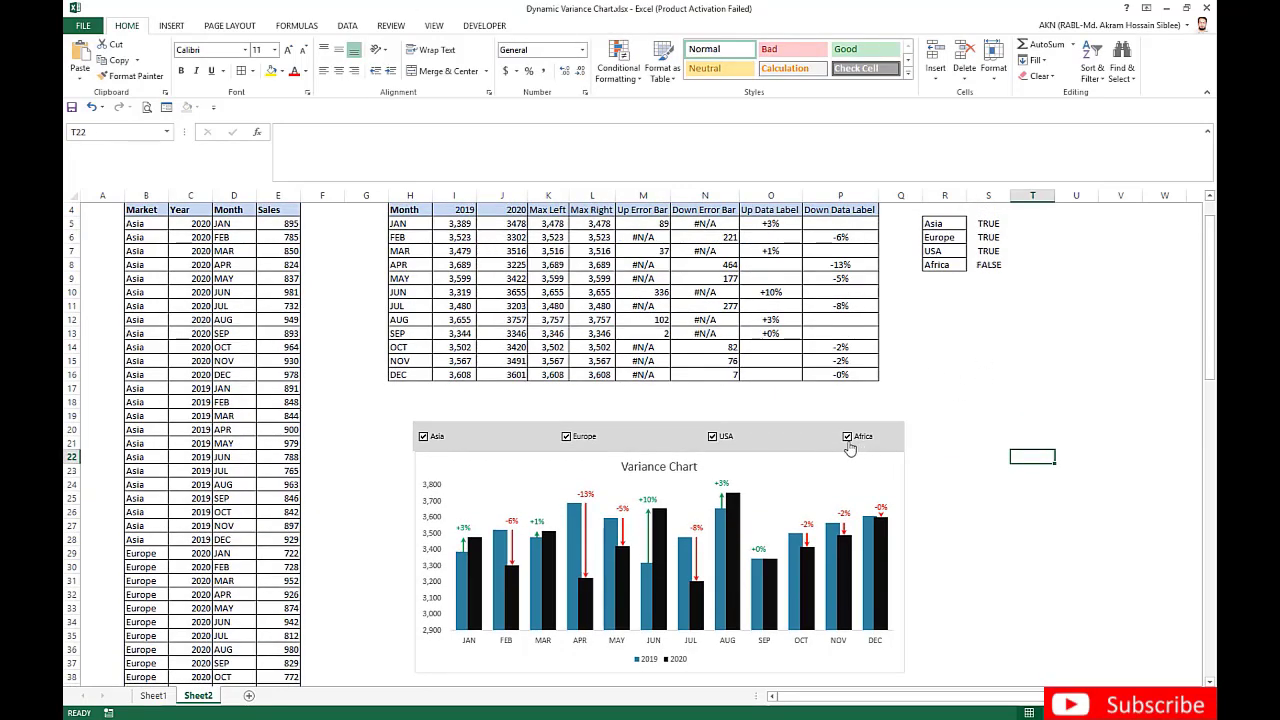
left_click(714, 437)
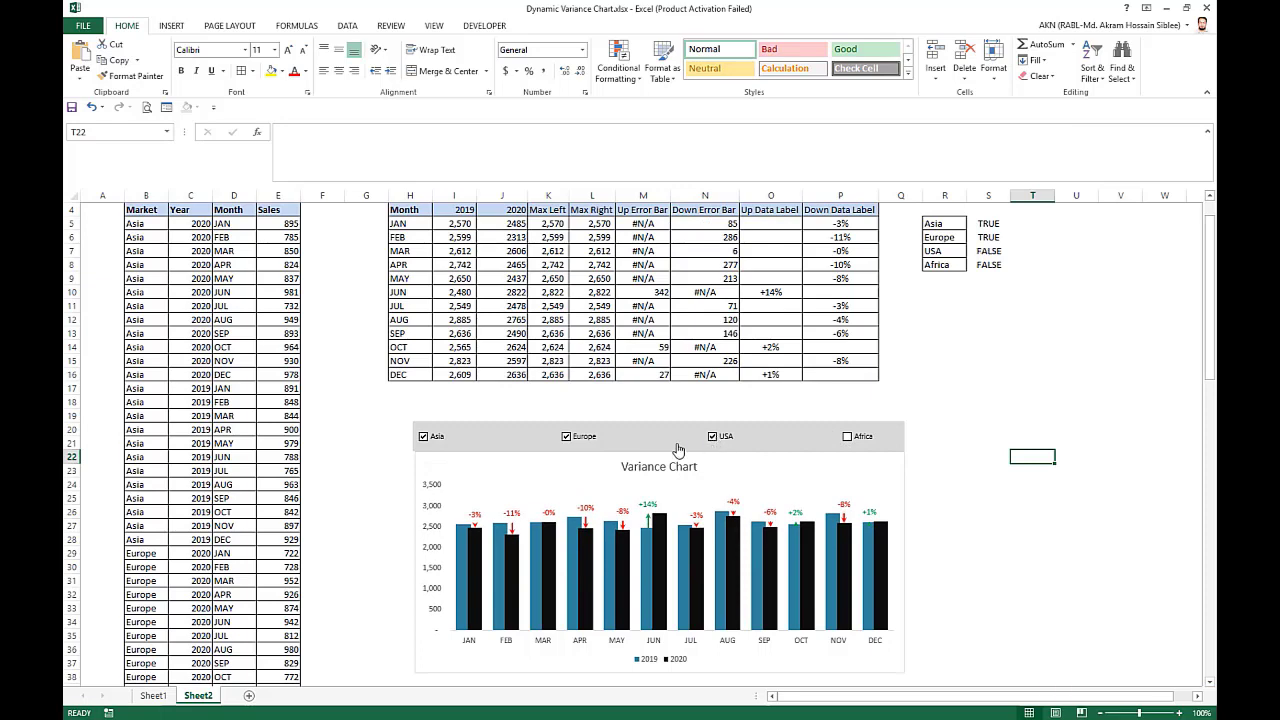
left_click(568, 437)
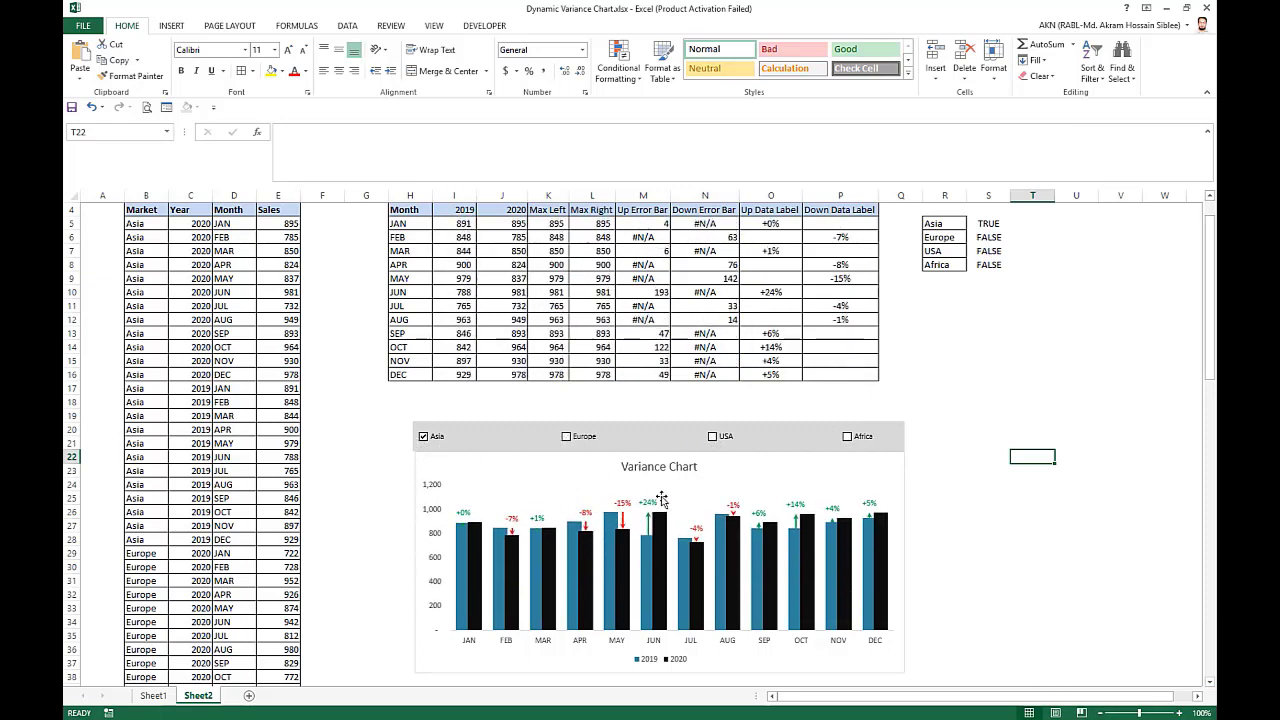
left_click(567, 437)
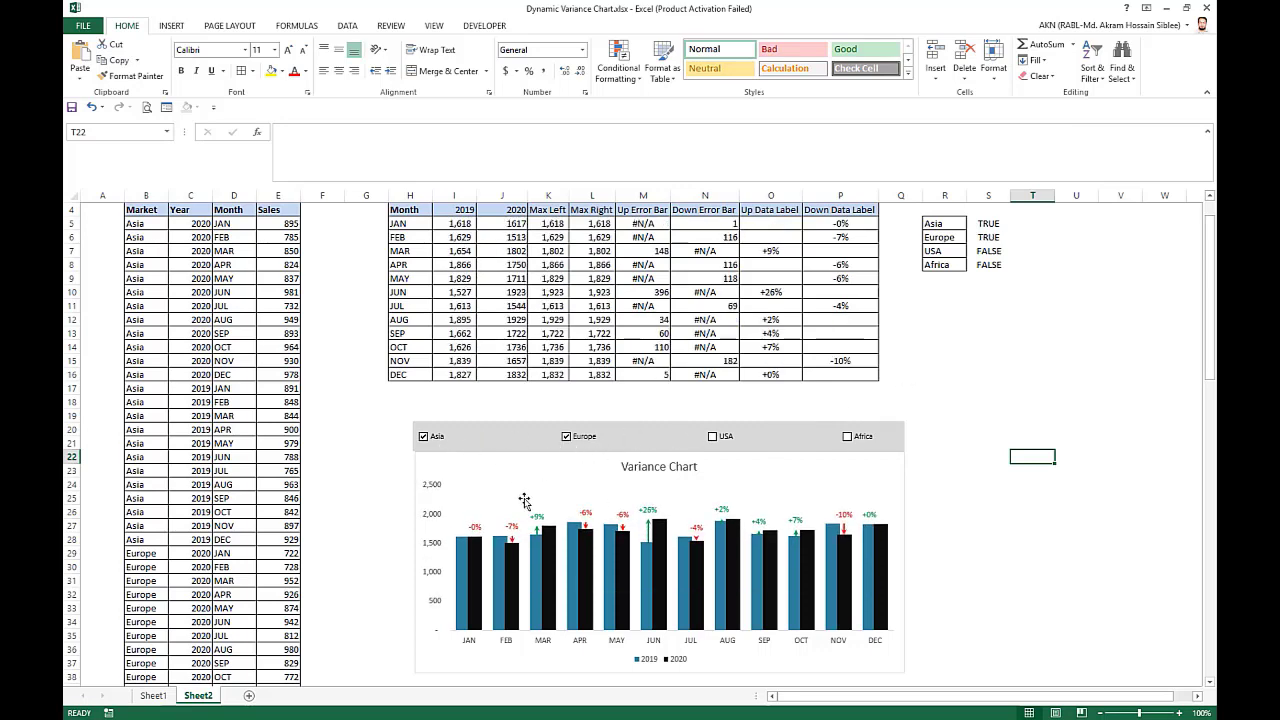
left_click(1003, 382)
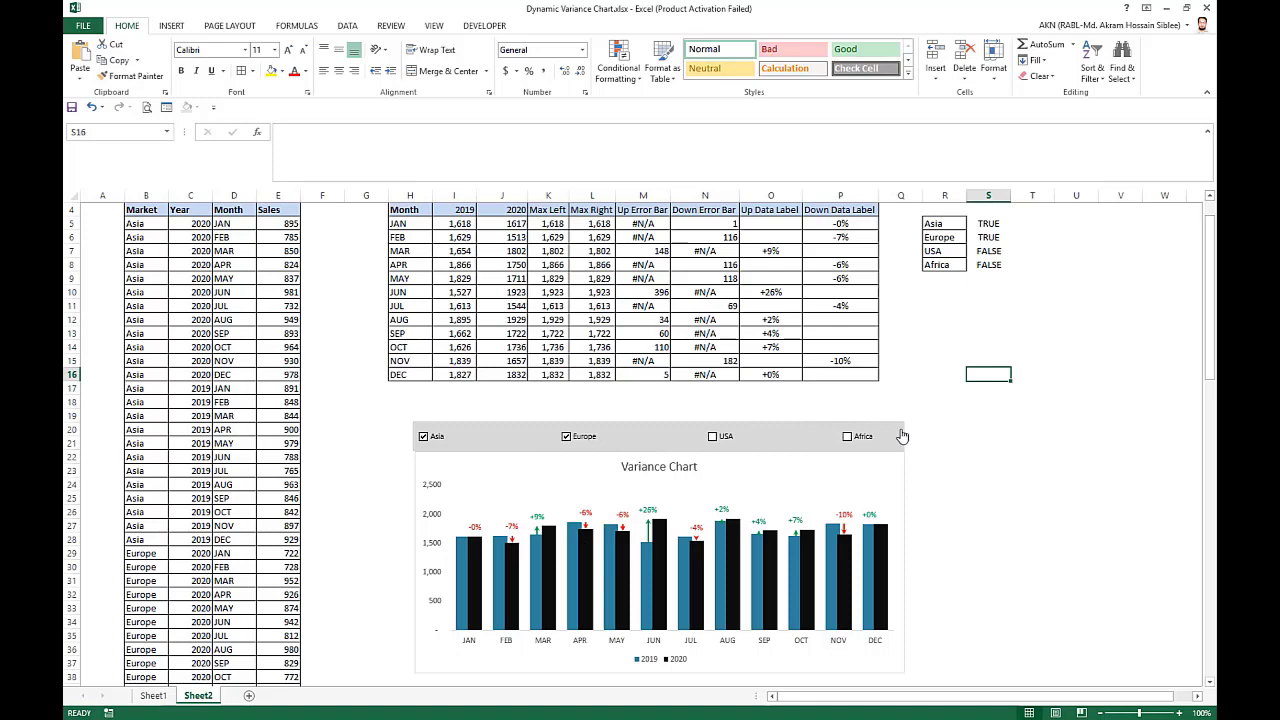
left_click(990, 470)
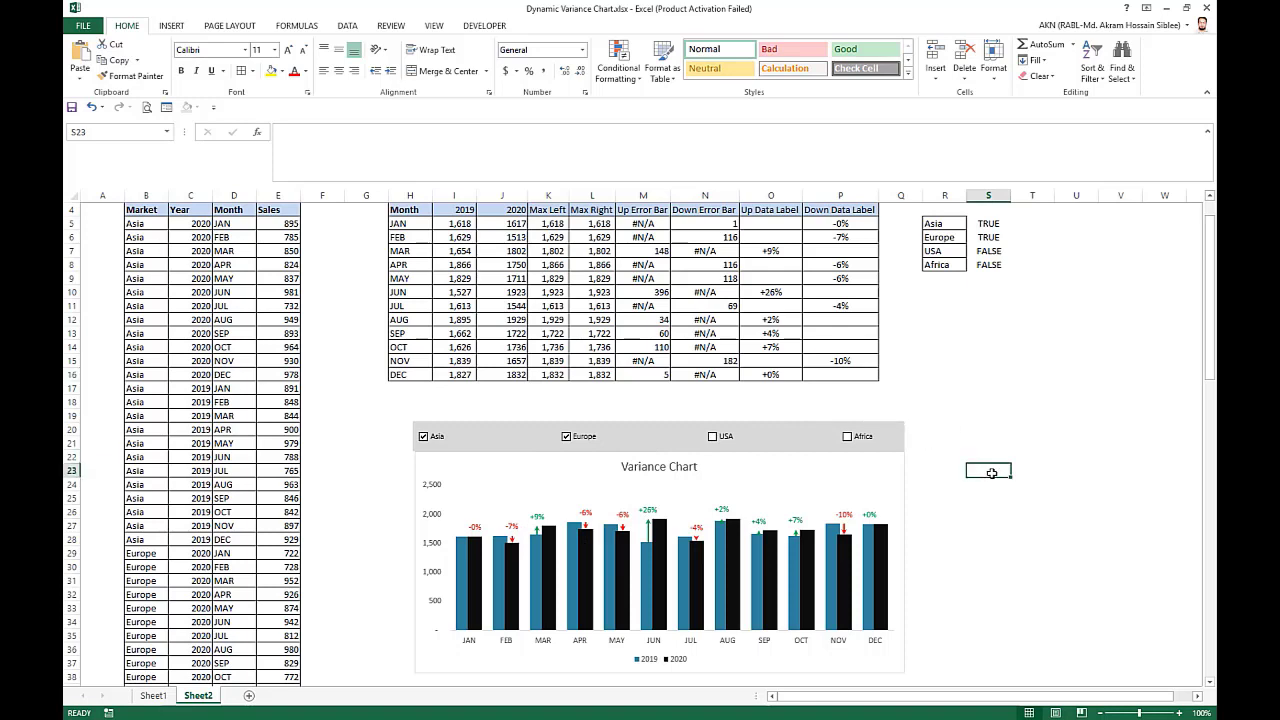